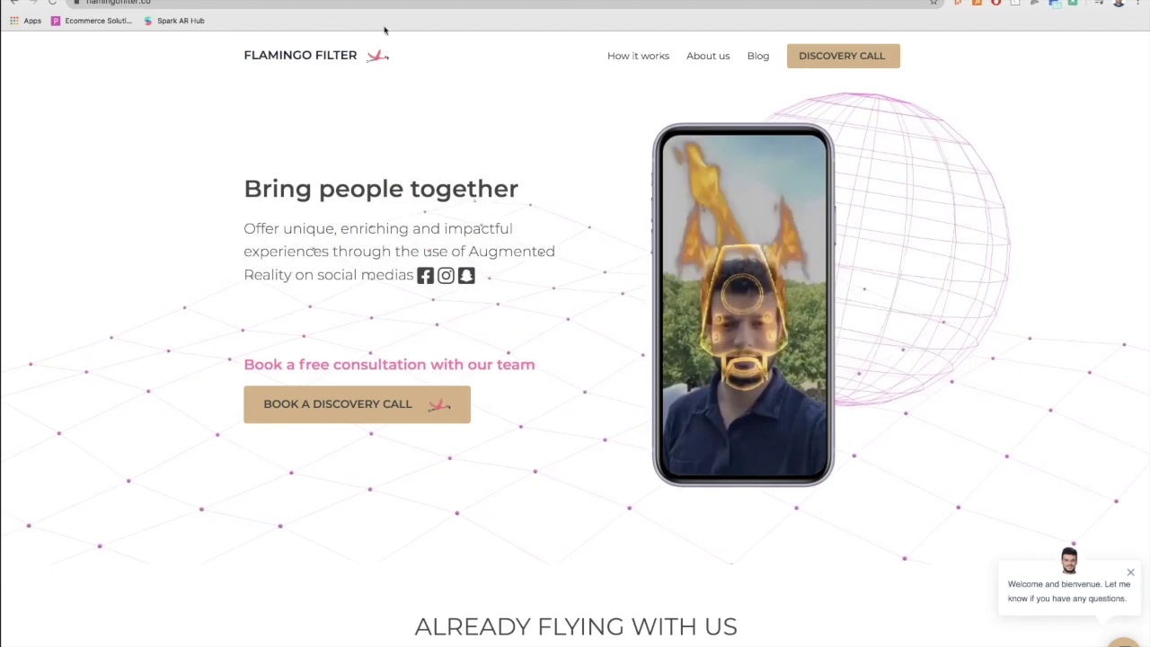
Show the Flamingo Filter YouTube channel page and return to the desktop with the tutorial notes.
key("ctrl+Tab")
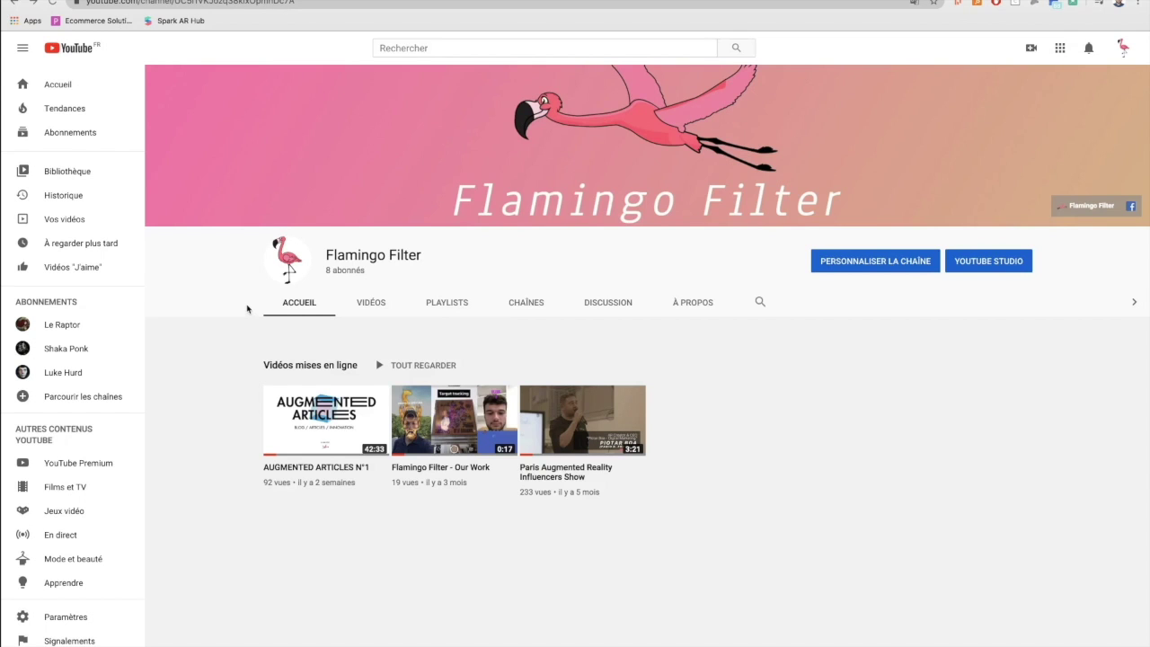
key("ctrl+Left")
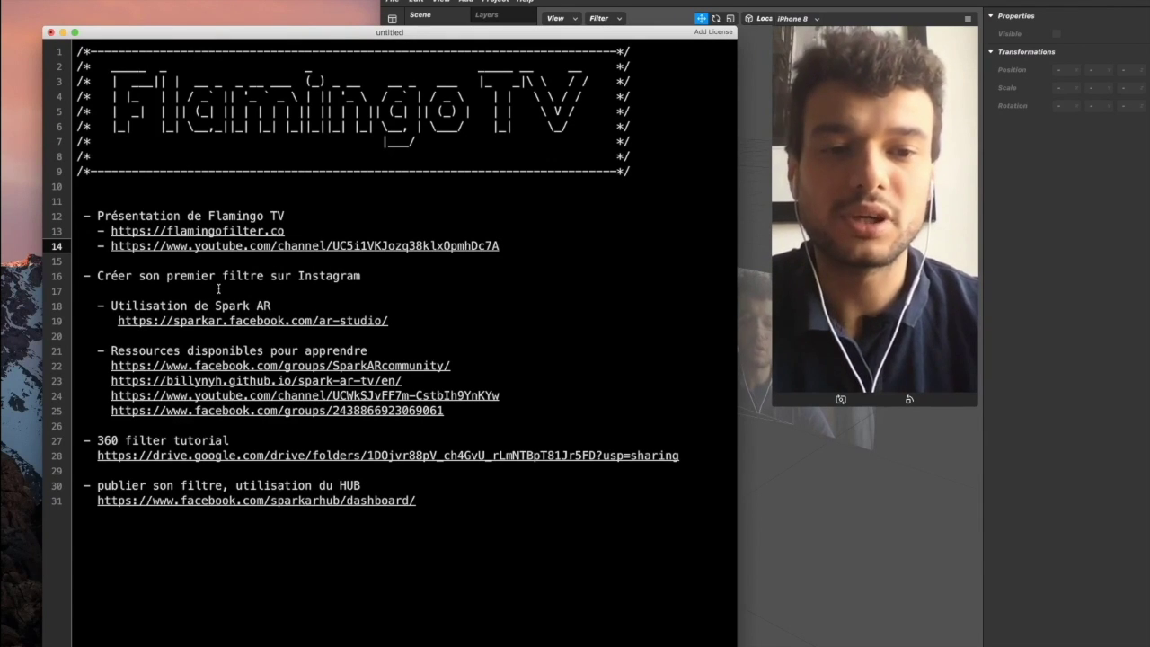
Reposition the notes window, bring Spark AR Studio forward, and enlarge both its iPhone 8 preview and its application window.
left_click_drag(261, 32, 228, 0)
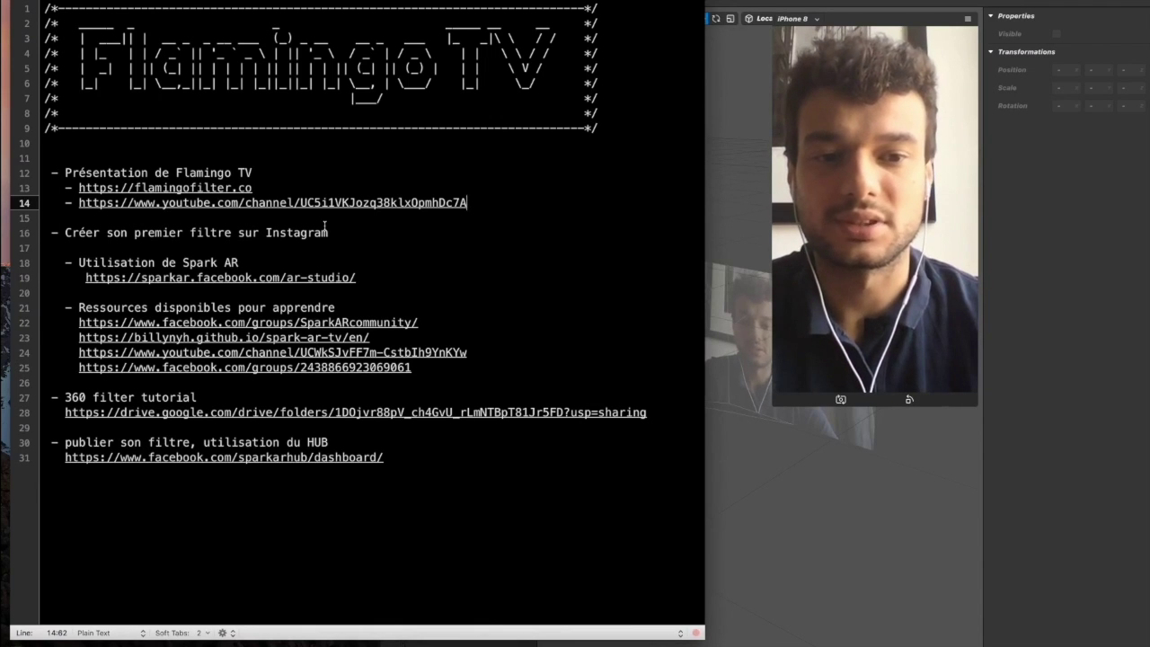
left_click(717, 15)
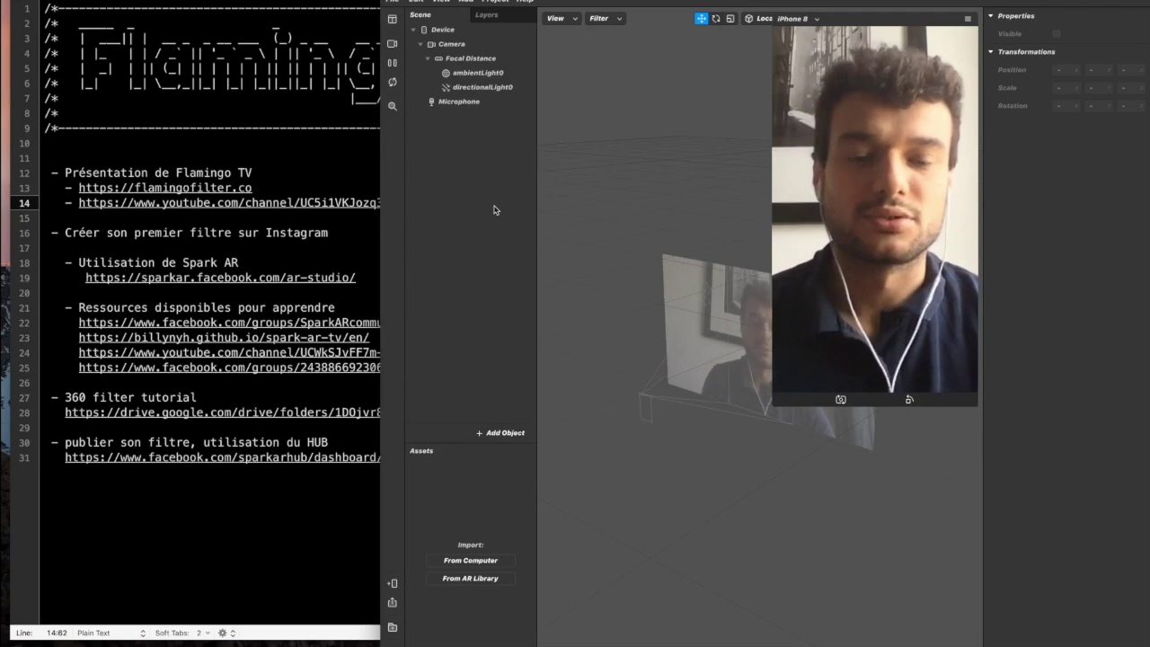
left_click_drag(772, 406, 724, 490)
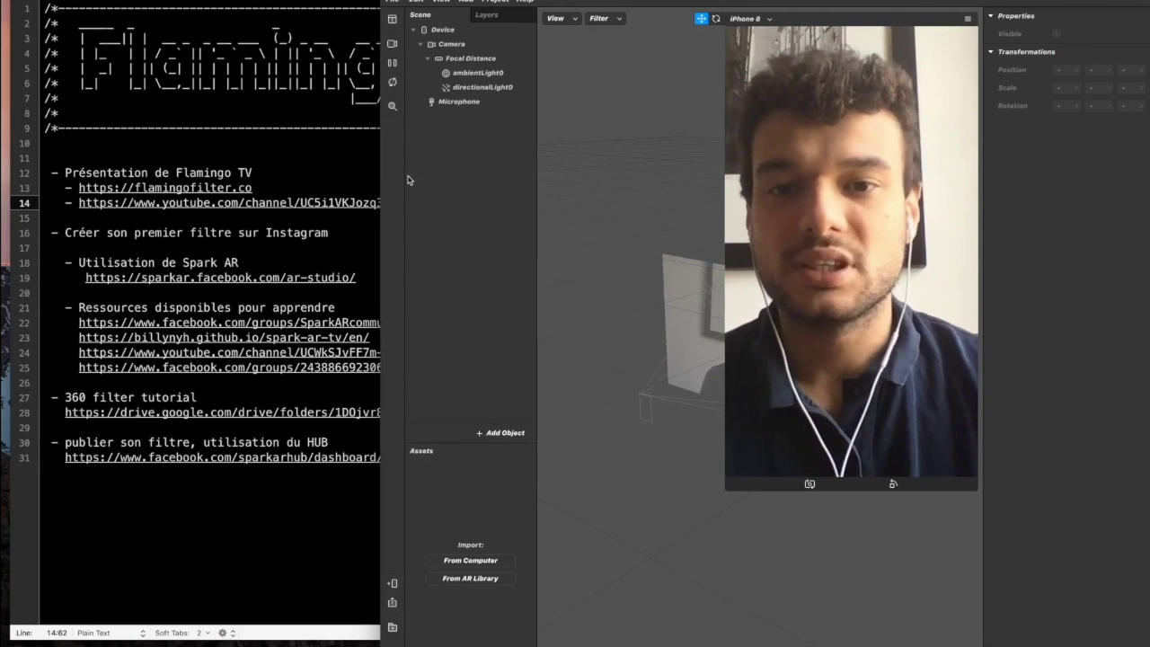
left_click_drag(381, 36, 314, 35)
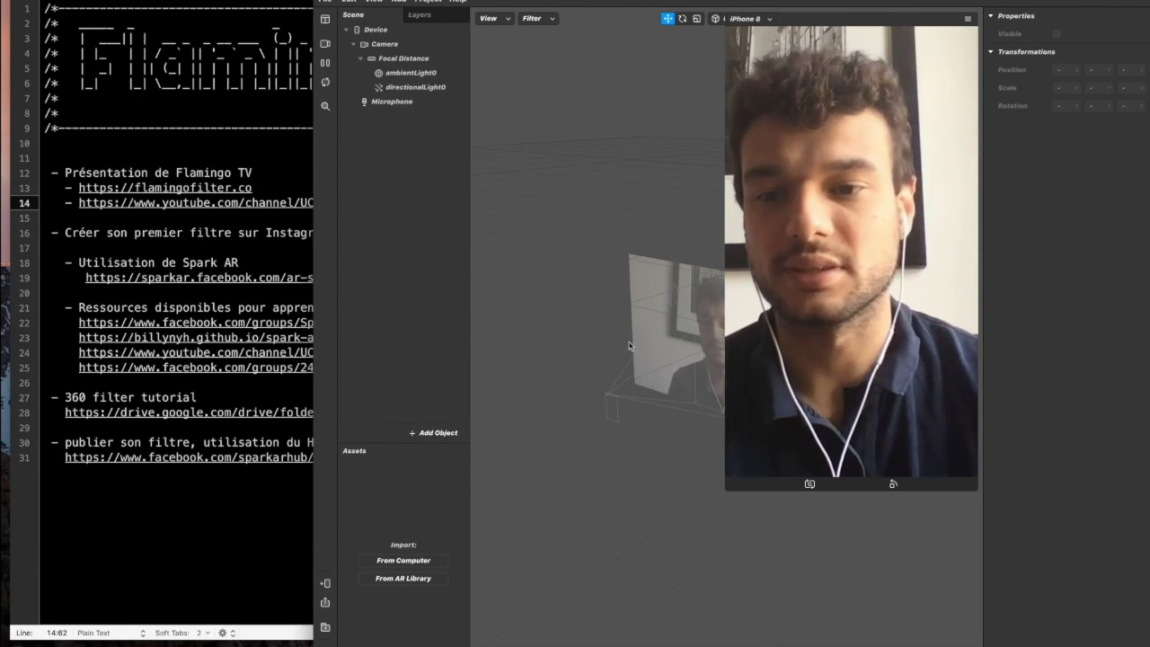
left_click(288, 524)
left_click_drag(360, 277, 85, 277)
key("ctrl+c")
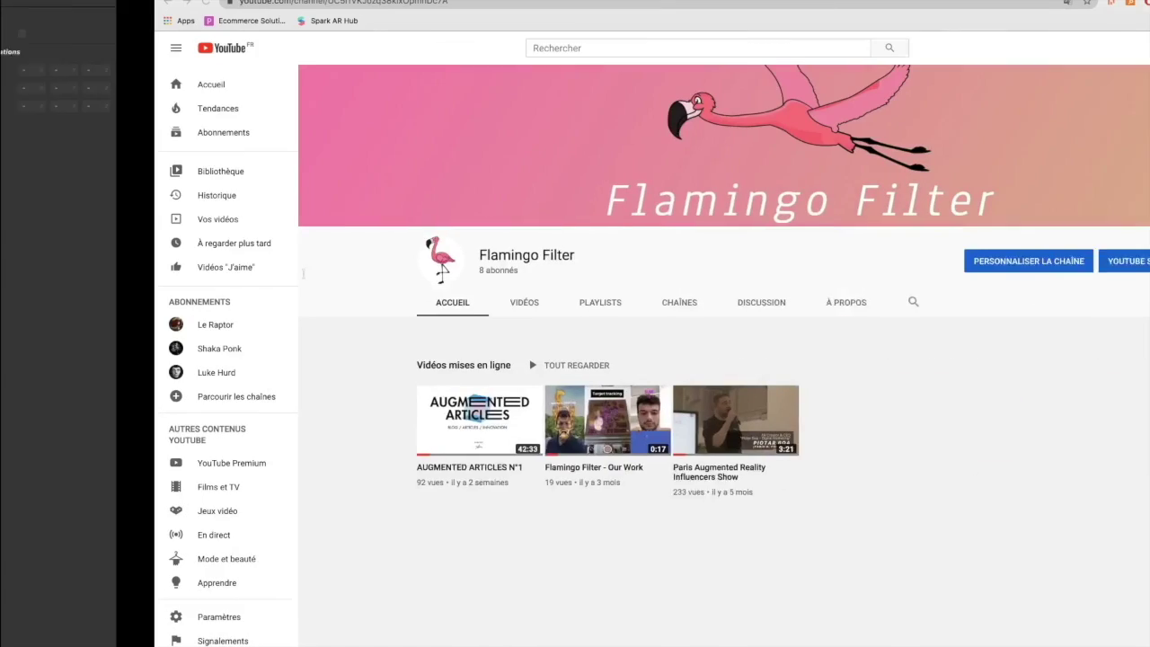
key("ctrl+t")
key("ctrl+v")
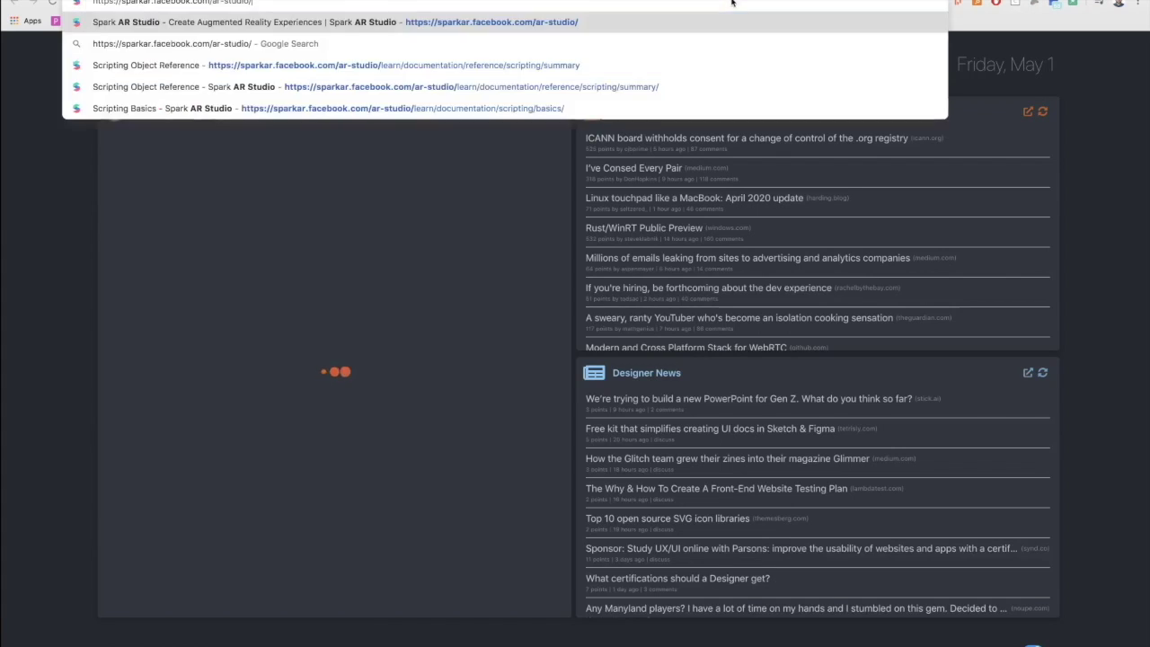
key("Return")
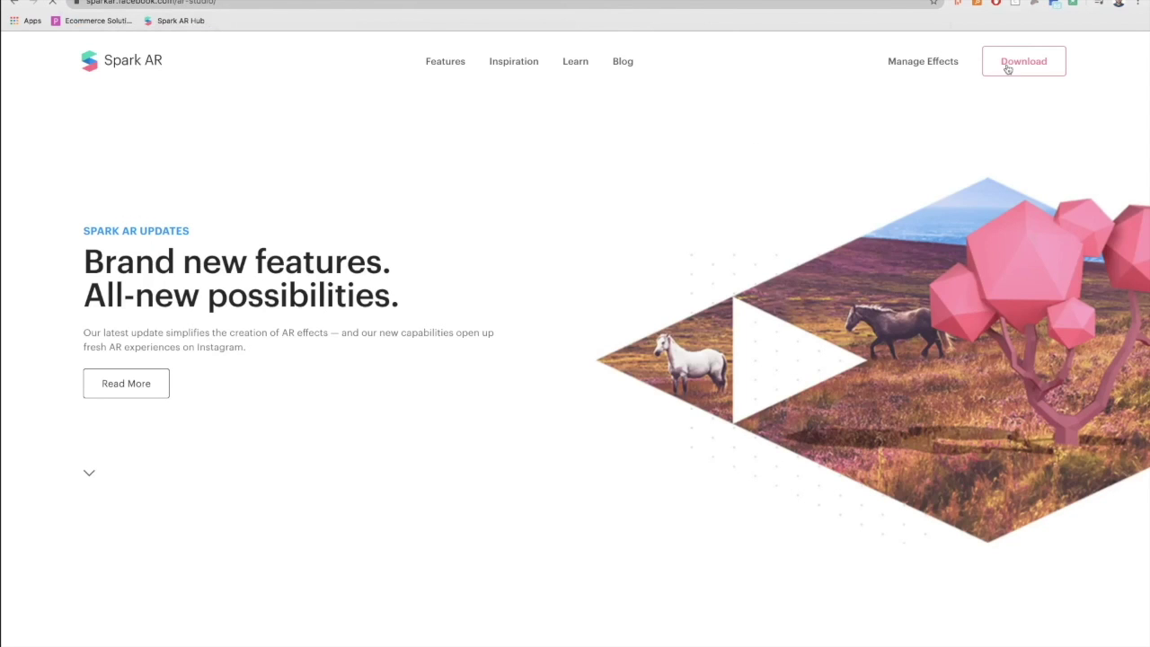
Look through the sections of the Spark AR home page and open the Spark AR Studio download page.
scroll(629, 264, "down", 5)
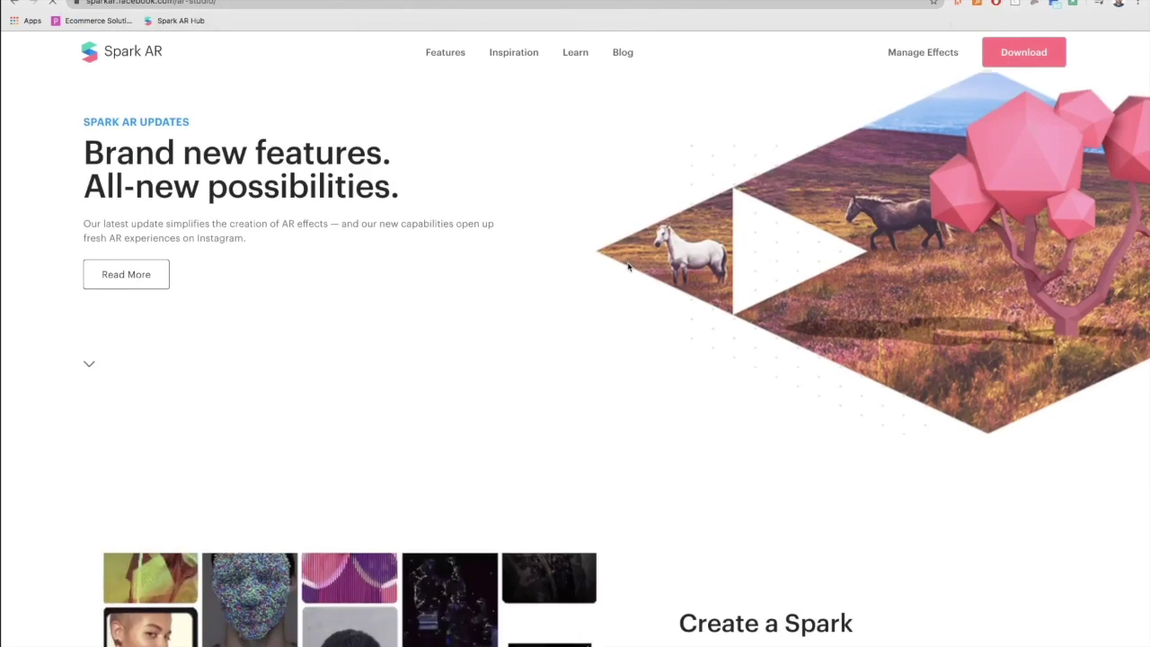
scroll(629, 267, "down", 4)
scroll(629, 267, "up", 1)
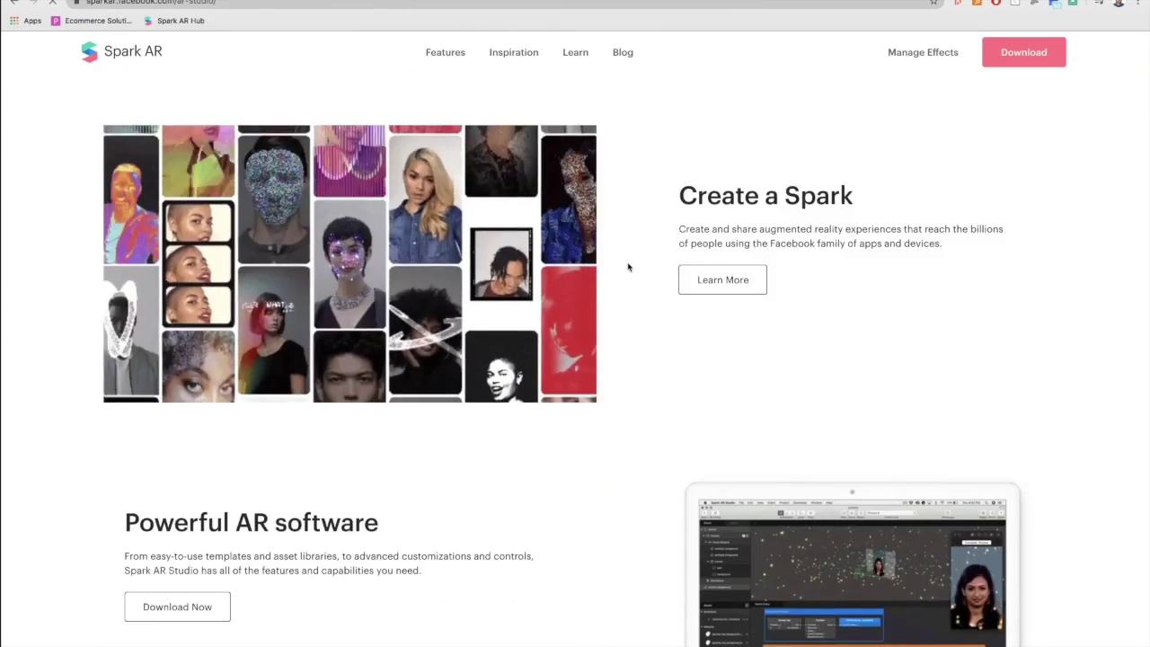
scroll(629, 266, "down", 5)
scroll(628, 267, "down", 4)
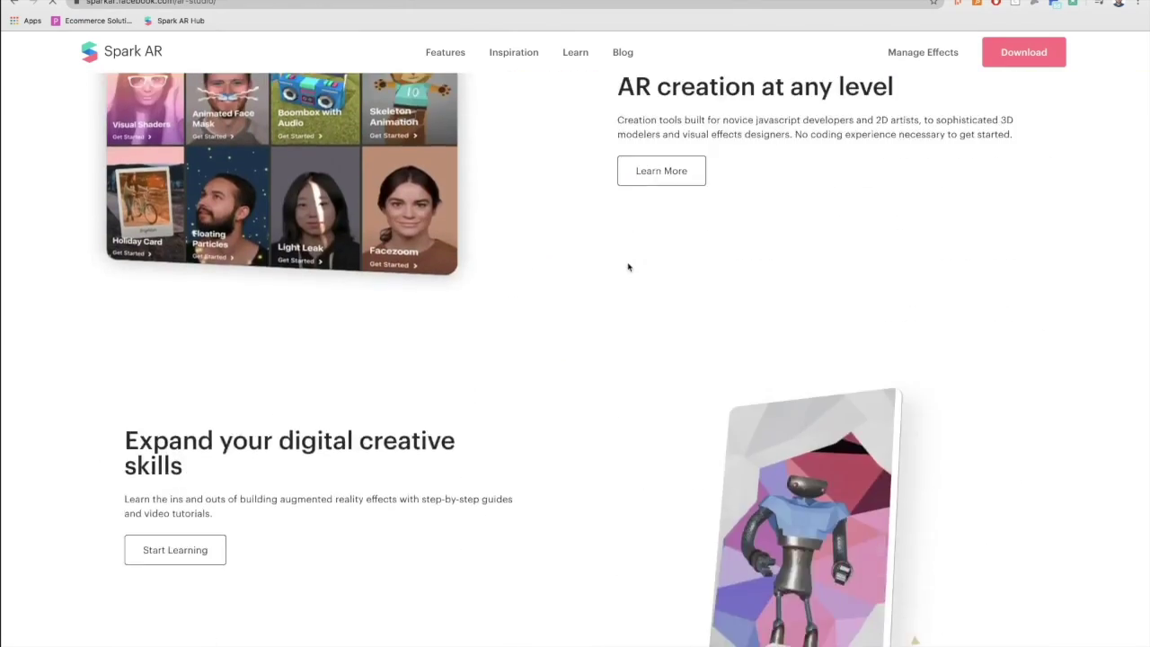
scroll(628, 267, "up", 15)
left_click(1015, 58)
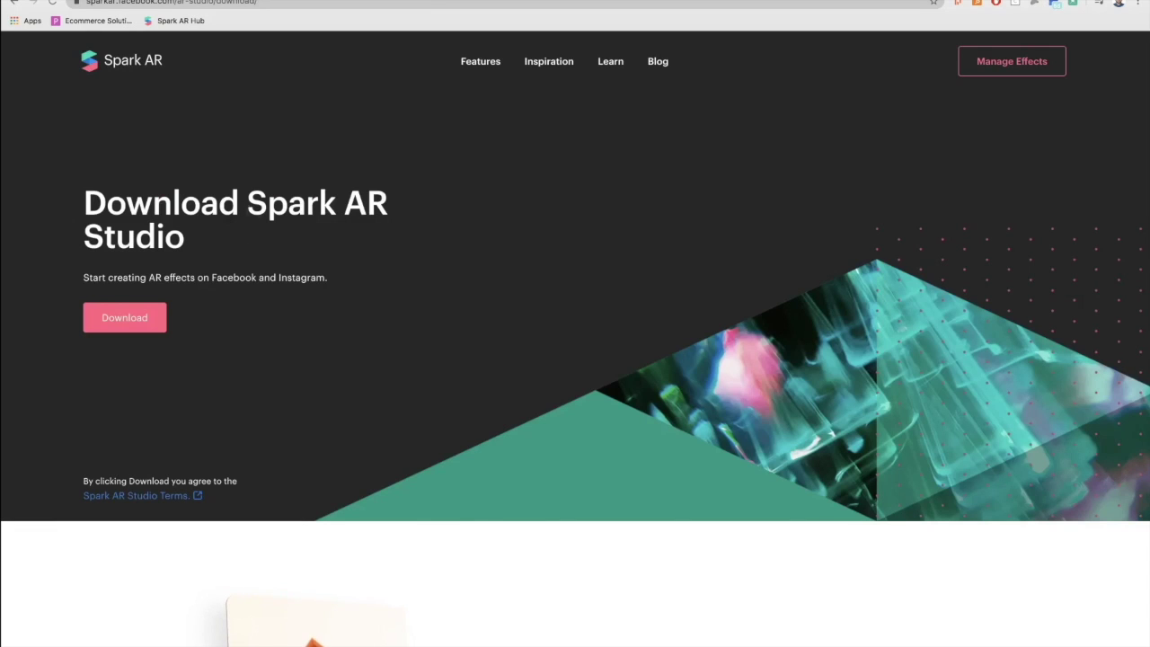
left_click_drag(241, 203, 393, 246)
Open the Learn section of the Spark AR site and look through its guides.
left_click(622, 63)
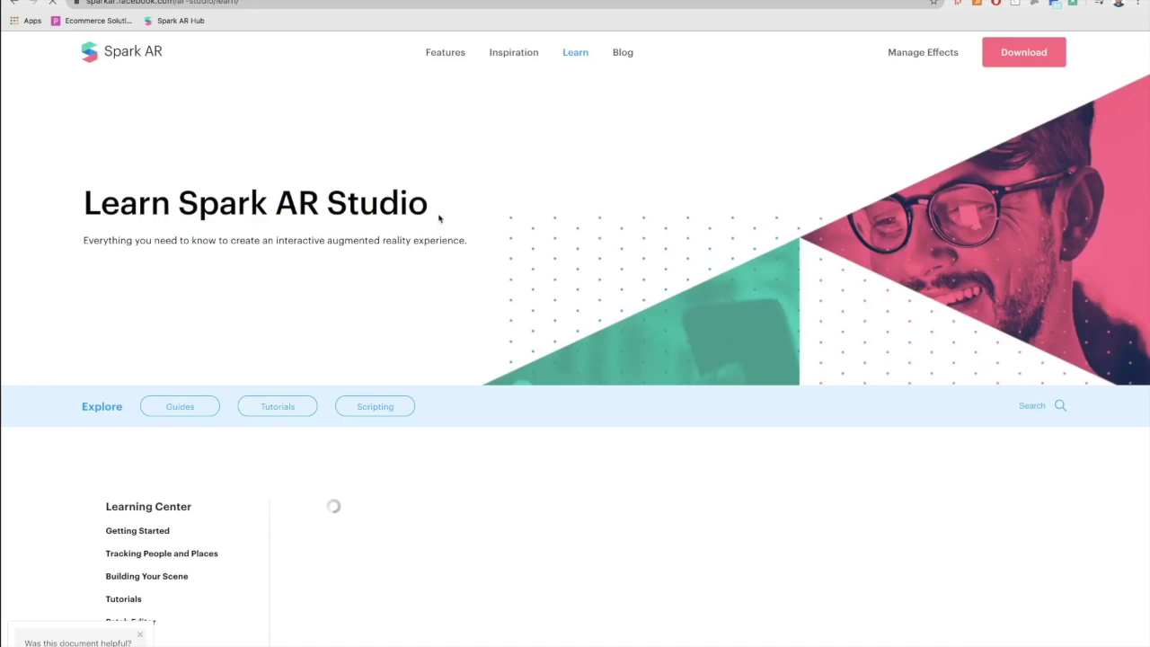
scroll(220, 431, "down", 3)
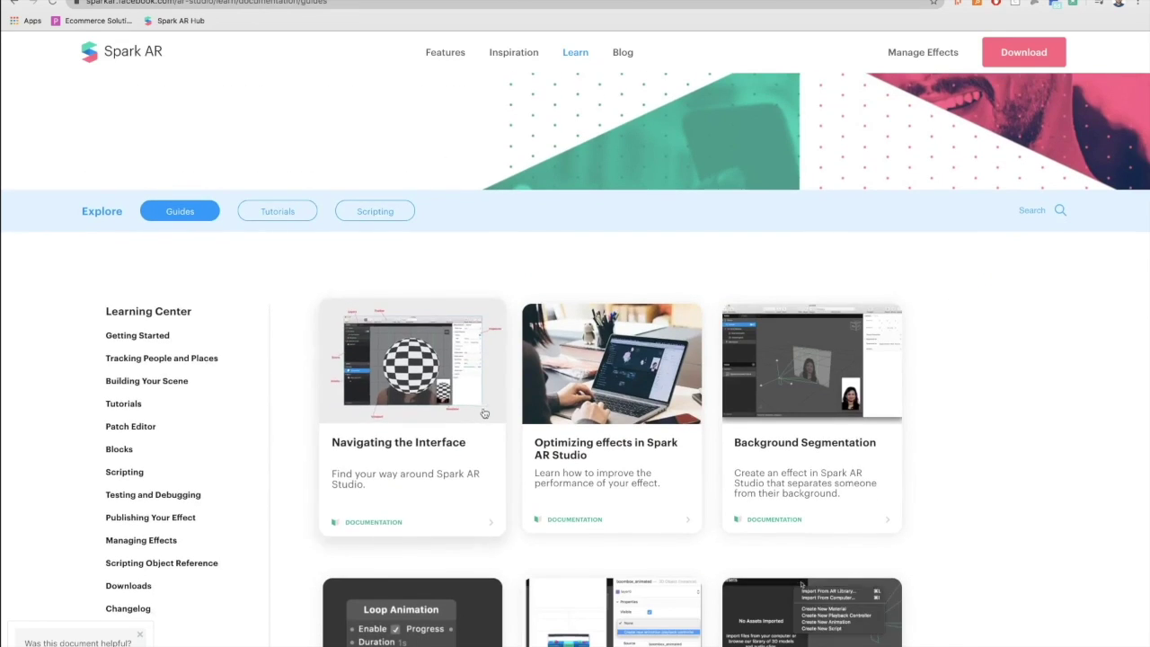
scroll(548, 422, "down", 2)
scroll(210, 279, "down", 2)
scroll(212, 283, "up", 2)
scroll(211, 284, "down", 1)
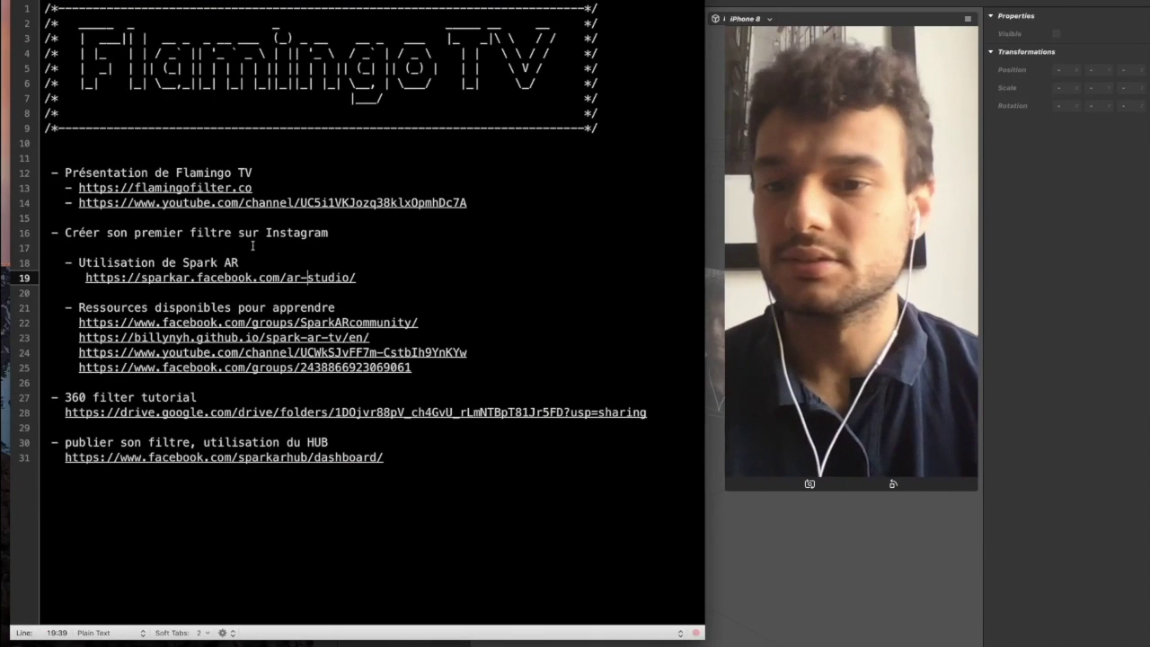
Open the facebook.com/groups/SparkARcommunity/ link from the notes in a new browser tab and look through the group's discussion page.
left_click(422, 321)
key("shift+super+Left")
key("super+c")
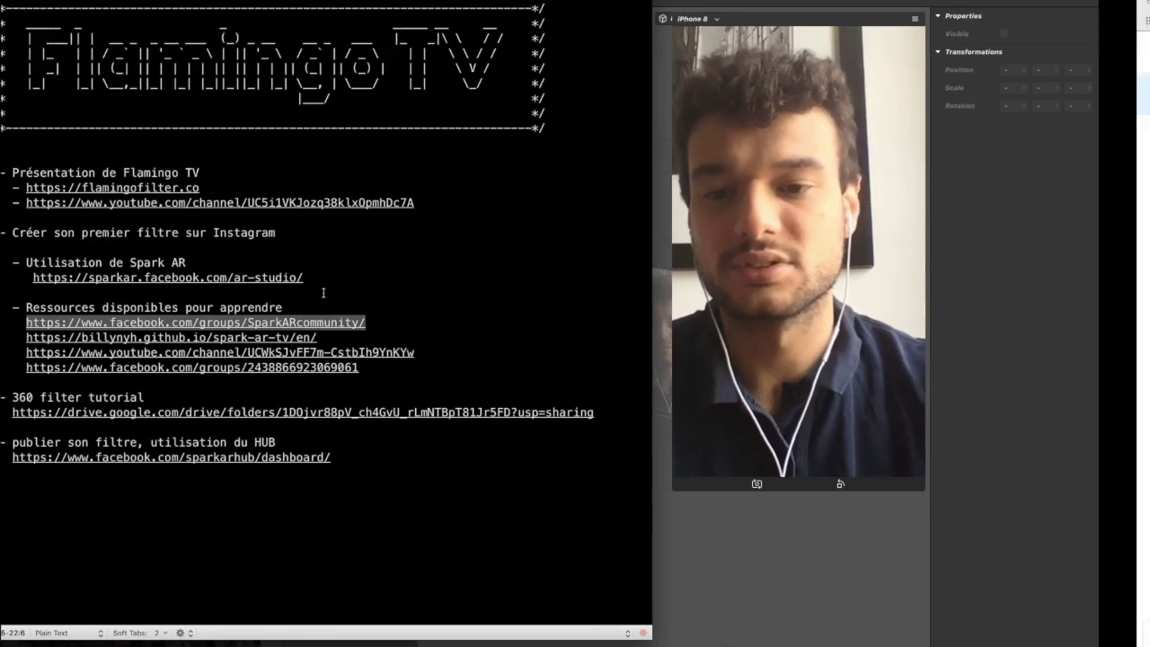
key("ctrl+Right")
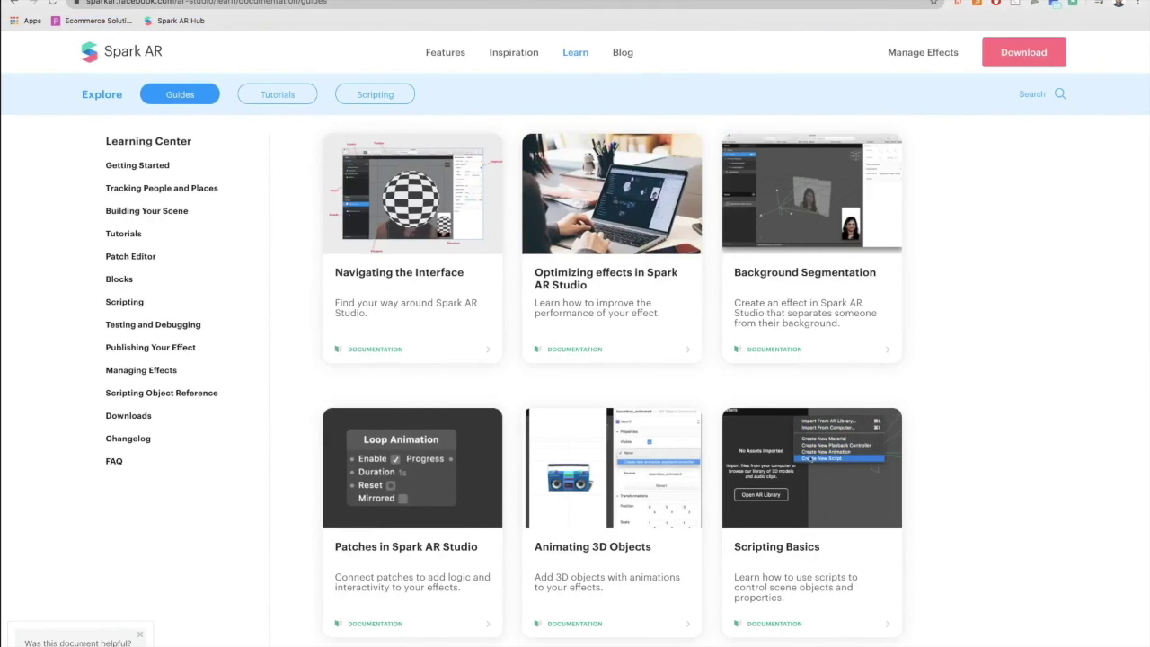
key("super+t")
key("super+v")
key("Return")
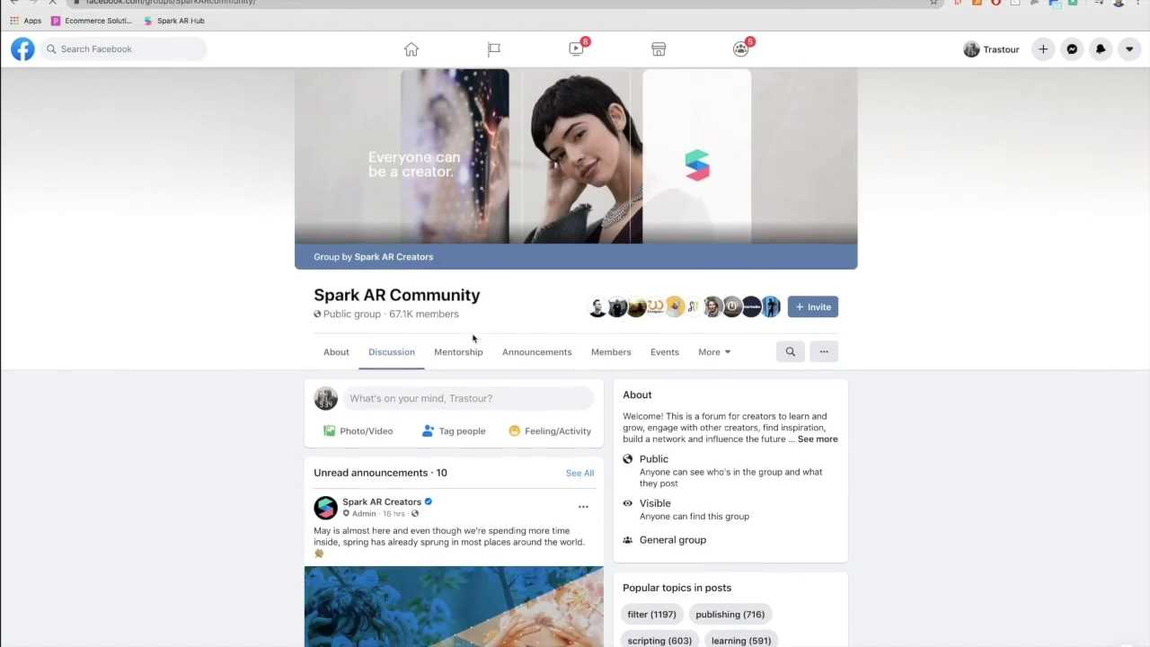
scroll(474, 337, "down", 2)
scroll(474, 338, "down", 1)
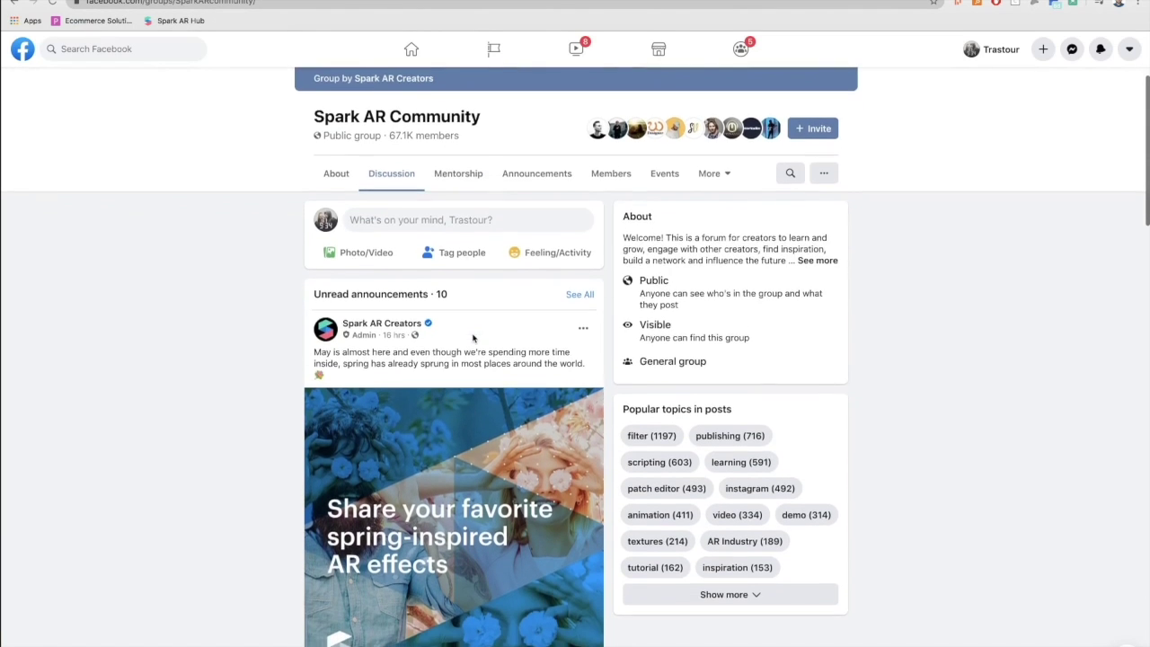
scroll(474, 334, "down", 3)
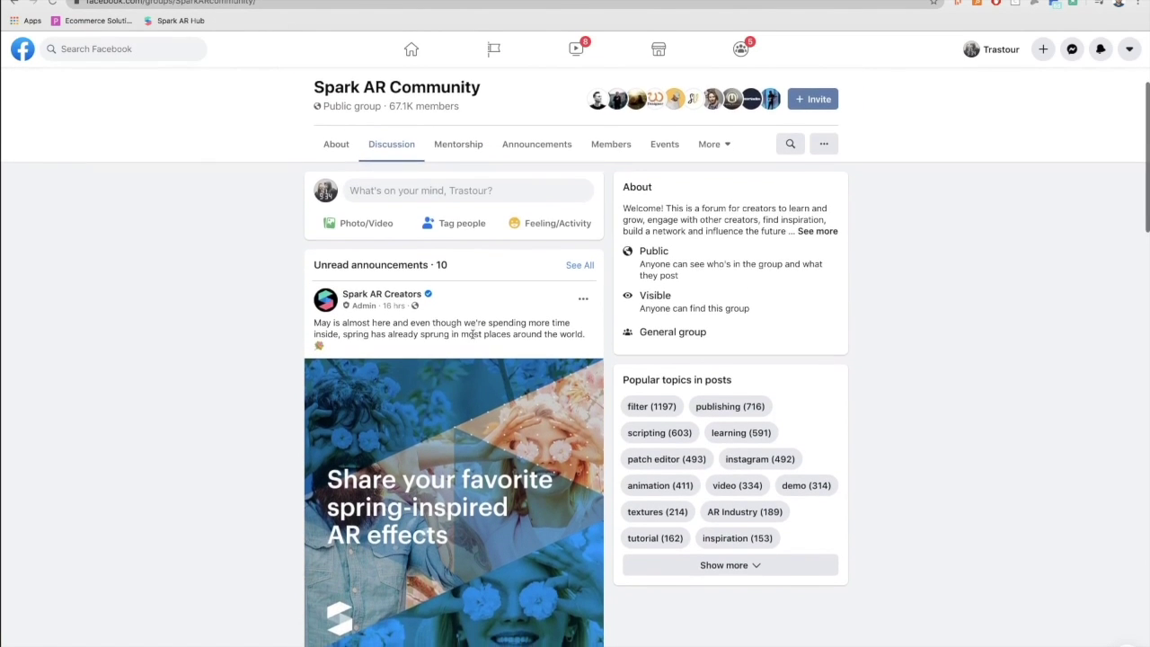
scroll(473, 338, "down", 5)
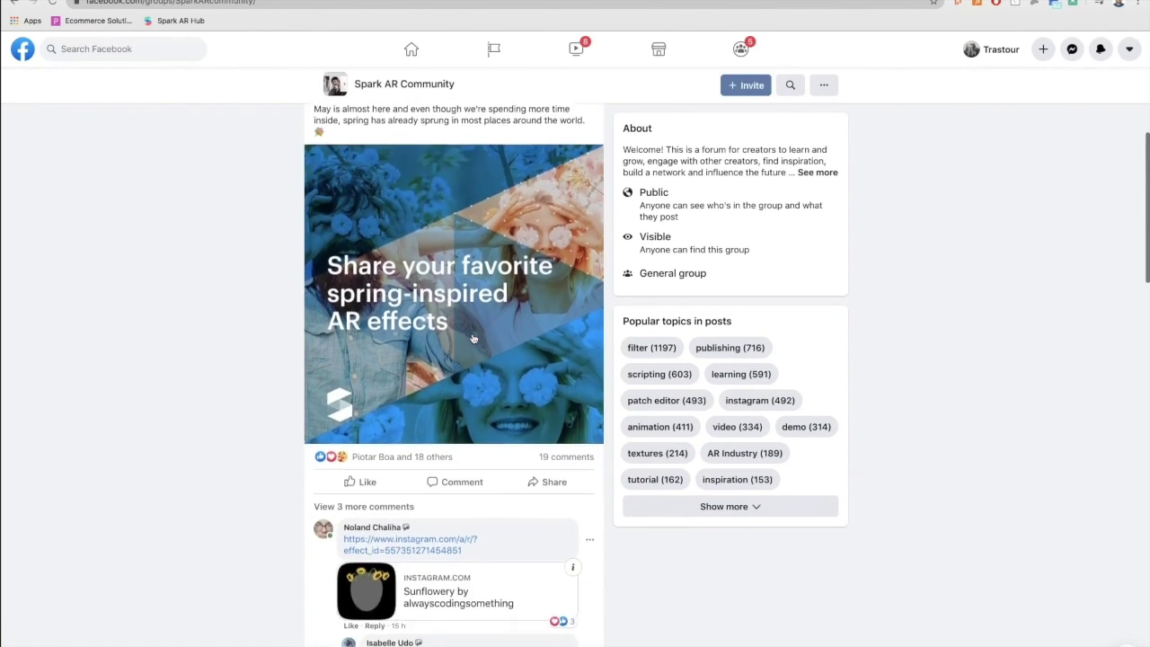
scroll(474, 338, "up", 10)
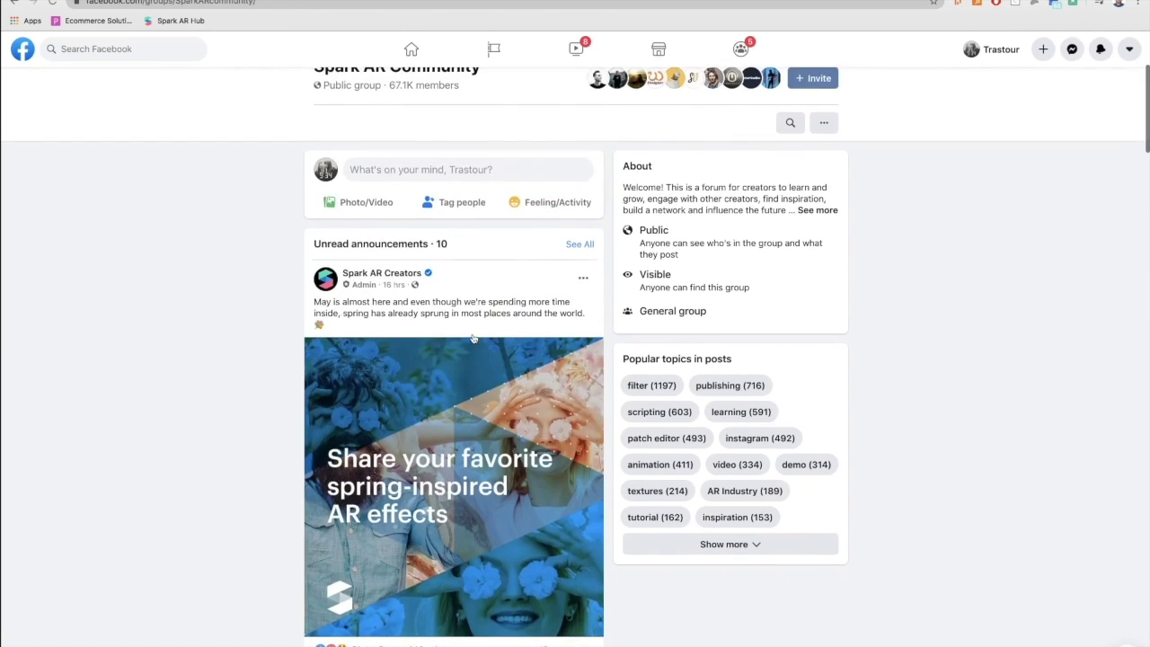
key("ctrl+Left")
left_click_drag(370, 337, 79, 337)
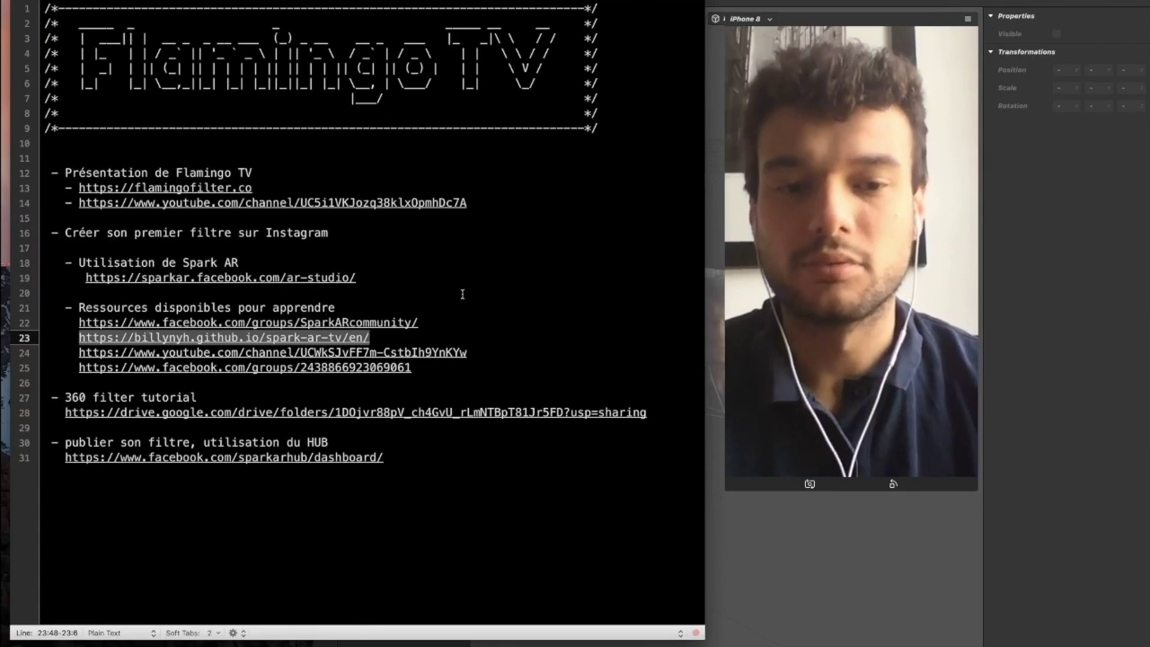
key("ctrl+Right")
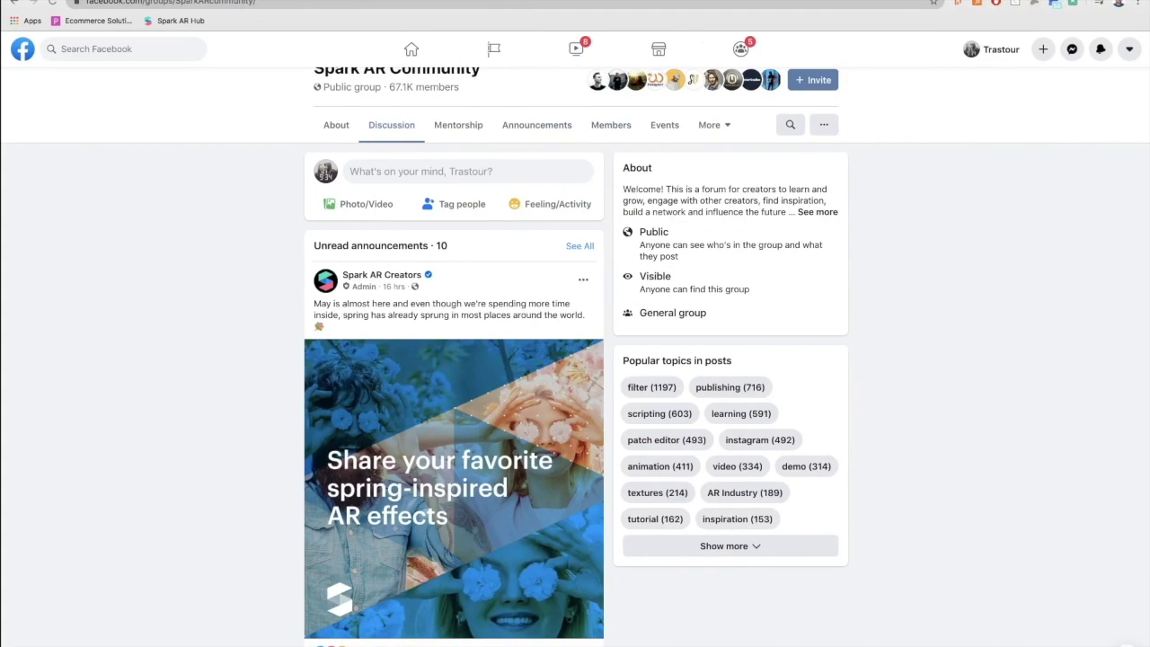
left_click(851, 2)
type("https://billyhyn.github.io/spark-ar-tv/en/")
key("Return")
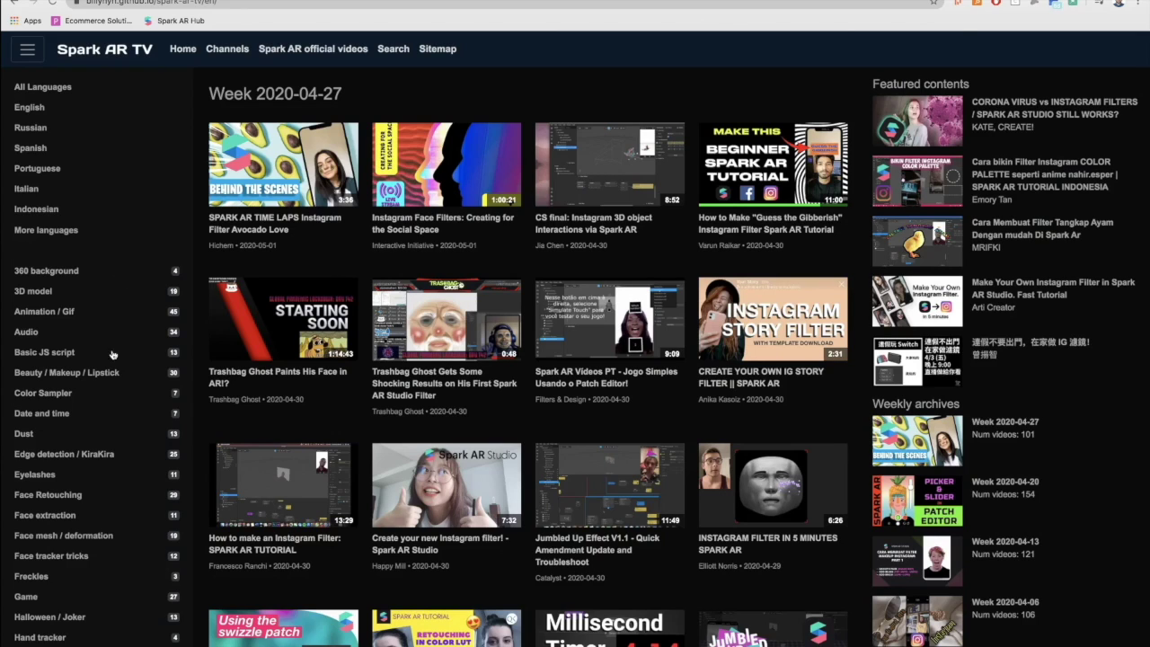
scroll(110, 237, "down", 3)
scroll(109, 238, "down", 1)
scroll(128, 330, "up", 5)
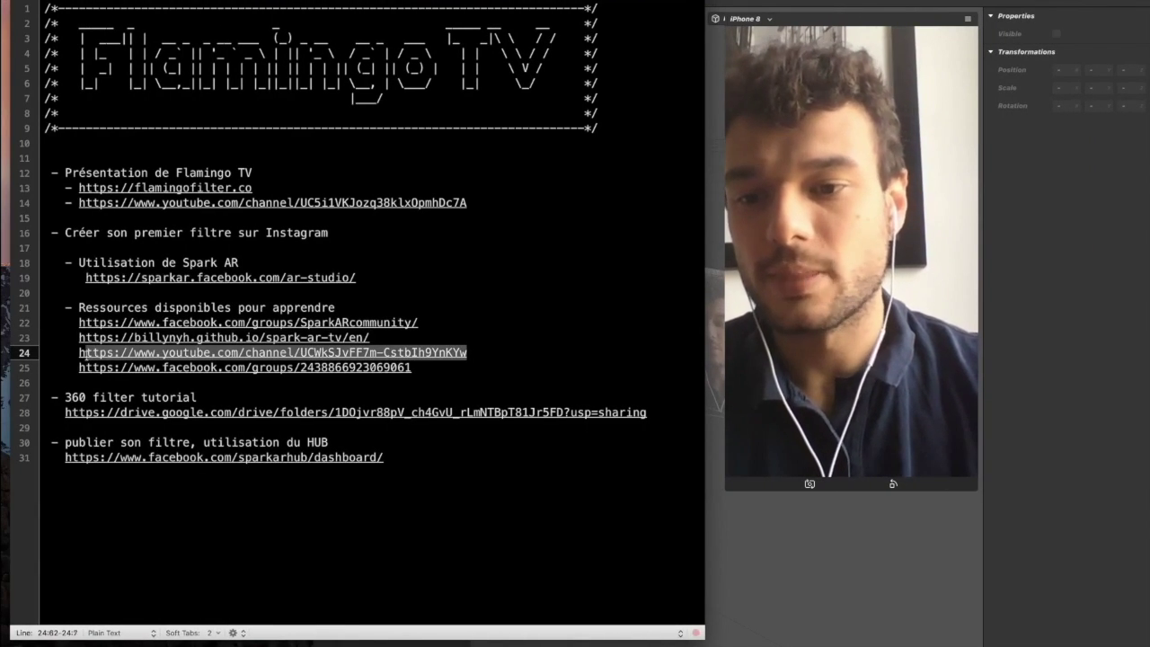
Open the YouTube channel link from the notes' learning resources in a new browser tab.
key("ctrl+Right")
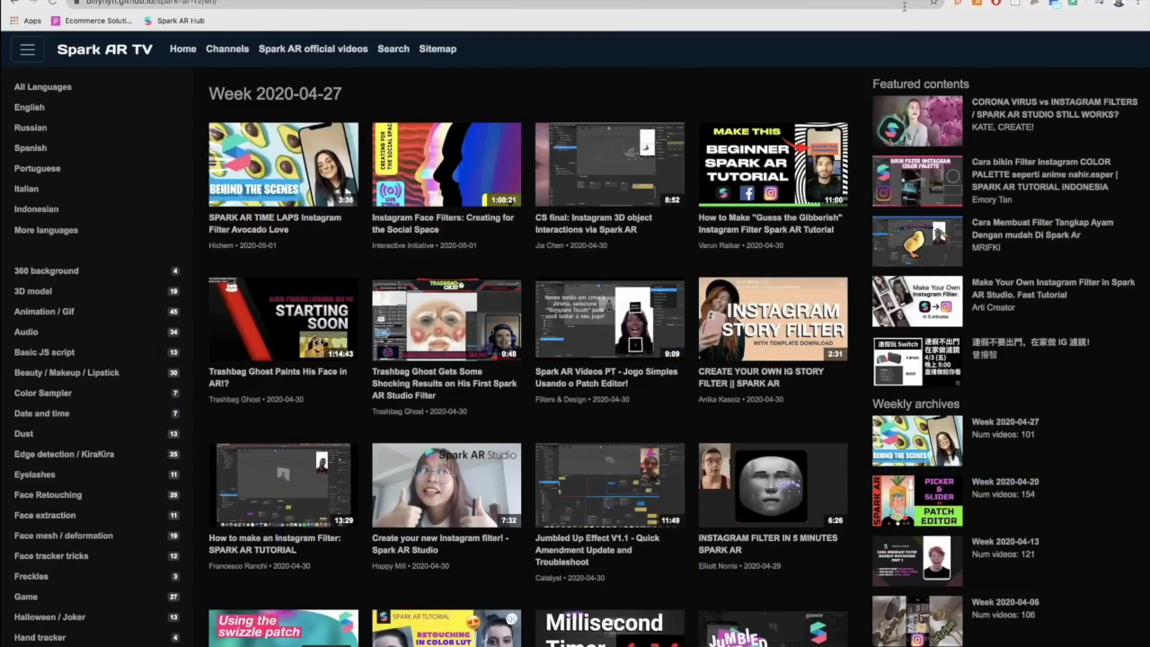
key("ctrl+t")
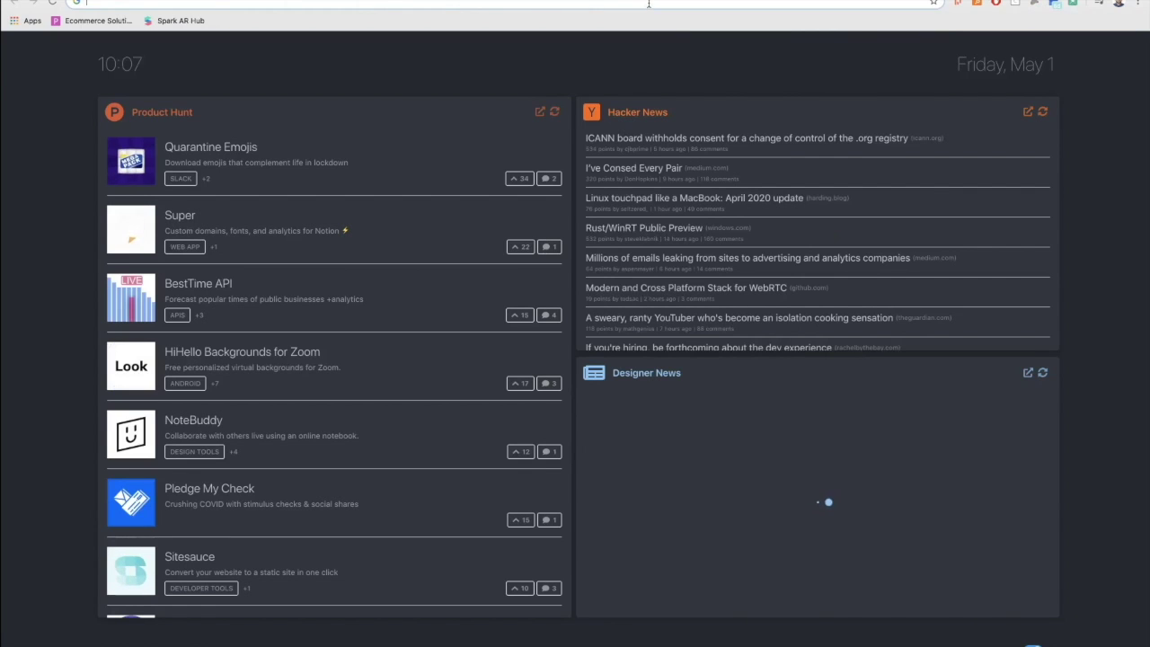
type("youtube.com/channel/UCWk5JVPF7m-CstbIn9YhKYw")
key("Return")
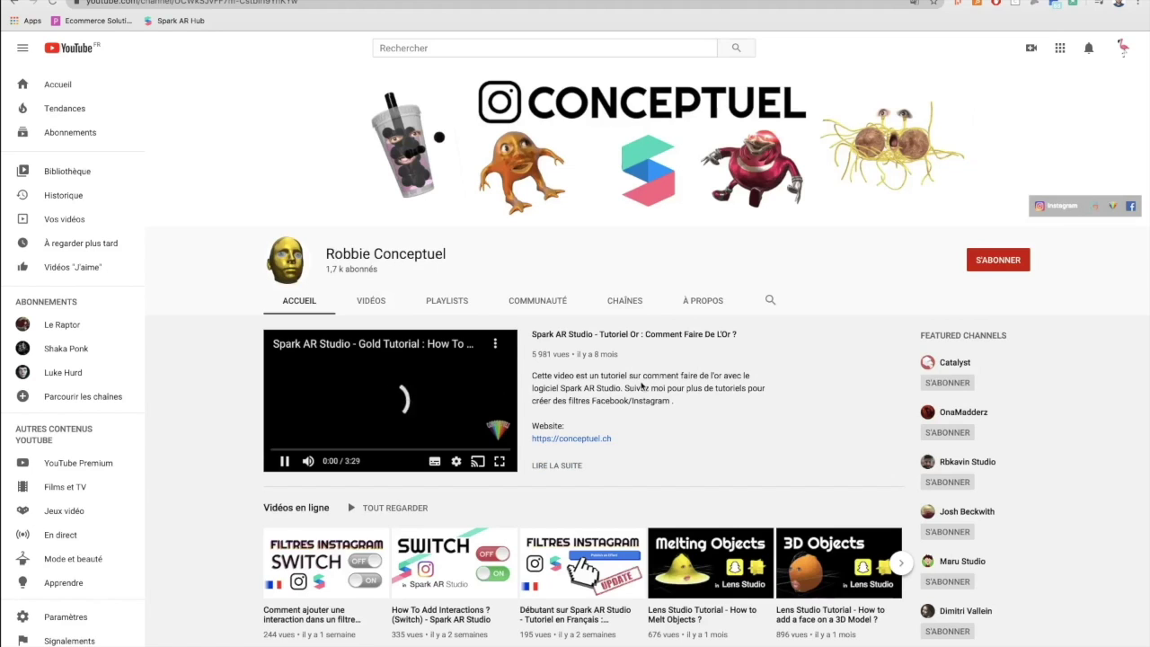
Pause the Spark AR Studio gold tutorial video playing on the channel page and subscribe to the channel.
scroll(641, 387, "down", 1)
scroll(642, 387, "down", 2)
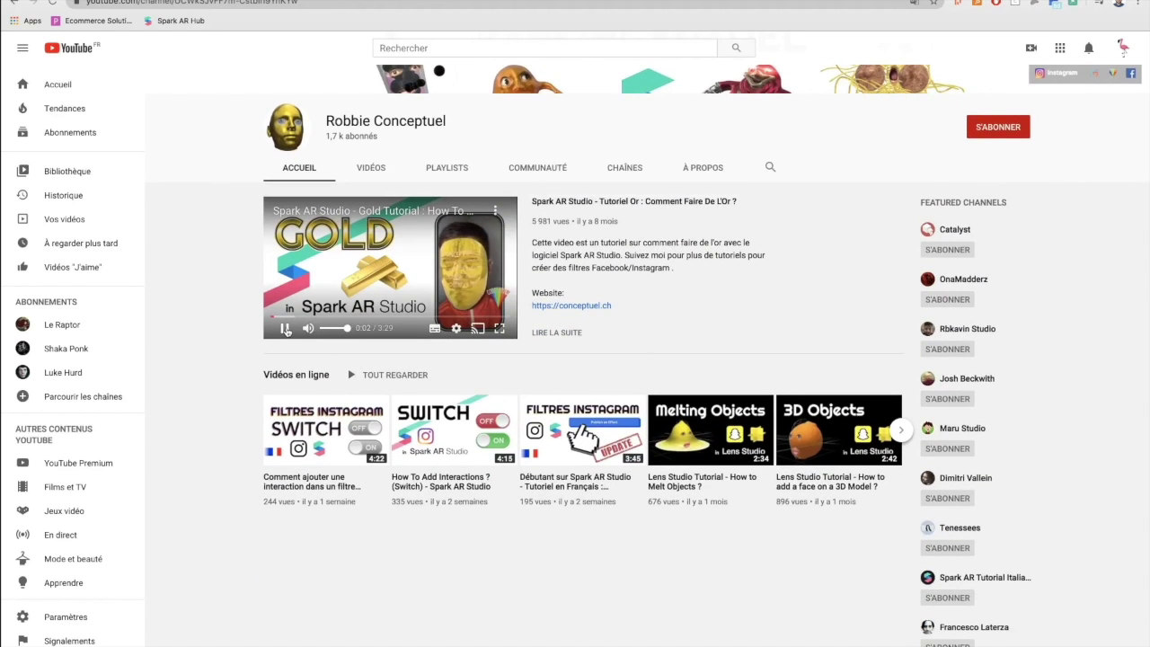
left_click(286, 330)
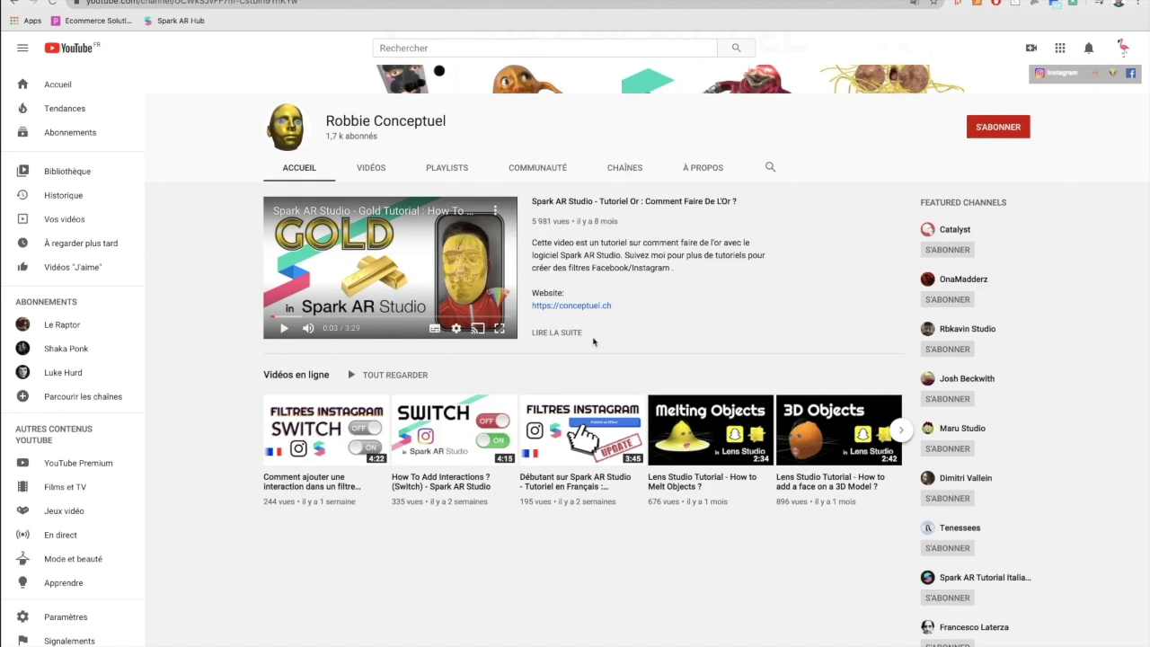
left_click(1006, 136)
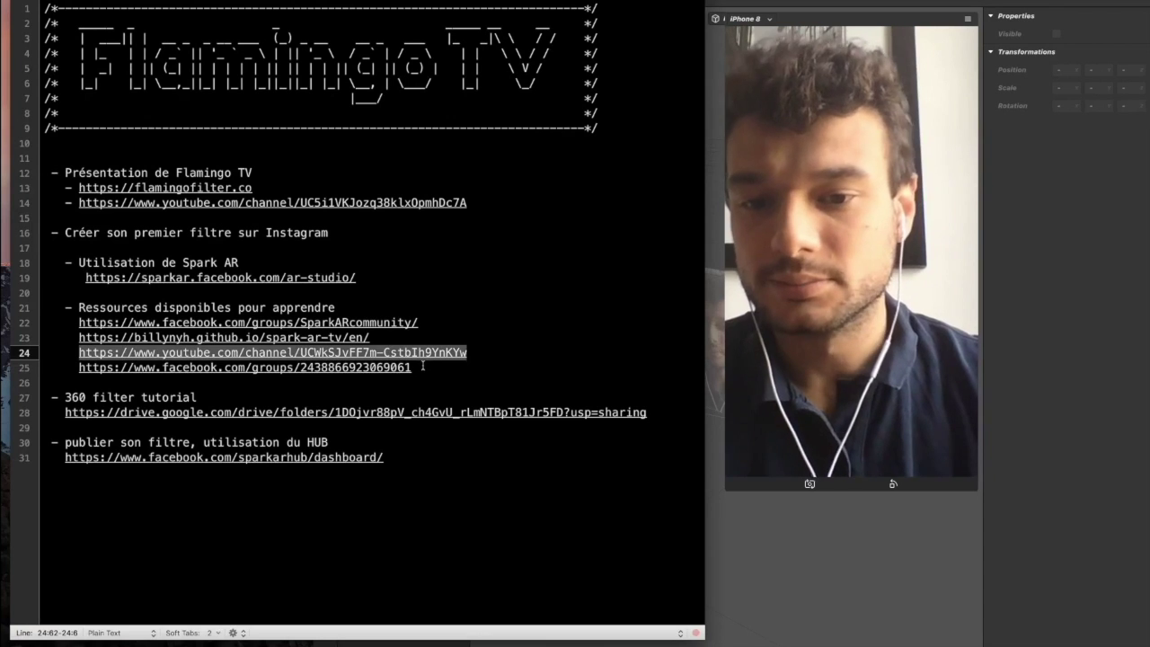
left_click_drag(411, 368, 126, 368)
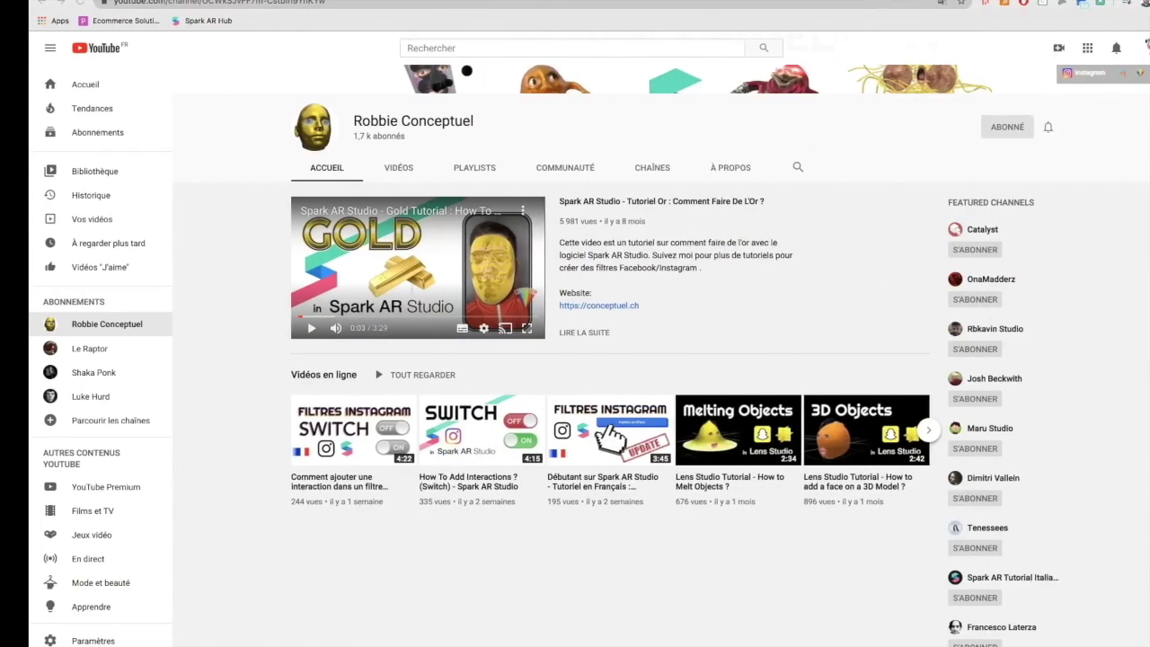
left_click(658, 13)
key("ctrl+v")
key("Return")
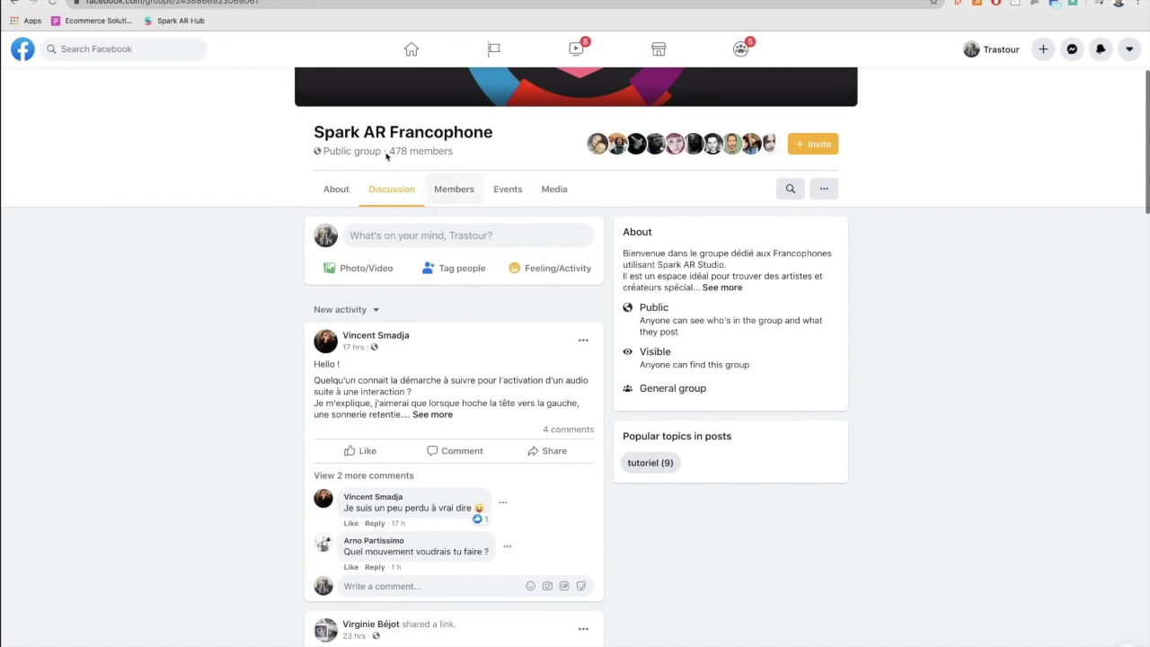
Look through the posts and group details on the Spark AR Francophone Facebook group page.
left_click_drag(314, 132, 533, 133)
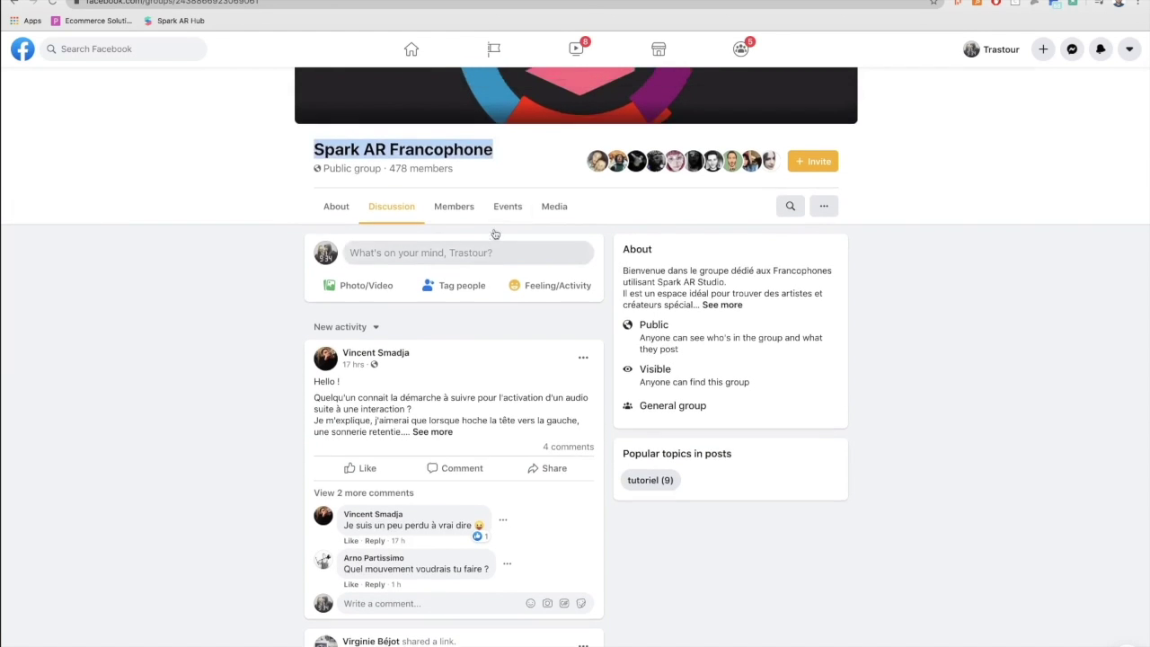
scroll(494, 234, "down", 1)
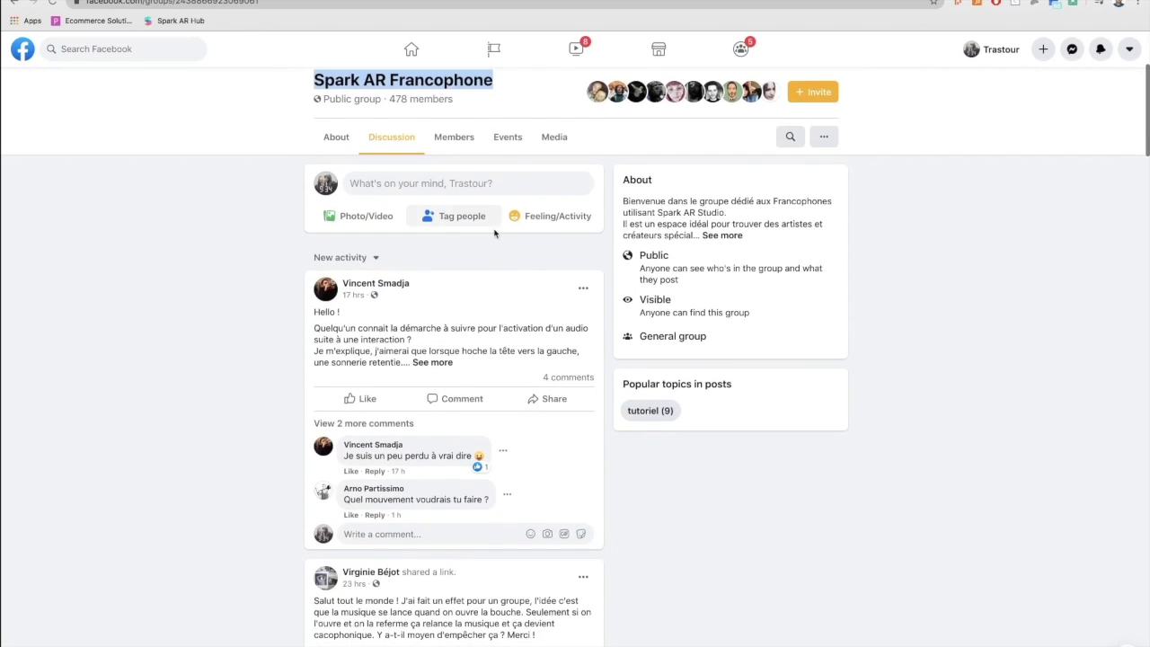
scroll(494, 234, "down", 1)
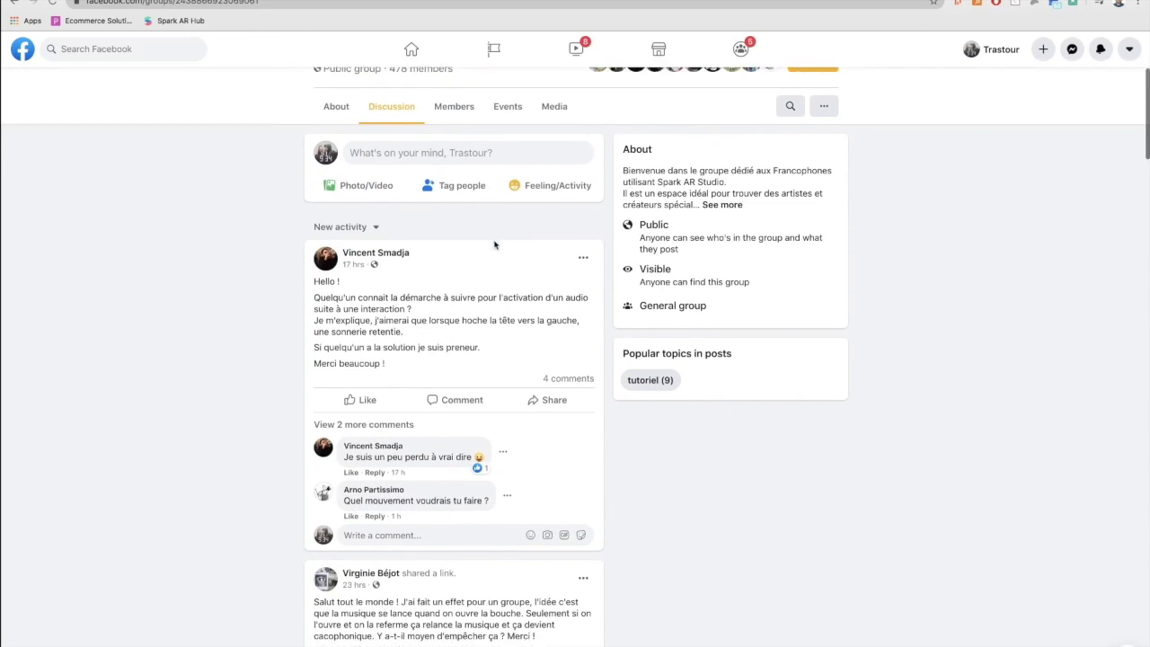
scroll(494, 244, "down", 5)
scroll(494, 244, "up", 6)
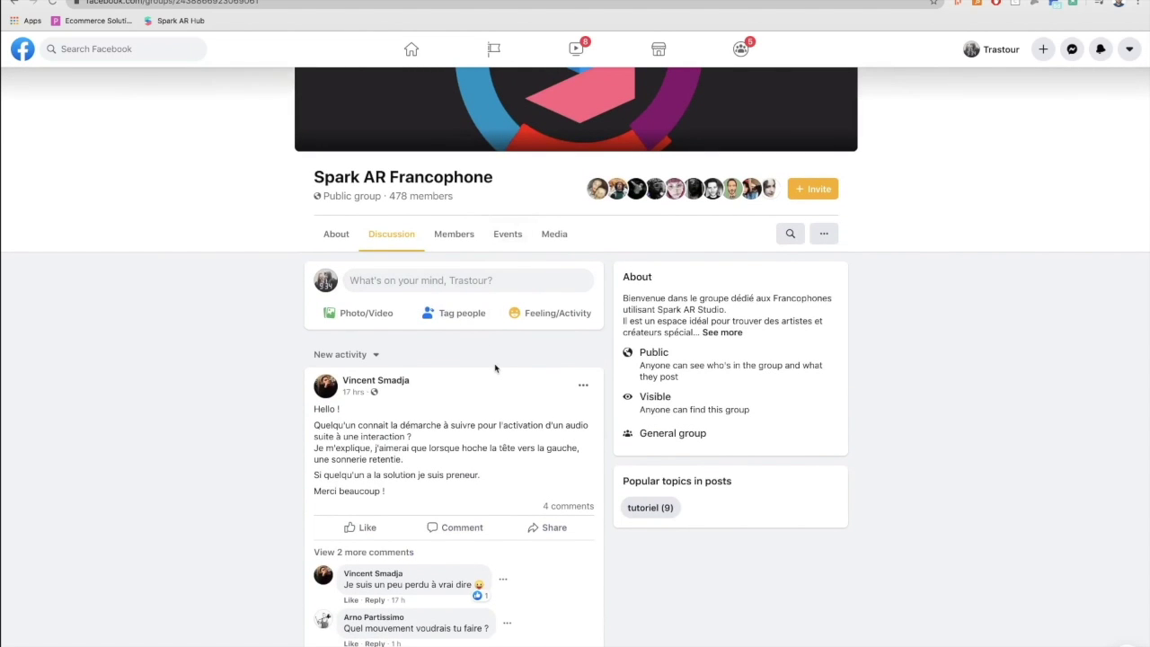
Return to the notes and go to the 360 filter tutorial entry with its Google Drive link.
key("ctrl+Left")
left_click(496, 368)
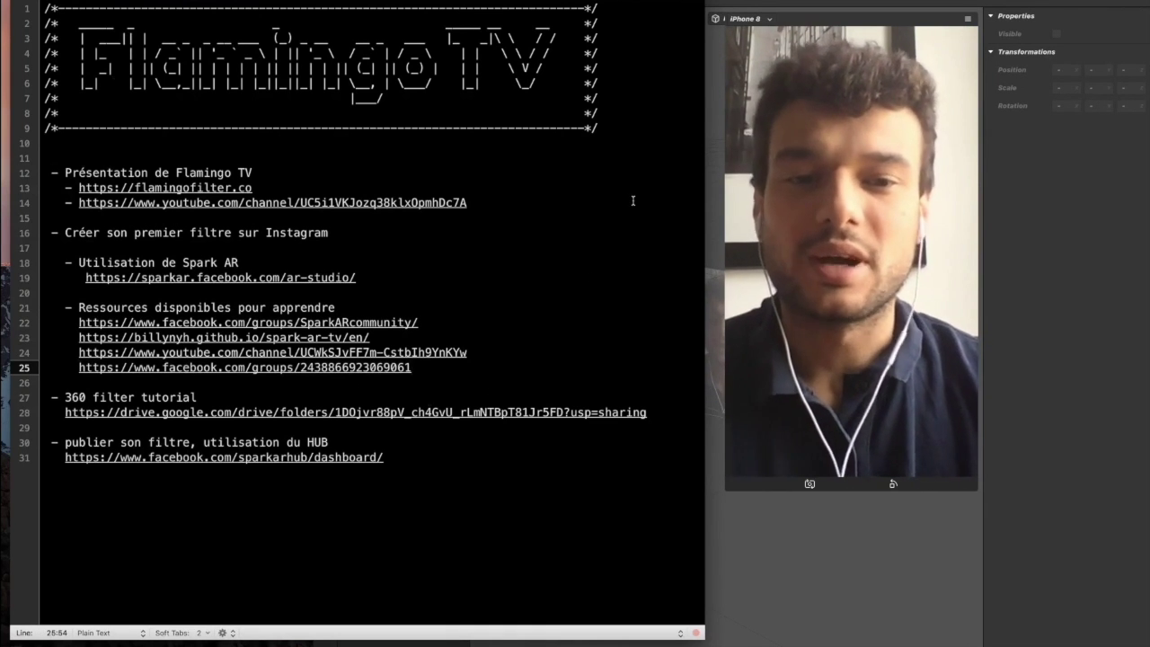
key("super+Tab")
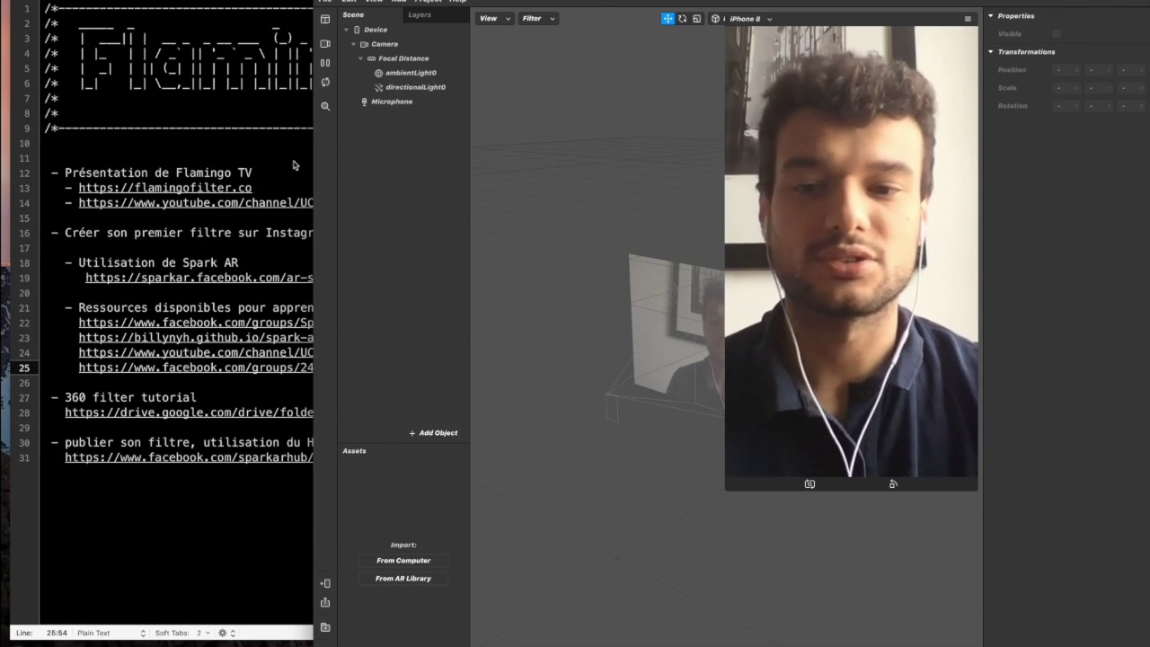
left_click(268, 400)
left_click_drag(648, 413, 72, 172)
left_click(464, 471)
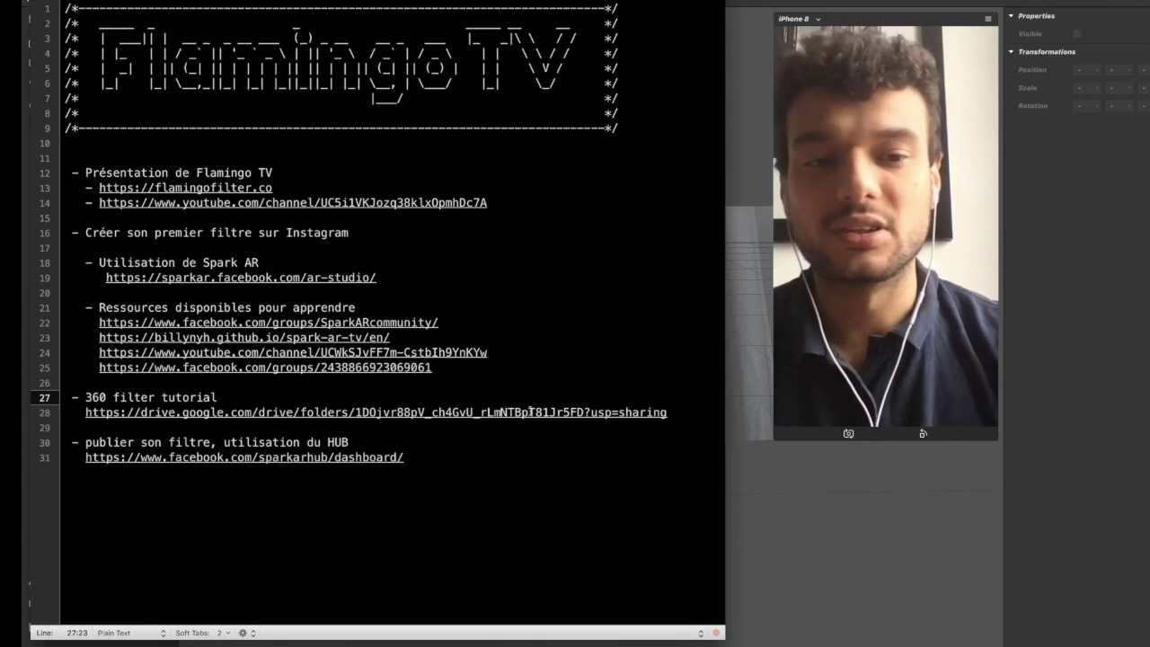
Switch to Spark AR Studio and shrink the iPhone 8 preview so more of the scene is uncovered.
left_click(795, 472)
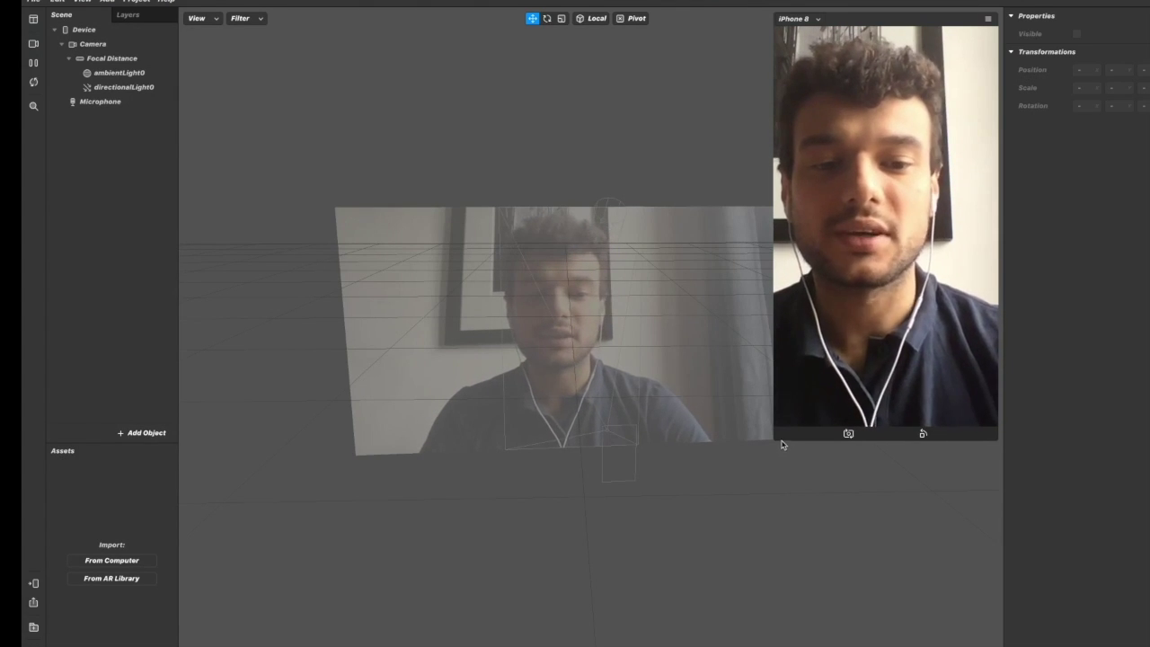
left_click_drag(777, 442, 733, 512)
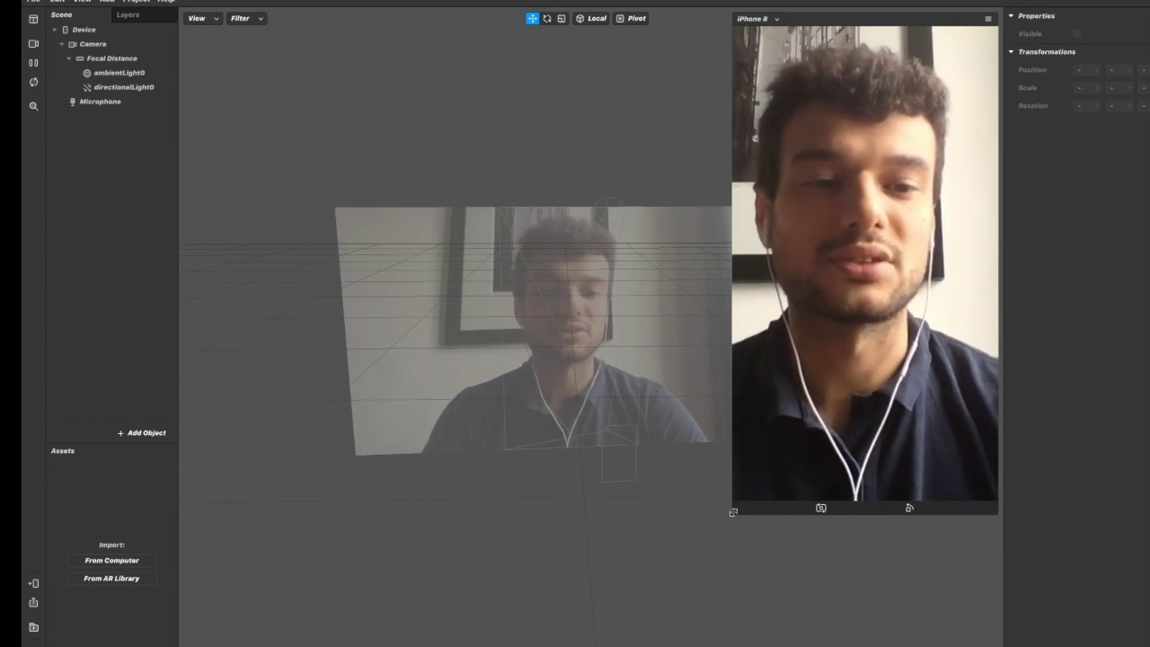
left_click_drag(733, 512, 822, 413)
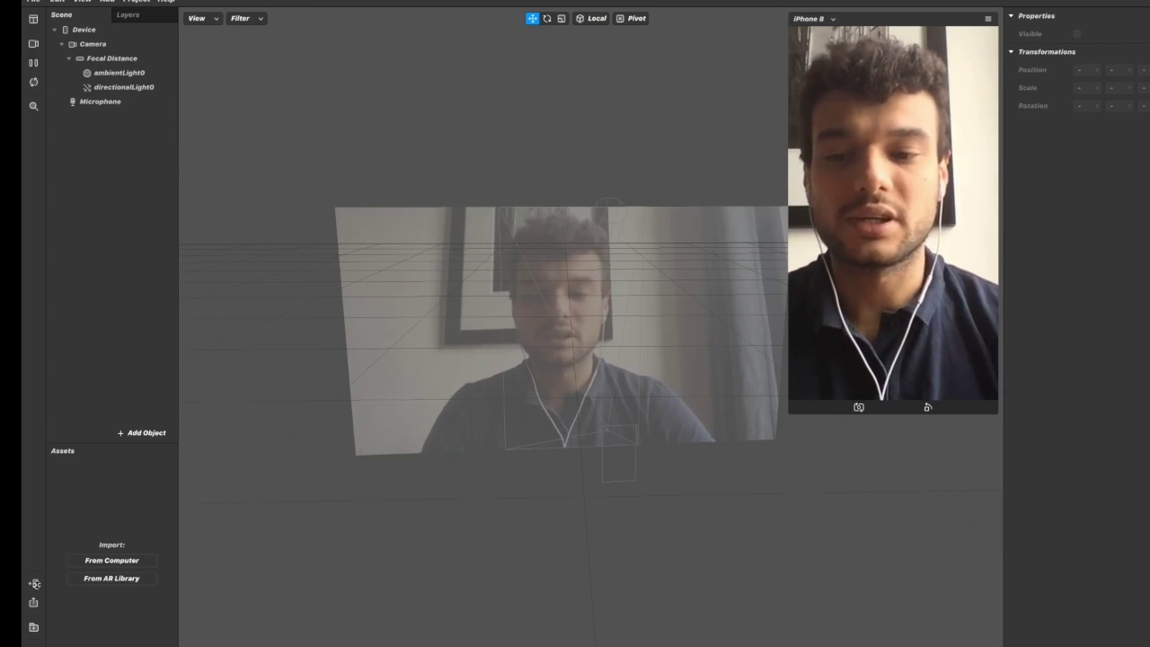
Send the effect to the Instagram Camera for testing and reveal its test link.
left_click(35, 584)
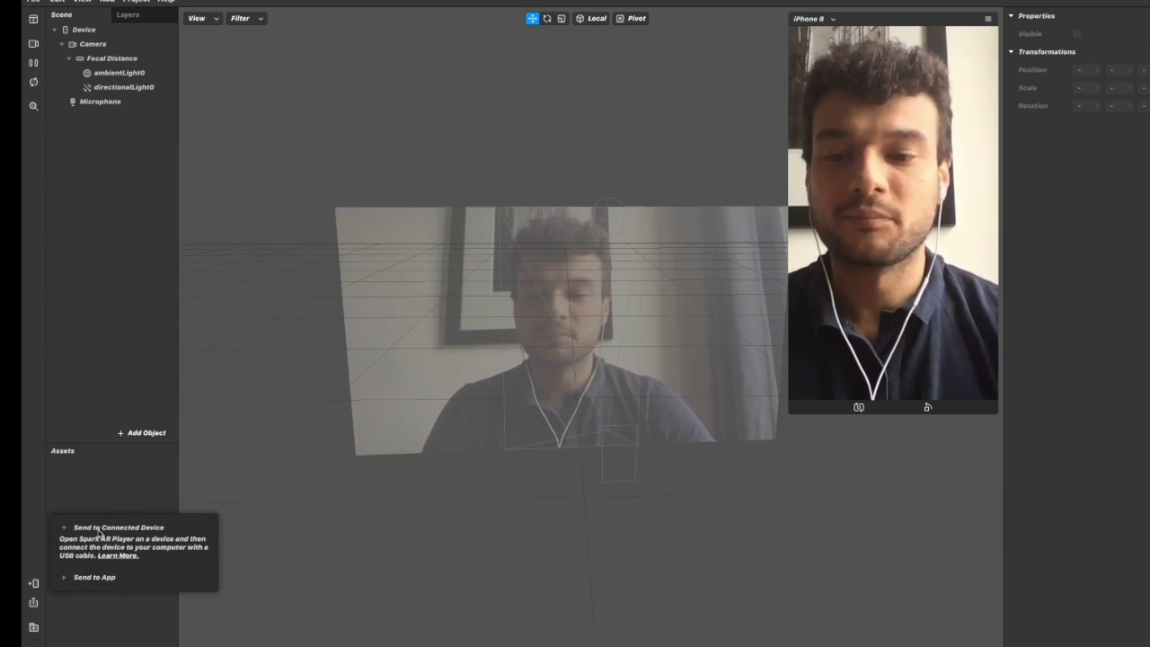
left_click(164, 528)
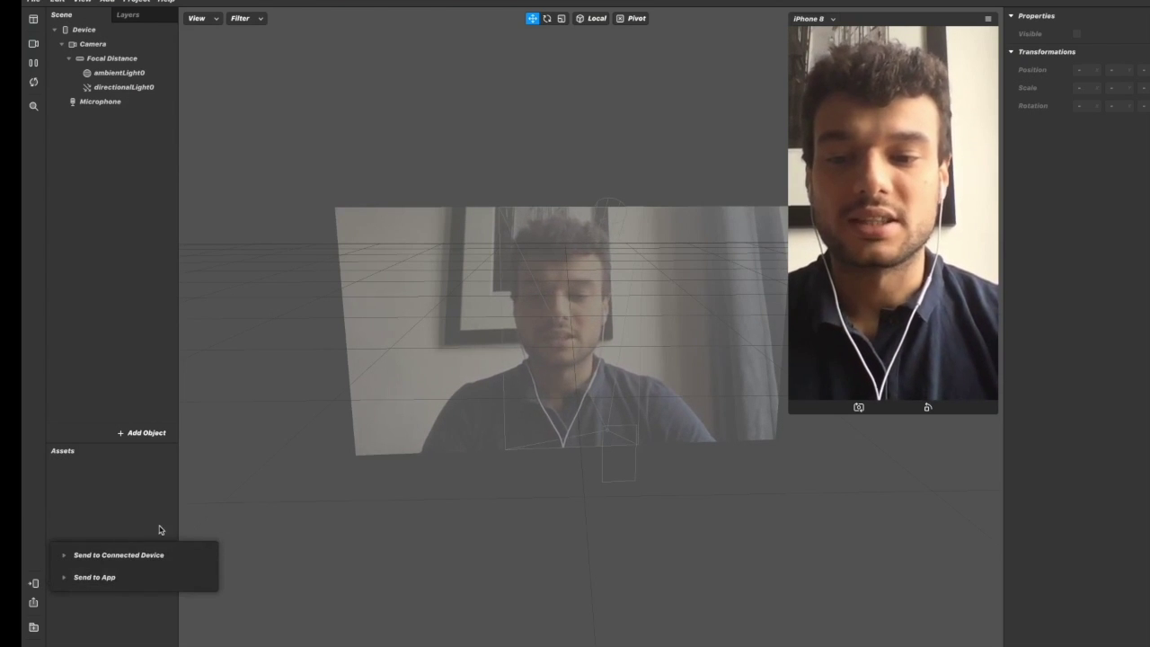
left_click(77, 559)
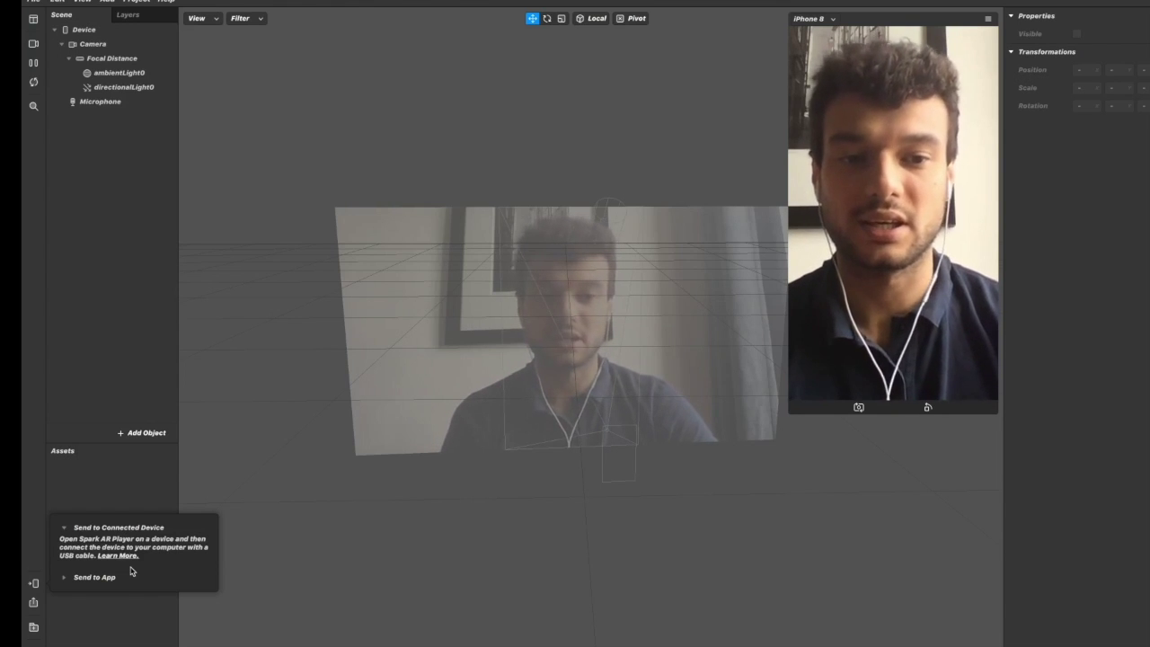
left_click(91, 577)
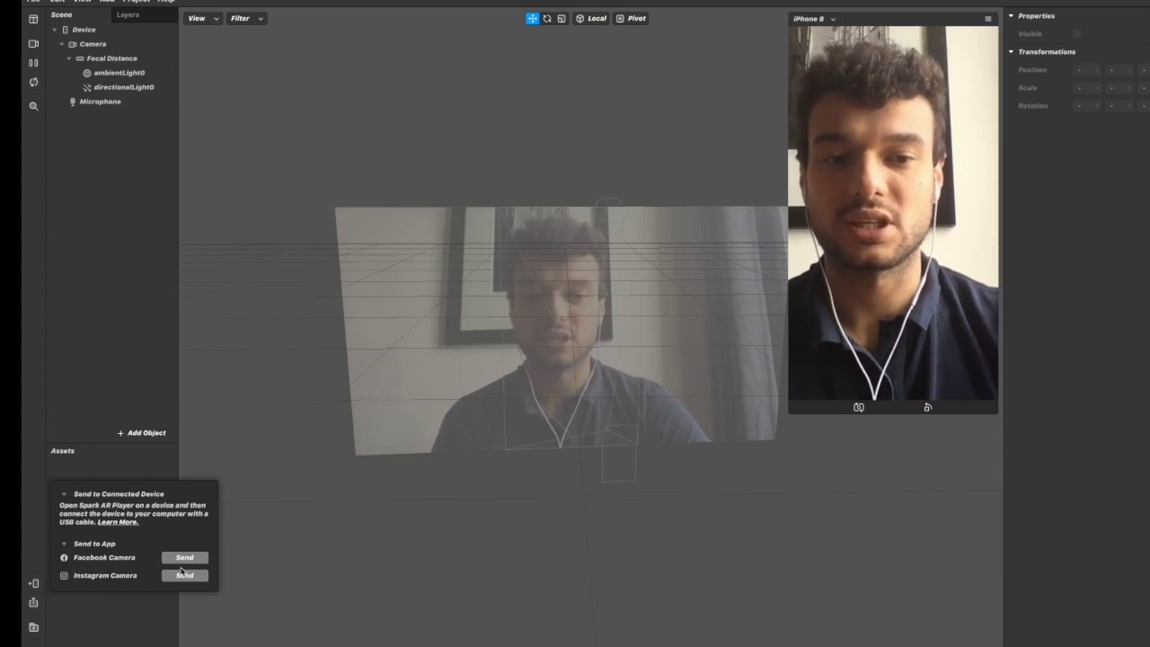
left_click(175, 578)
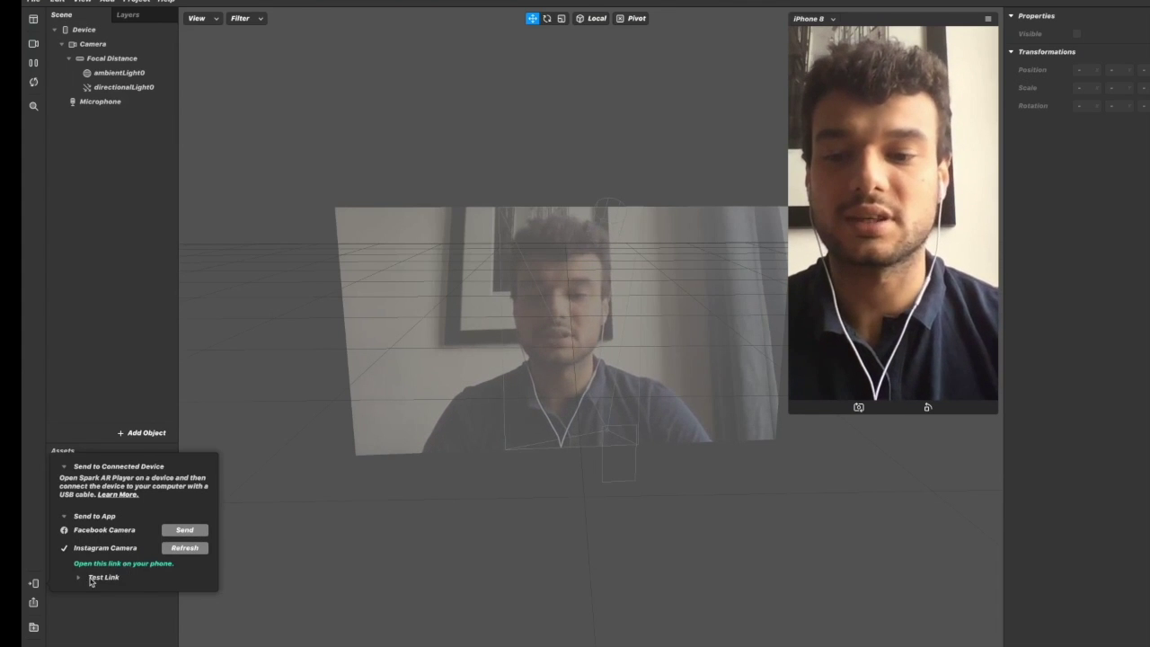
left_click(92, 578)
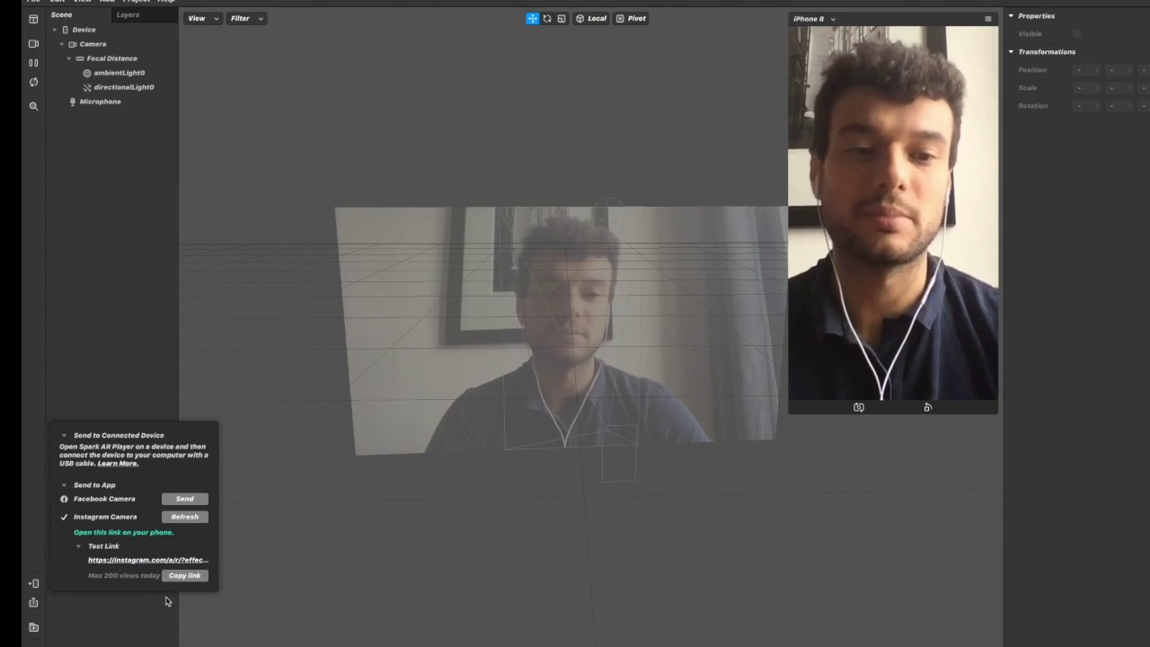
left_click(83, 616)
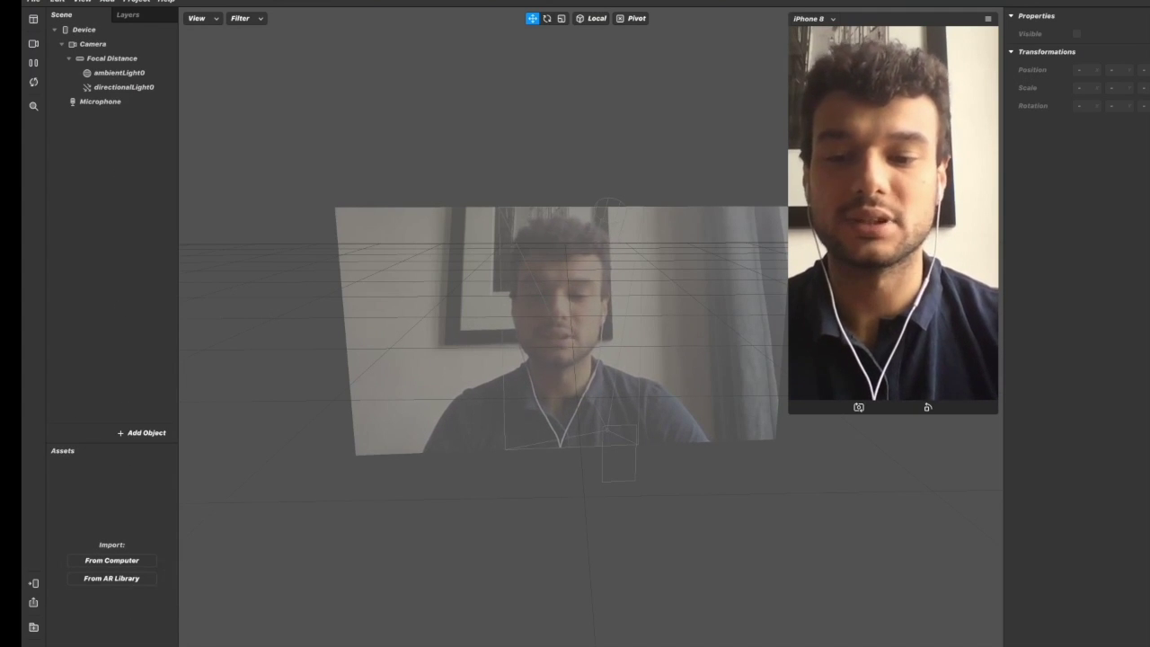
Open the AR Library and browse the ready-made models under 3D Objects.
left_click(112, 577)
key("Escape")
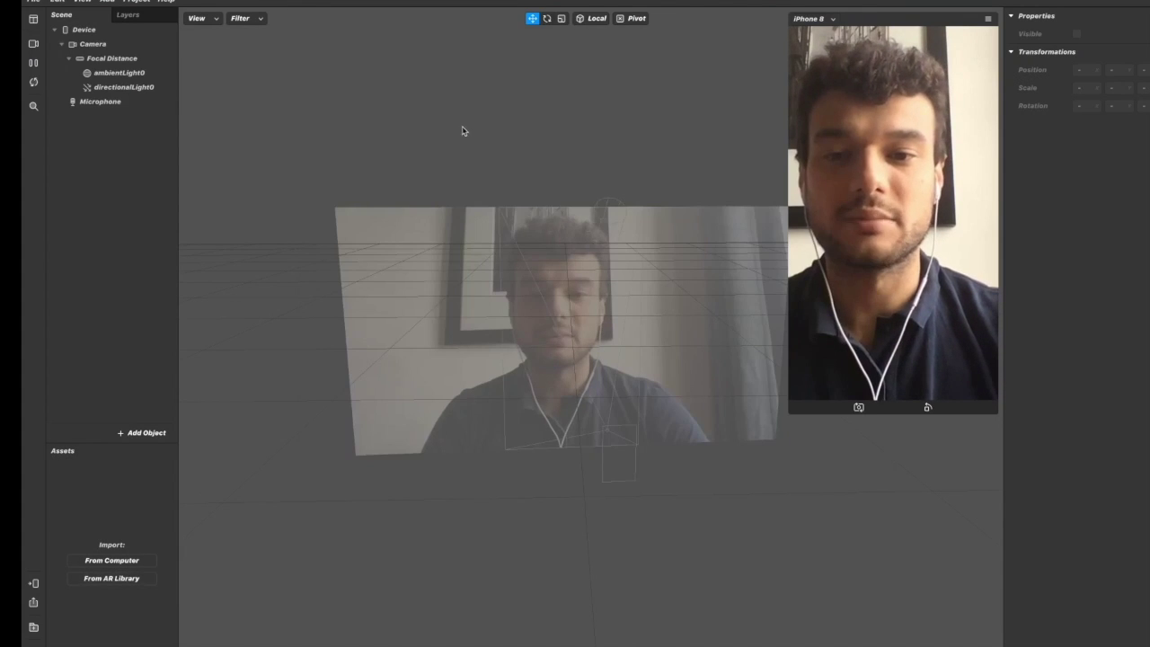
left_click(113, 578)
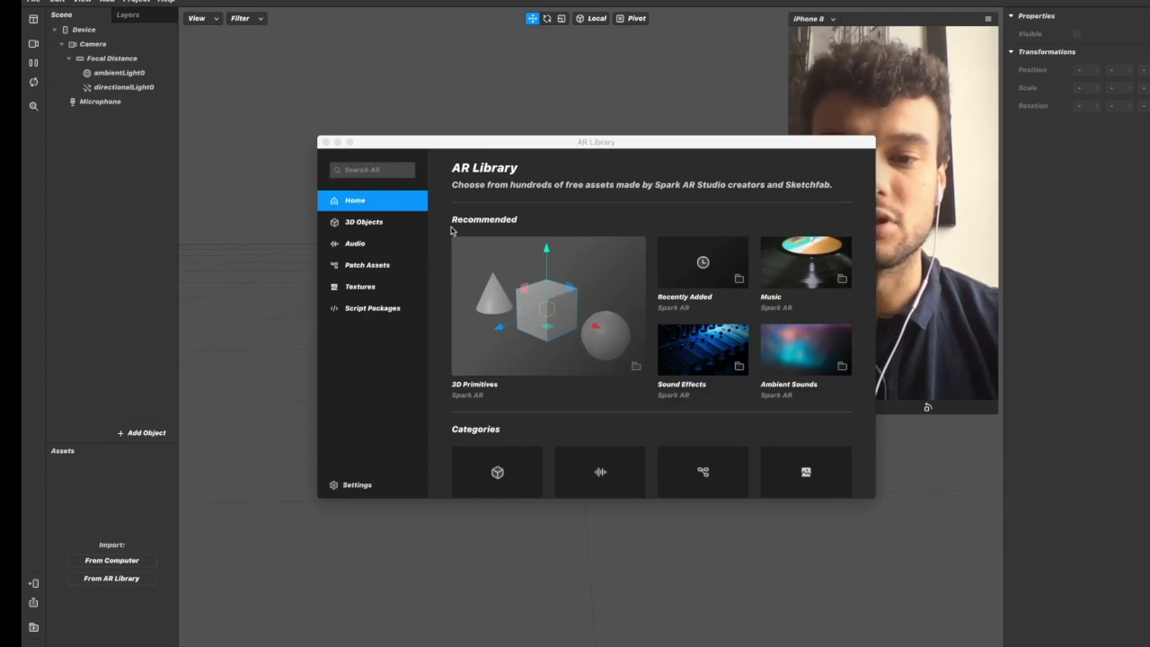
left_click(404, 225)
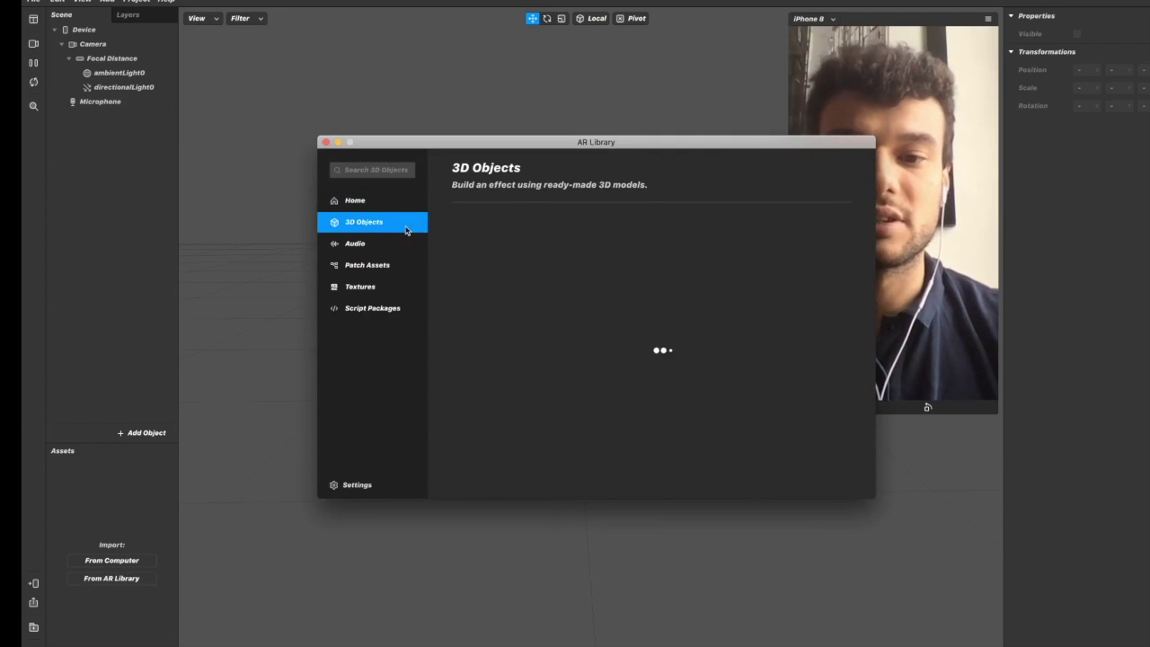
scroll(588, 301, "down", 3)
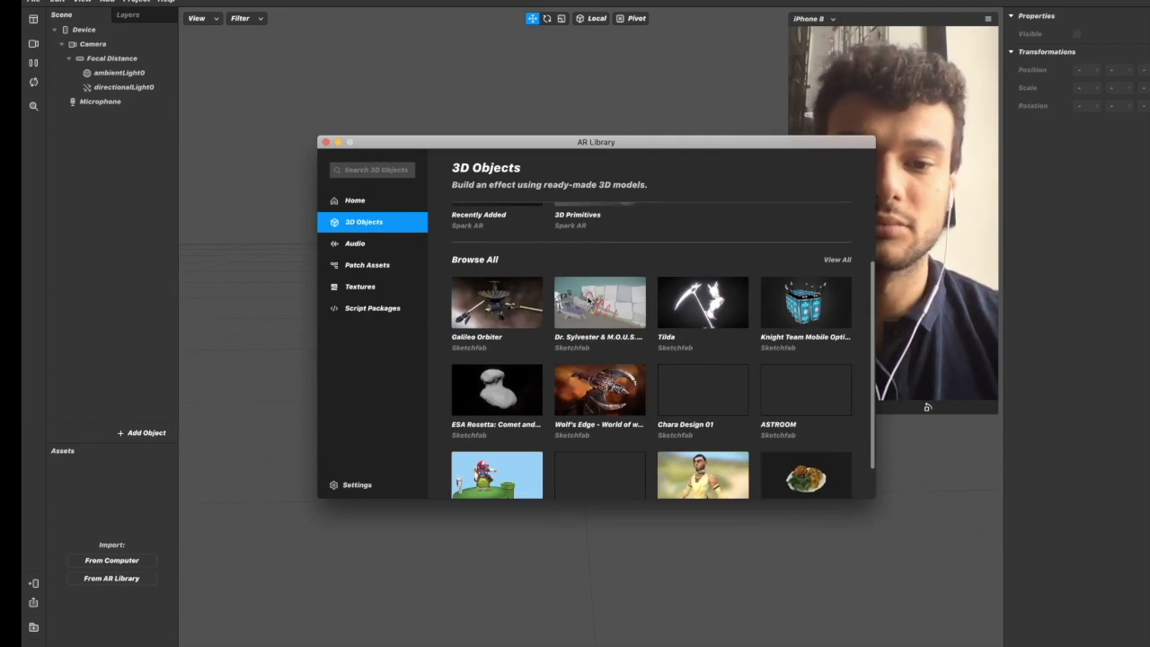
scroll(588, 310, "up", 3)
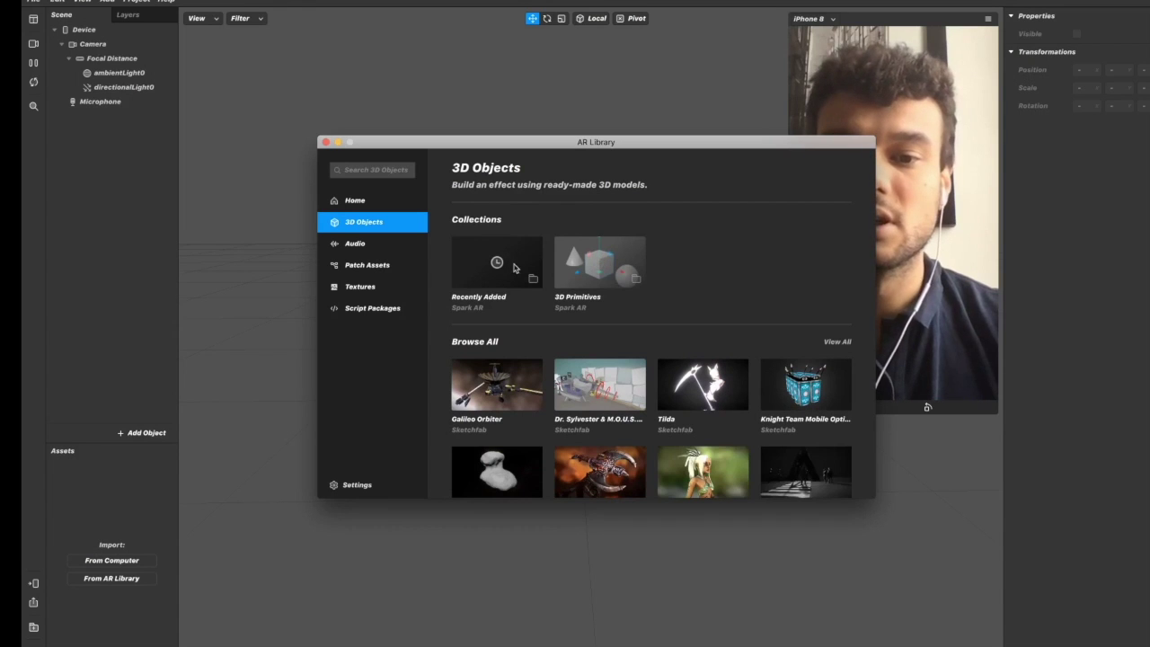
scroll(564, 373, "down", 1)
scroll(676, 368, "down", 4)
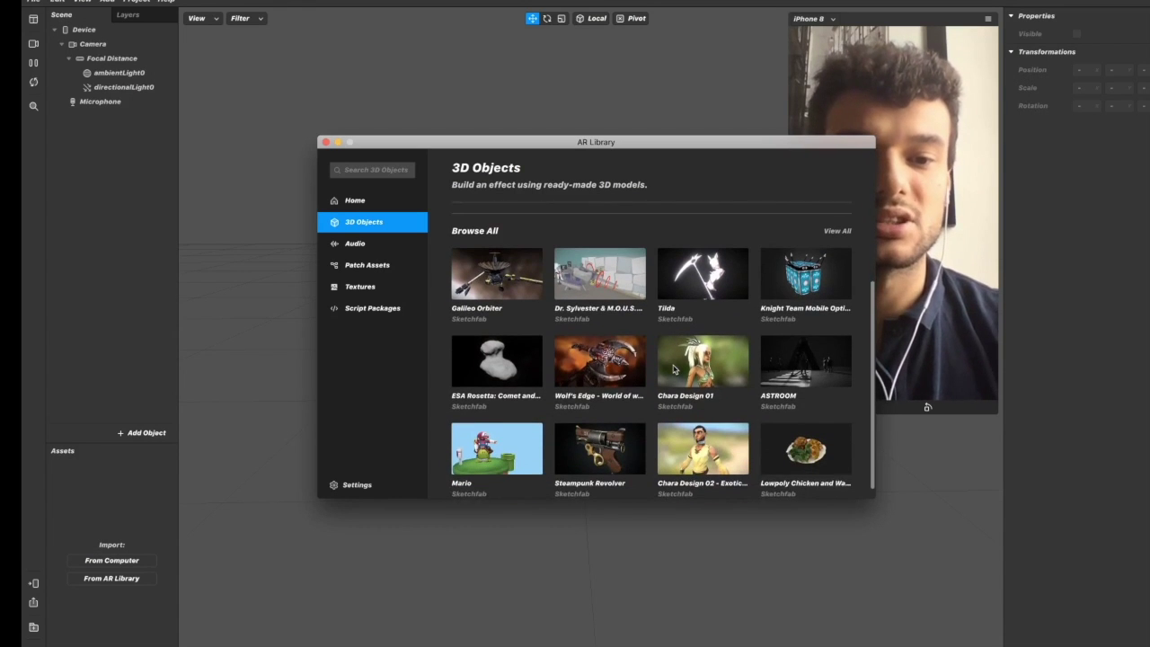
Move the AR Library window clear of the preview and view the Galileo Orbiter model's details.
left_click_drag(683, 149, 551, 96)
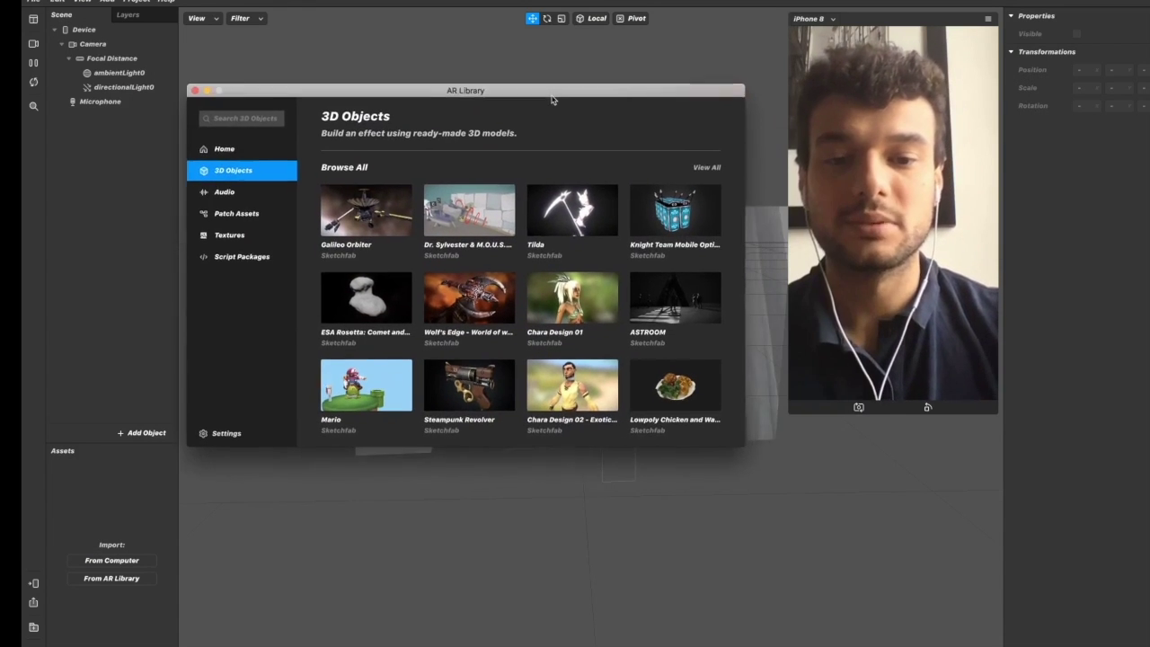
scroll(603, 306, "up", 5)
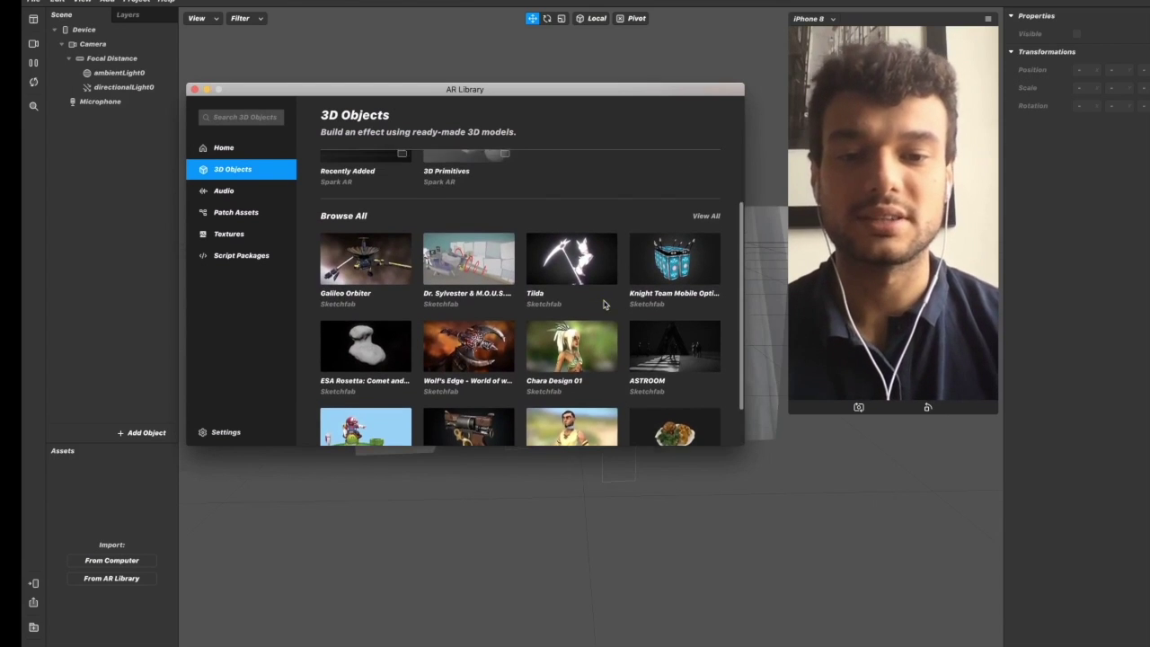
scroll(604, 305, "down", 5)
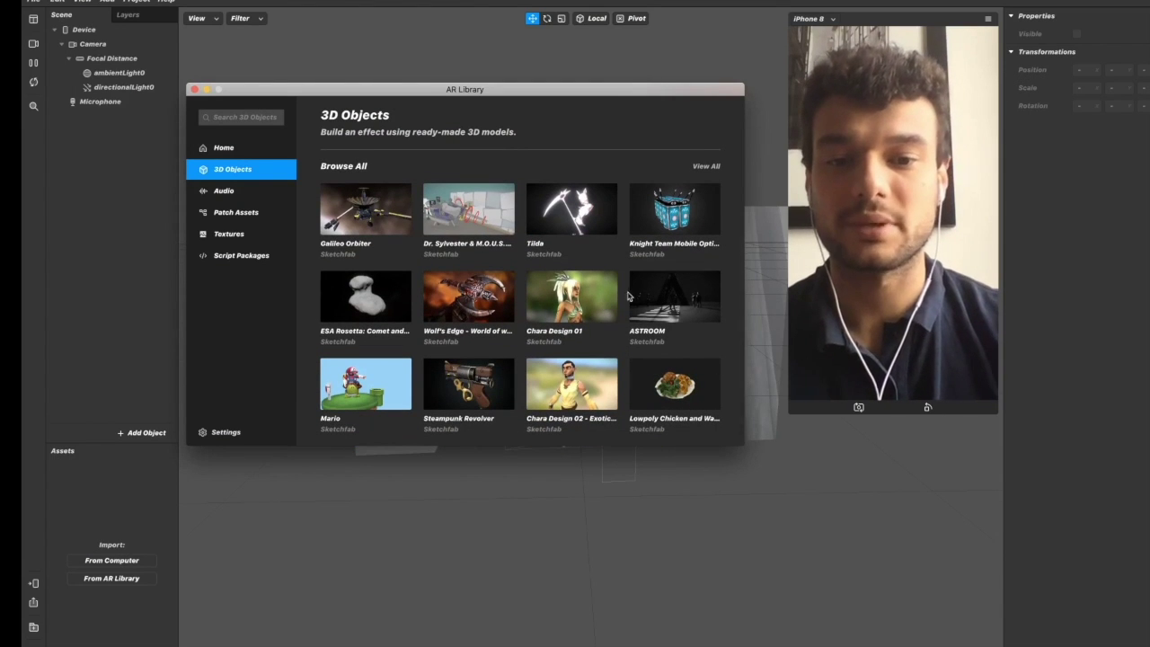
left_click(384, 230)
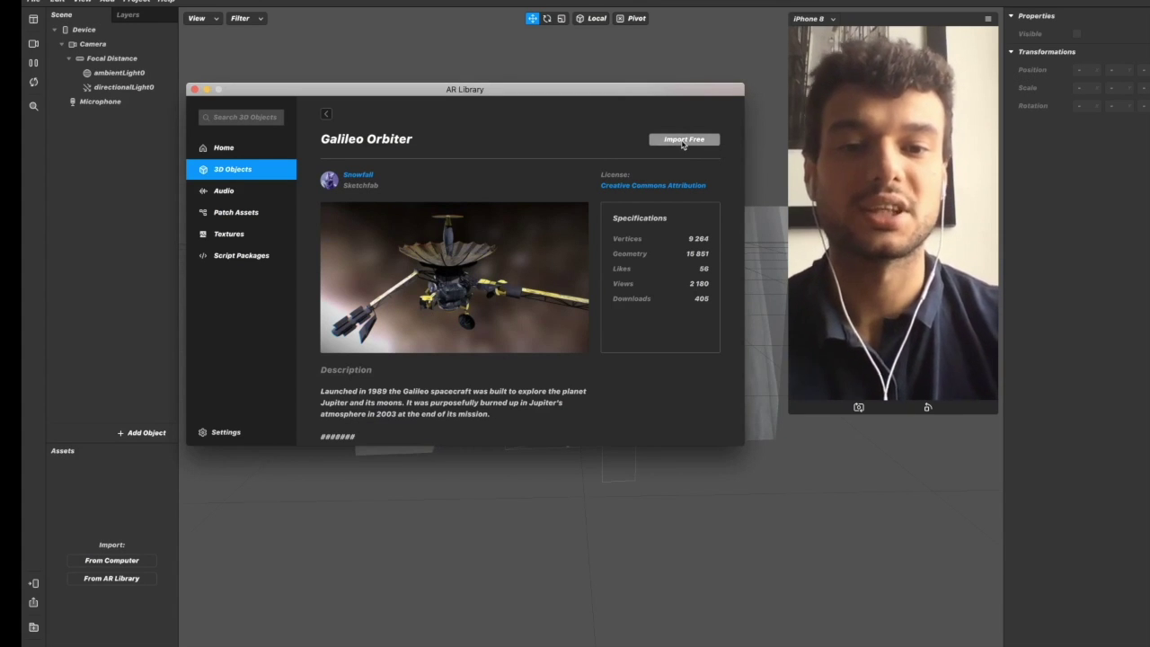
left_click(326, 115)
Look through the AR Library's Audio, Patch Assets, Textures and Script Packages categories, and close the library.
left_click(252, 192)
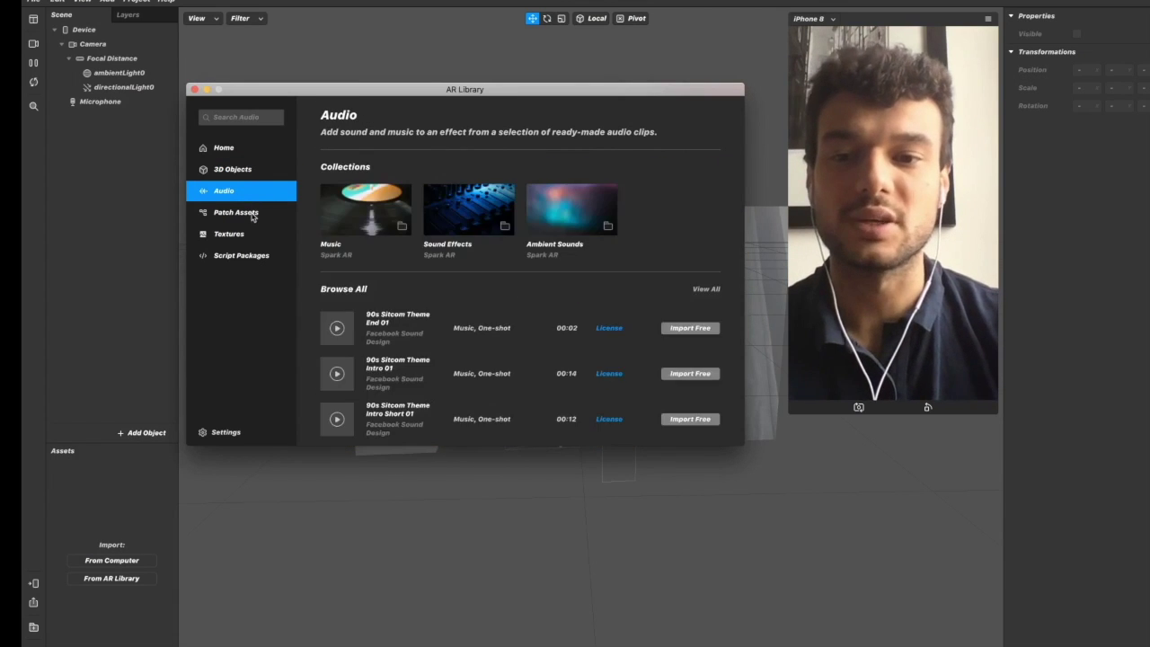
left_click(252, 214)
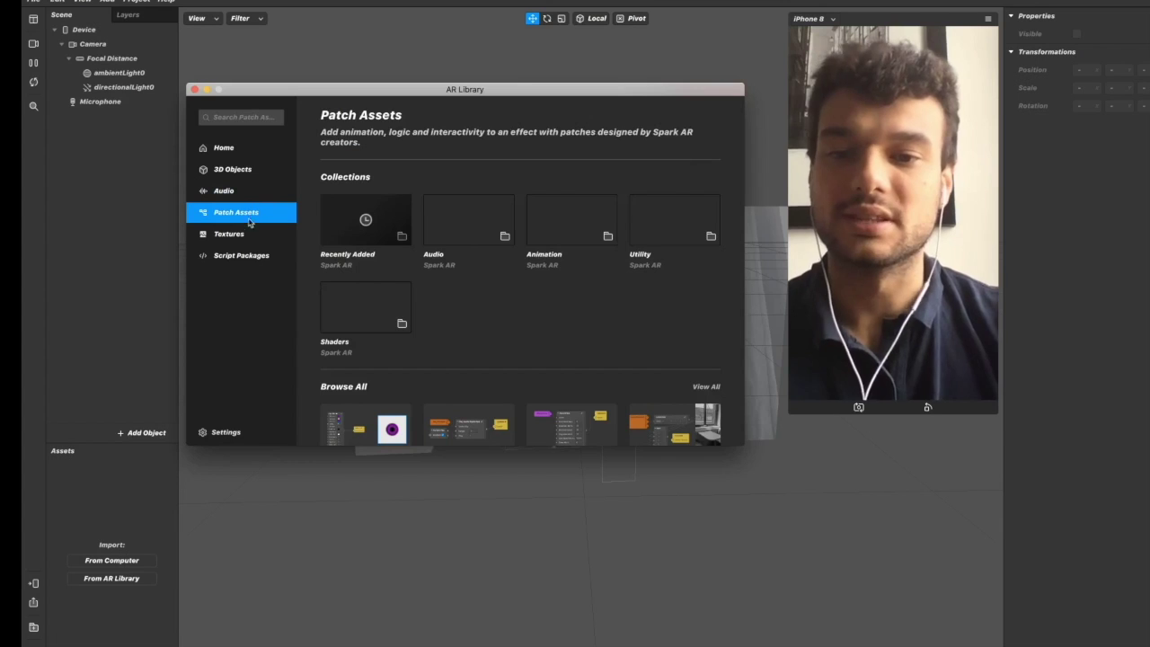
left_click(247, 237)
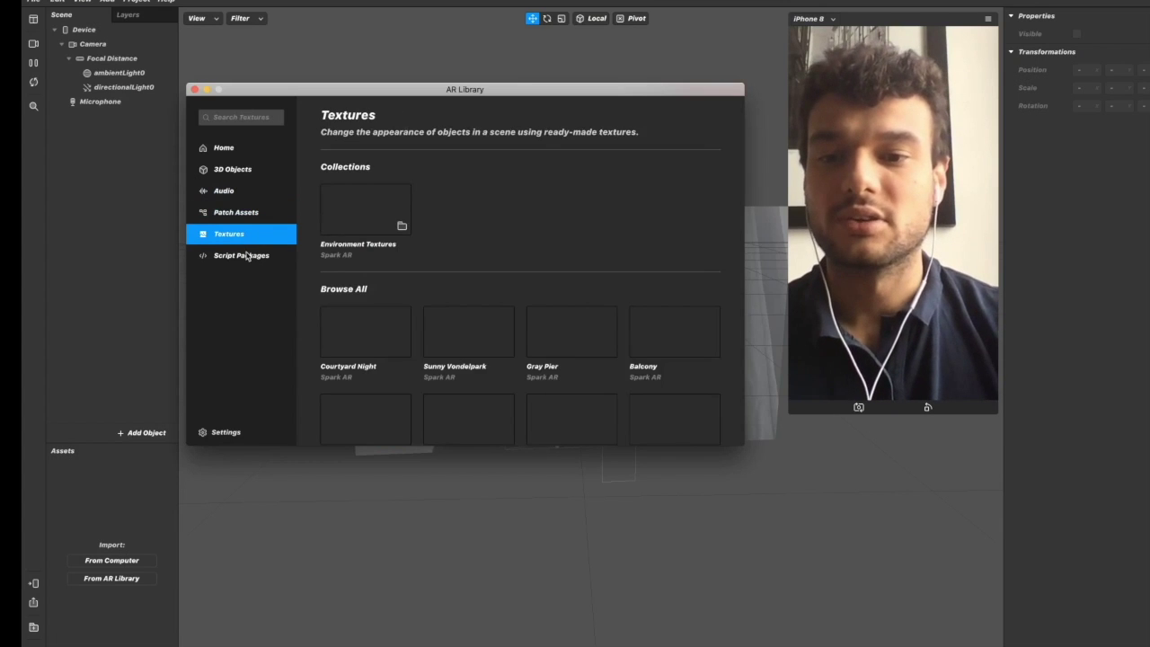
left_click(249, 259)
left_click(254, 213)
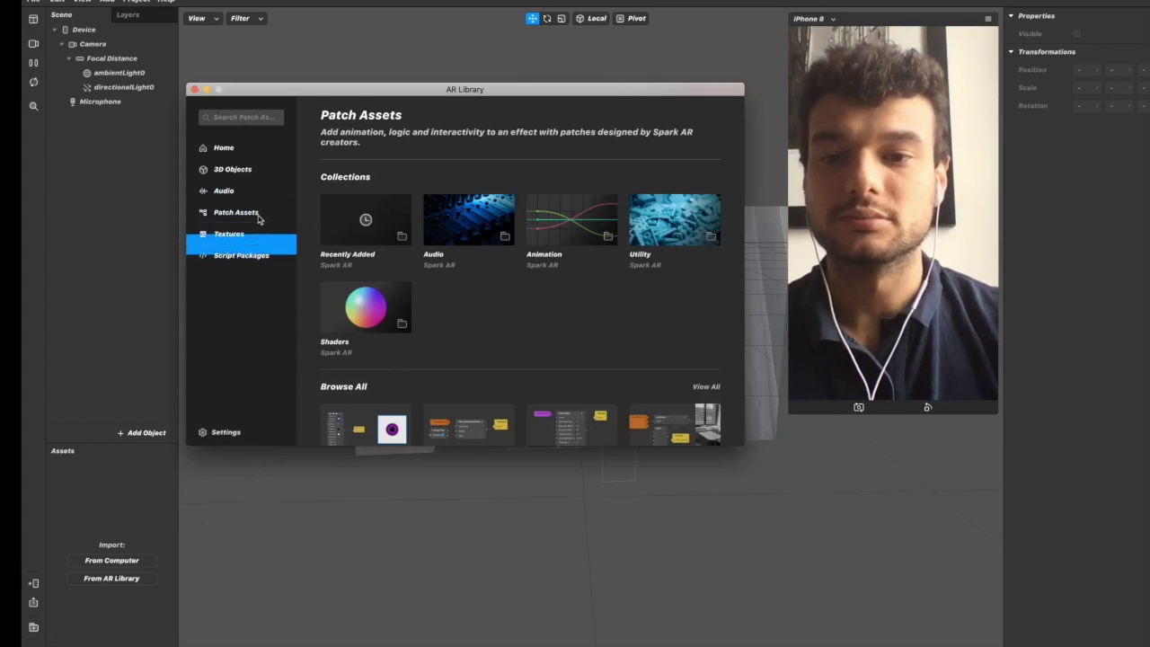
left_click(217, 150)
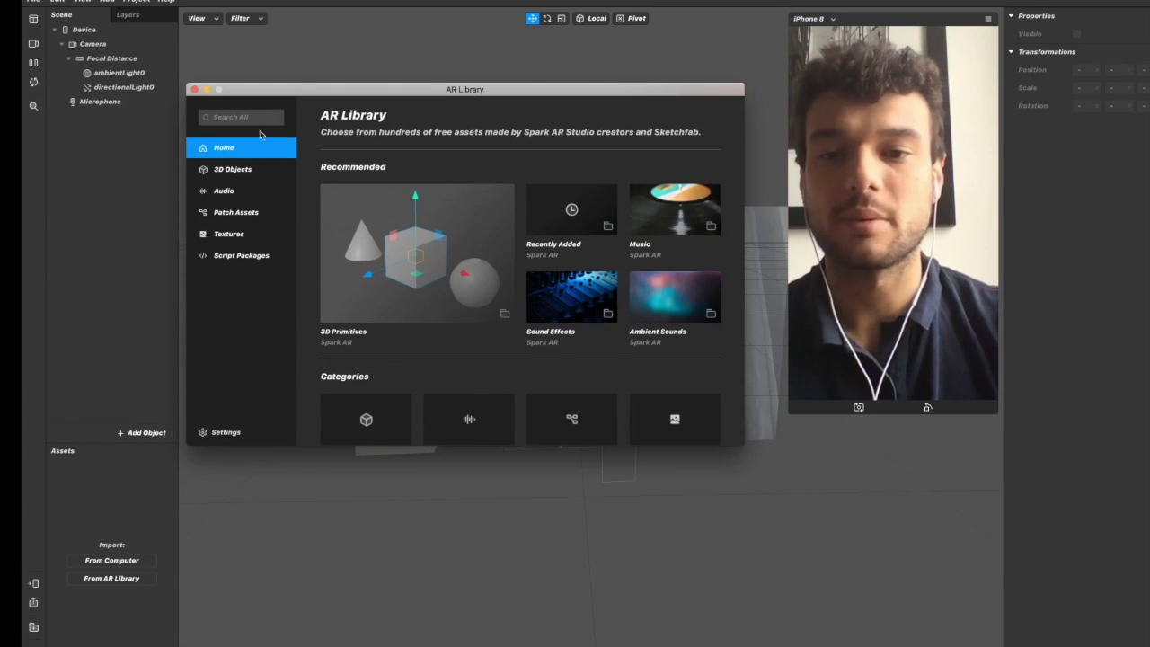
left_click(194, 90)
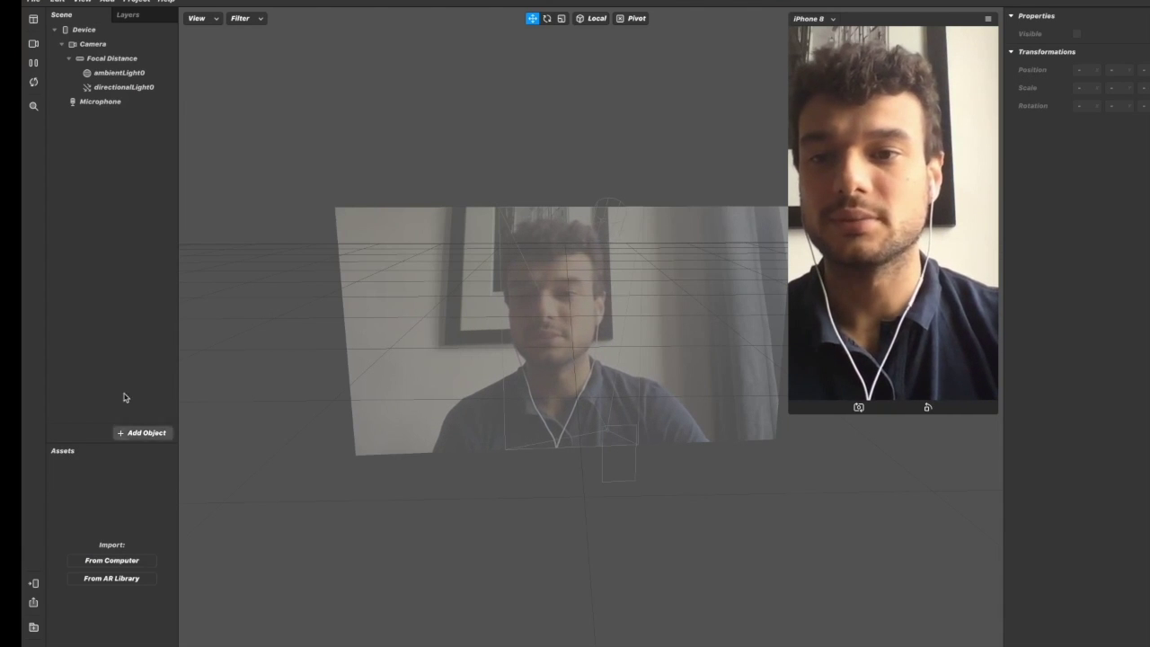
Replace the live camera feed with the real-time simulation video of the bearded man in a turban.
left_click(34, 45)
left_click(130, 112)
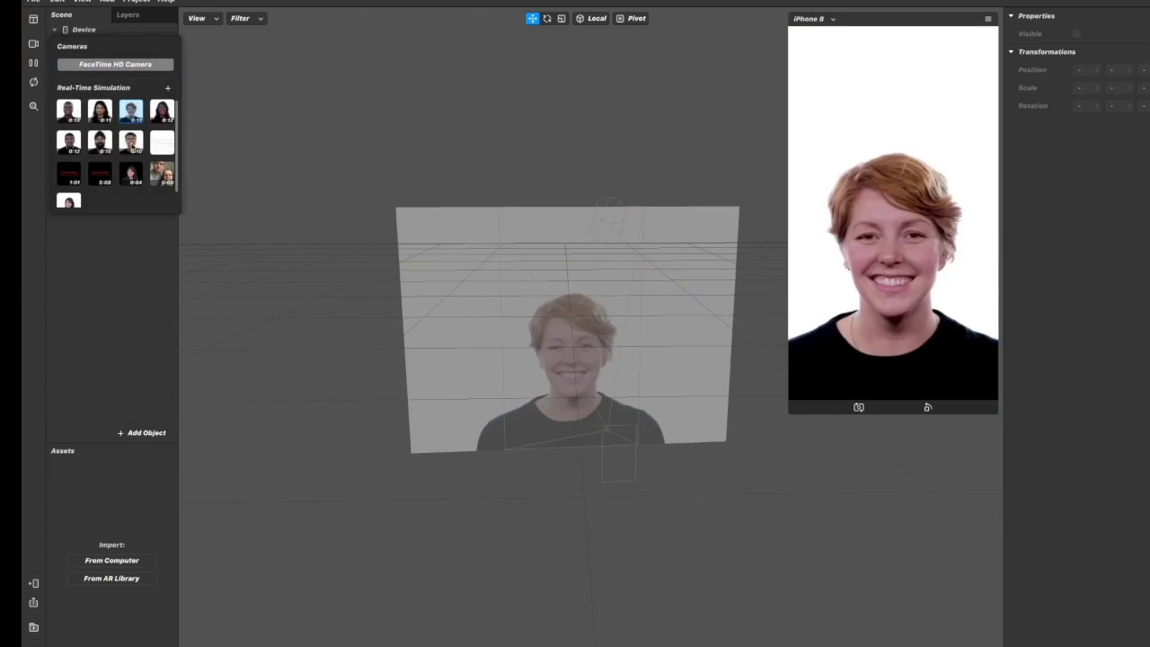
left_click(130, 141)
left_click(102, 149)
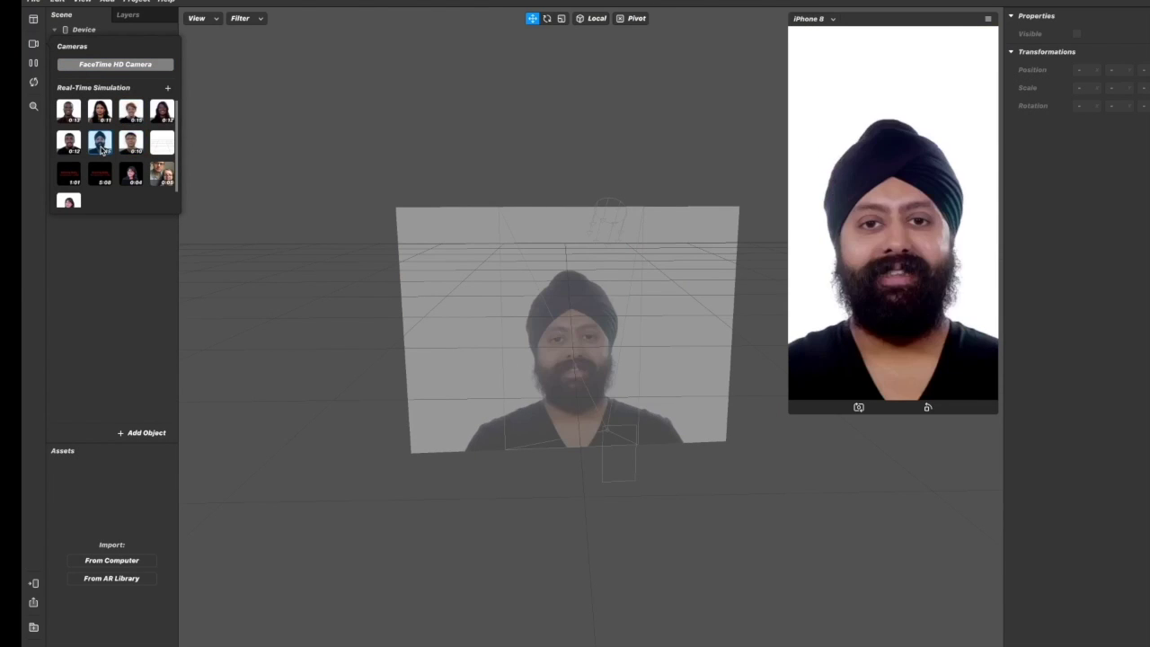
Preview several other real-time simulation videos, including the clip of the couple, and return the preview to the FaceTime HD Camera.
left_click(102, 112)
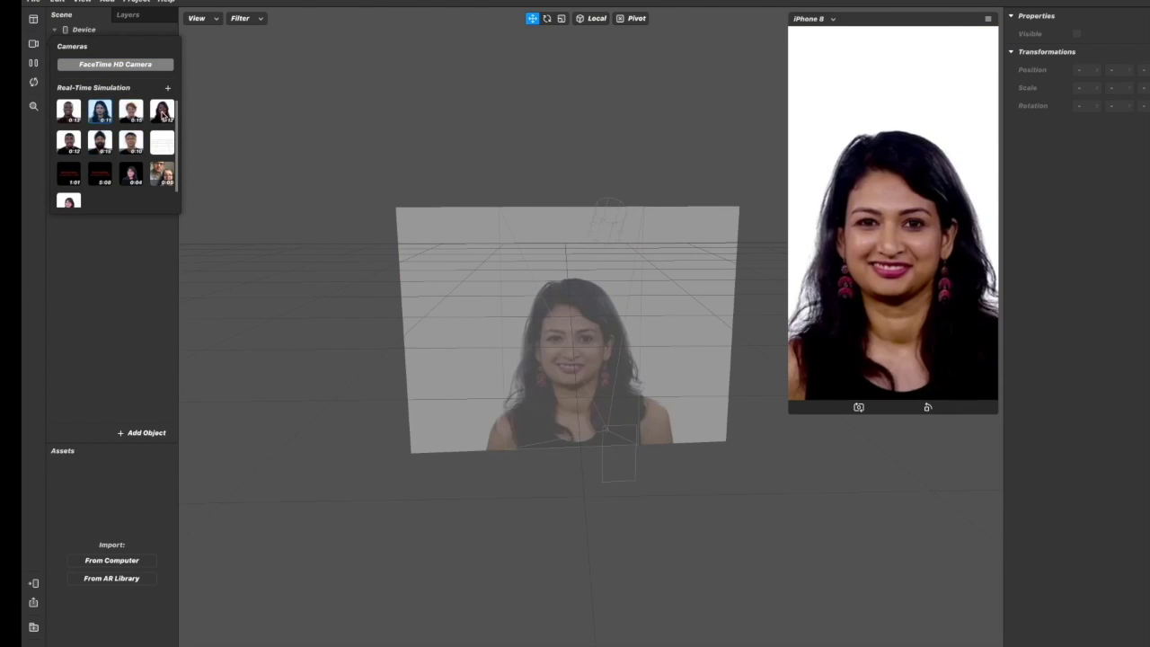
left_click(162, 114)
left_click(136, 146)
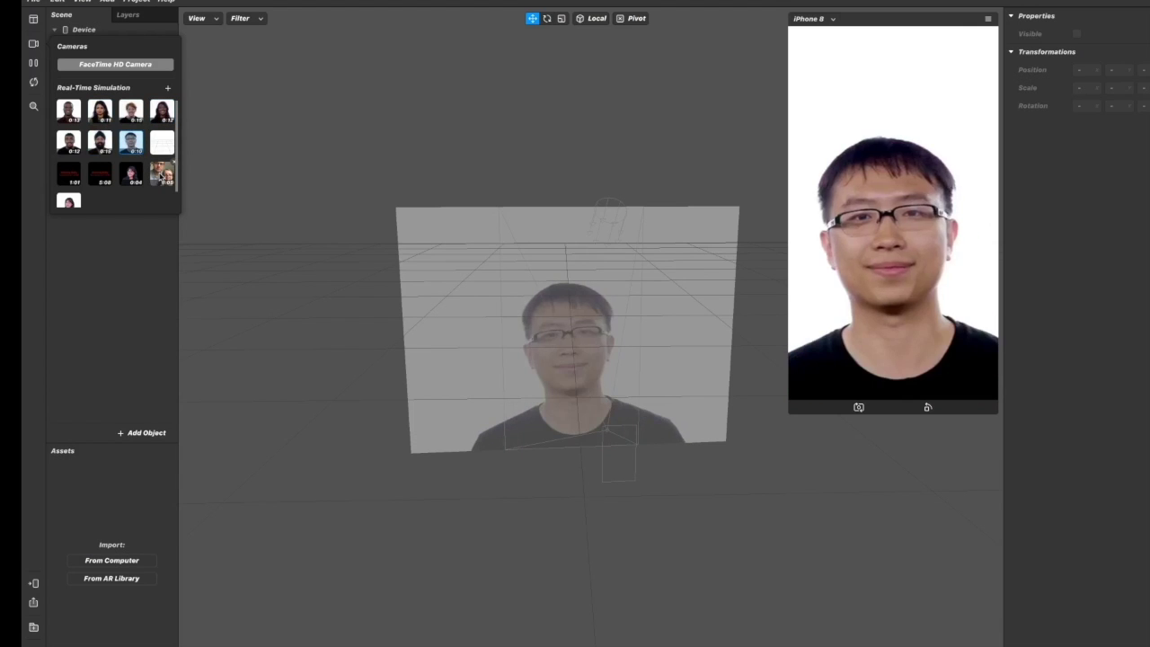
left_click(160, 174)
scroll(126, 164, "down", 1)
scroll(131, 157, "up", 1)
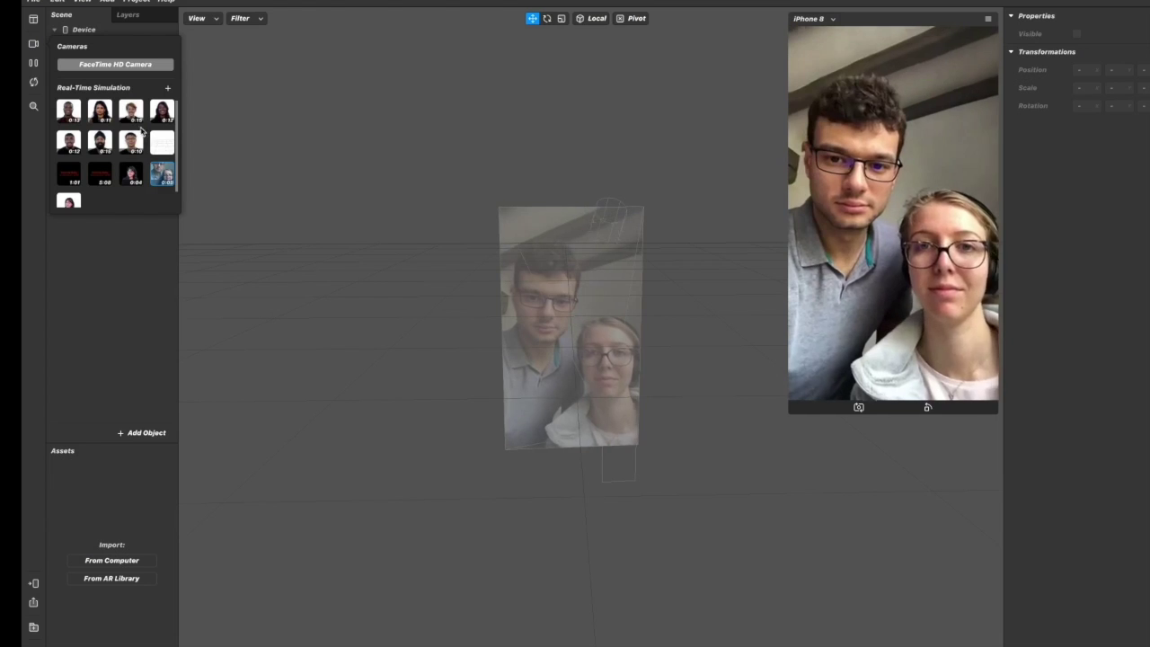
left_click(79, 64)
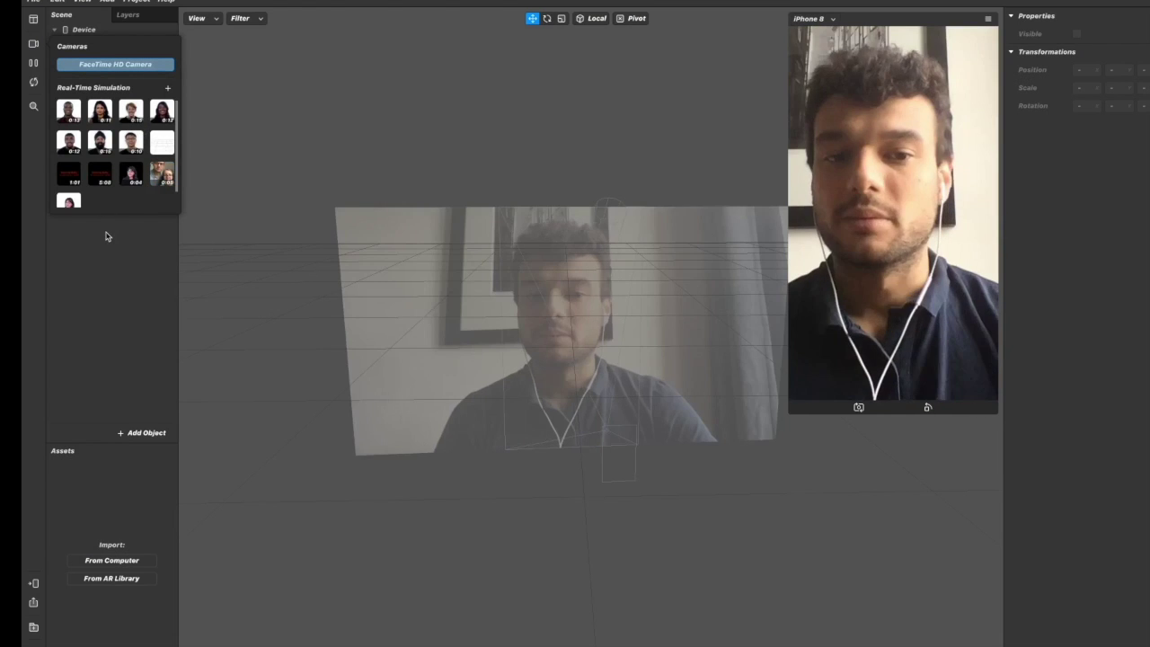
left_click(112, 254)
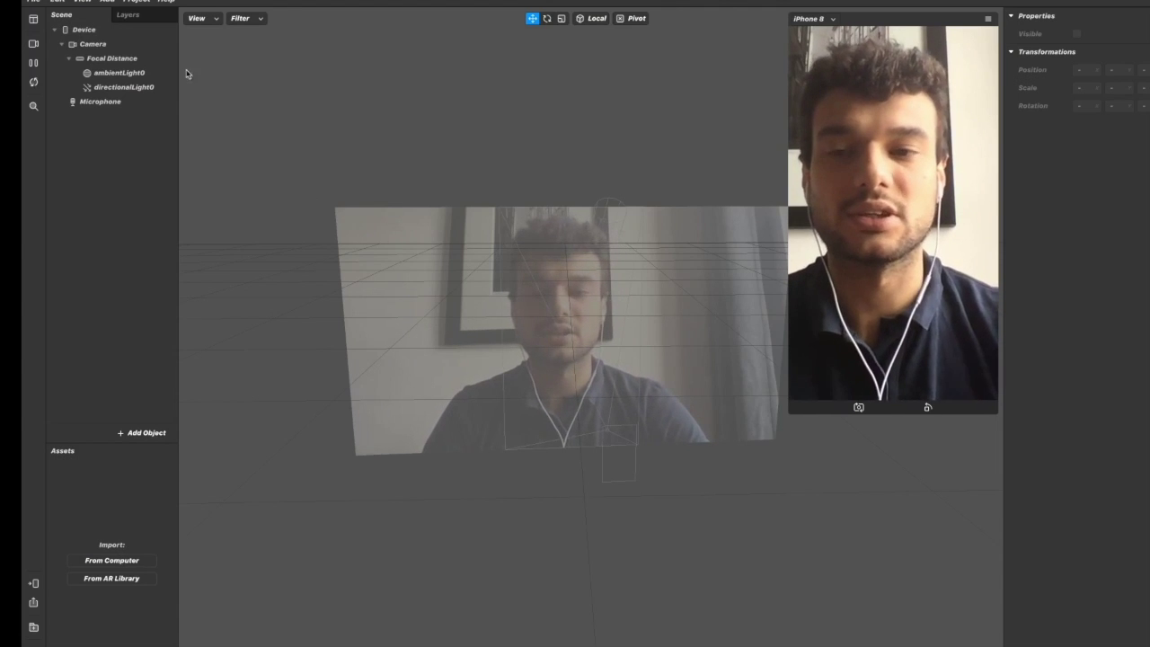
Show the Patch Editor and enlarge it to about half of the workspace height.
left_click(83, 2)
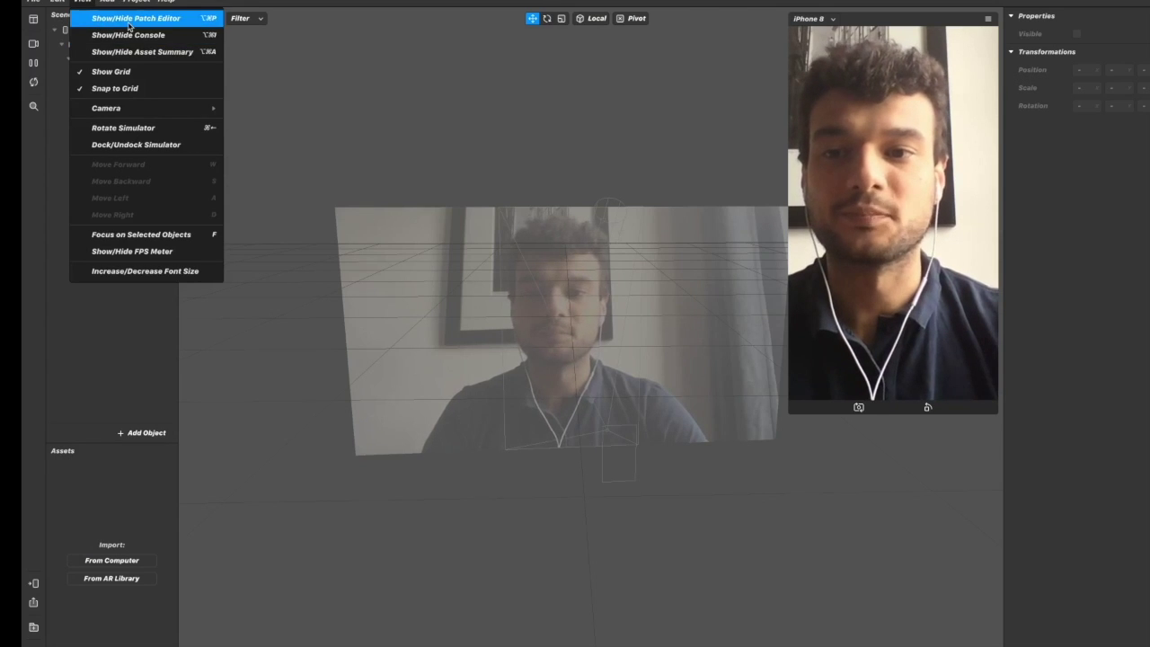
left_click(126, 18)
left_click_drag(507, 503, 508, 316)
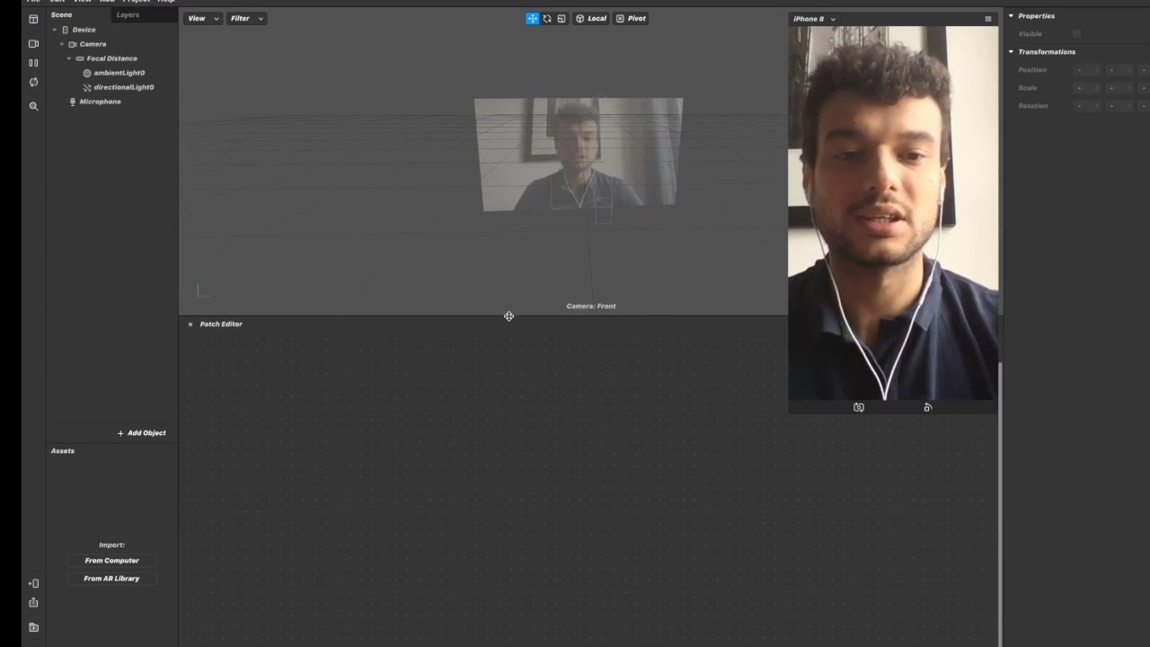
Create a Value patch in the Patch Editor and place an Add patch to its right.
right_click(474, 451)
type("va")
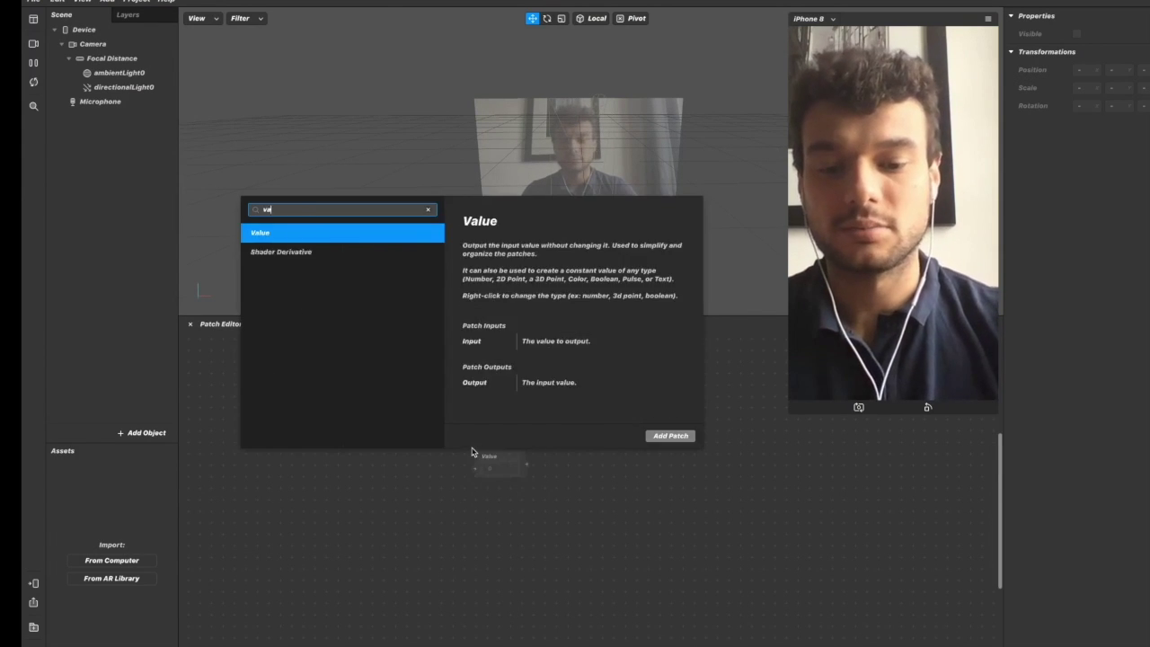
type("lue")
key("Return")
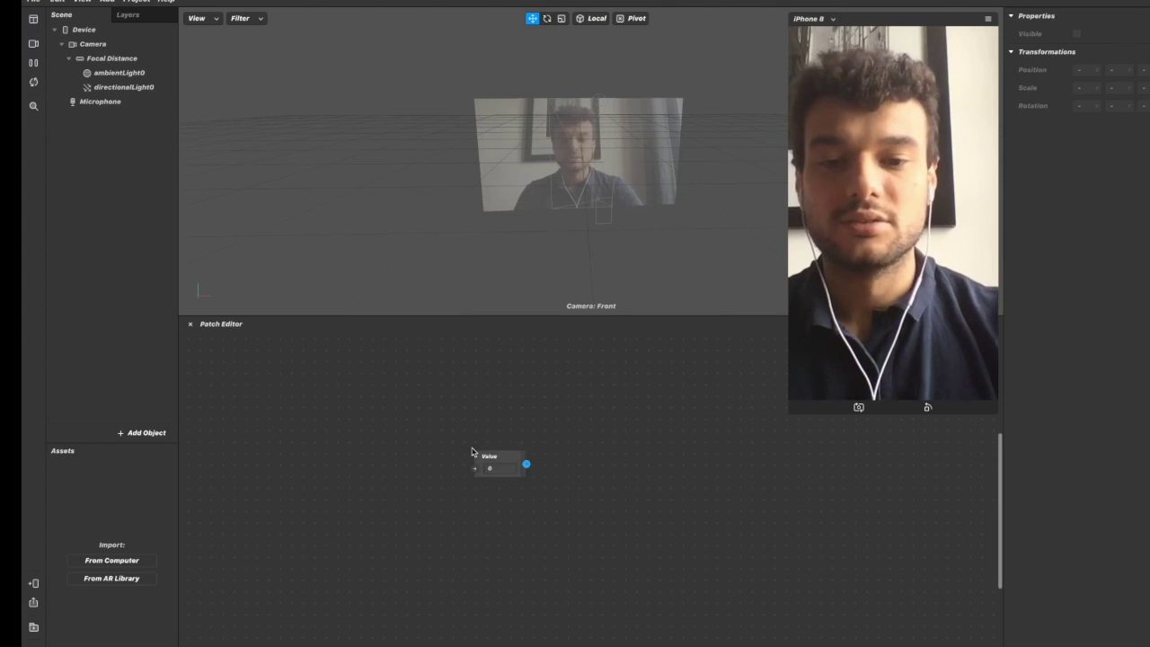
left_click_drag(501, 463, 408, 463)
right_click(508, 493)
type("add")
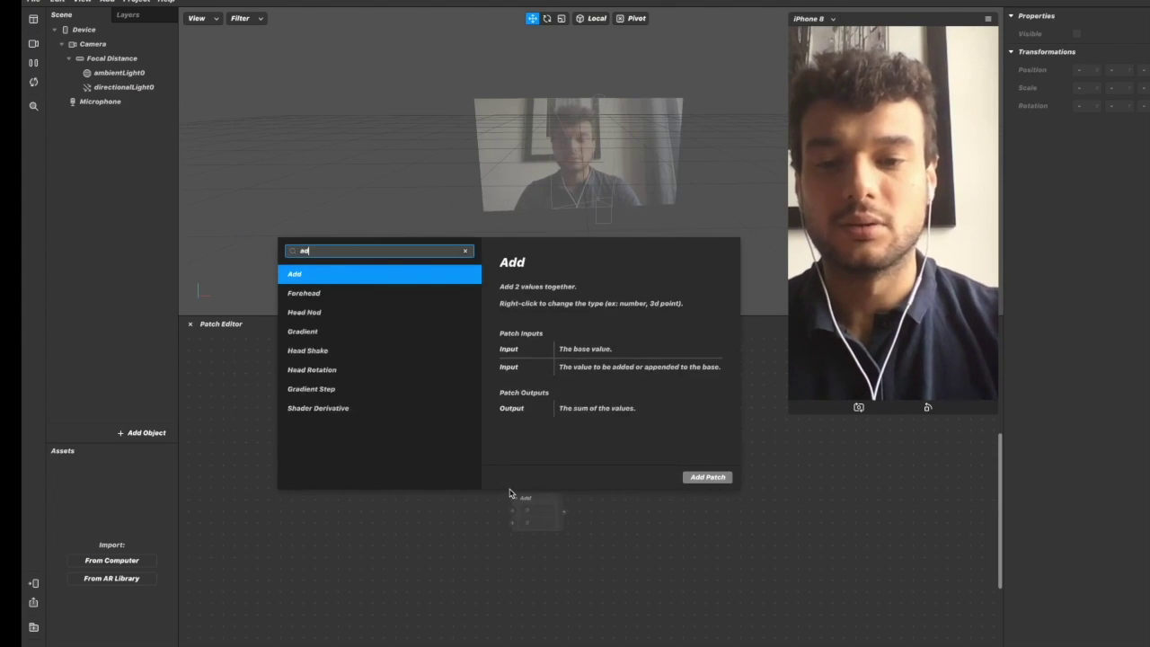
key("Return")
left_click_drag(525, 495, 523, 438)
Duplicate the Value patch and connect both Value outputs to the two inputs of the Add patch.
left_click(417, 466)
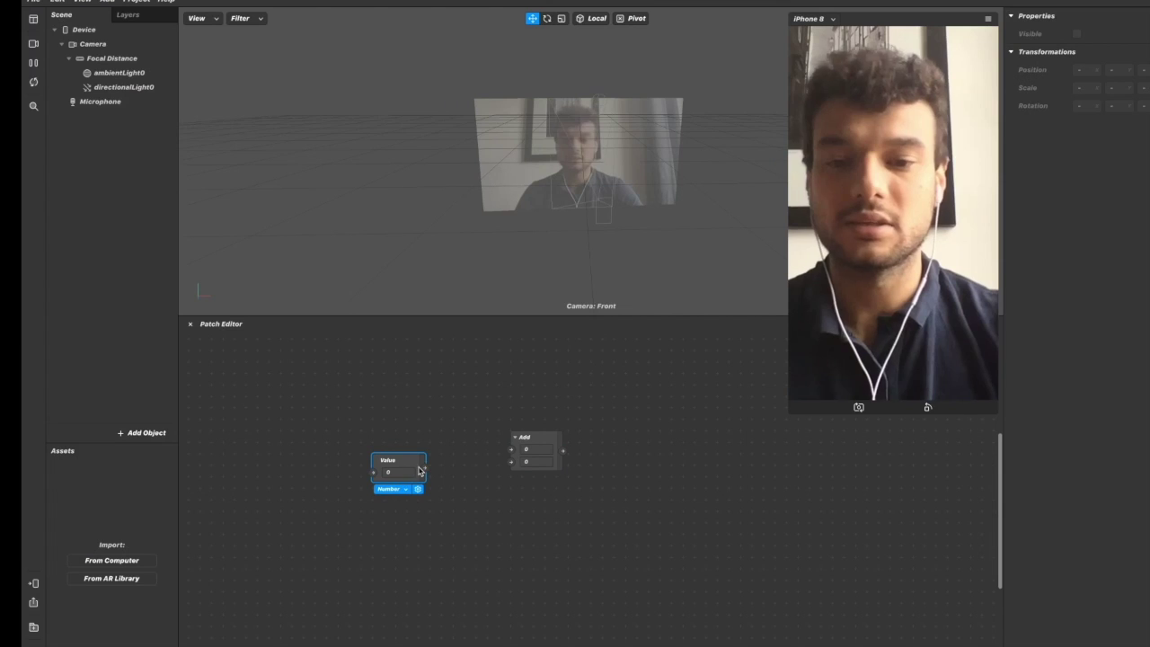
key("super+d")
left_click_drag(424, 467, 450, 463)
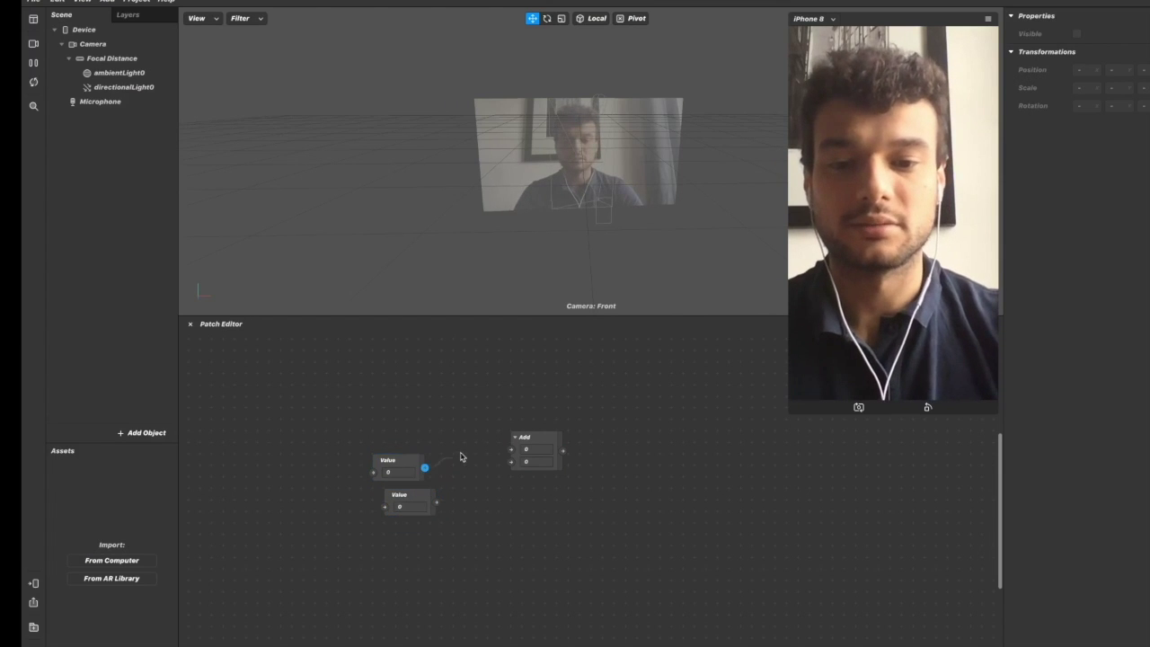
left_click_drag(517, 467, 467, 492)
left_click(488, 503)
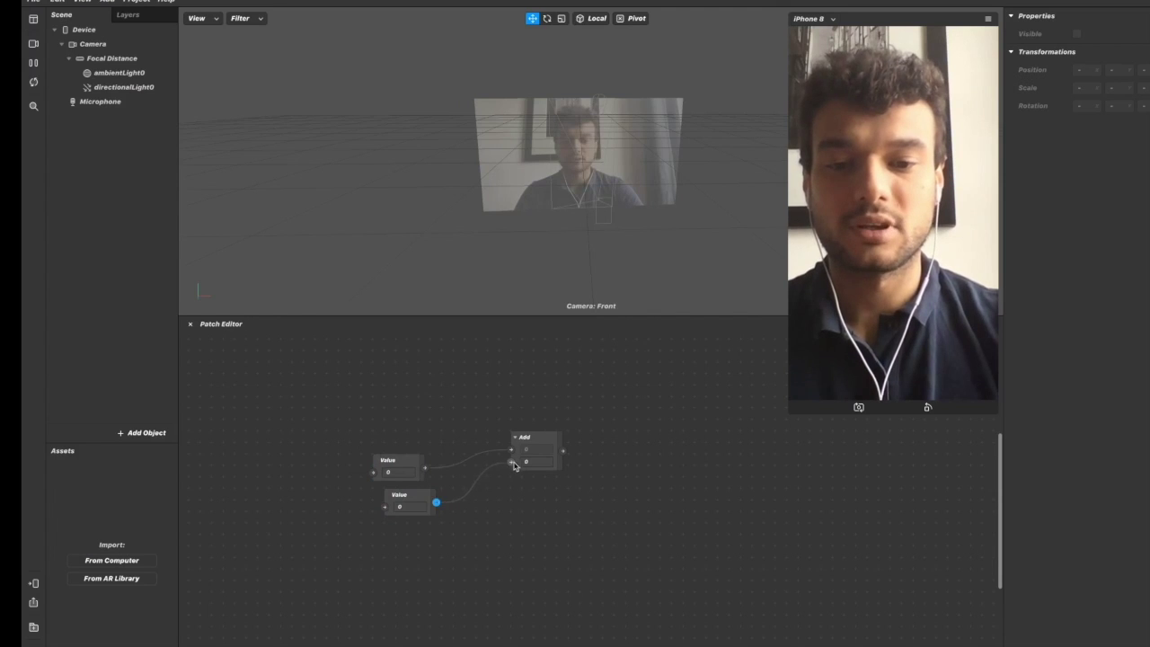
Duplicate a third Value patch, place it beyond the Add patch and connect the Add output to its input.
left_click(430, 494)
key("super+d")
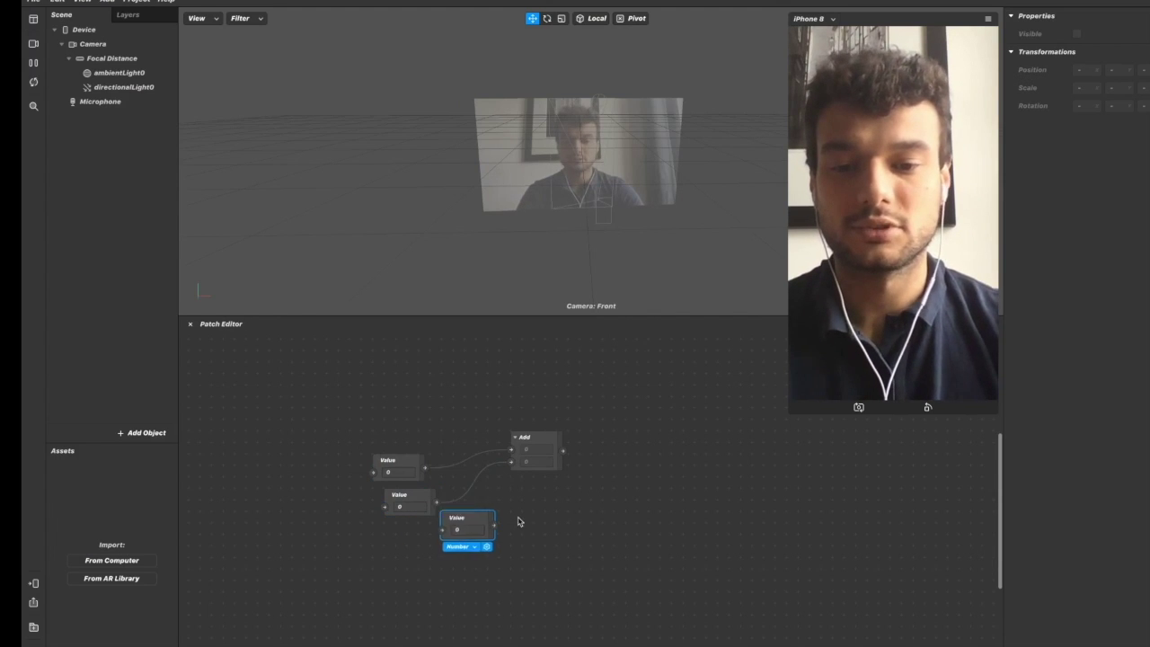
left_click_drag(419, 525, 632, 439)
left_click_drag(565, 454, 628, 453)
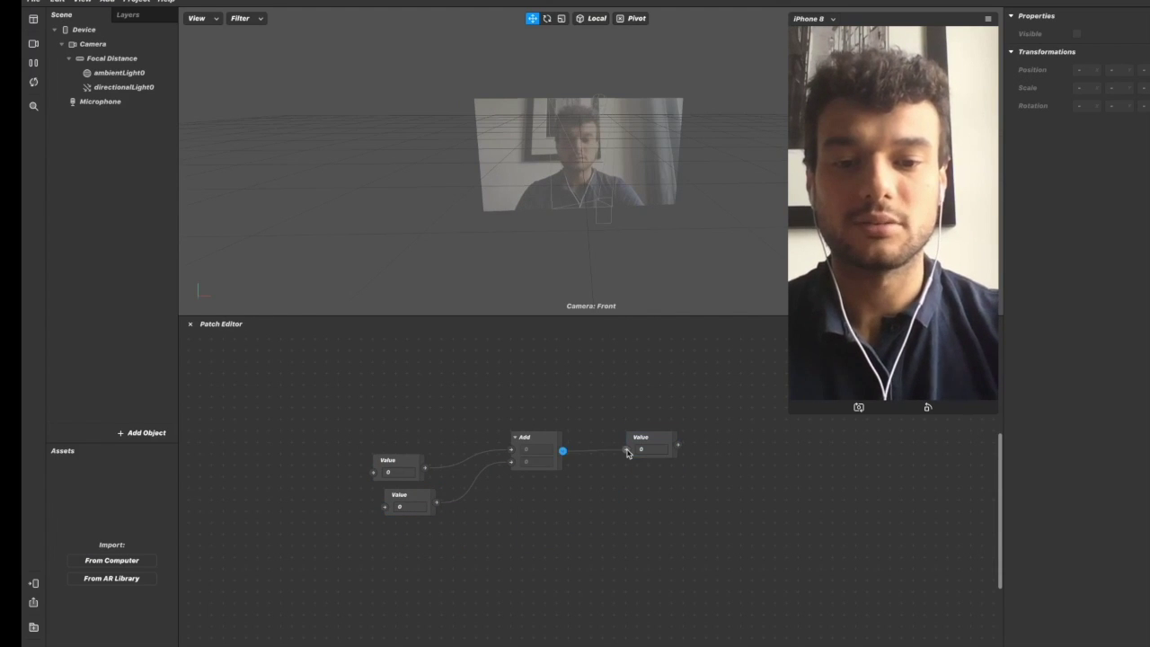
Set both Value patches feeding the Add patch to 1 and select the resulting Value patch.
left_click(406, 473)
left_click(401, 506)
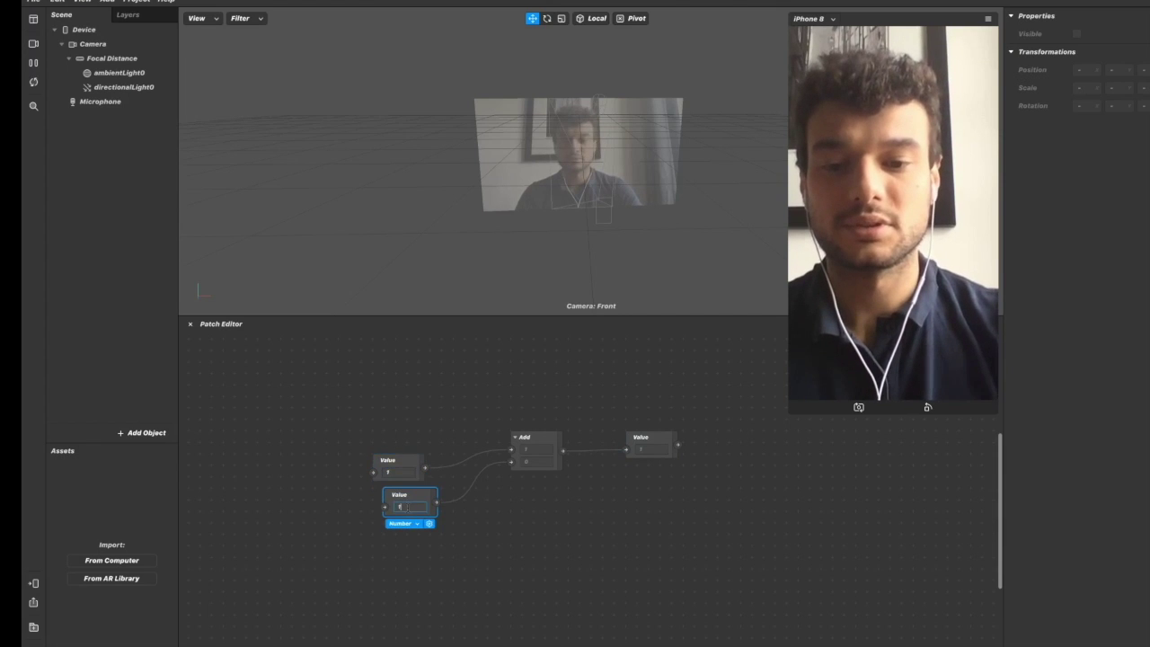
type("1")
left_click(433, 385)
left_click(659, 447)
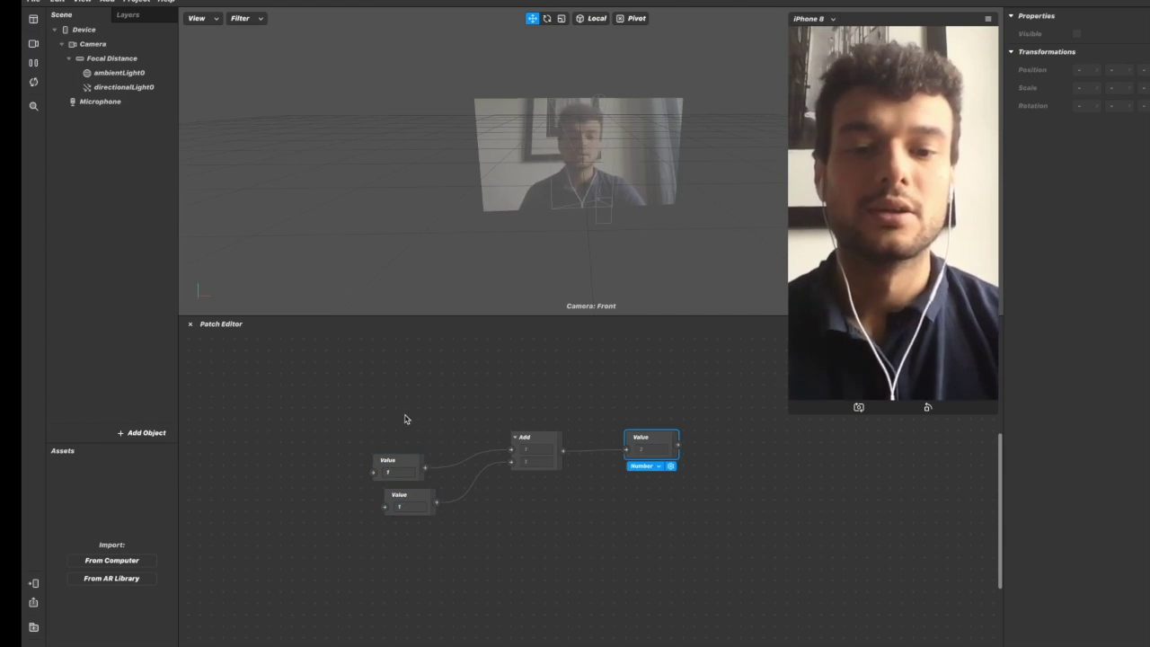
Delete all the Value and Add patches from the Patch Editor.
left_click_drag(354, 383, 674, 645)
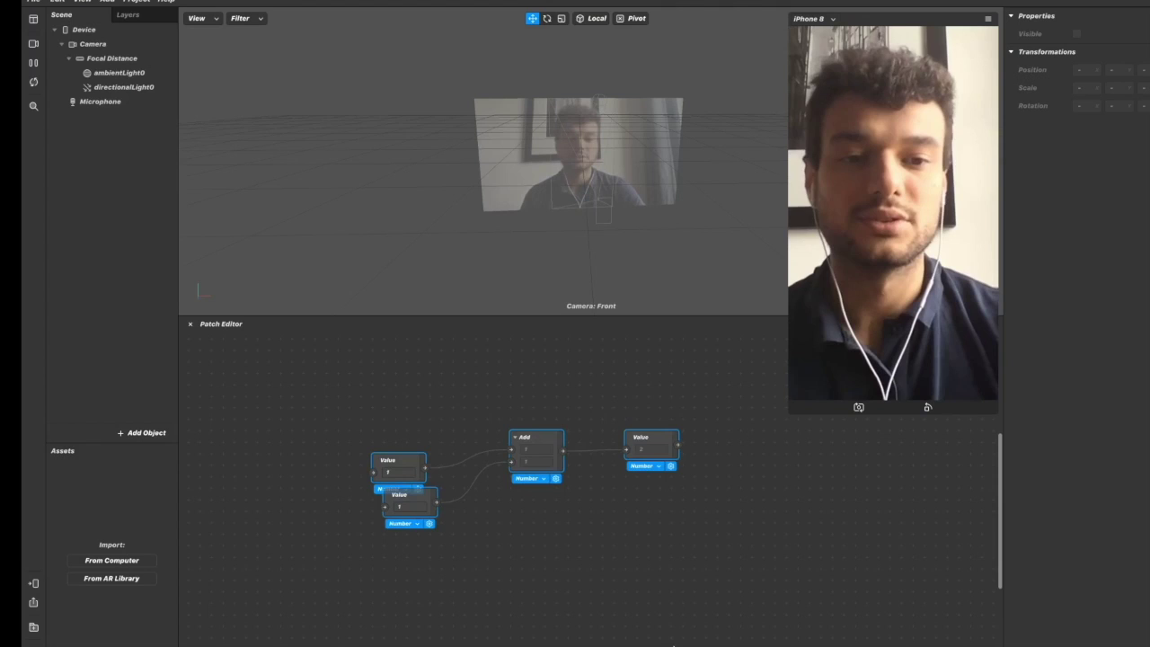
key("Delete")
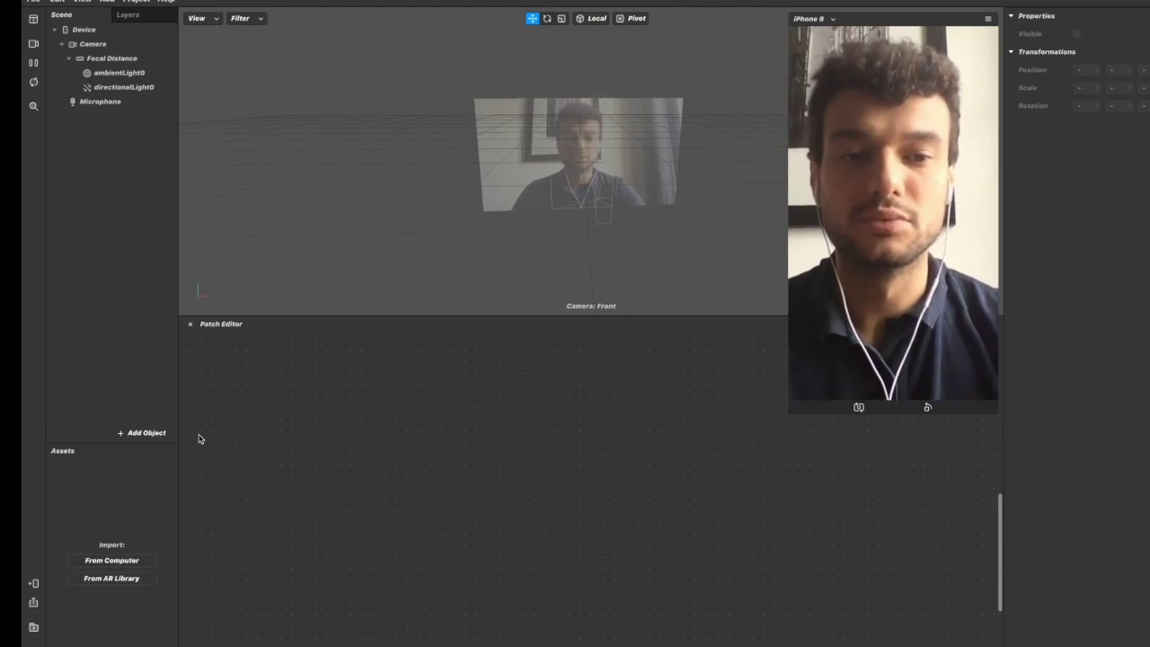
double_click(351, 482)
left_click(402, 543)
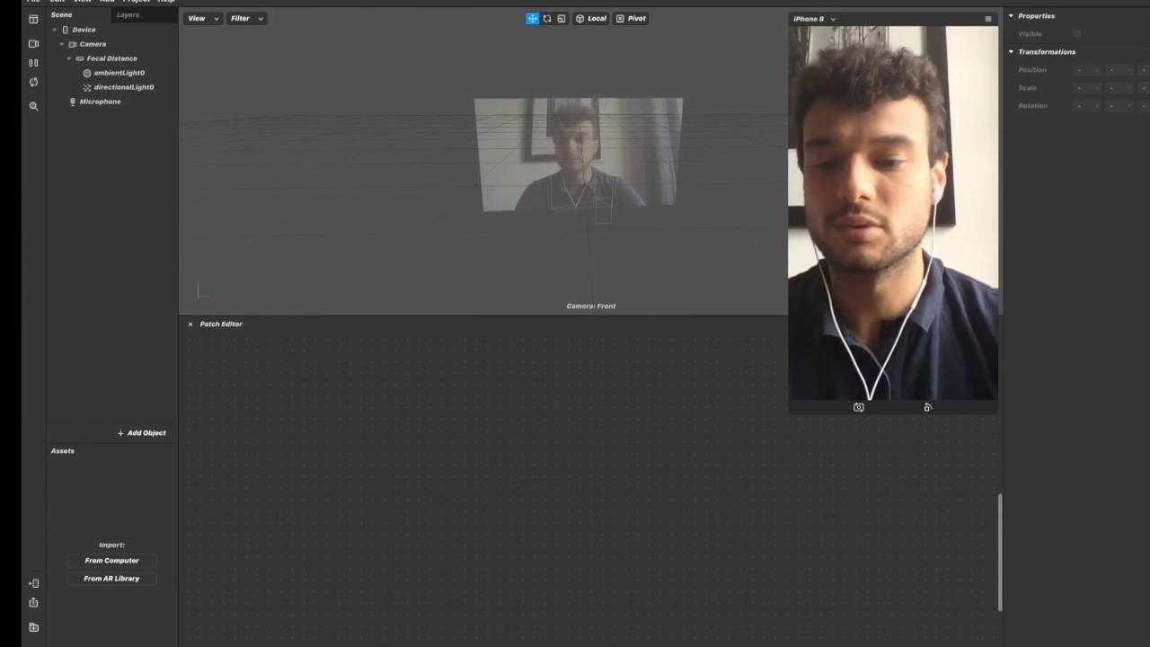
Create a new script in the project's assets and keep its default name.
right_click(143, 497)
left_click(185, 593)
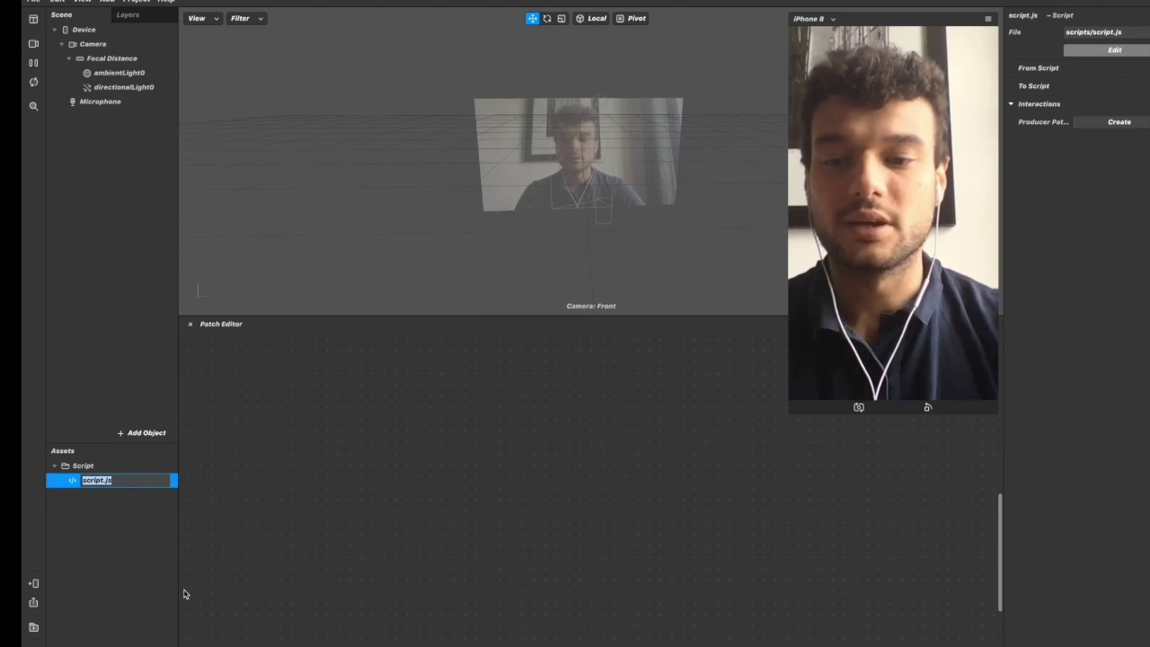
left_click(137, 565)
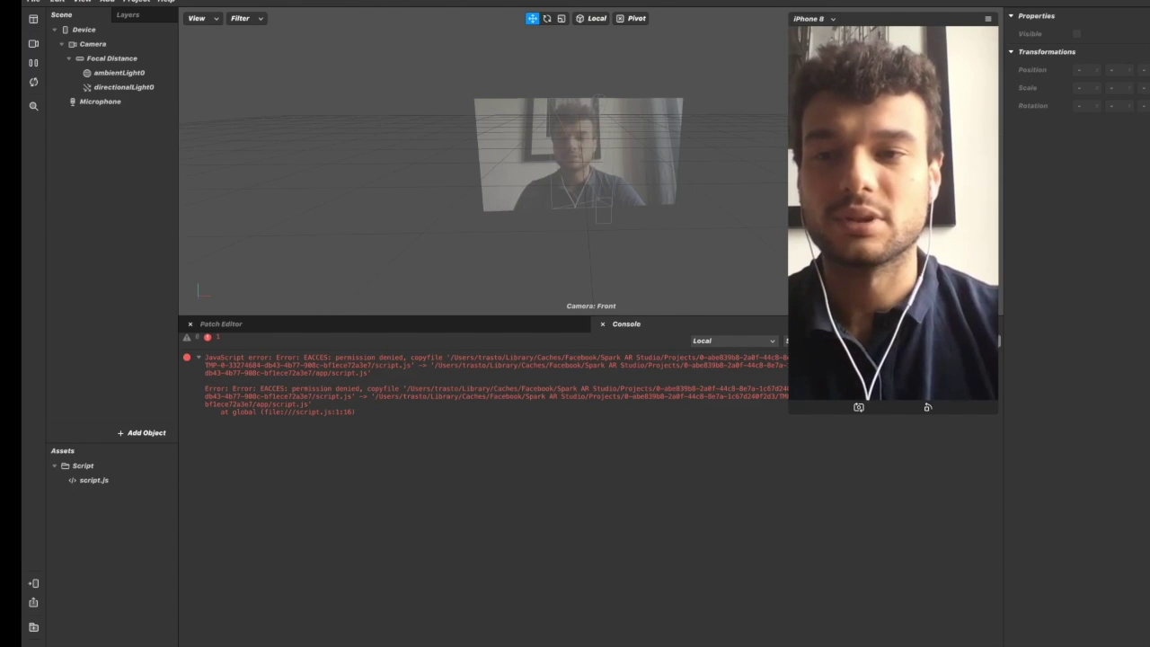
Close the project, discarding its unsaved changes, and hide Spark AR Studio.
key("super+w")
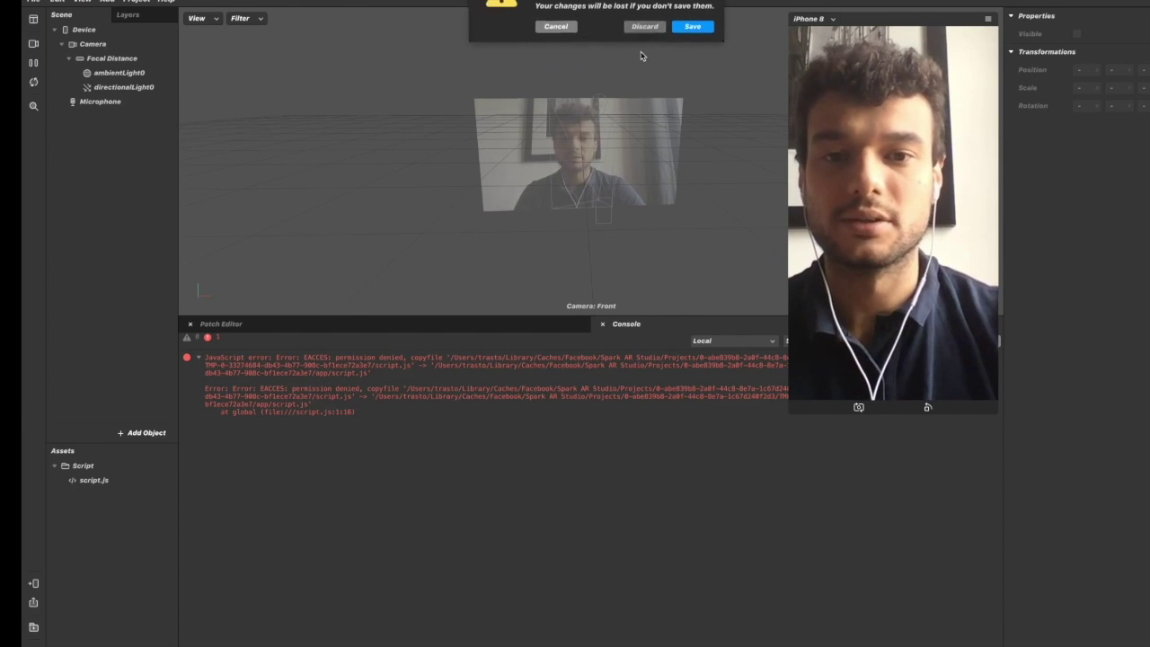
left_click(645, 43)
key("super+h")
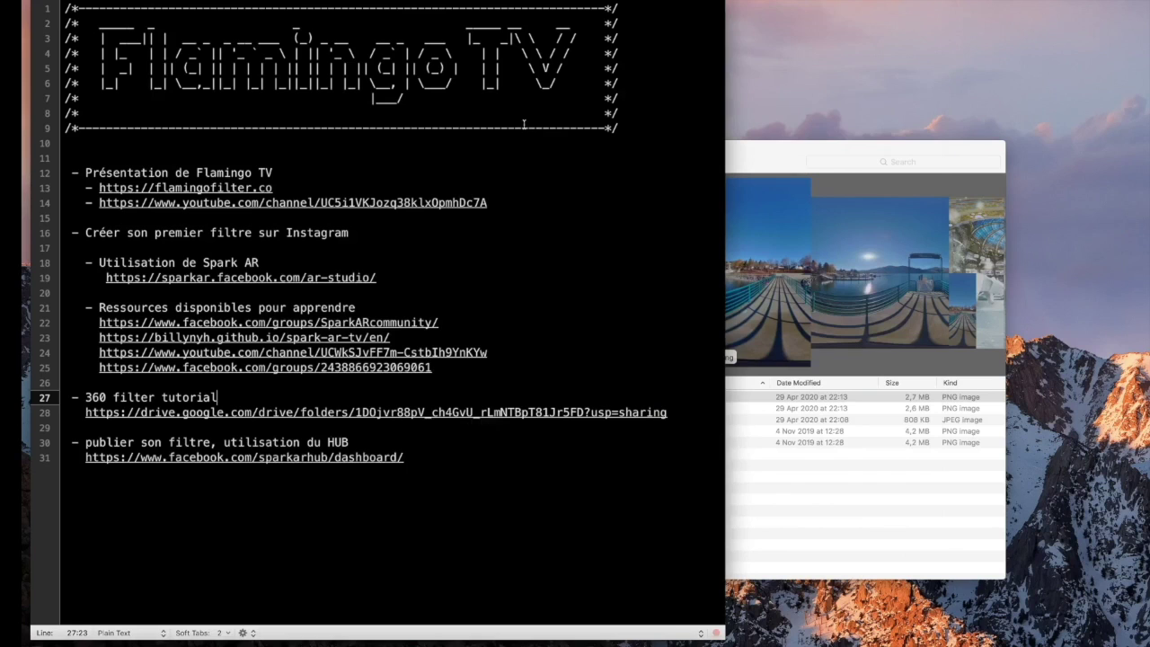
Switch to iTerm, run "sudo chown -R $USER /usr/local/lib/node_modules", and quit the terminal.
key("super+space")
type("iterm")
key("Return")
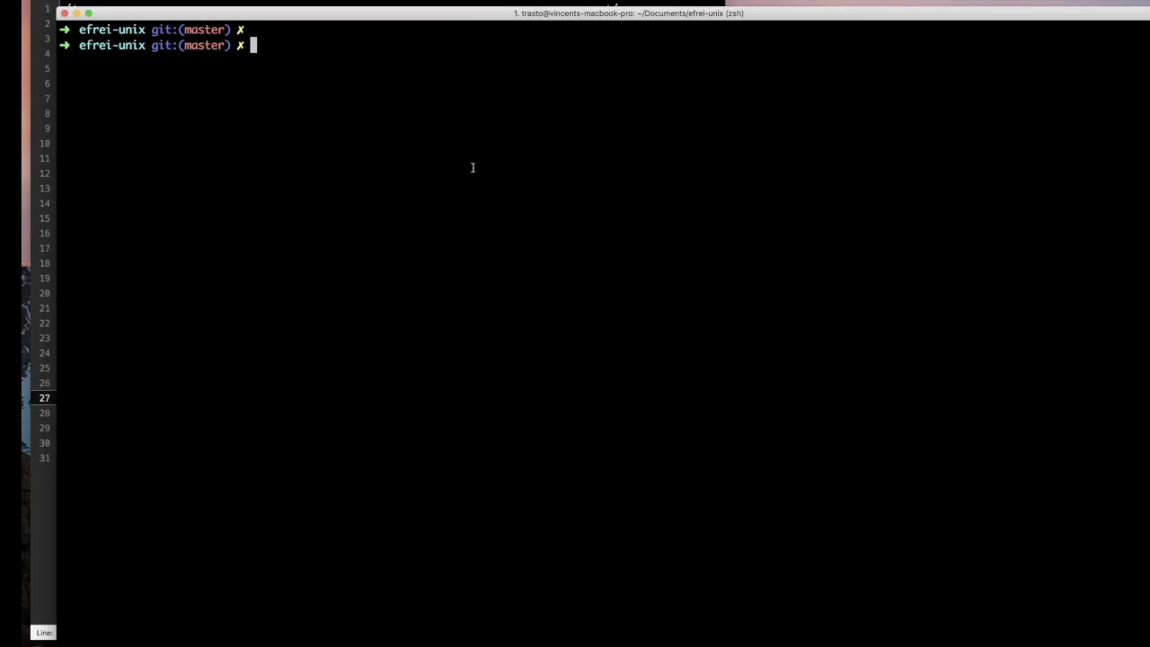
type("sudo chown -R $USER /usr/local/lib/node_modules")
key("Return")
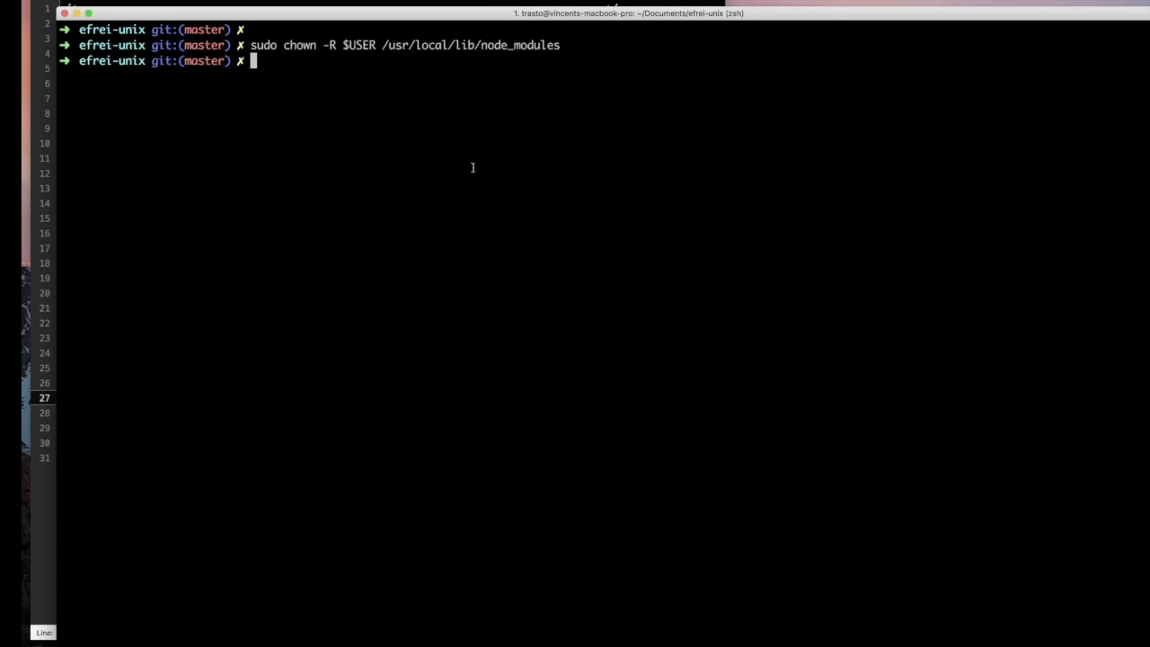
key("super+q")
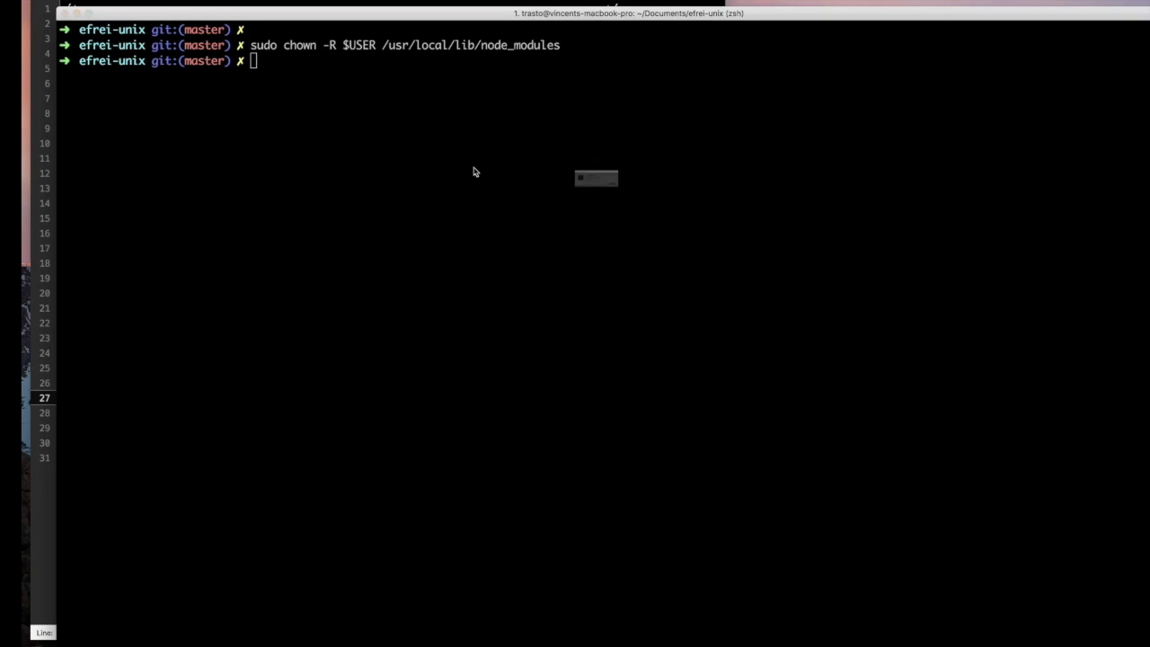
left_click(684, 210)
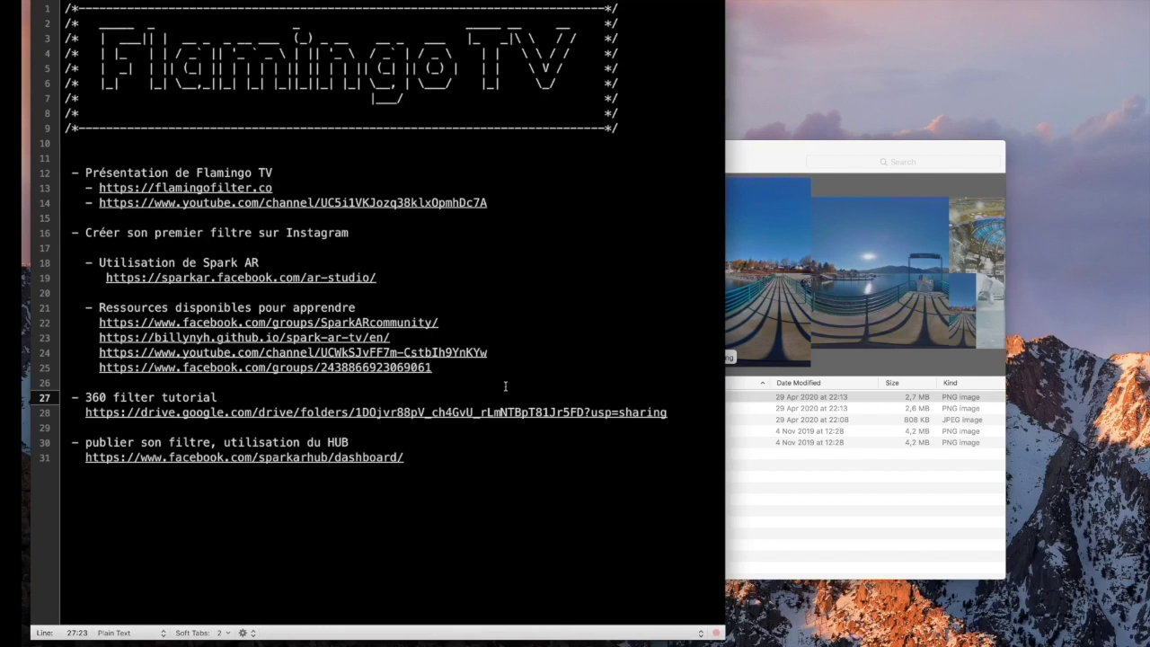
Switch back to Spark AR Studio and start a new blank project.
key("super+space")
type("spark")
key("Return")
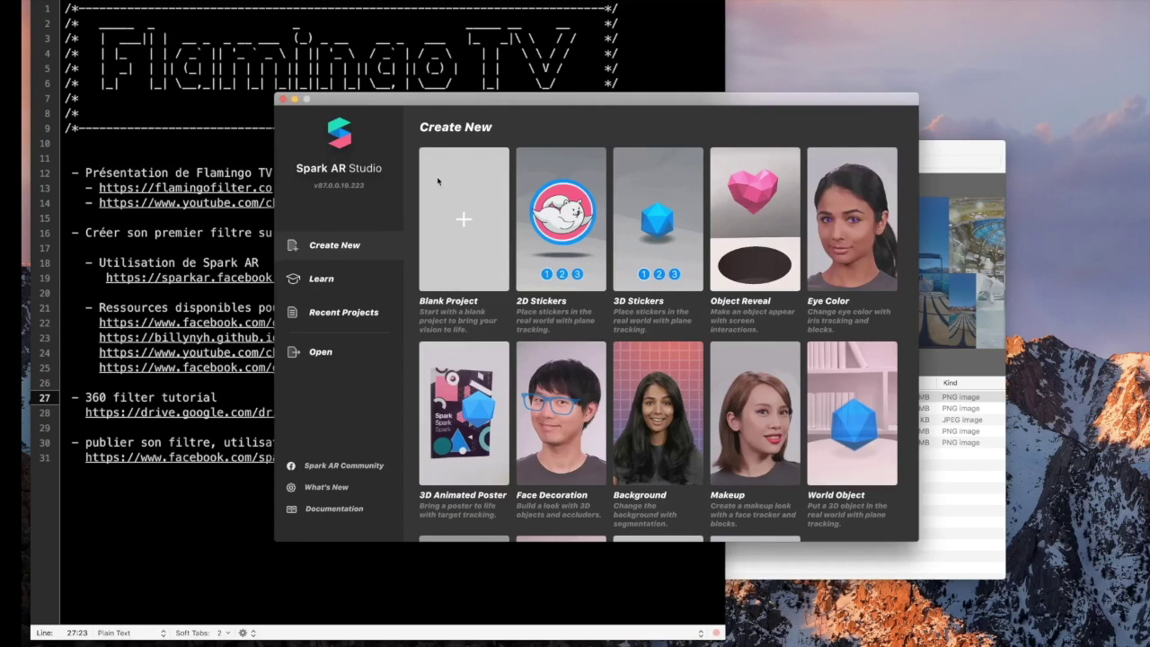
left_click(495, 184)
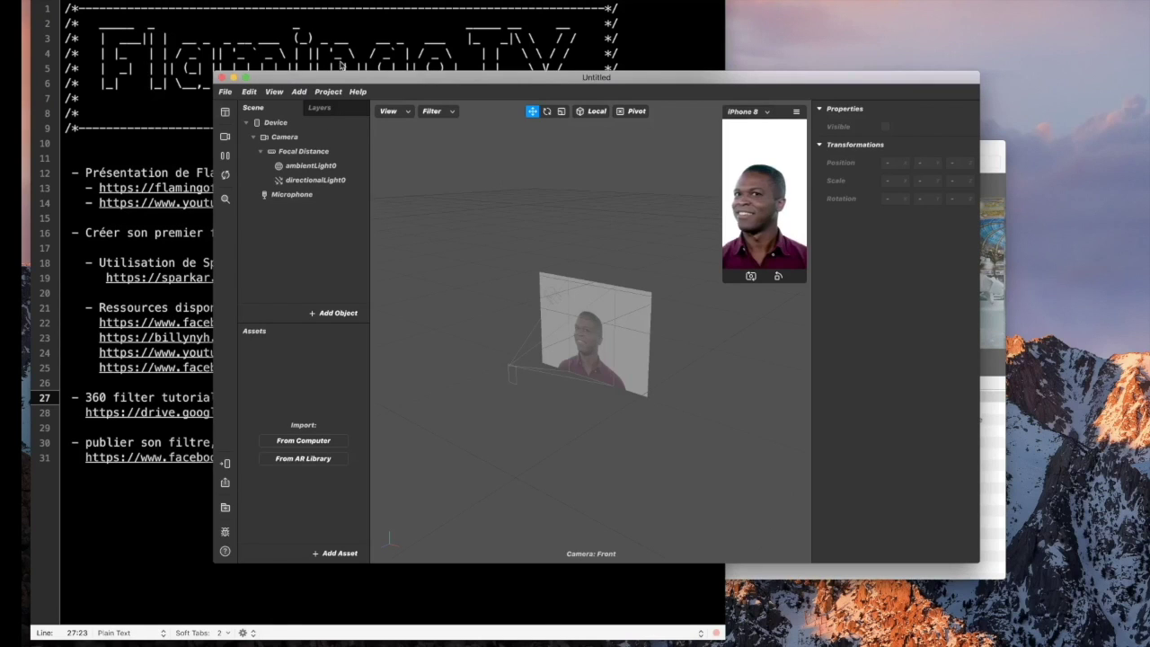
Add a new script asset to the blank project and use the FaceTime HD Camera as the preview feed.
left_click(340, 552)
left_click(378, 478)
left_click(225, 136)
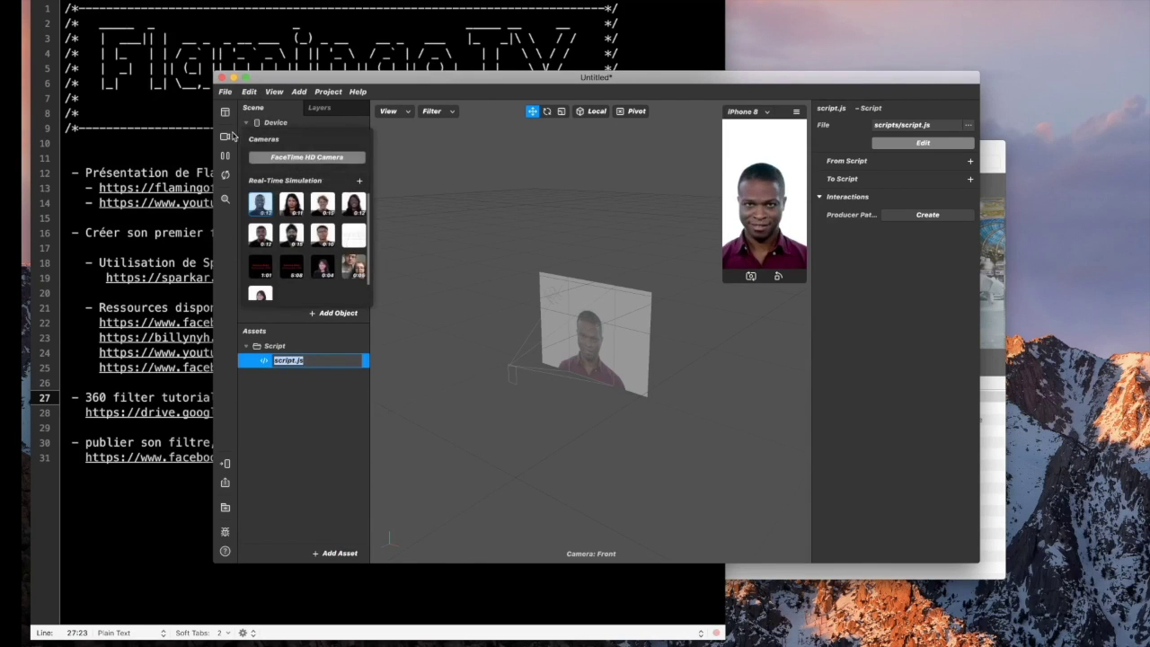
left_click(273, 156)
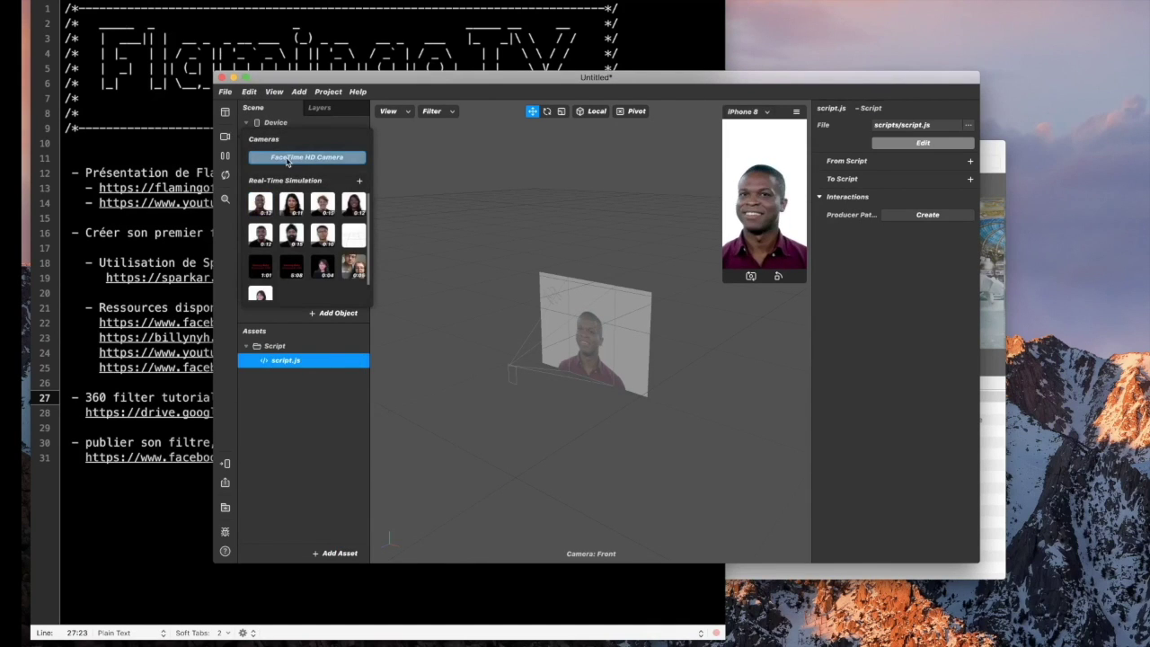
Move and enlarge the project window to fill the screen, and enlarge the iPhone 8 preview.
left_click_drag(305, 79, 214, 13)
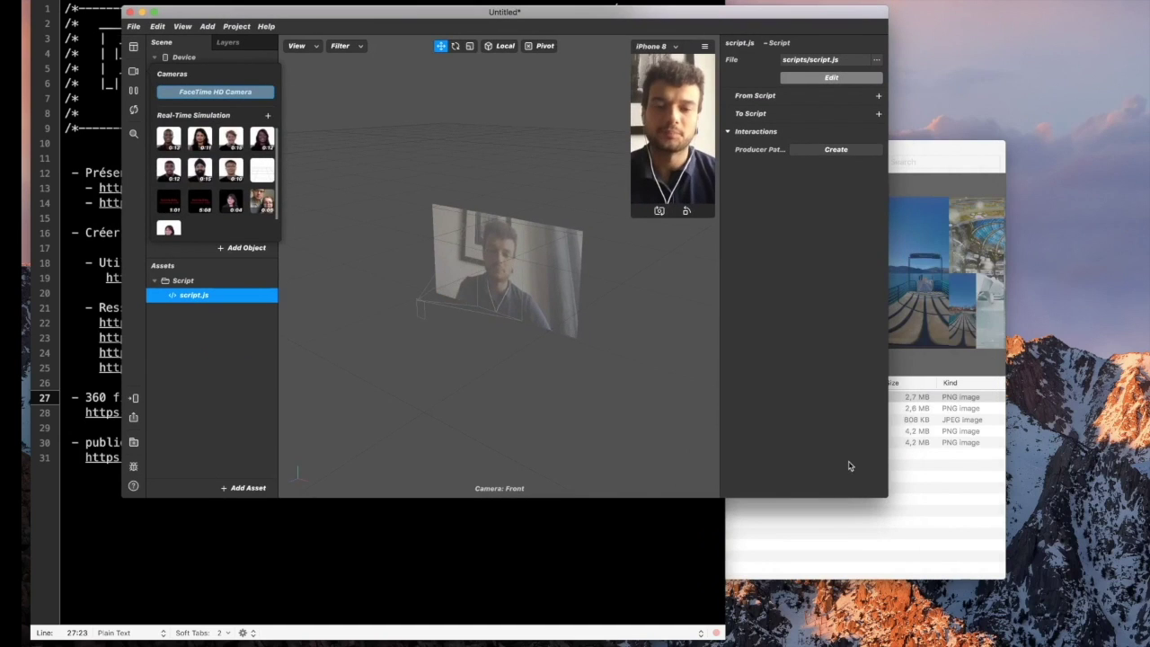
left_click_drag(883, 497, 1149, 645)
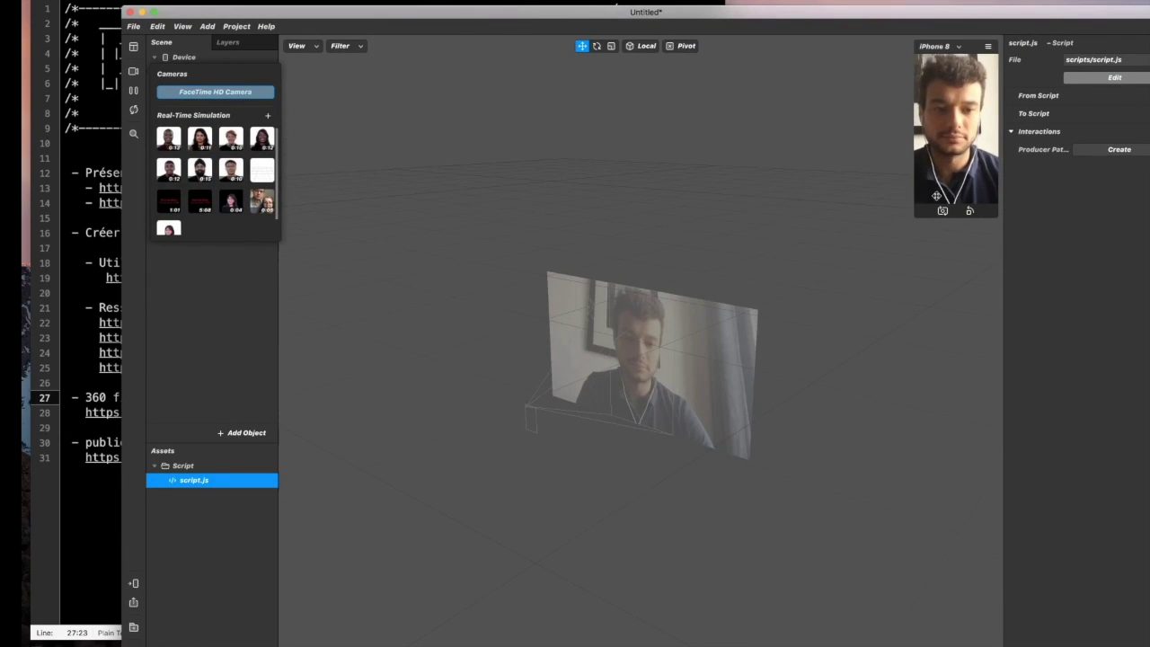
left_click_drag(919, 213, 718, 571)
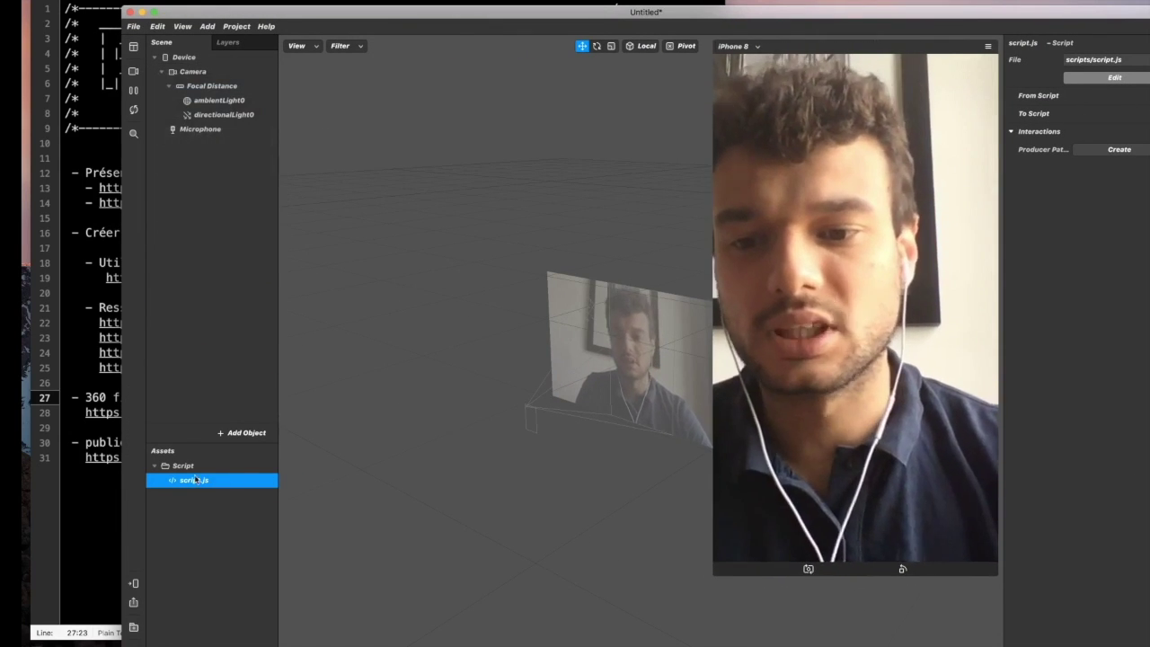
Open the script.js asset for editing in the external text editor.
double_click(198, 480)
left_click(437, 308)
double_click(198, 481)
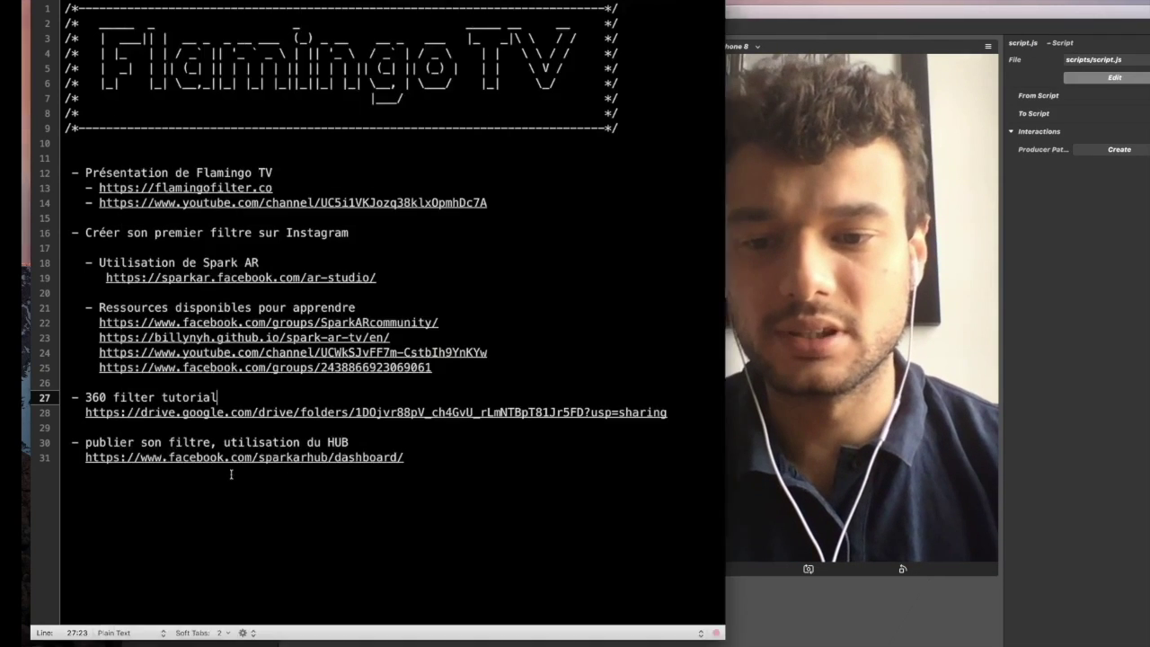
key("Down")
key("Down")
key("Down")
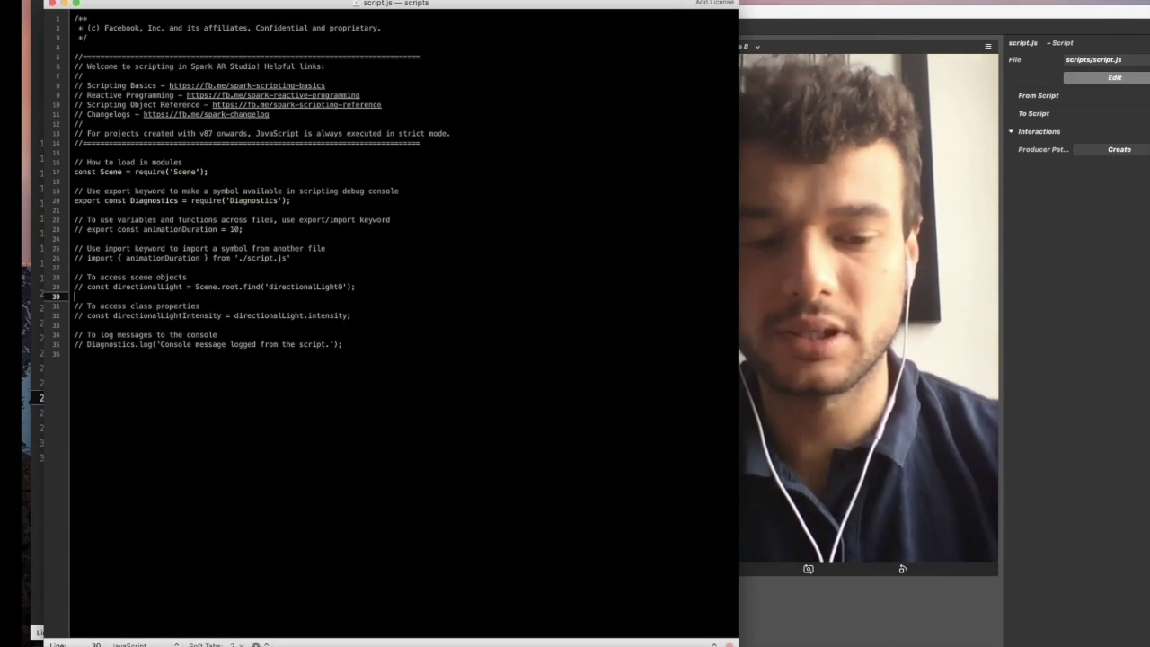
Enlarge the script.js text, look through its sample code, and close the script window.
key("super+plus")
key("super+plus")
key("super+plus")
key("super+plus")
key("super+plus")
key("Up")
key("Up")
key("Up")
key("Up")
key("Up")
key("Up")
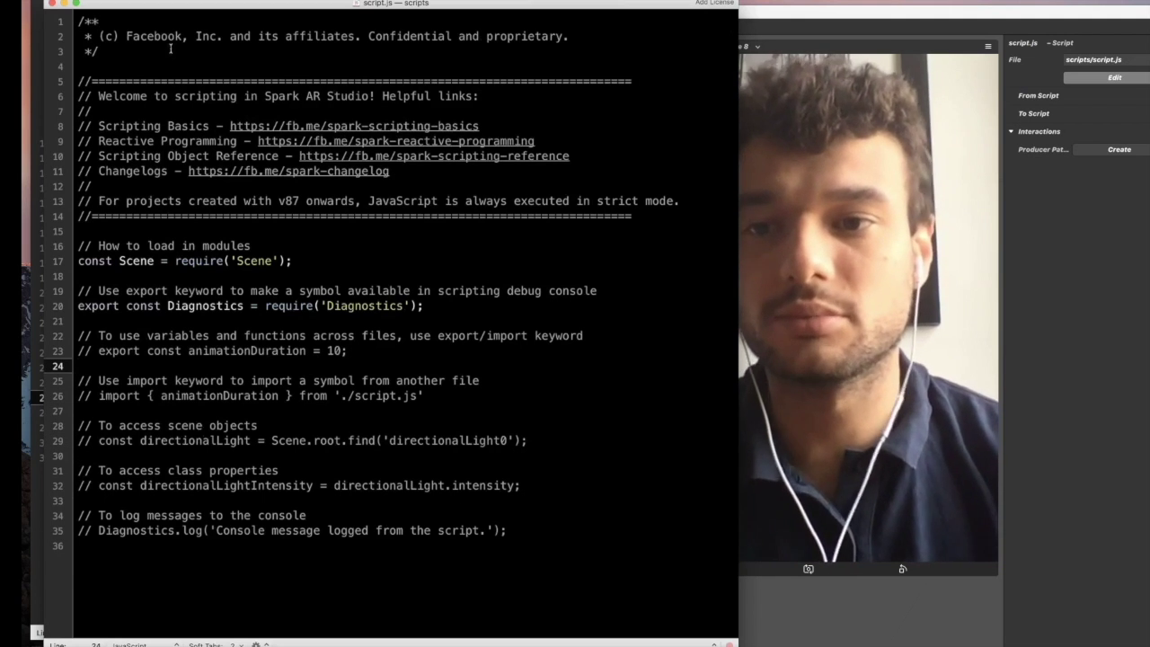
left_click_drag(155, 7, 144, 1)
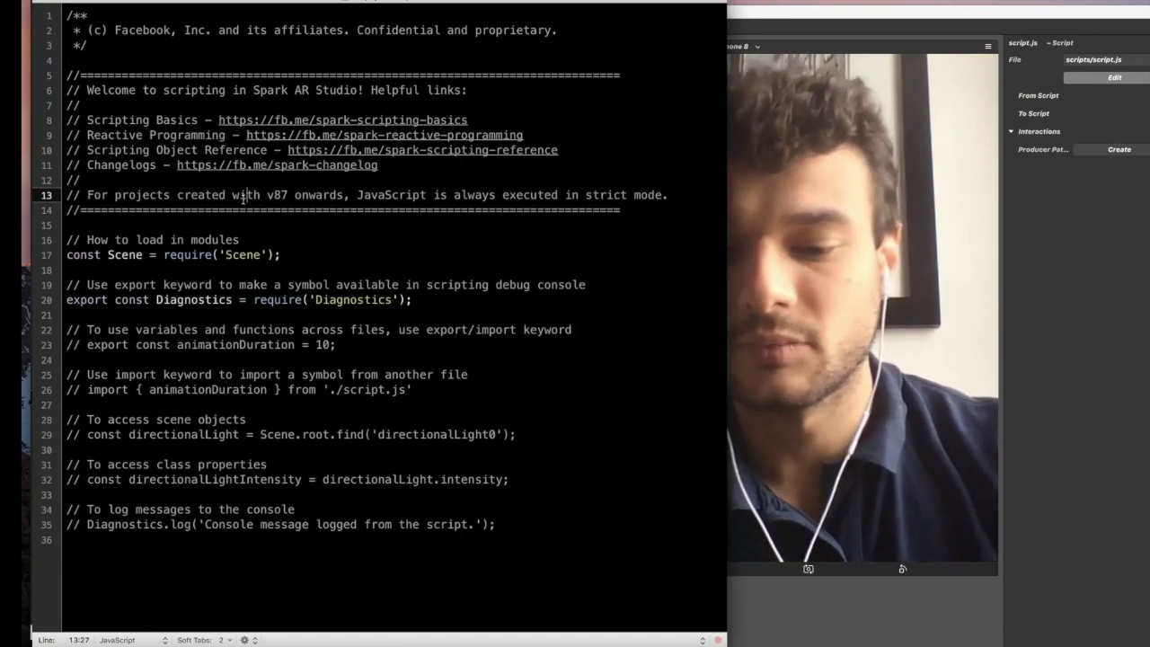
left_click(41, 2)
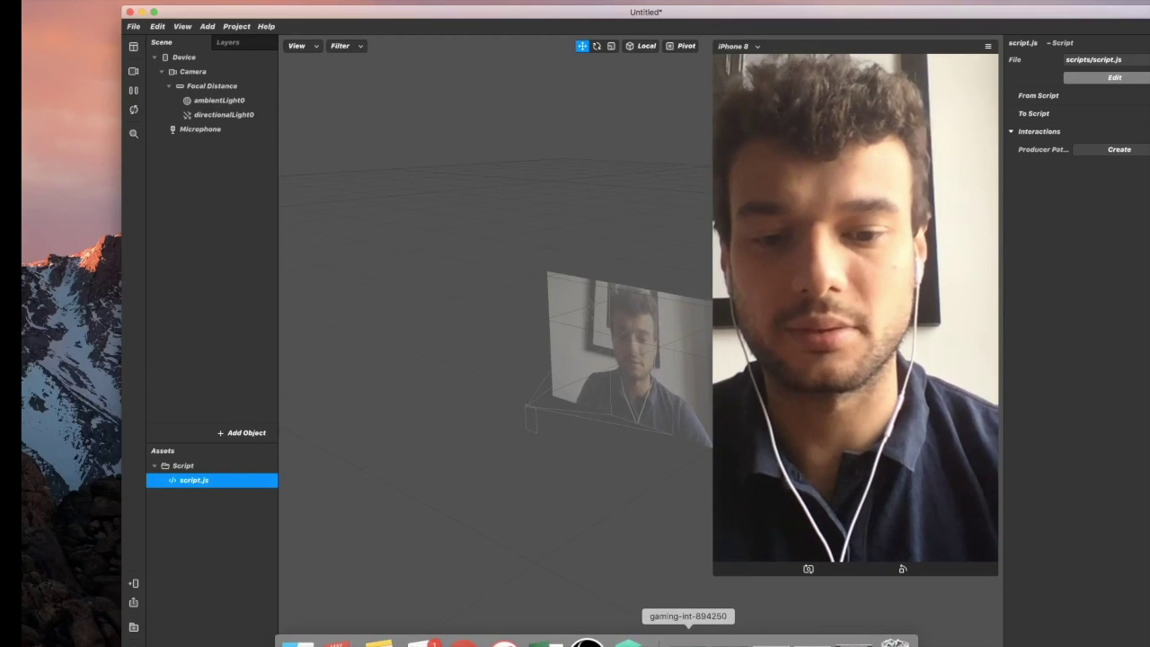
Search for "mate" to relaunch the text editor, close the reopened script.js window, and return to Spark AR Studio.
key("super+space")
type("mate")
key("Return")
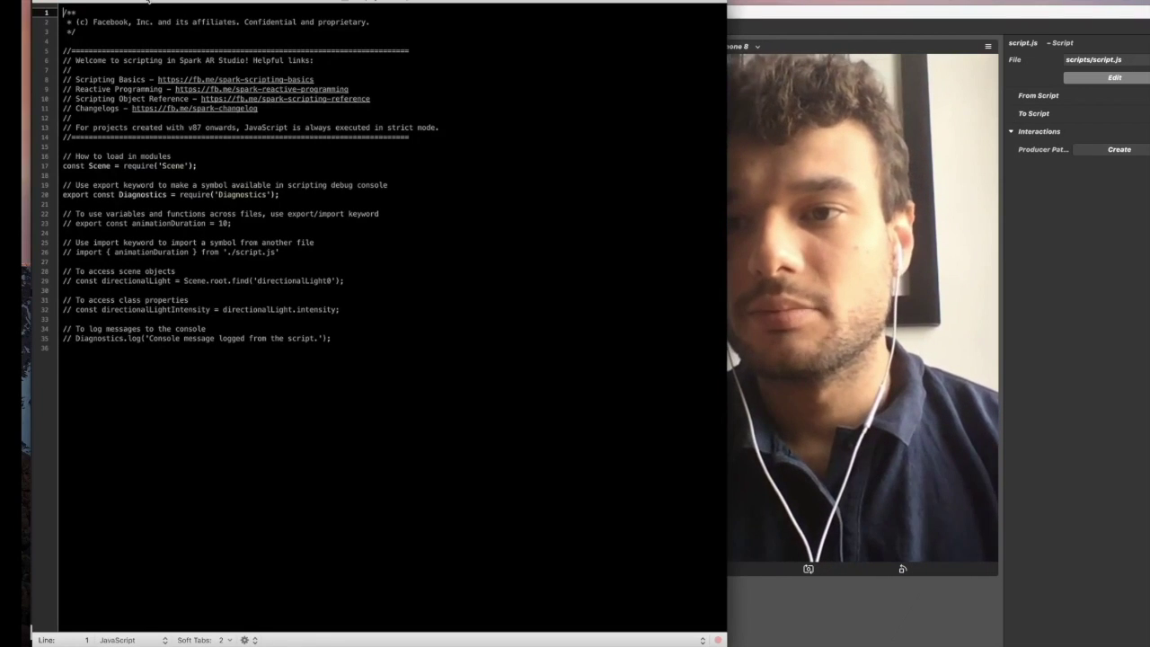
left_click(51, 3)
left_click(772, 23)
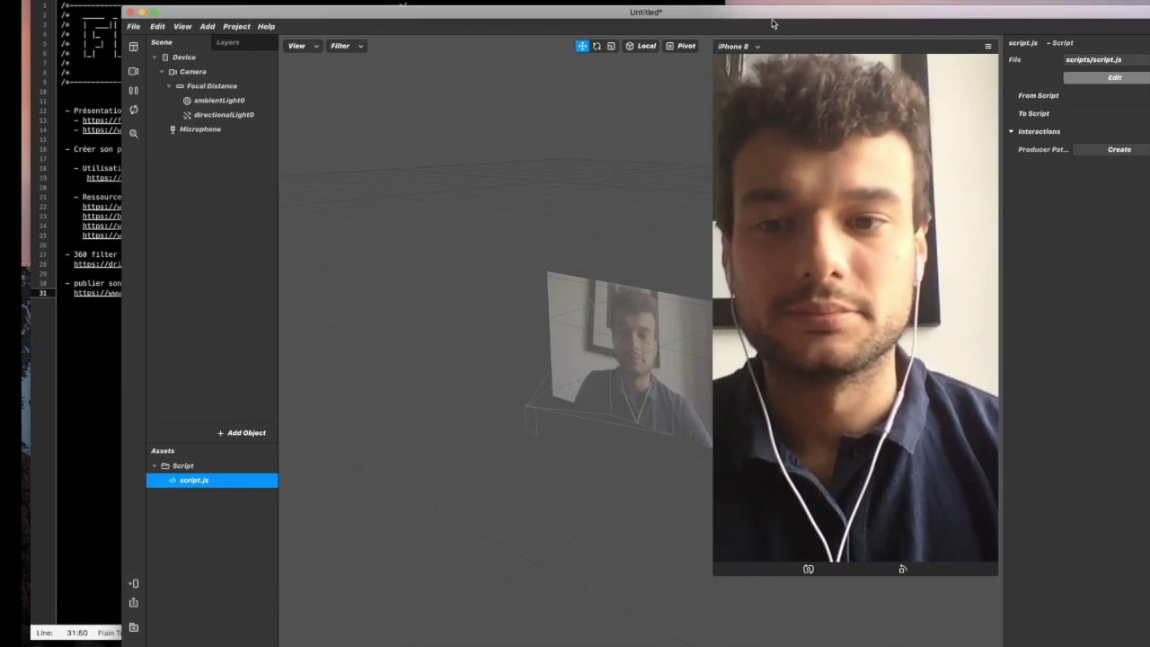
Switch to the Flamingo TV notes, enlarge their text, and switch back to Spark AR Studio.
key("super+Tab")
key("super+plus")
key("super+plus")
key("super+plus")
key("super+plus")
key("super+plus")
key("super+plus")
key("super+plus")
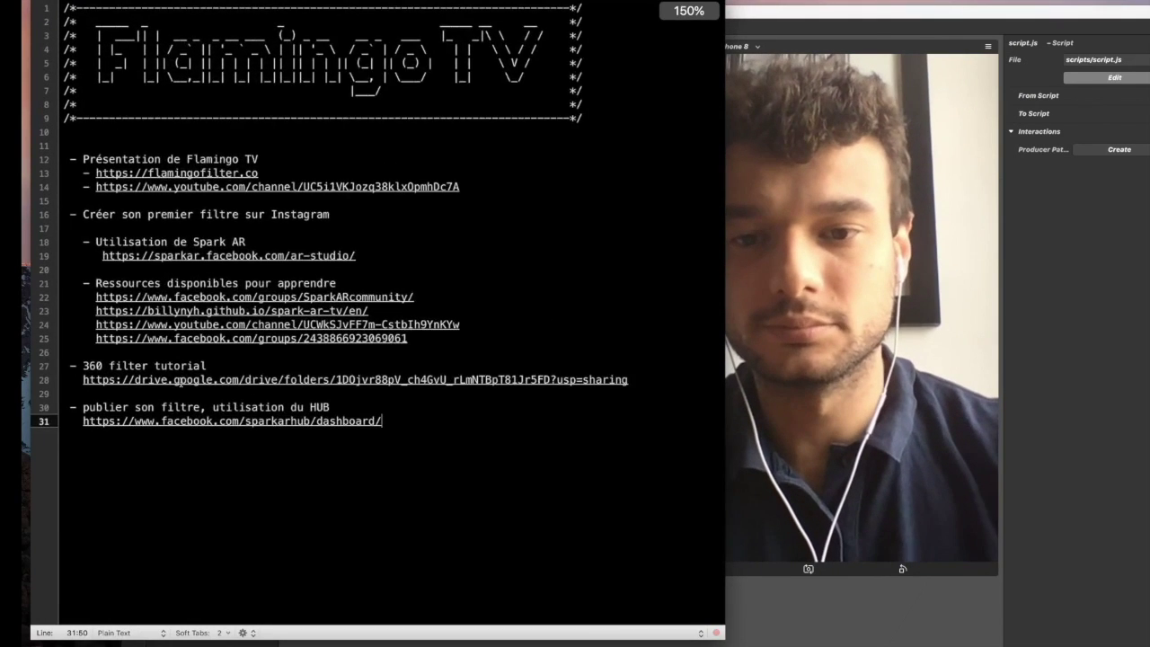
key("super+Tab")
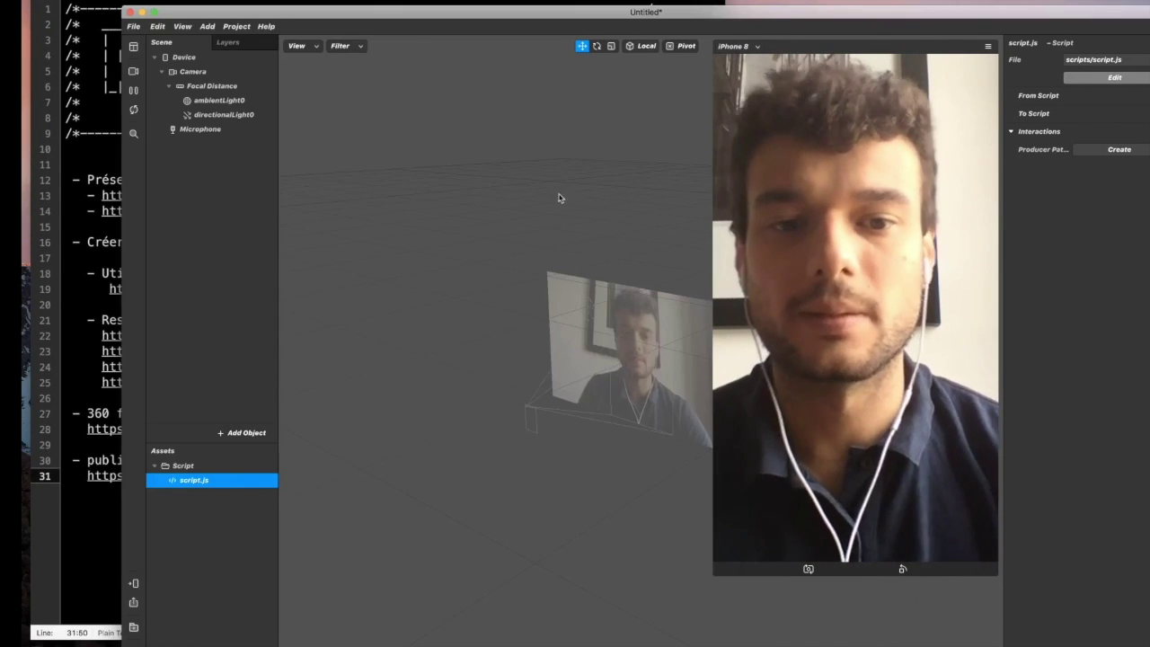
Delete script.js from the assets and the project folder, and slightly enlarge the iPhone 8 preview.
right_click(199, 478)
left_click(172, 545)
left_click(207, 481)
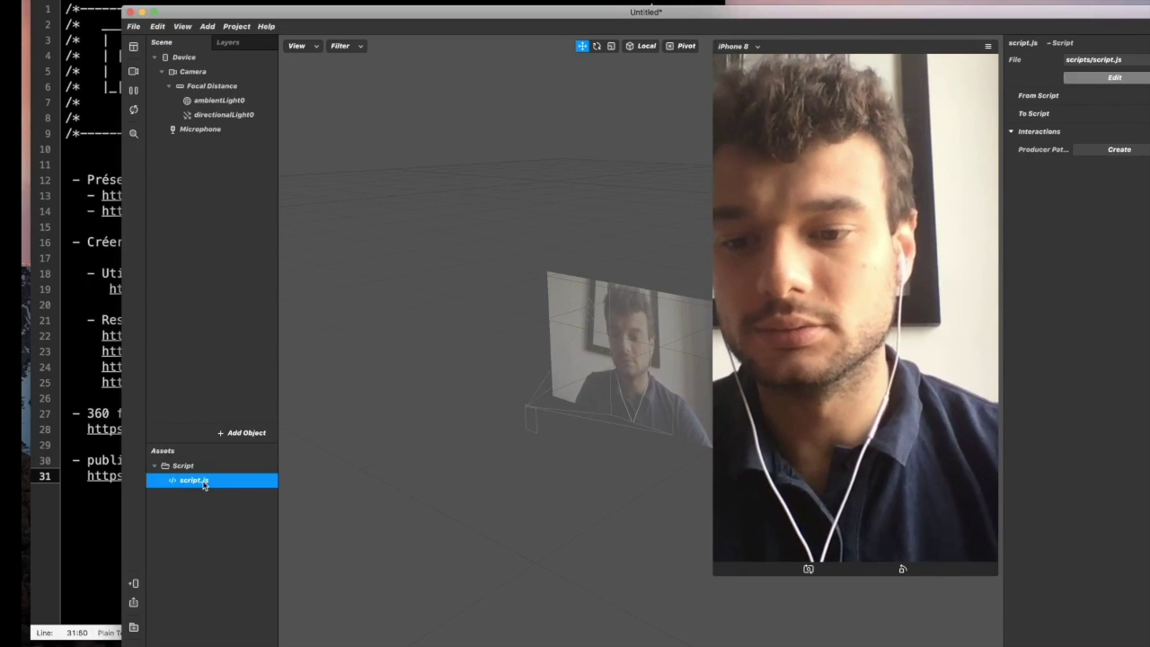
right_click(204, 485)
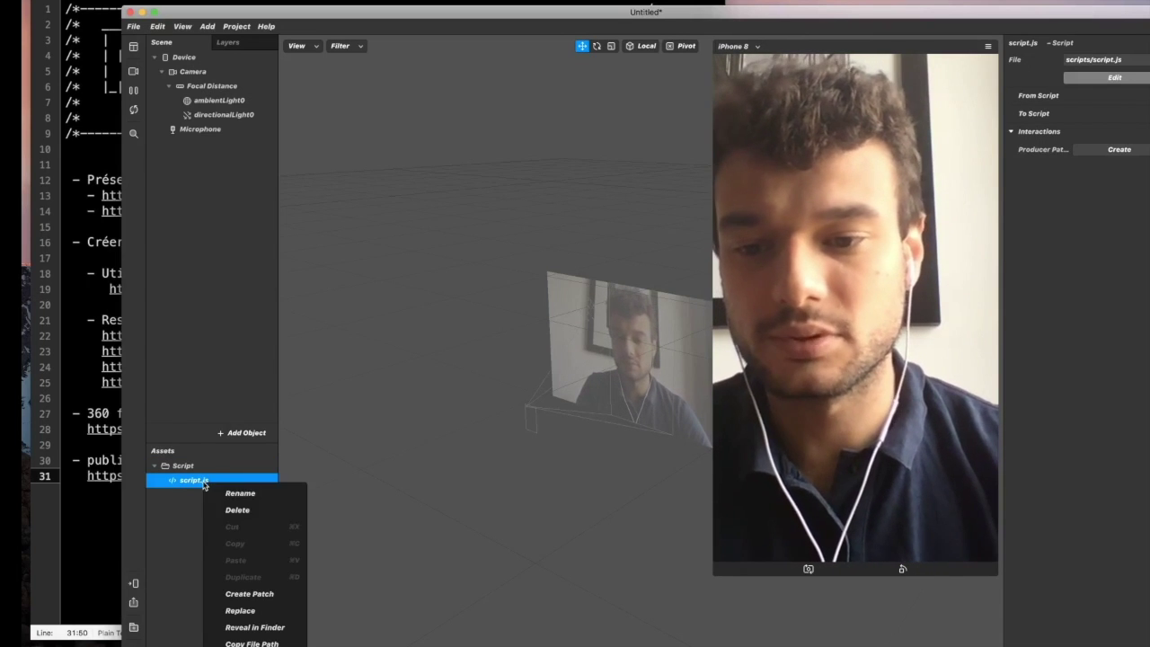
left_click(239, 511)
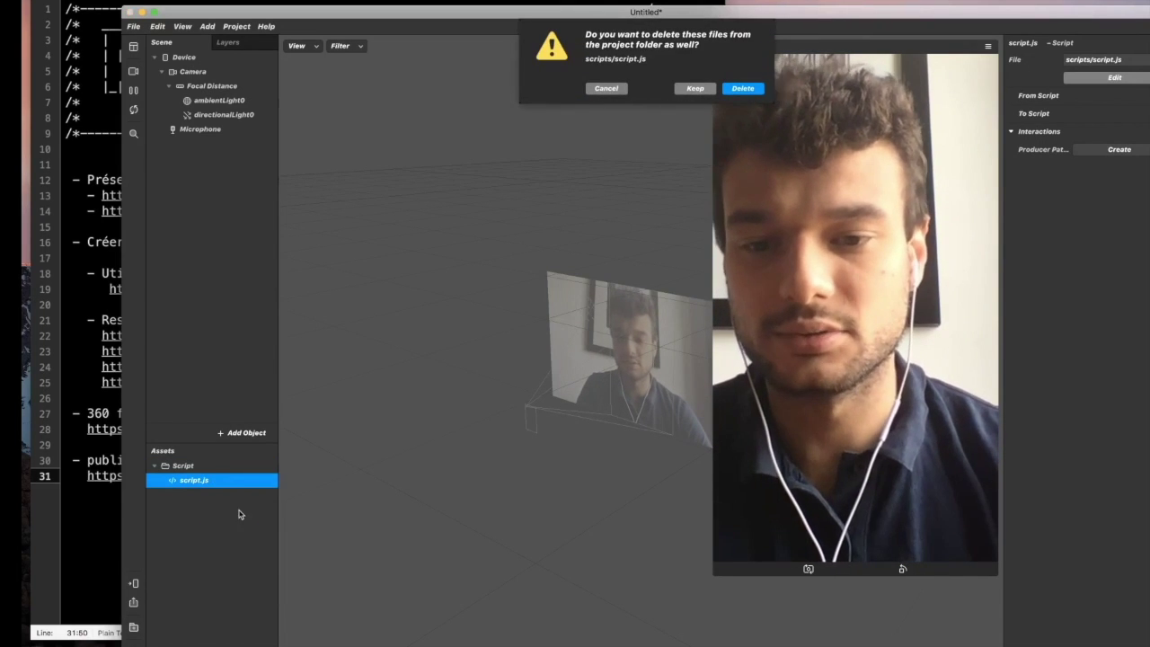
left_click(743, 87)
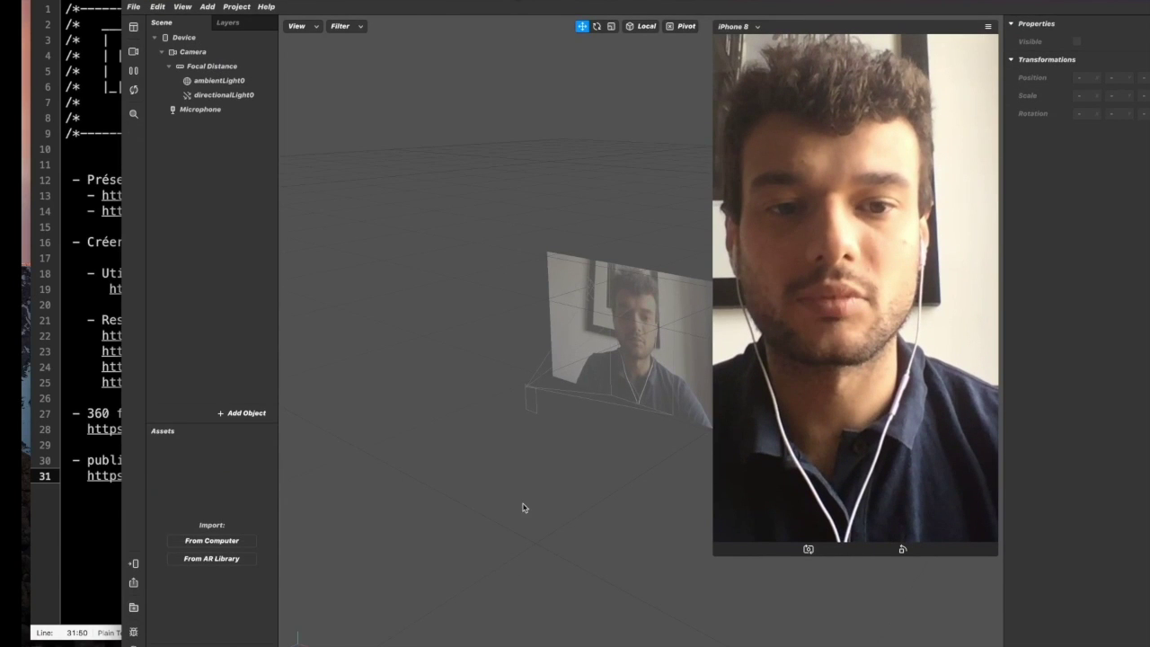
left_click_drag(721, 564, 669, 568)
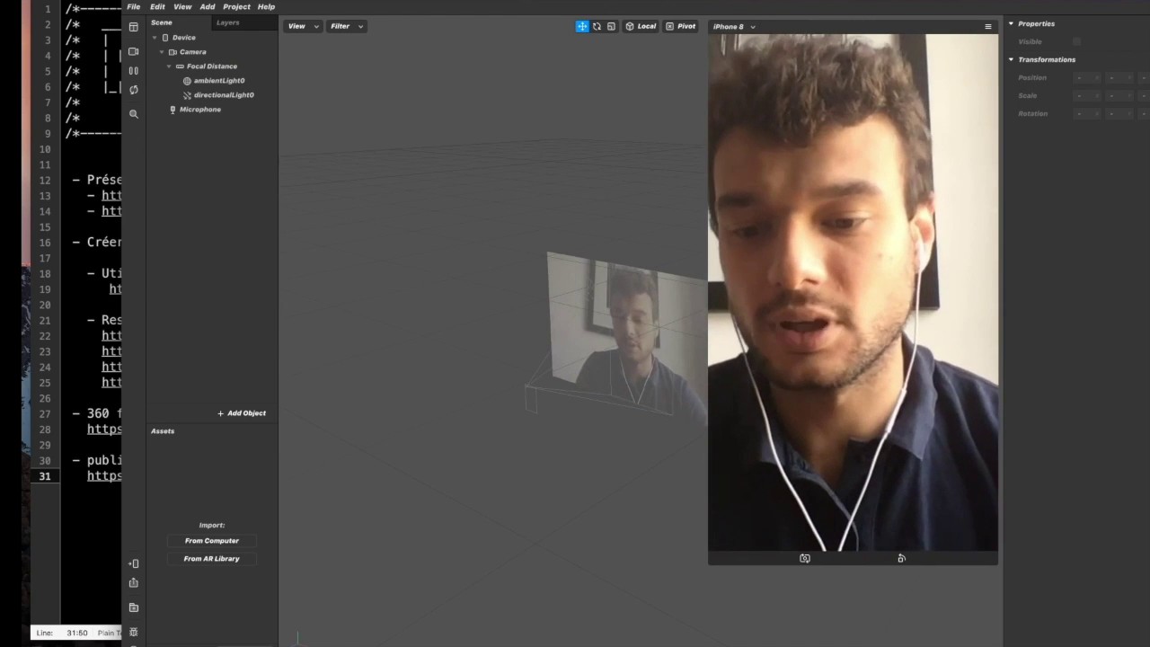
Import the Hires Sphere Primitive from the AR Library's 3D Primitives collection and close the library.
right_click(244, 477)
left_click(213, 506)
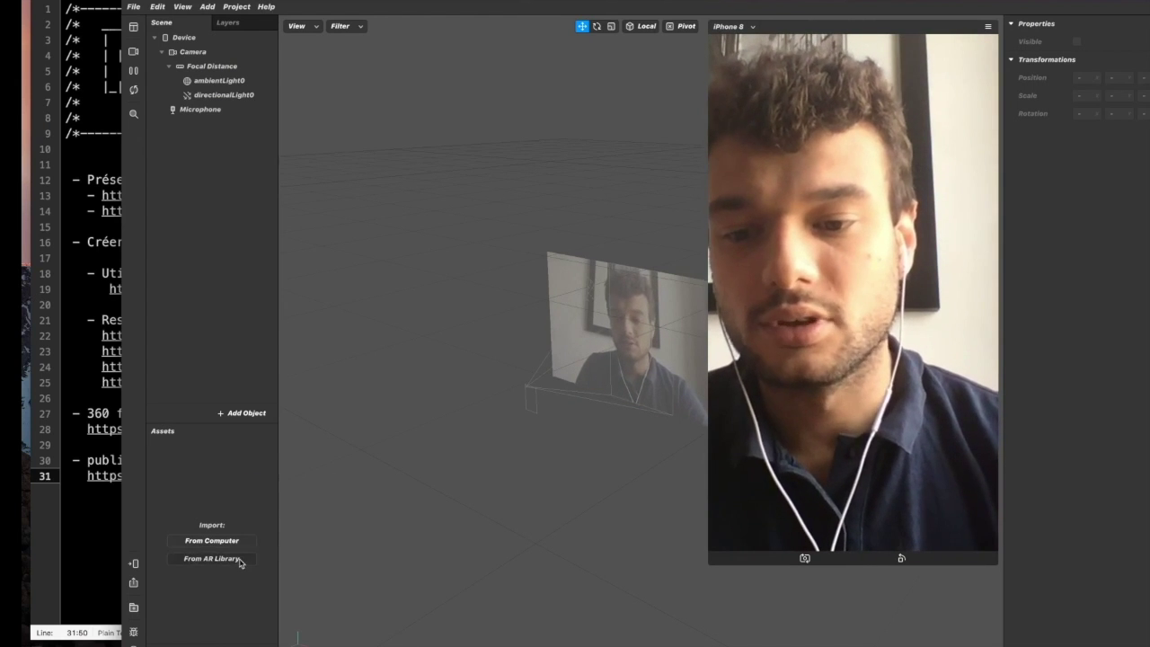
left_click(239, 560)
left_click(364, 221)
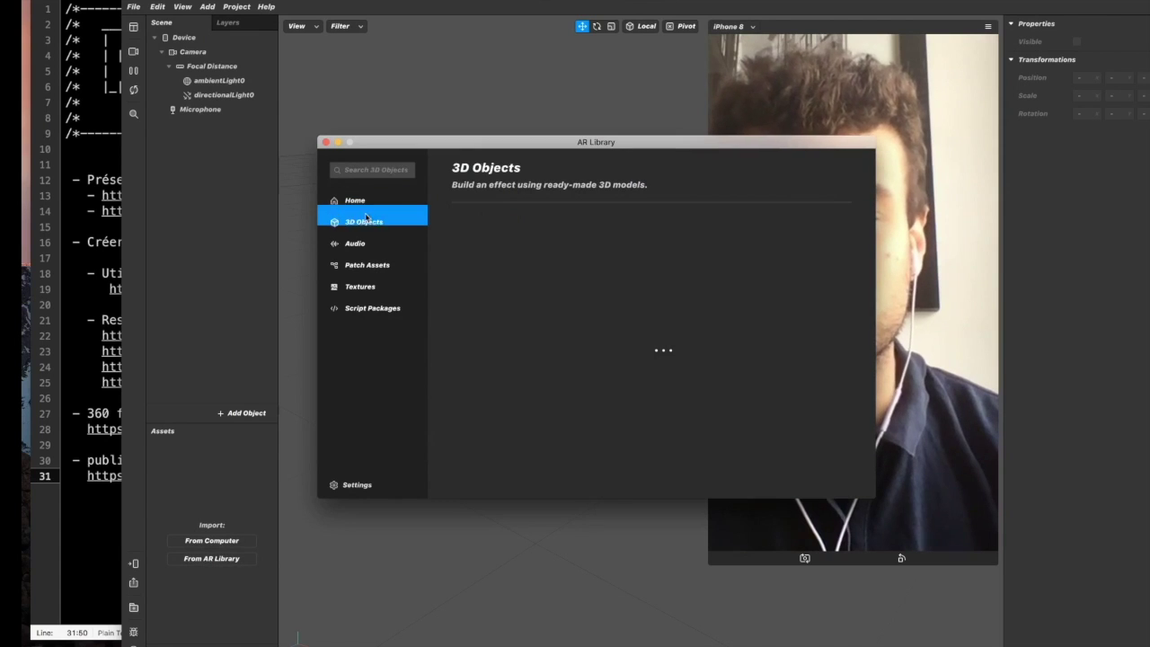
left_click_drag(506, 143, 415, 115)
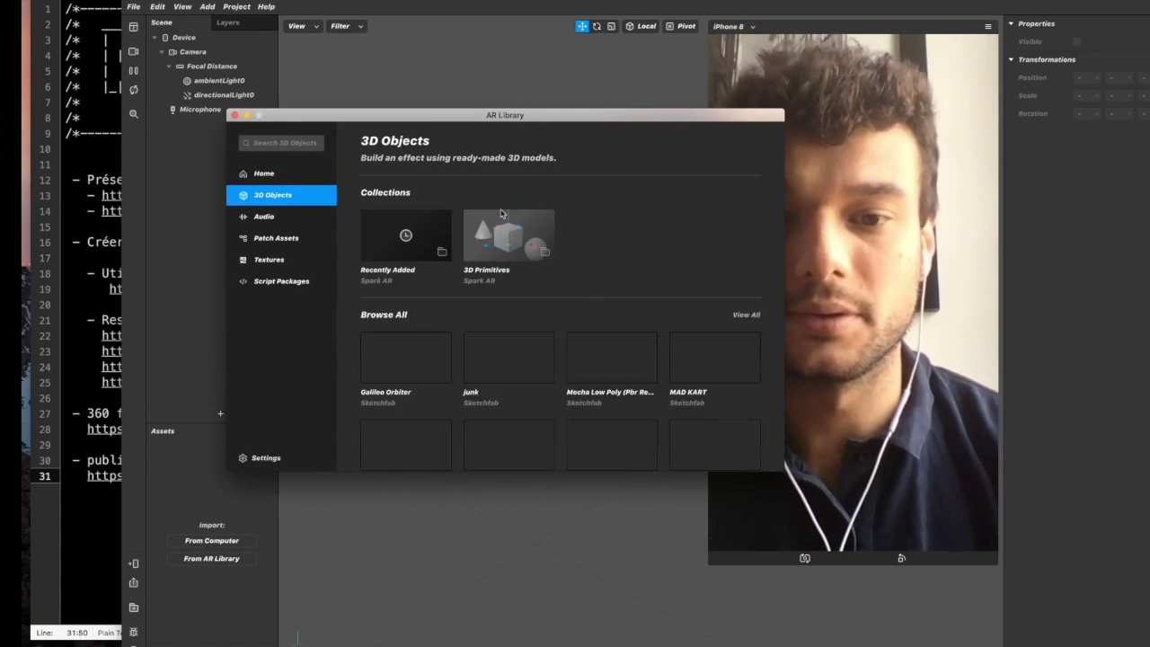
left_click(510, 244)
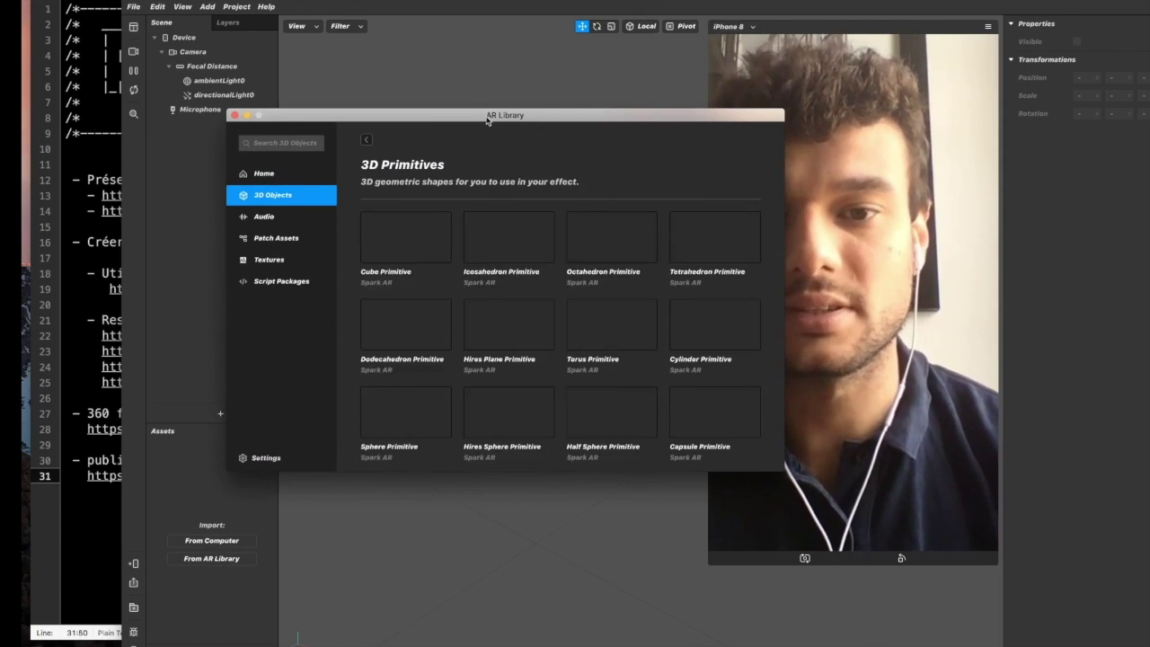
left_click_drag(481, 117, 420, 87)
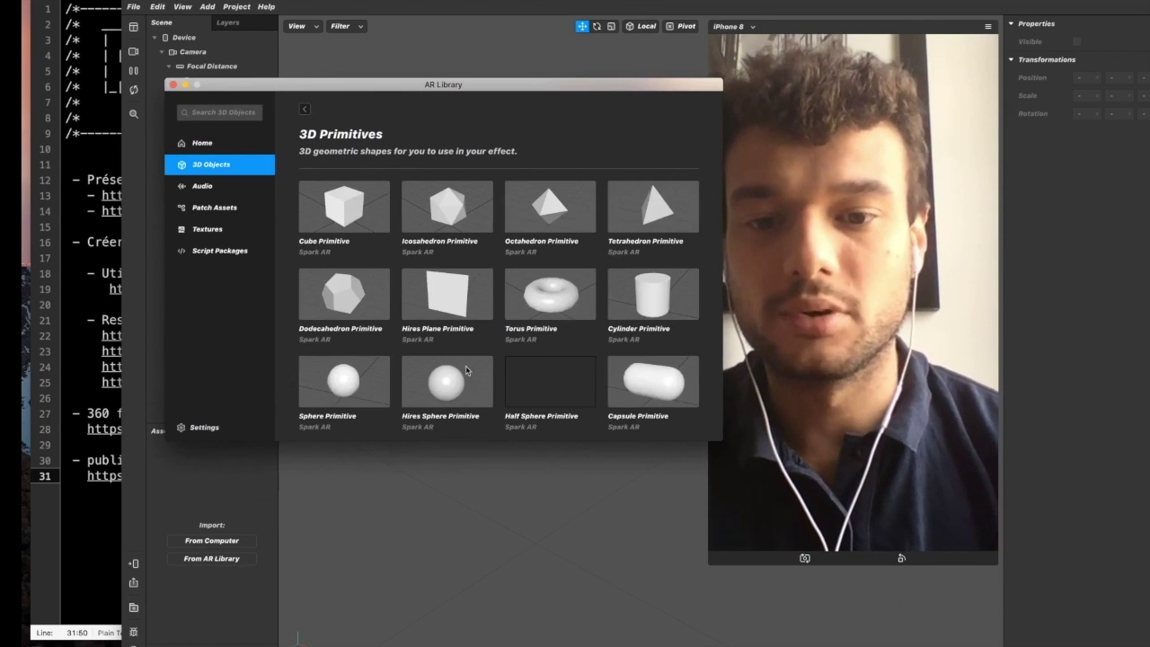
left_click(466, 389)
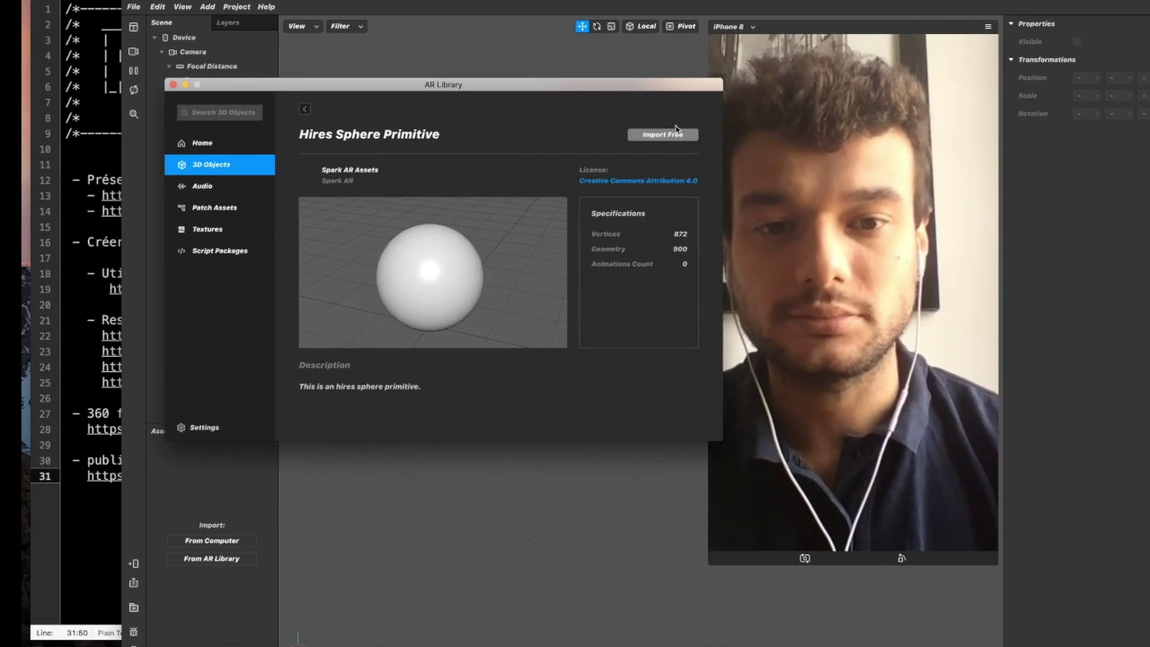
left_click(674, 133)
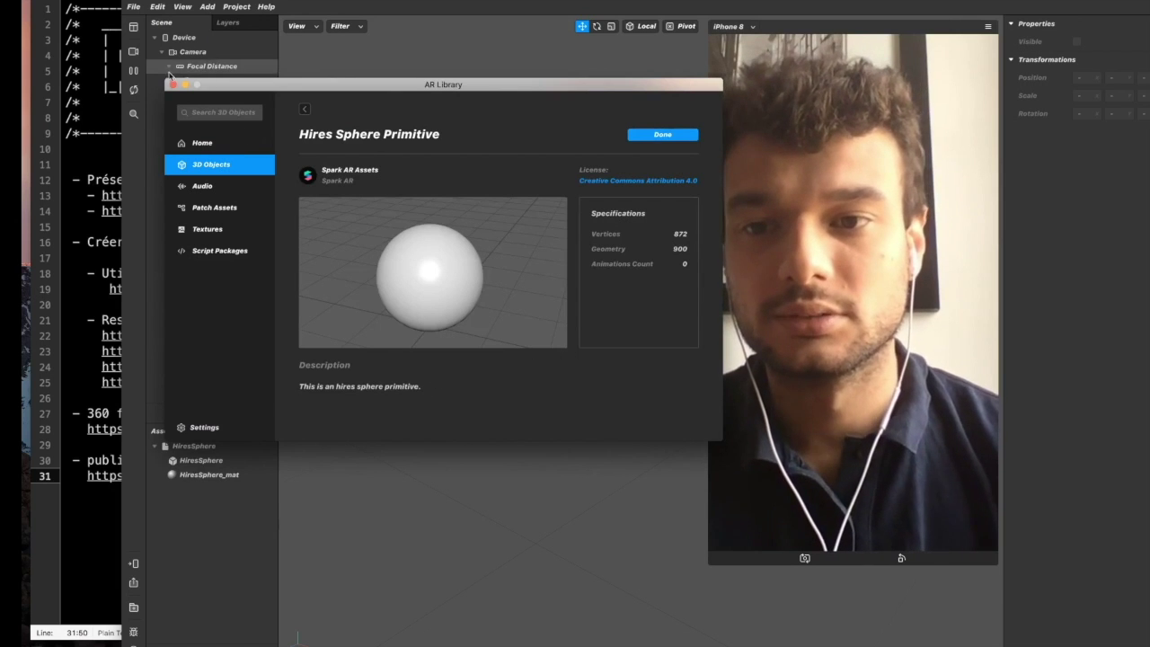
left_click(289, 462)
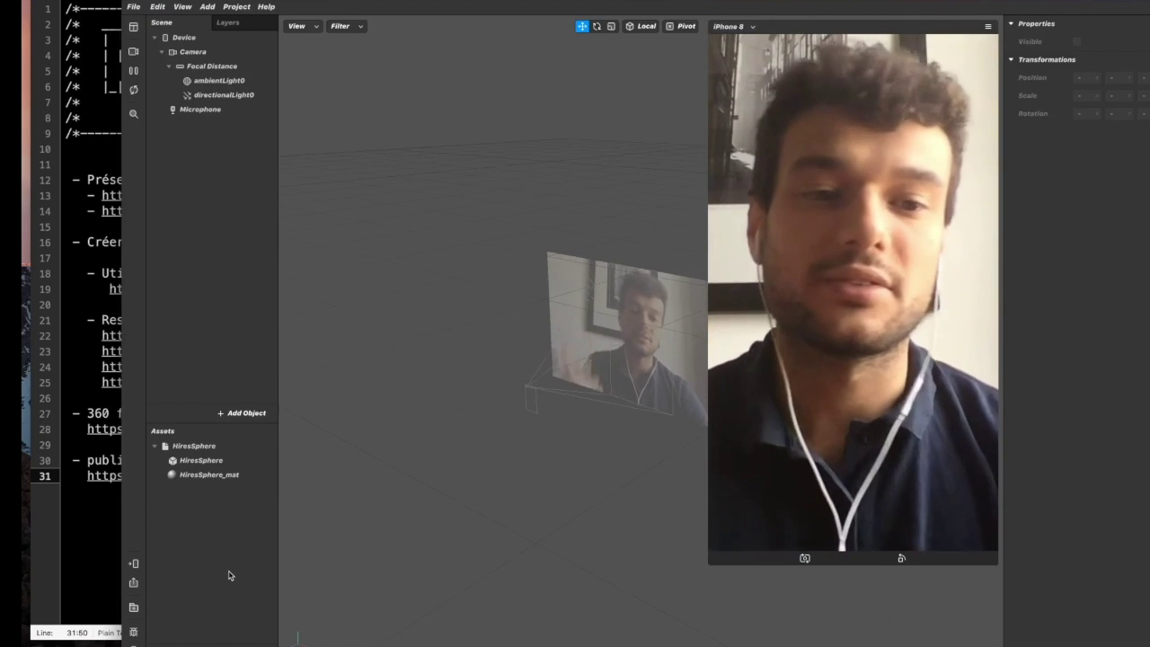
Add the HiresSphere asset to the scene as a child of Focal Distance and inspect that group's contents.
left_click(170, 66)
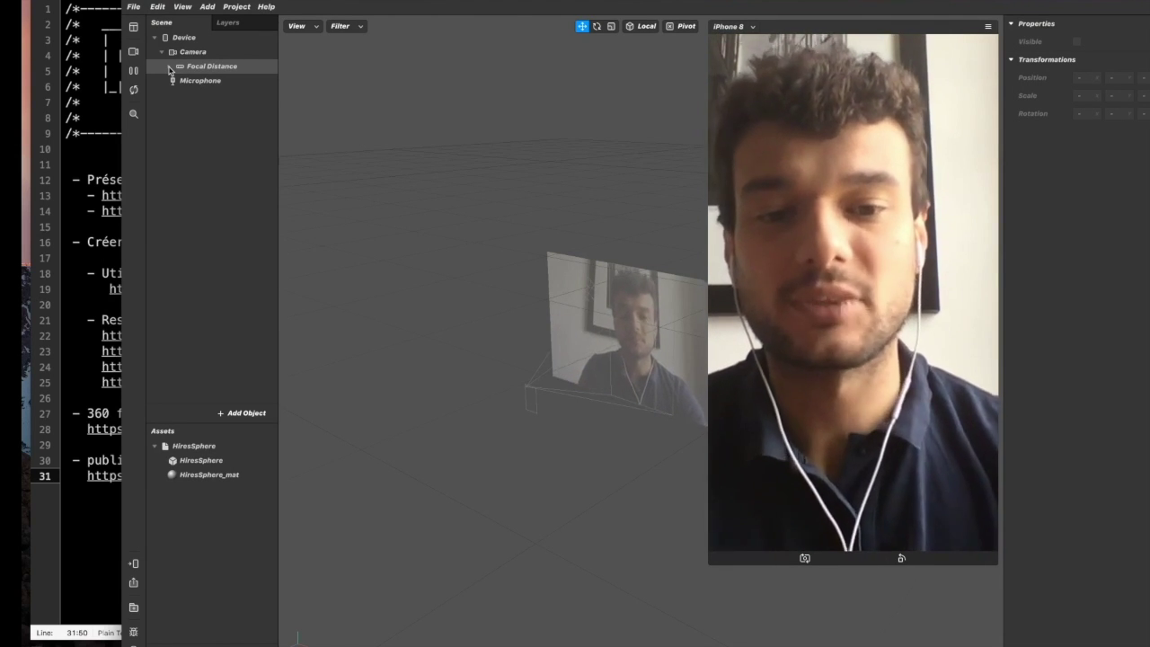
left_click_drag(215, 445, 224, 99)
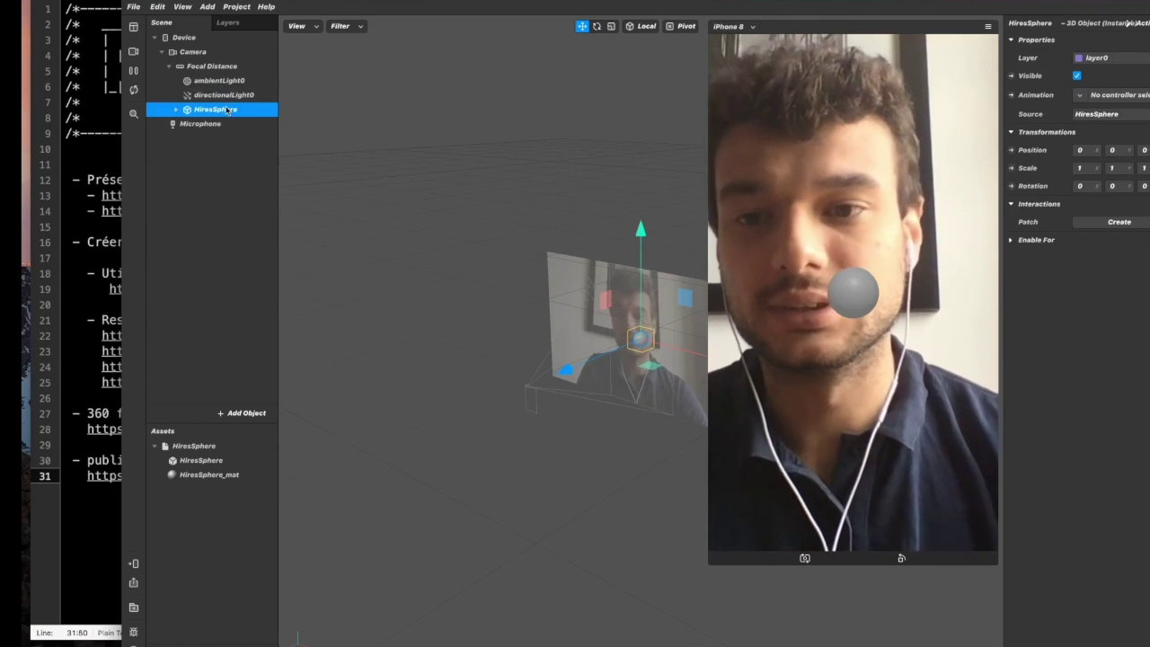
left_click(212, 67)
left_click(170, 69)
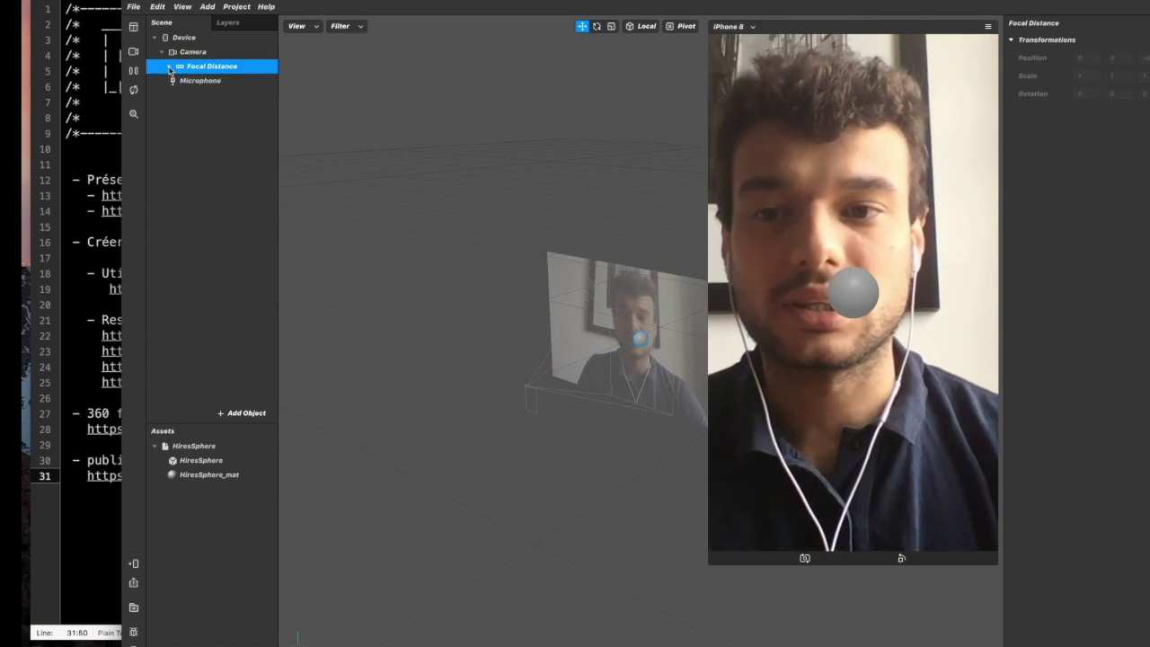
left_click(168, 67)
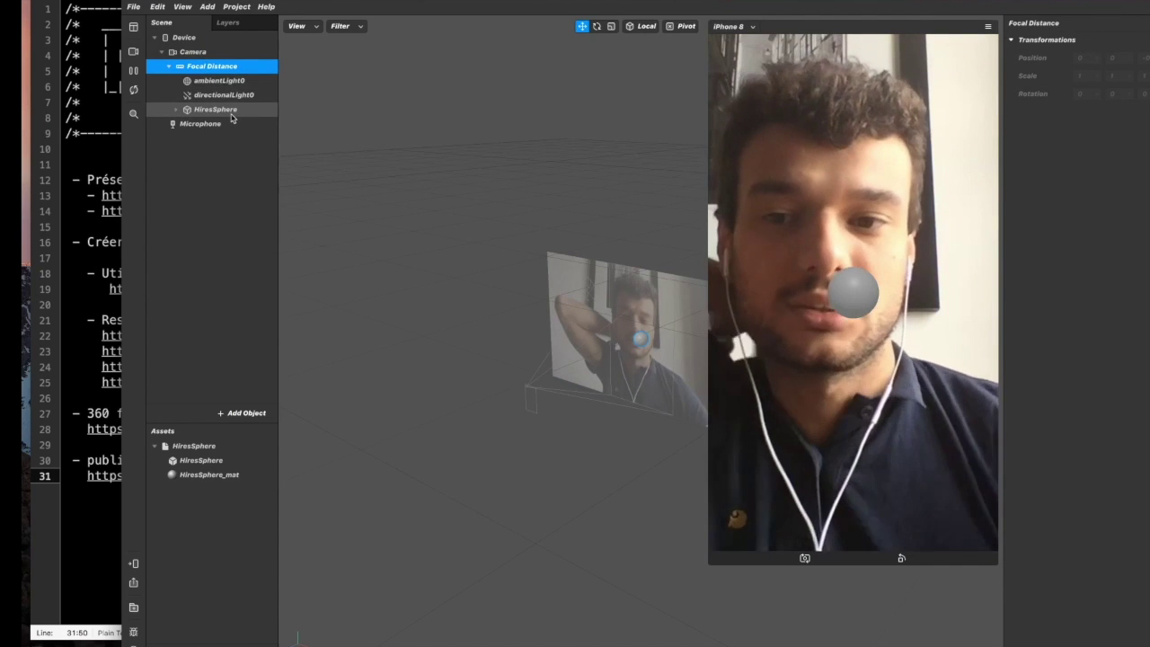
left_click(170, 68)
left_click(170, 68)
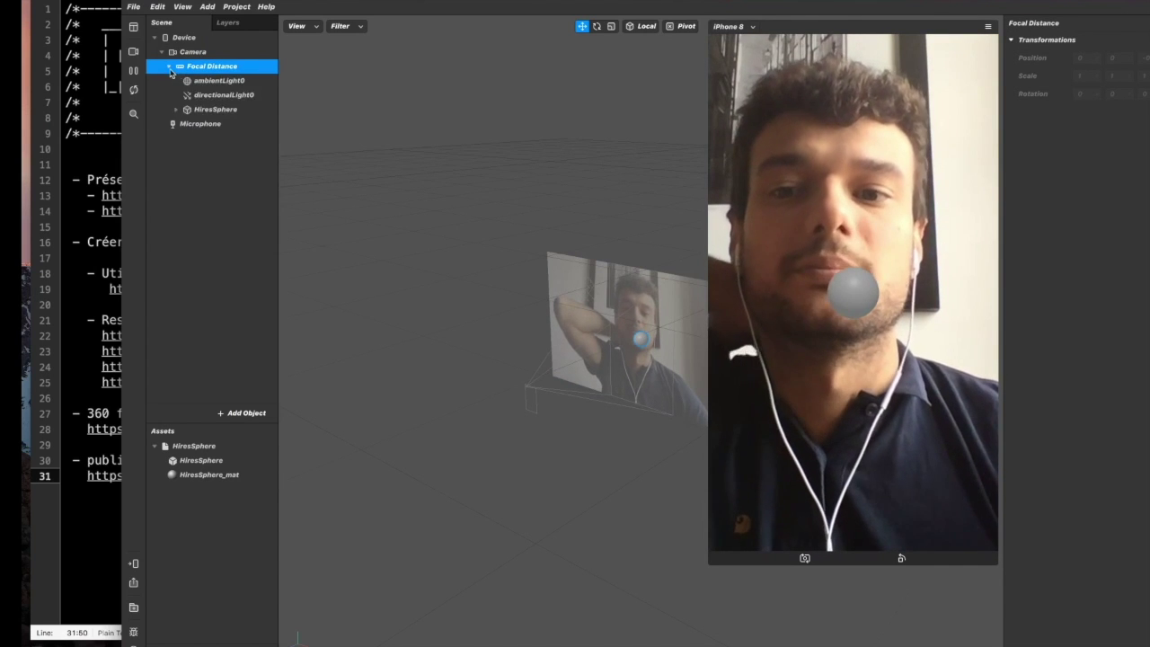
Move HiresSphere out of Focal Distance to the root level of the scene and collapse the Camera group.
left_click(220, 109)
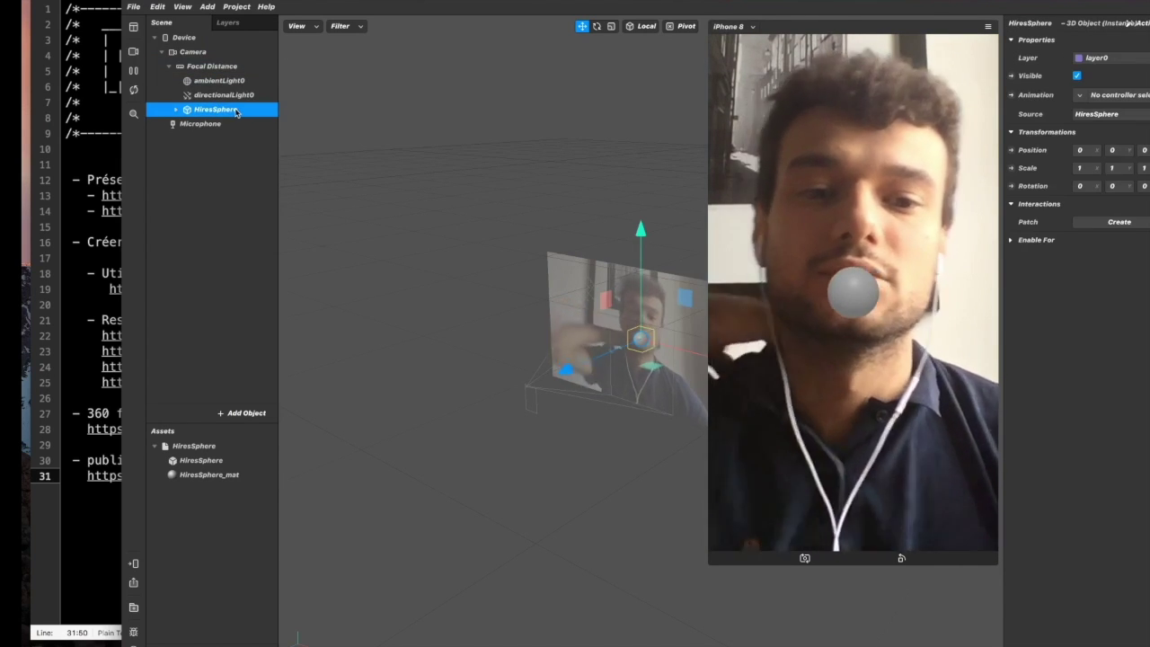
left_click_drag(192, 90, 211, 150)
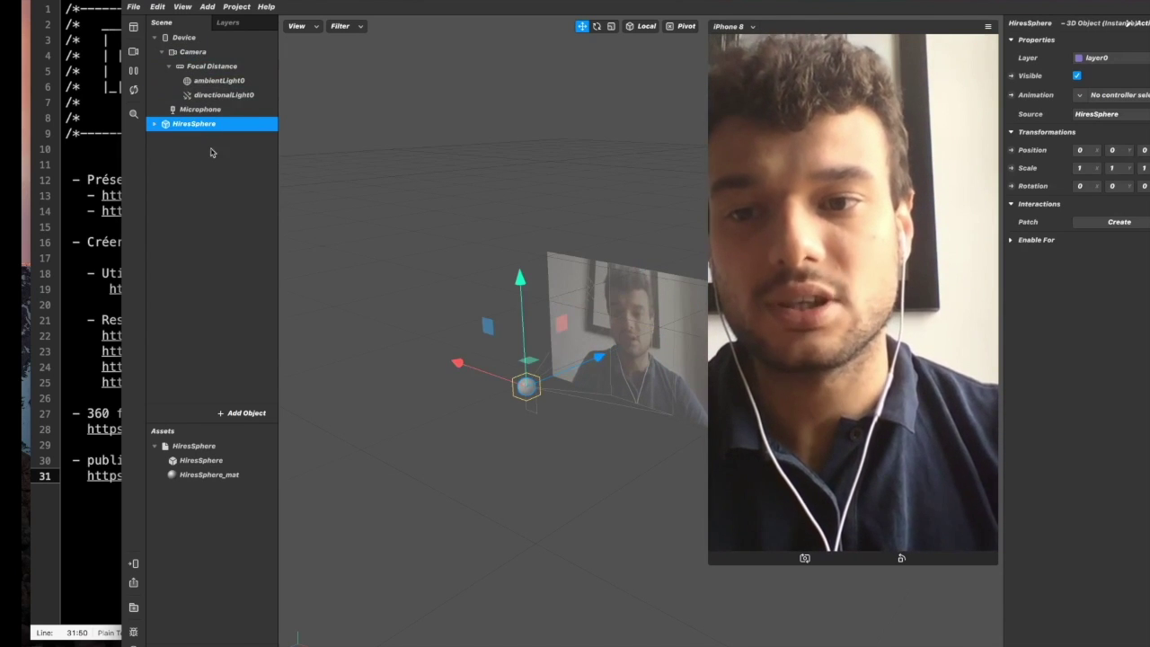
left_click(162, 54)
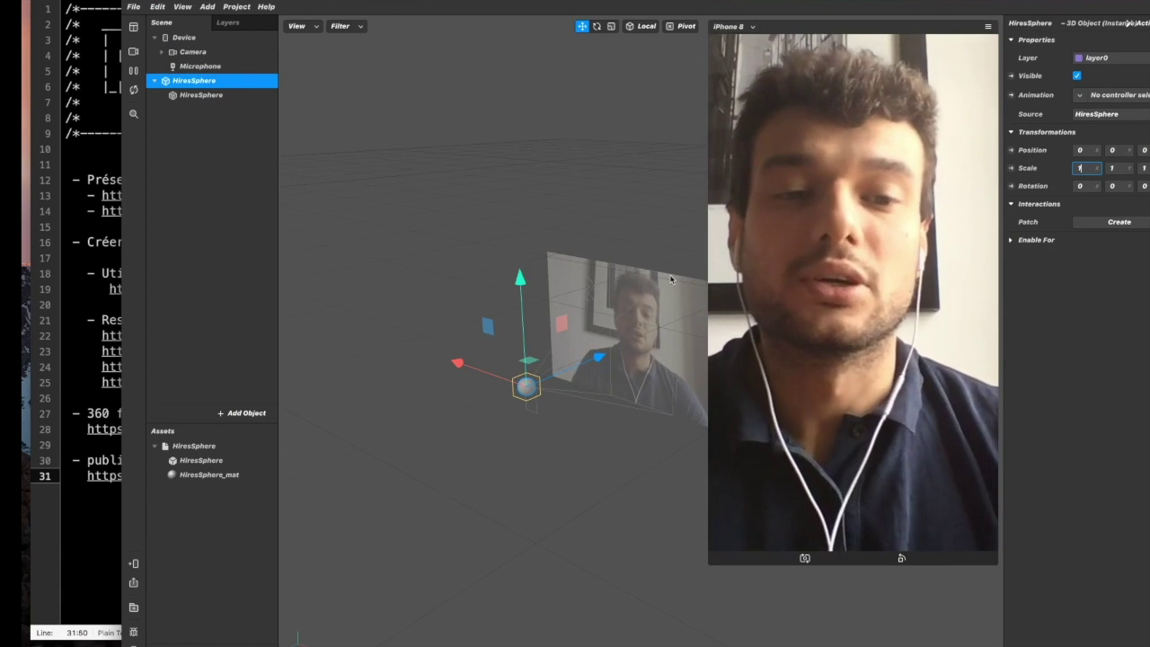
Set the scale of the mesh nested inside HiresSphere to 100 on the X, Y and Z axes.
left_click(238, 96)
left_click(236, 83)
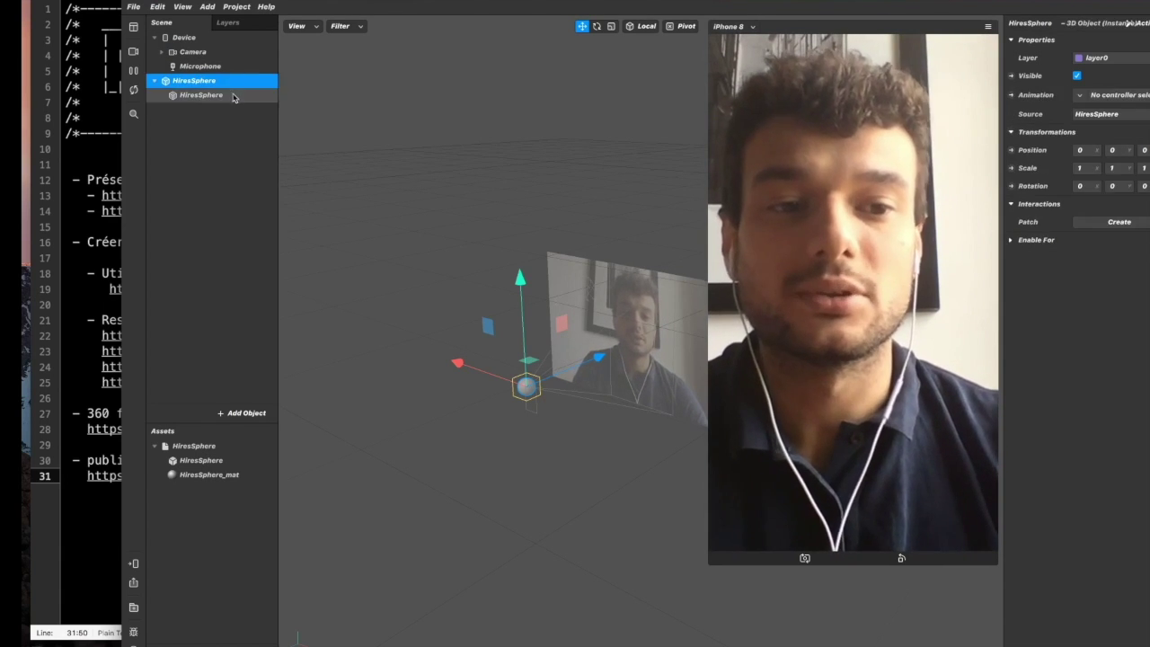
left_click(238, 94)
left_click(235, 84)
left_click(235, 95)
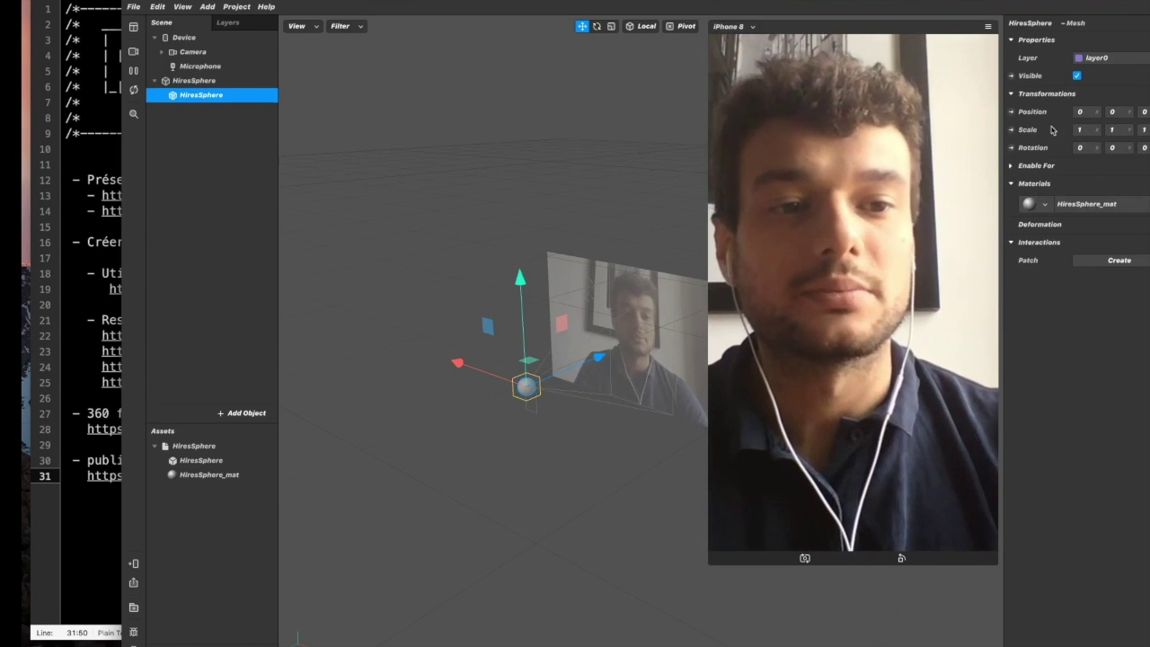
left_click(1088, 129)
type("100")
key("Tab")
type("100")
key("Tab")
type("100")
key("Return")
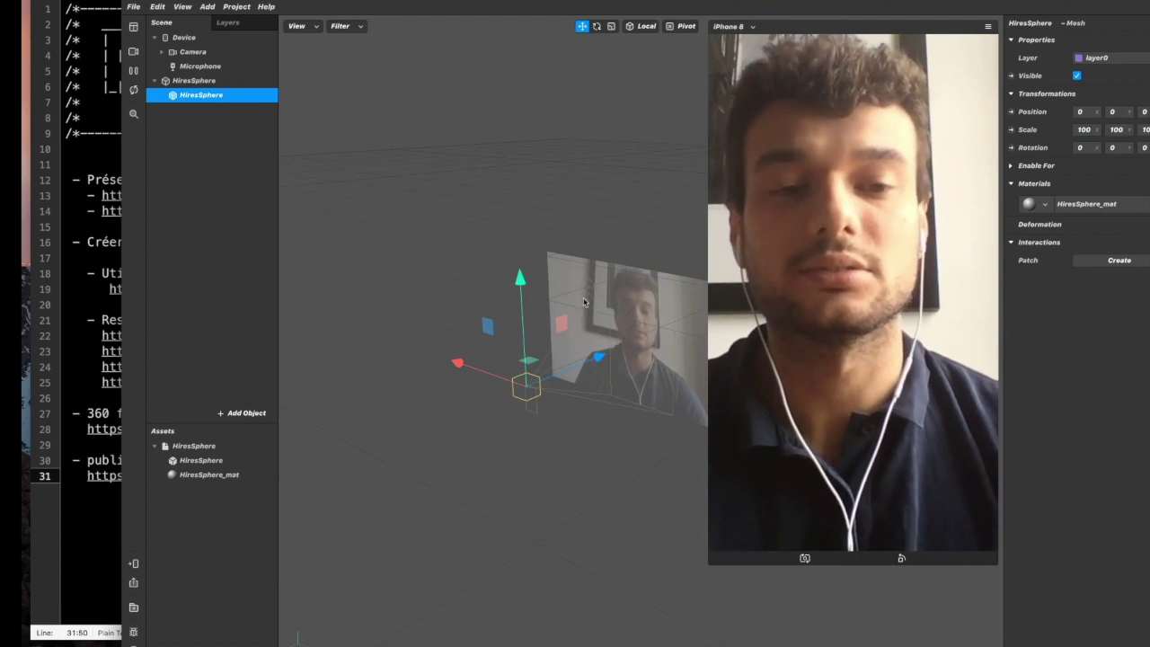
Set the albedo color of the sphere's HiresSphere_mat material to Carnation pink at 100% opacity and view the sphere from outside.
left_click(1084, 205)
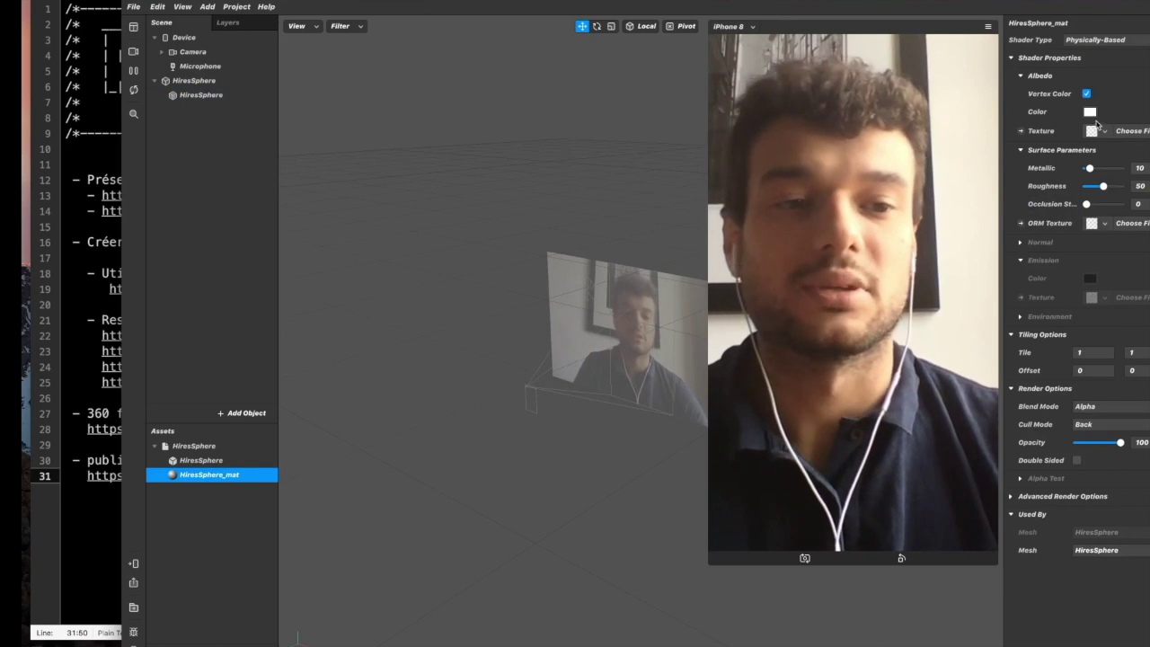
left_click(1090, 112)
left_click_drag(315, 344, 622, 112)
left_click(479, 243)
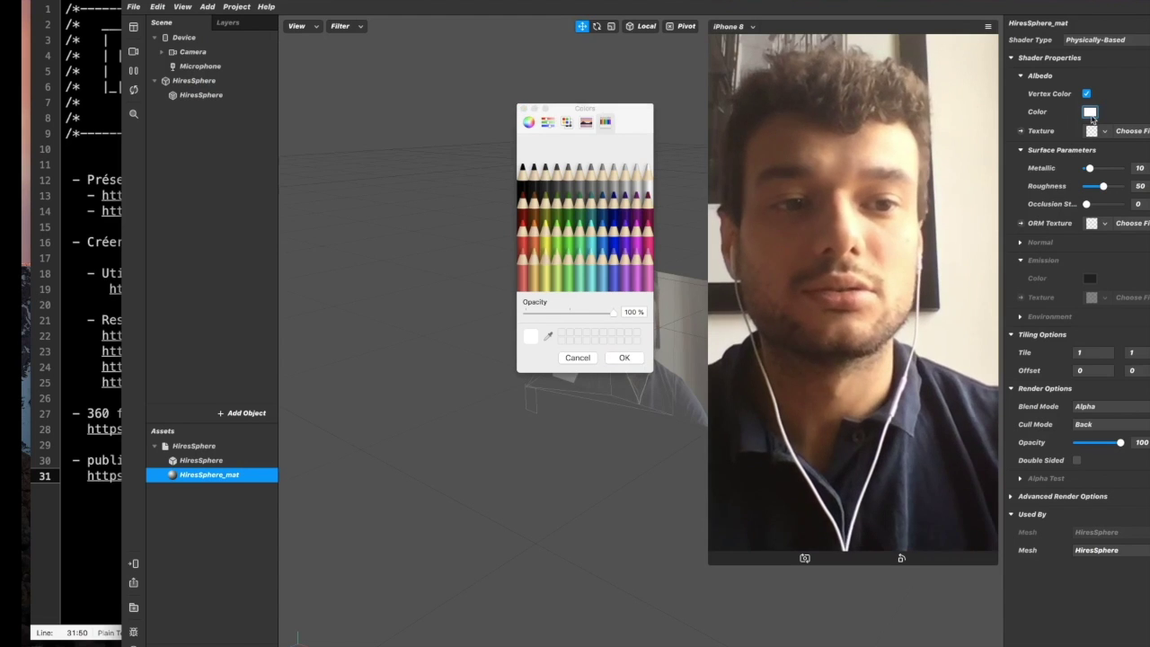
left_click(645, 265)
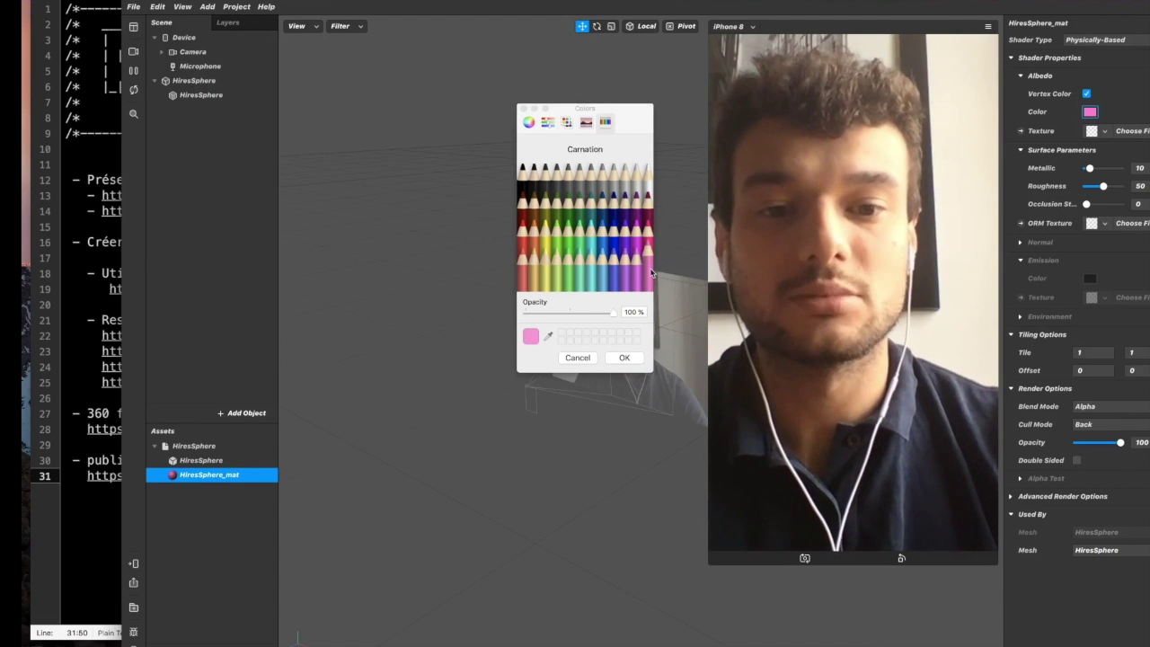
left_click(625, 357)
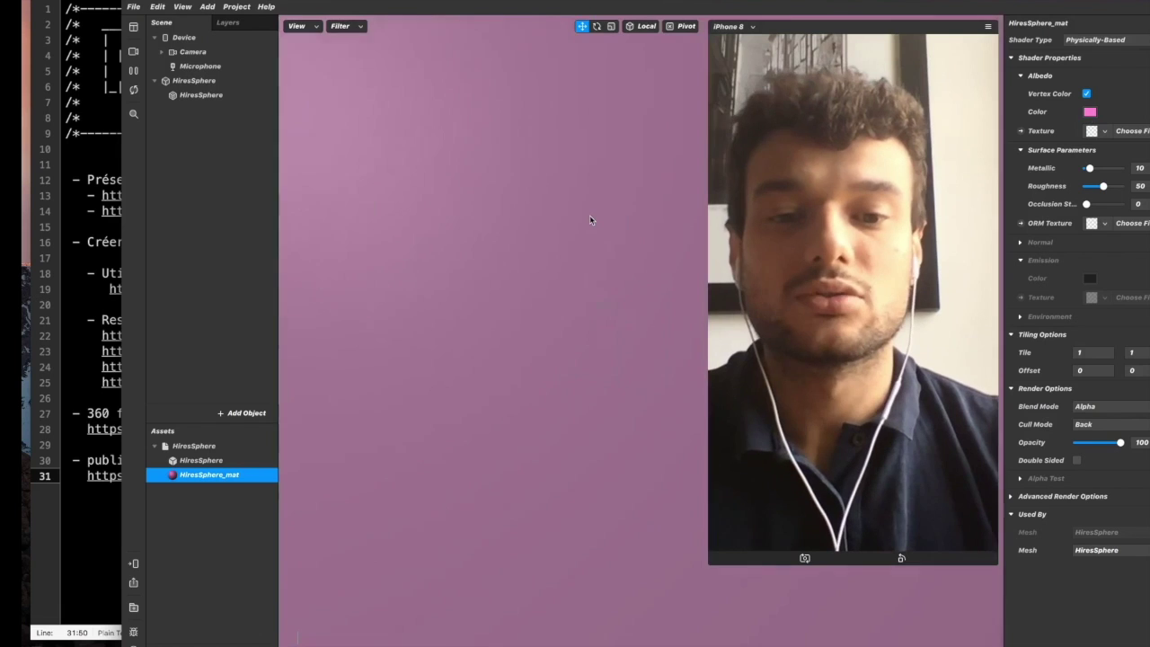
scroll(590, 218, "down", 5)
middle_click_drag(592, 219, 550, 247)
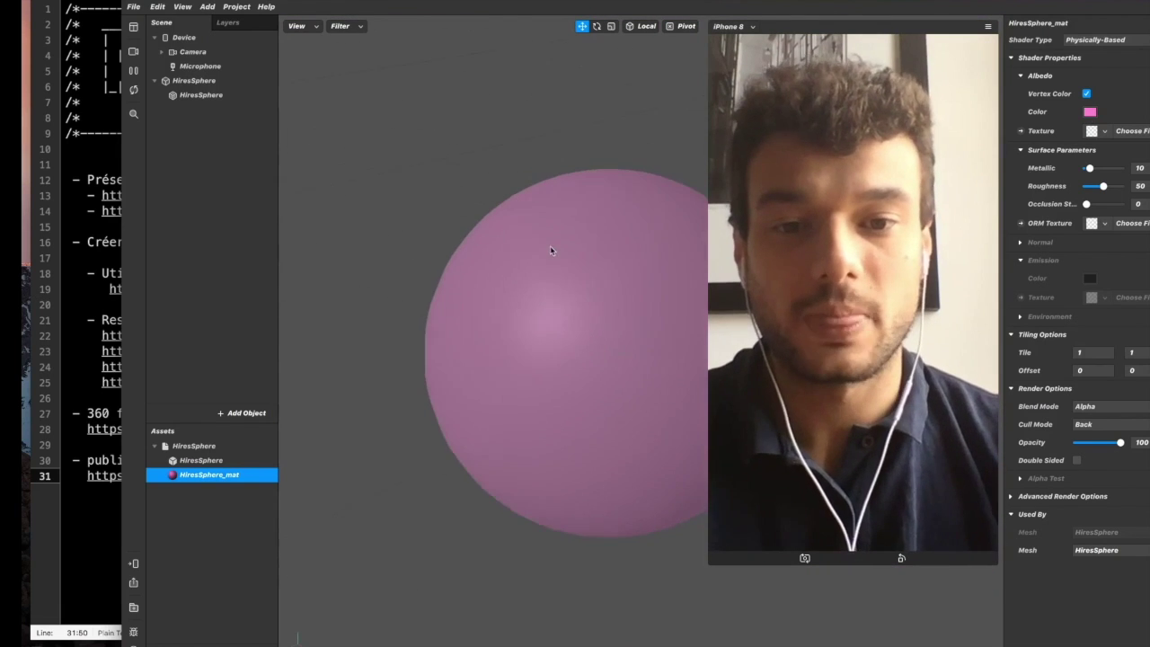
Change the HiresSphere_mat shader type to Flat and inspect the sphere from outside and inside.
left_click(1105, 40)
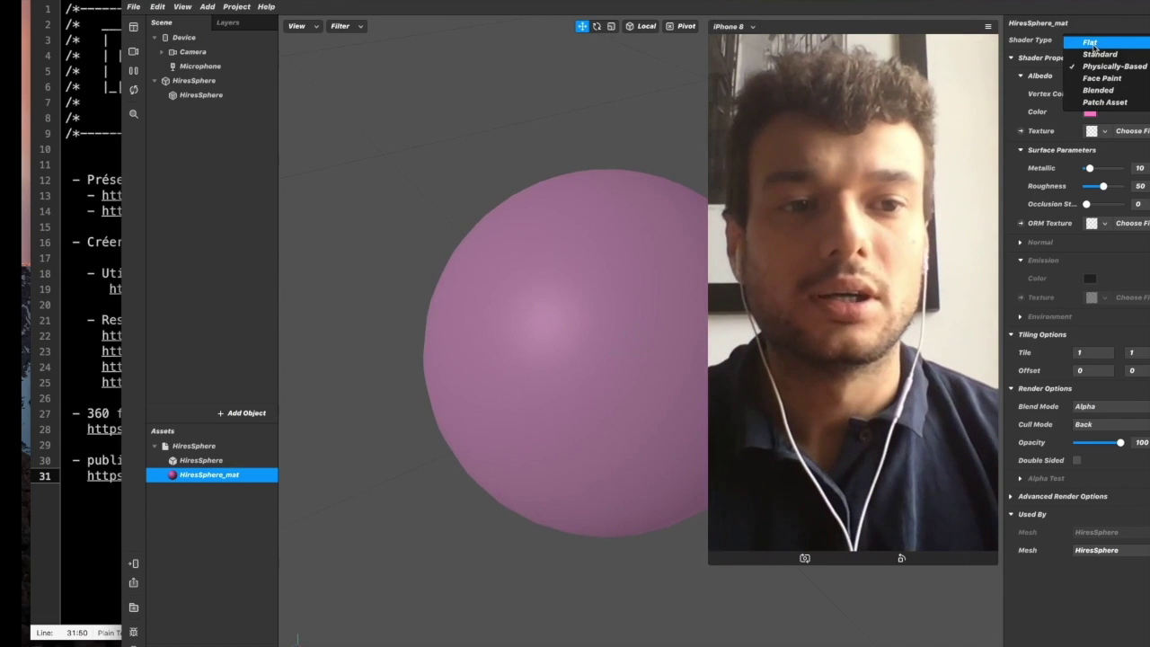
left_click(1114, 43)
scroll(626, 341, "up", 5)
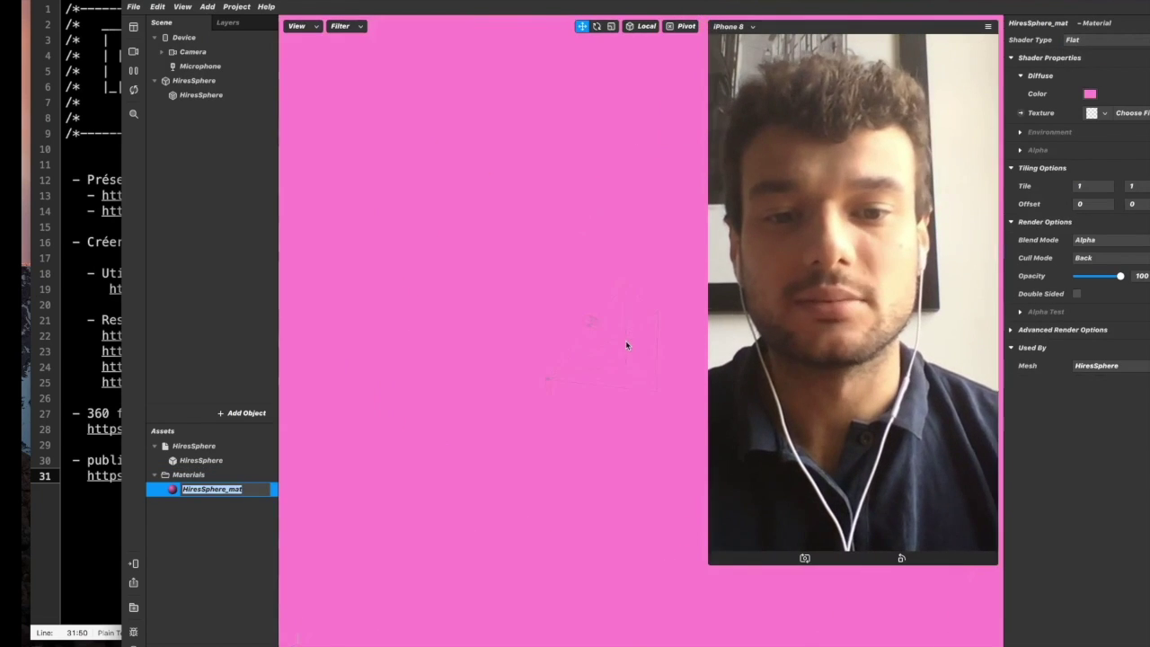
scroll(626, 341, "down", 5)
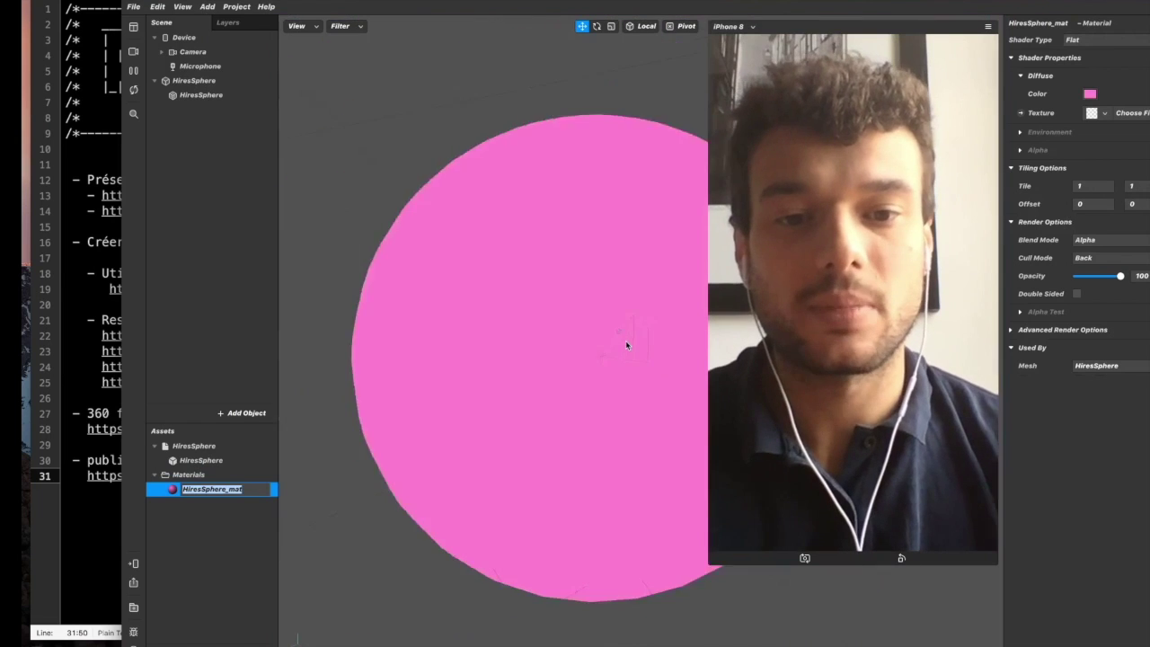
scroll(643, 324, "up", 5)
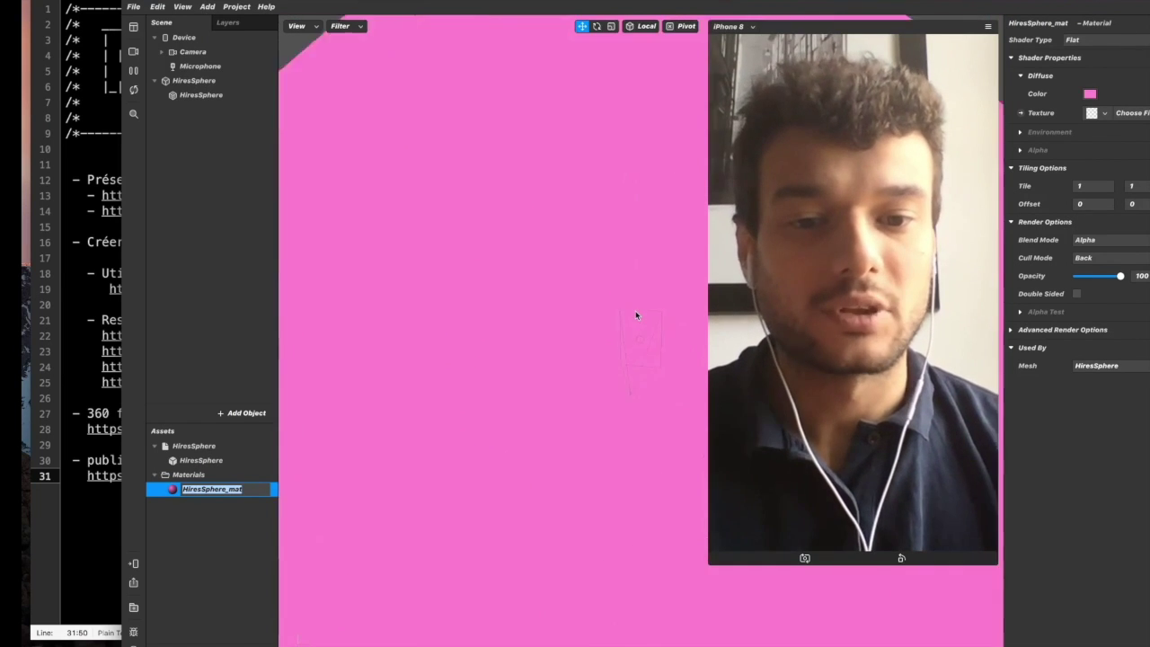
left_click_drag(632, 199, 575, 297)
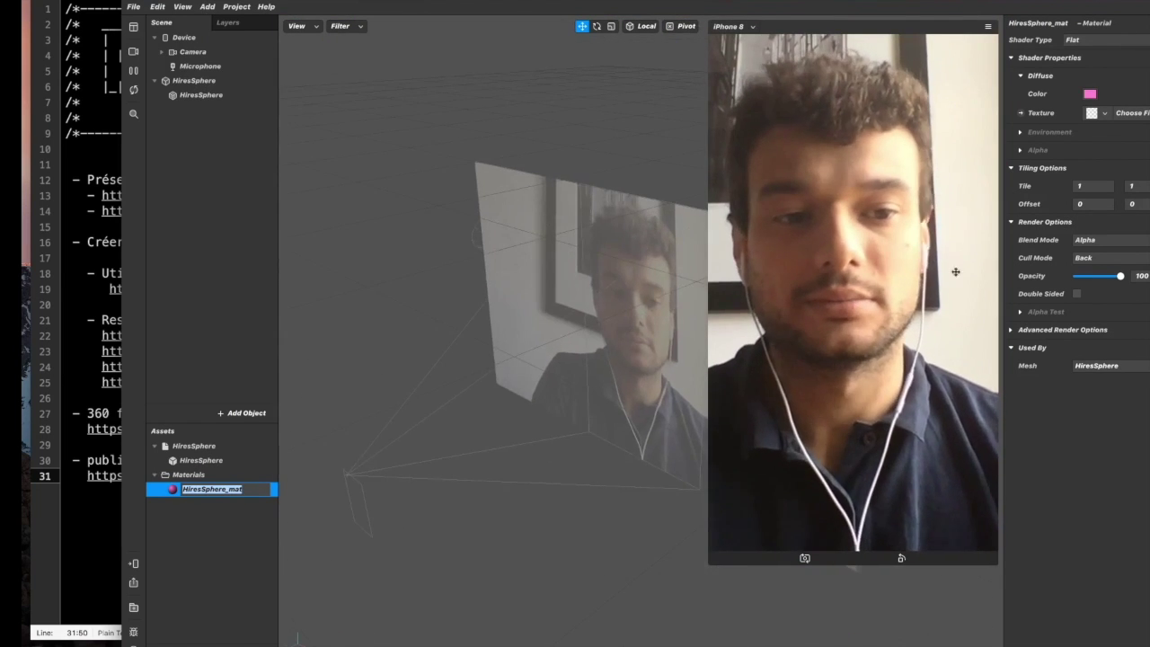
Enable Double Sided rendering on HiresSphere_mat and inspect the sphere around the camera.
left_click(1077, 294)
scroll(815, 309, "down", 10)
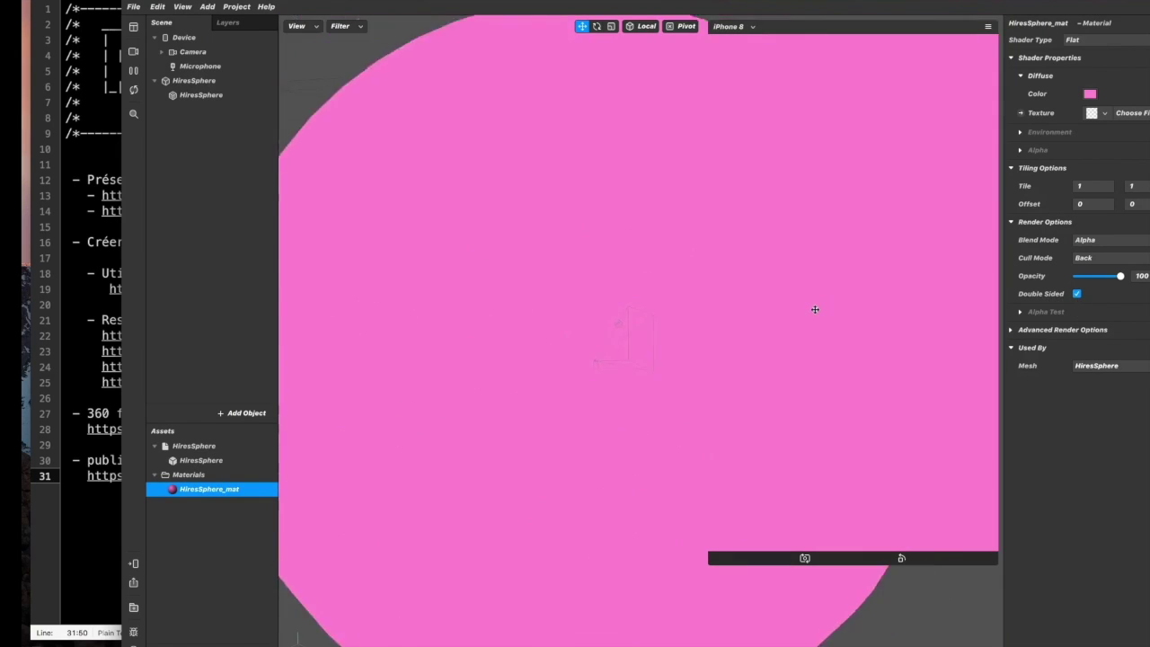
scroll(704, 324, "up", 5)
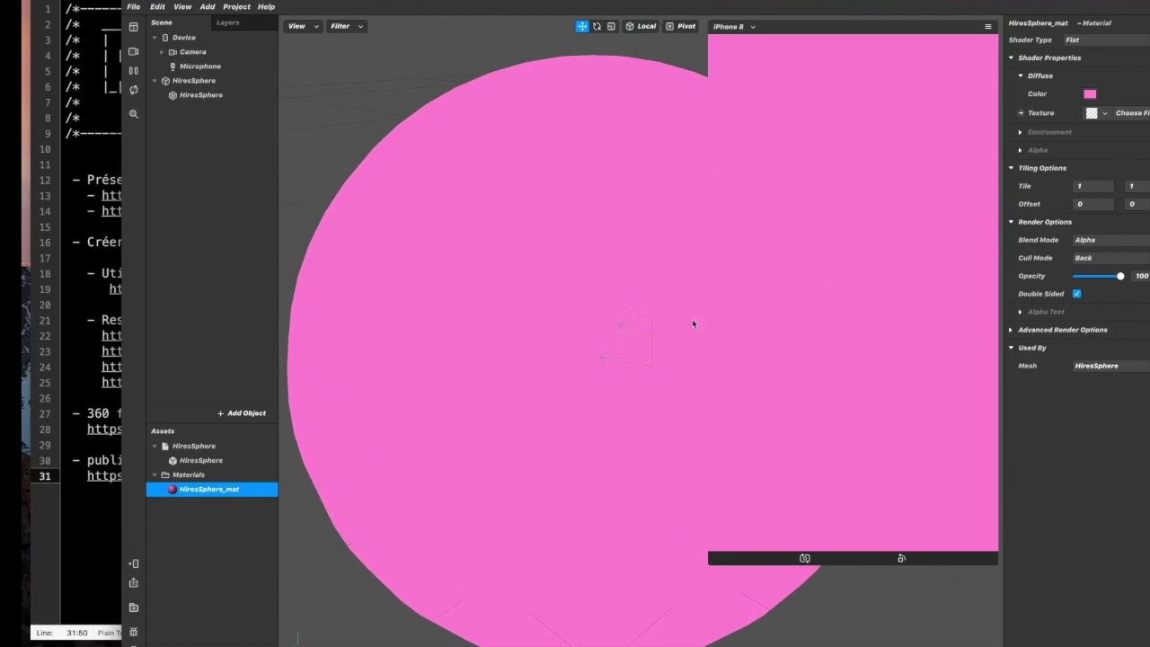
scroll(606, 329, "down", 6)
scroll(604, 331, "up", 5)
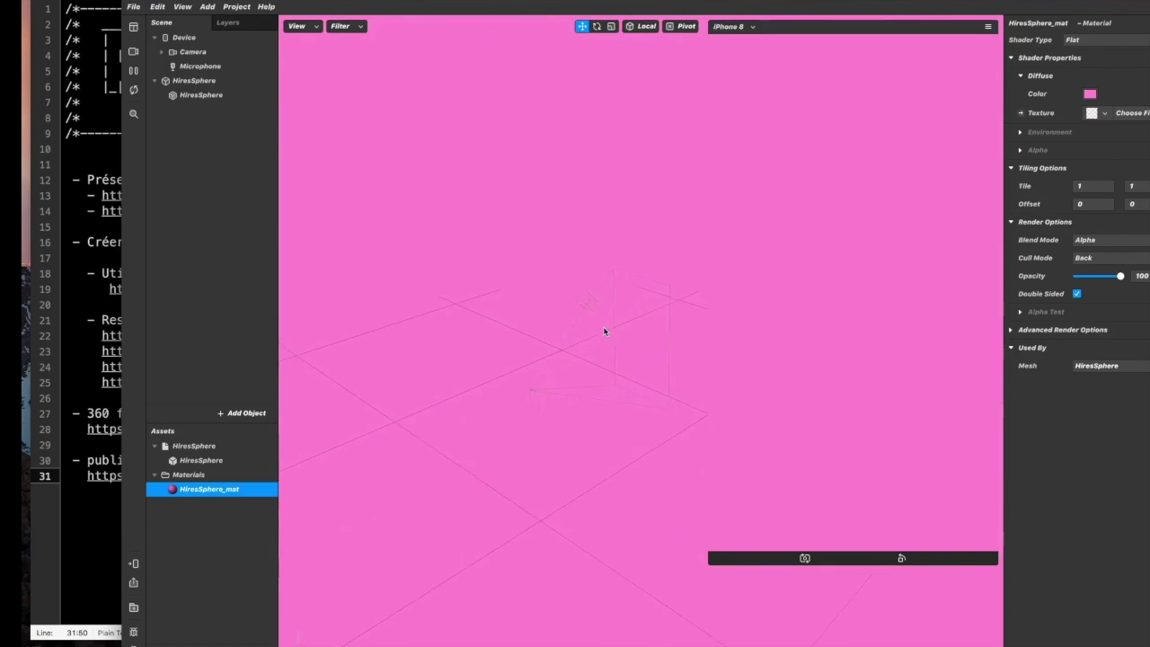
left_click_drag(604, 331, 650, 314, "alt")
Reopen the sphere mesh's HiresSphere_mat material and disable its Double Sided rendering.
left_click(650, 314)
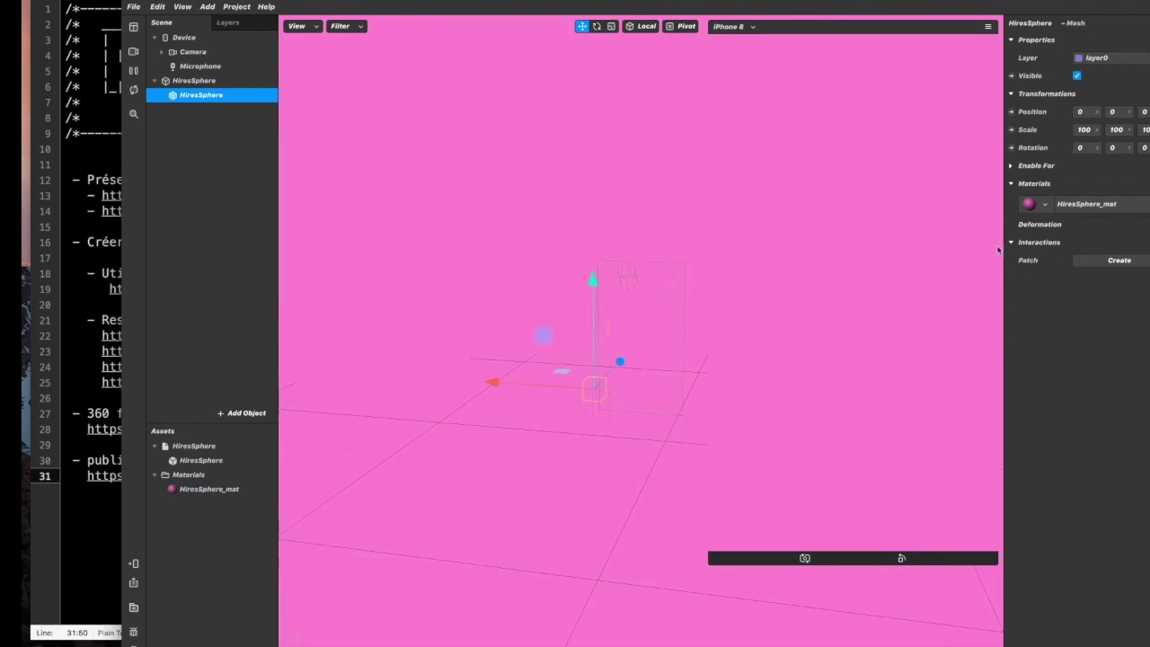
left_click(1111, 206)
left_click(1078, 294)
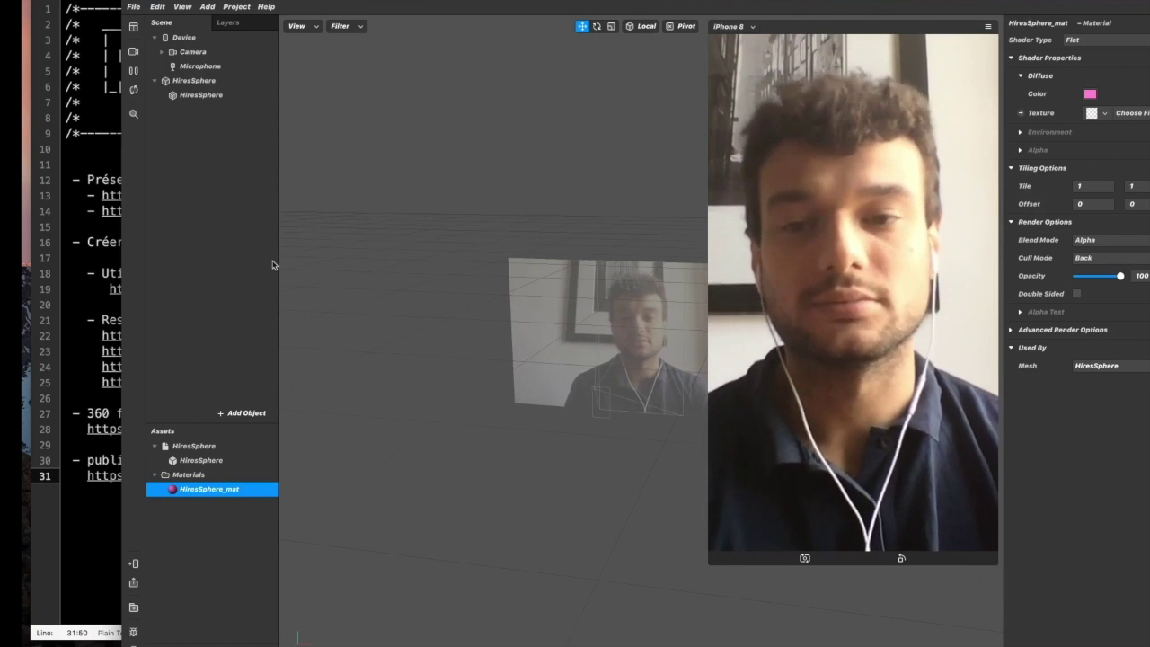
Insert a Canvas object into the scene.
left_click(246, 413)
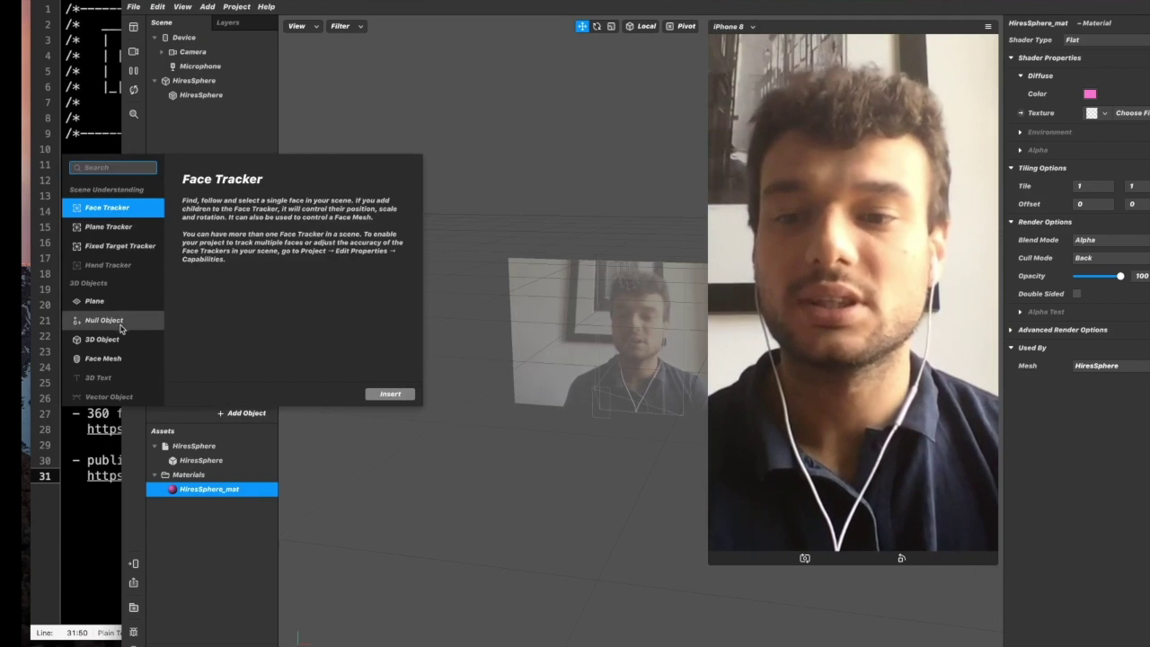
scroll(123, 330, "down", 4)
left_click(126, 293)
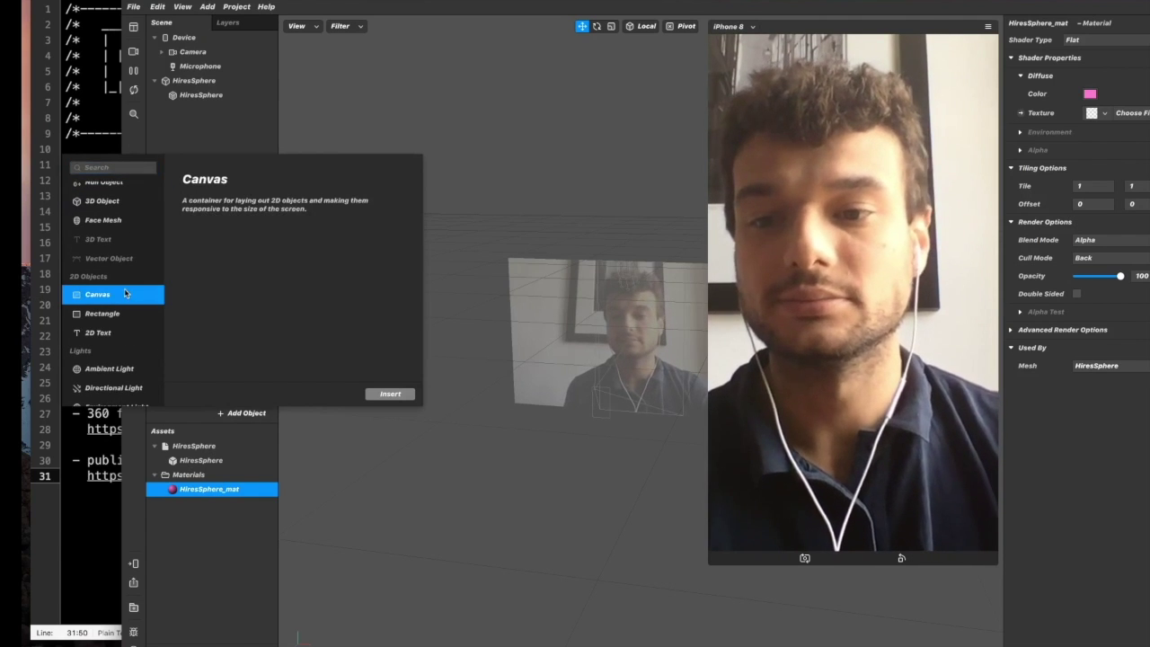
left_click(390, 393)
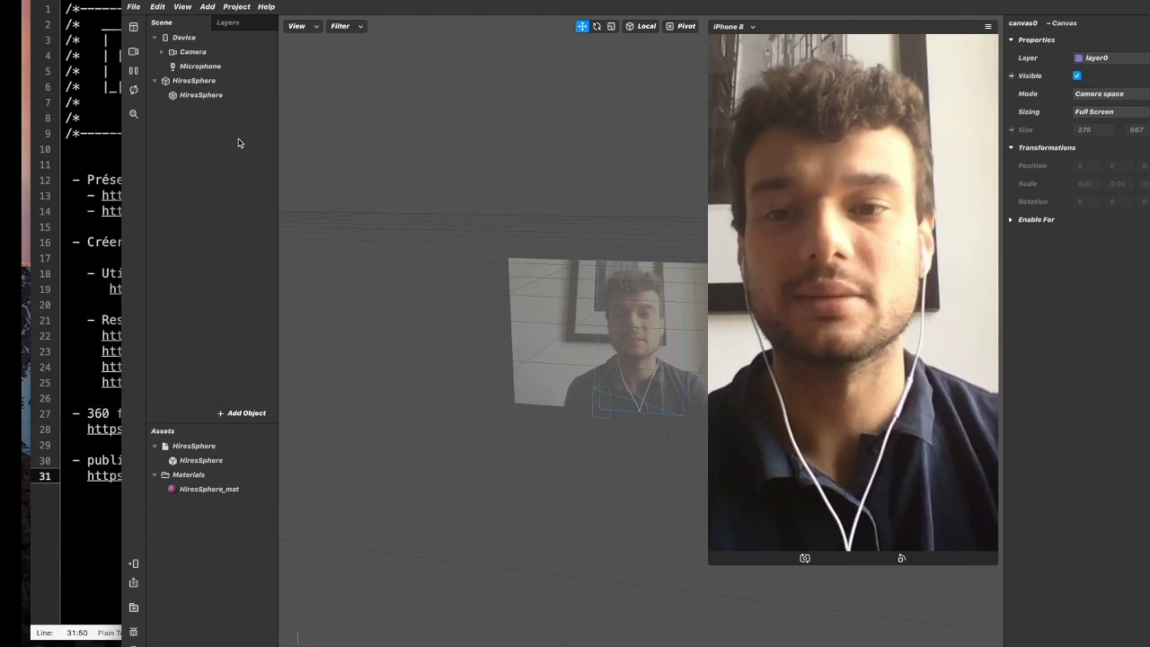
Add a rectangle as a child of canvas0 and set its width and height to fill the canvas.
left_click(163, 51)
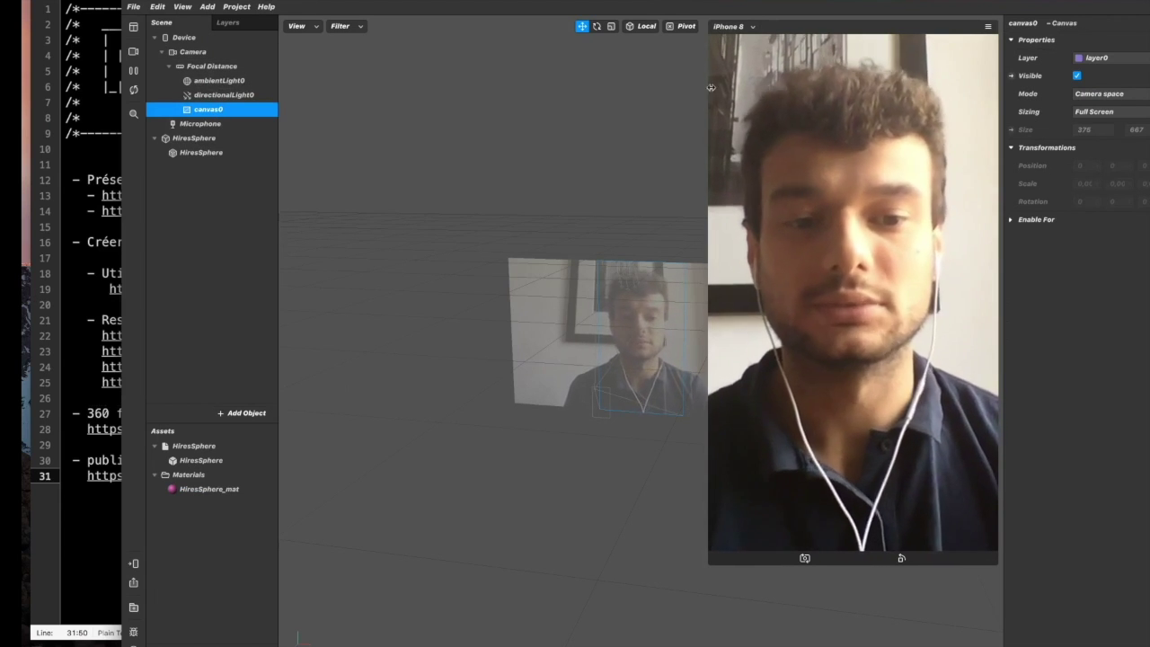
right_click(231, 112)
mouse_move(261, 126)
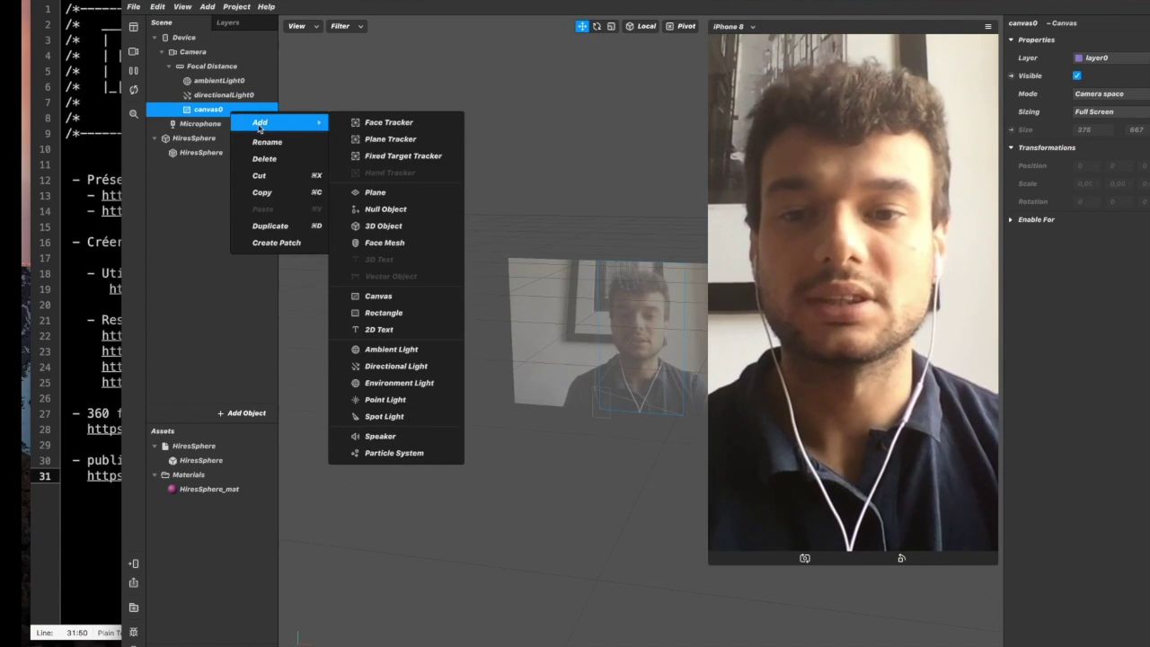
left_click(404, 313)
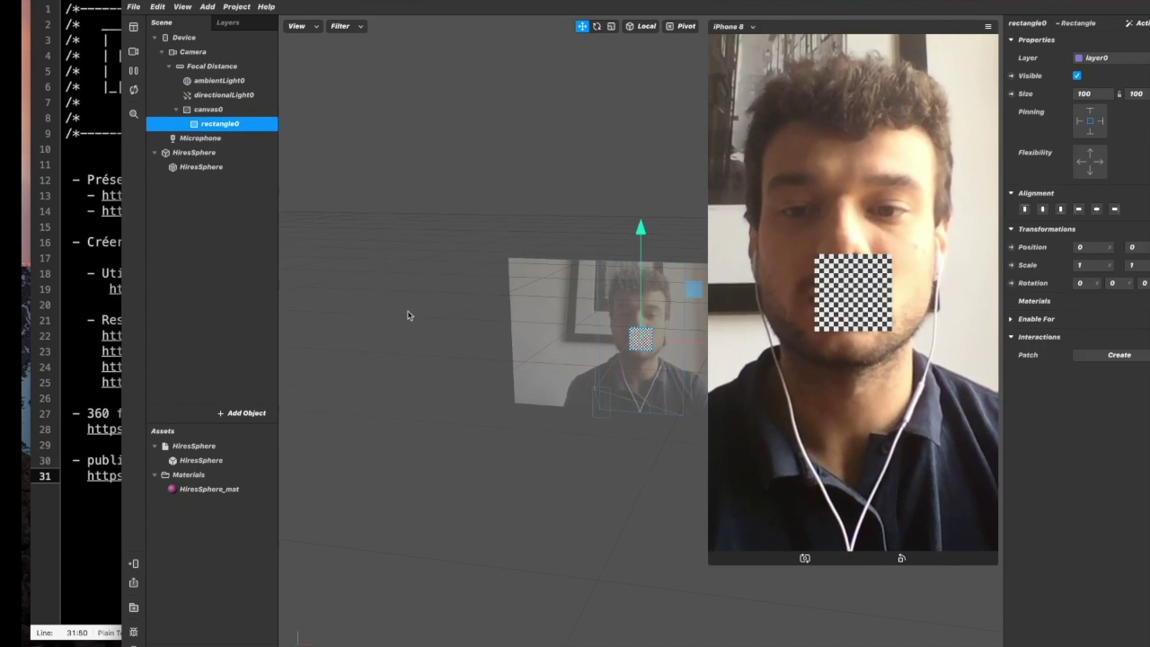
left_click(1098, 120)
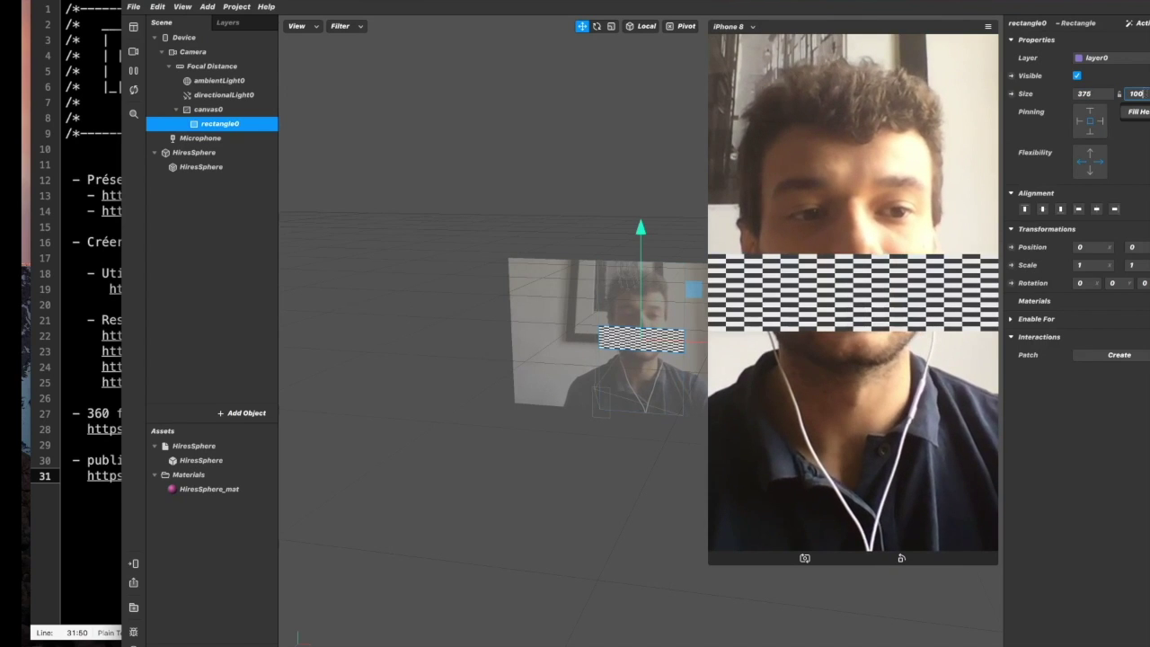
left_click(1146, 112)
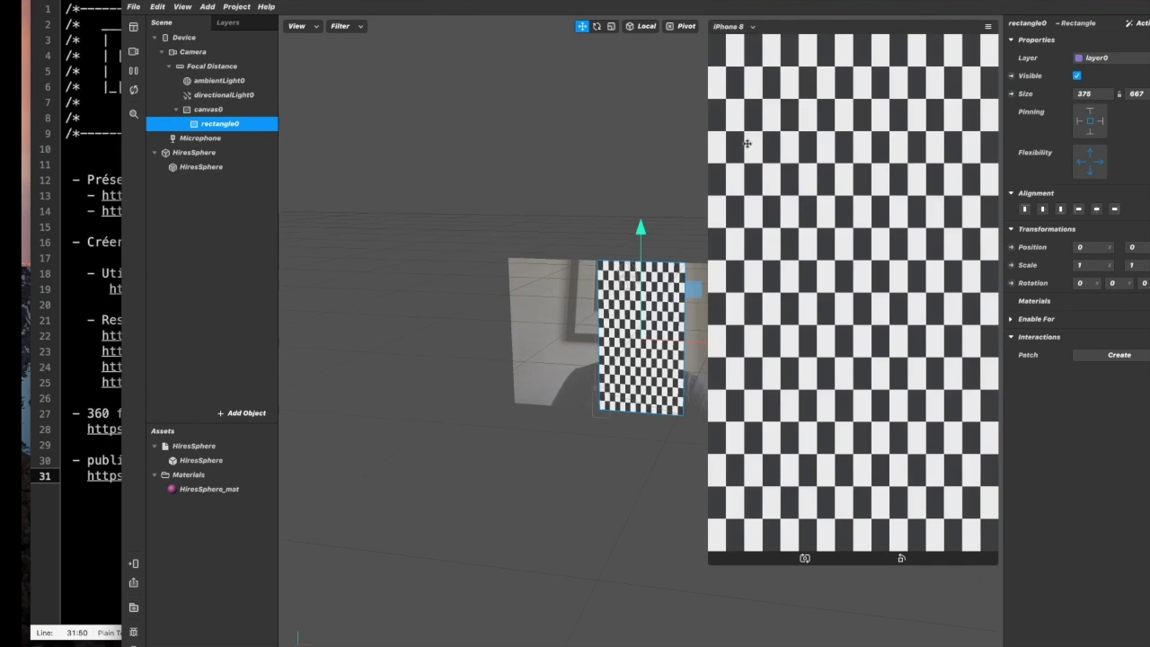
Preview the full-screen rectangle on the iPhone SE and iPad, and return the simulator to iPhone 8.
left_click(743, 25)
mouse_move(764, 30)
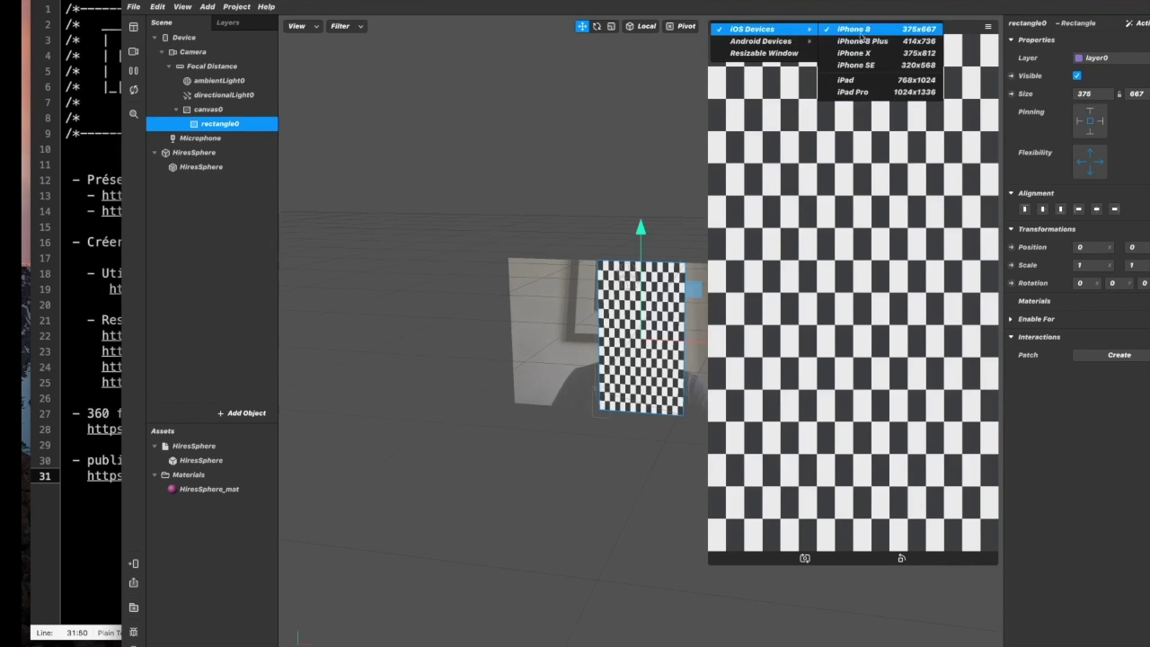
left_click(879, 66)
left_click(793, 27)
mouse_move(795, 29)
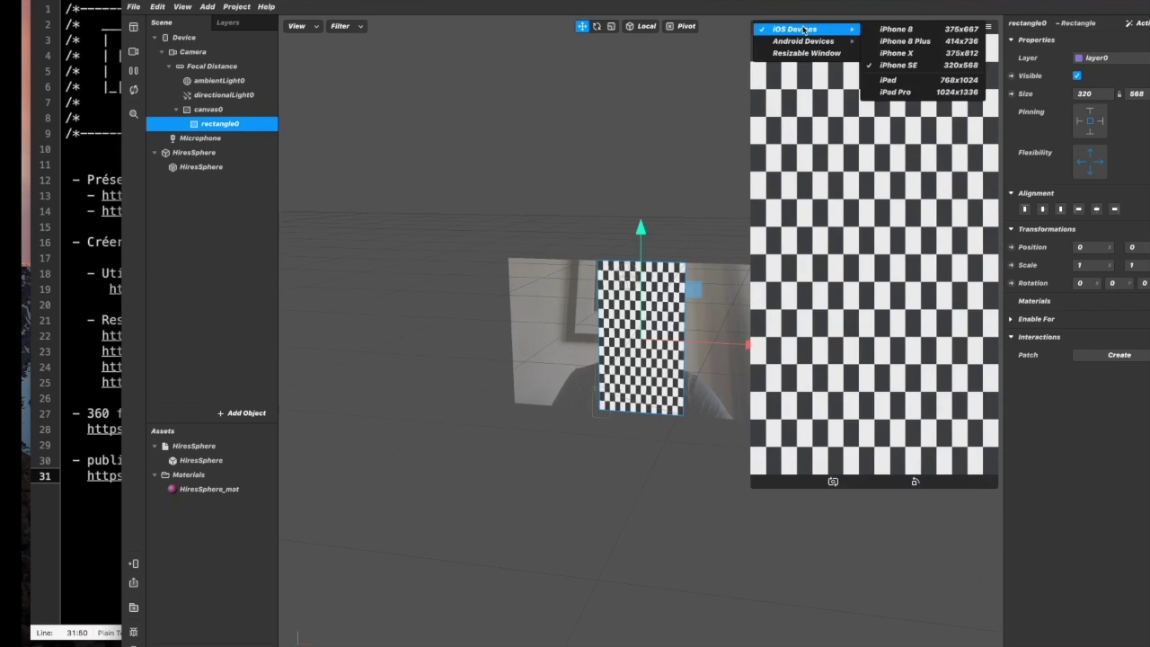
left_click(902, 86)
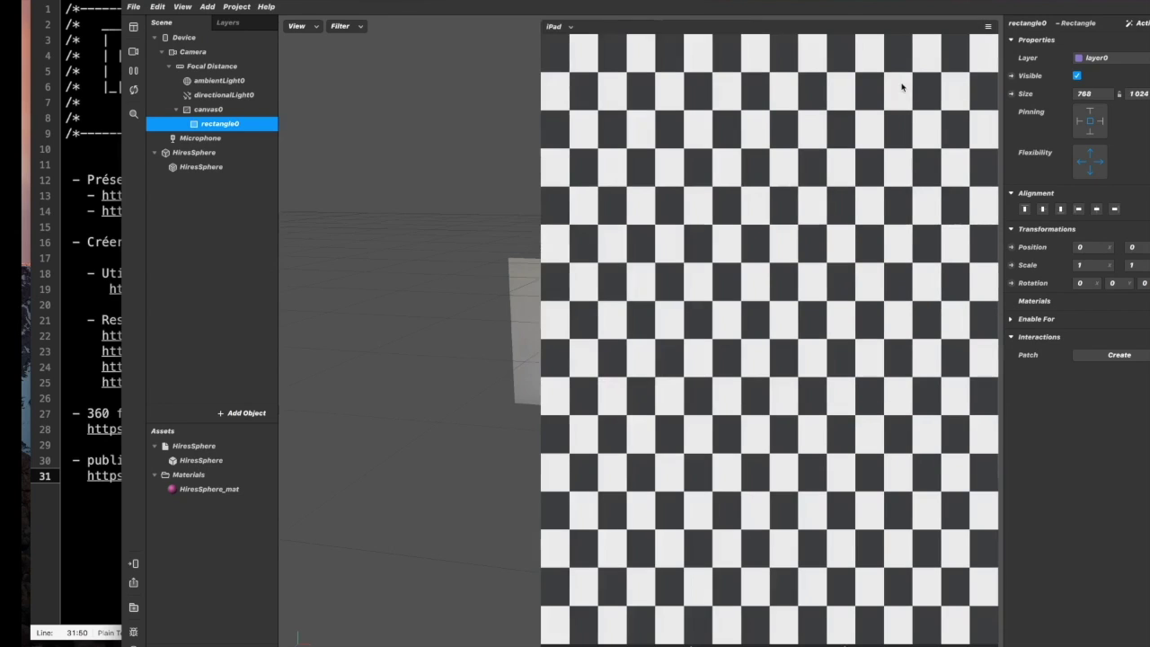
left_click(566, 27)
mouse_move(579, 34)
left_click(727, 32)
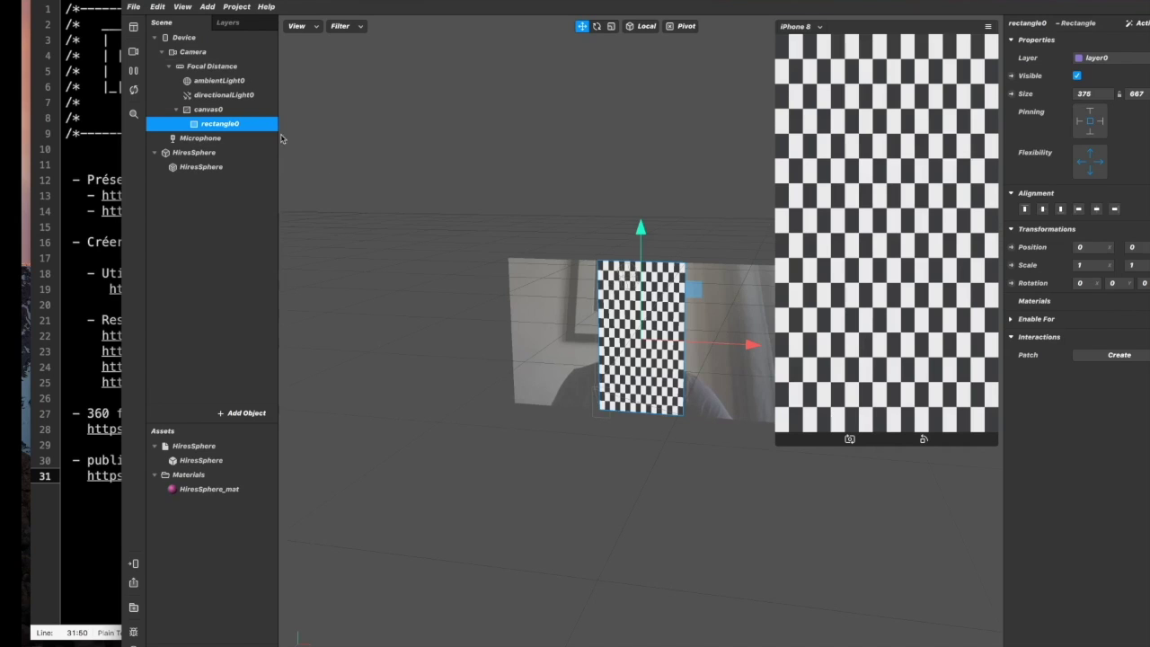
Extract a texture from the Camera.
left_click(238, 70)
left_click(223, 54)
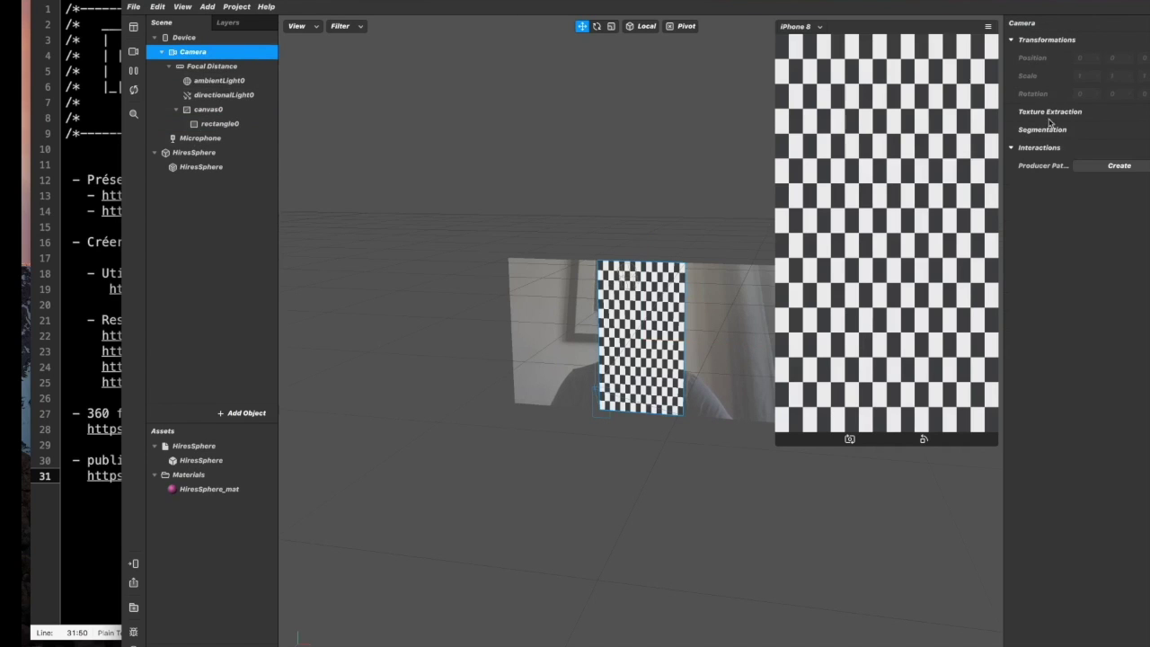
left_click(1139, 111)
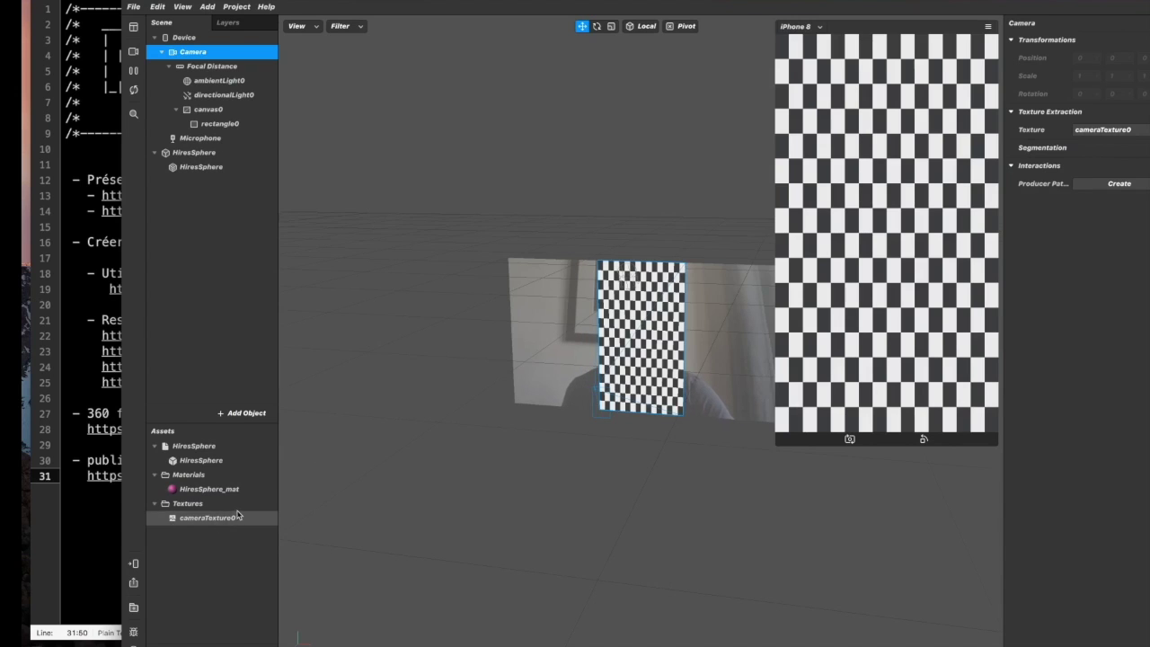
Create a new material for rectangle0 and rename it segmentation.
left_click(202, 139)
left_click(216, 125)
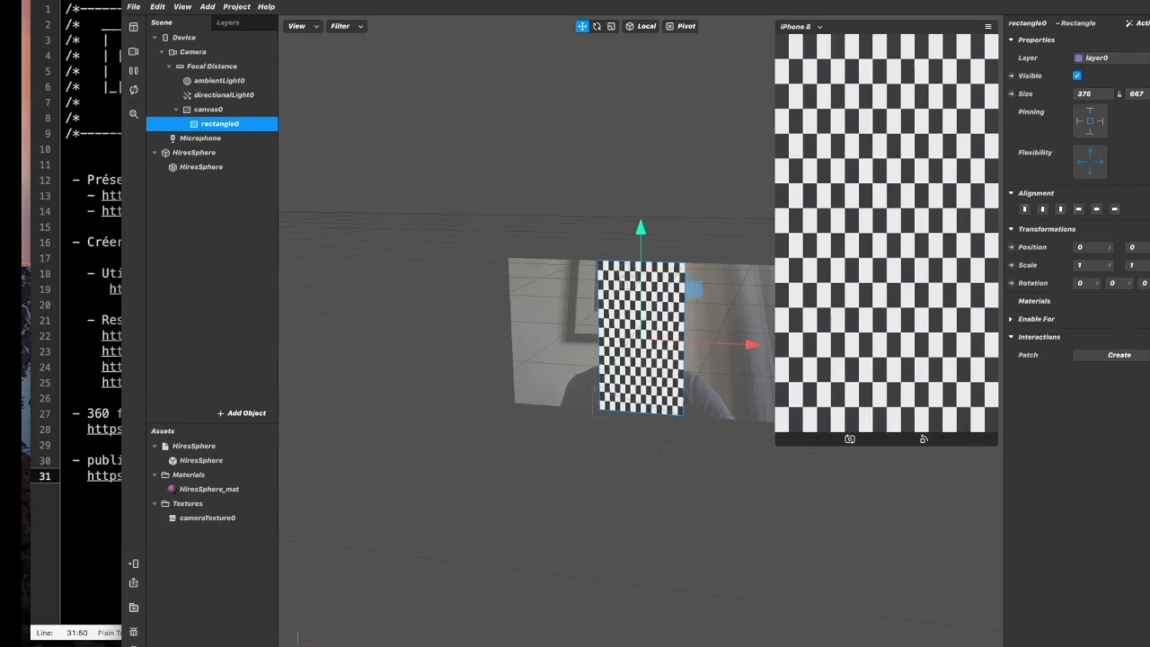
left_click(1140, 301)
left_click(1126, 339)
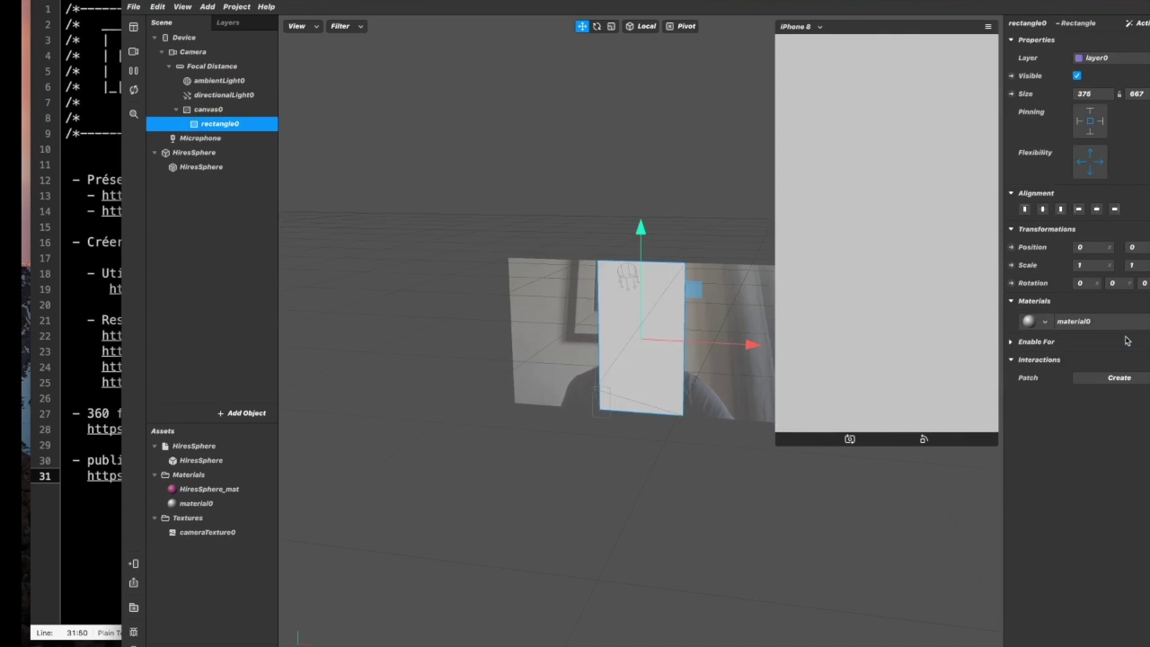
left_click(1079, 322)
double_click(1030, 23)
type("seg")
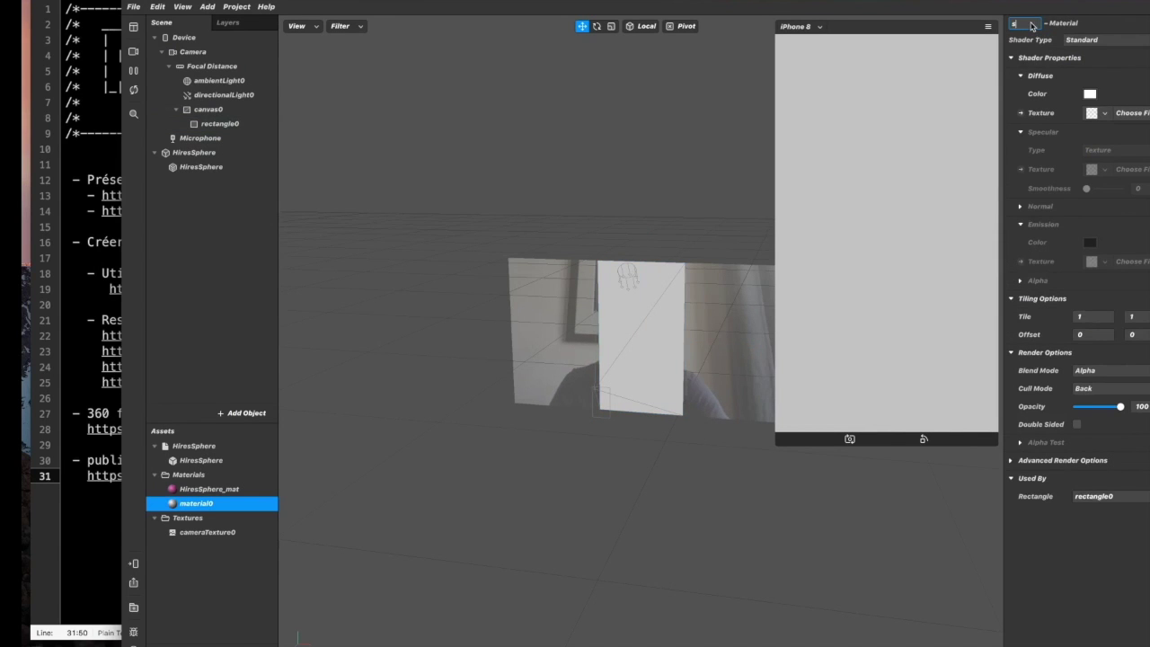
type("mentation")
key("Return")
Assign cameraTexture0 as the segmentation material's diffuse texture and change its shader type to Flat.
left_click(1098, 113)
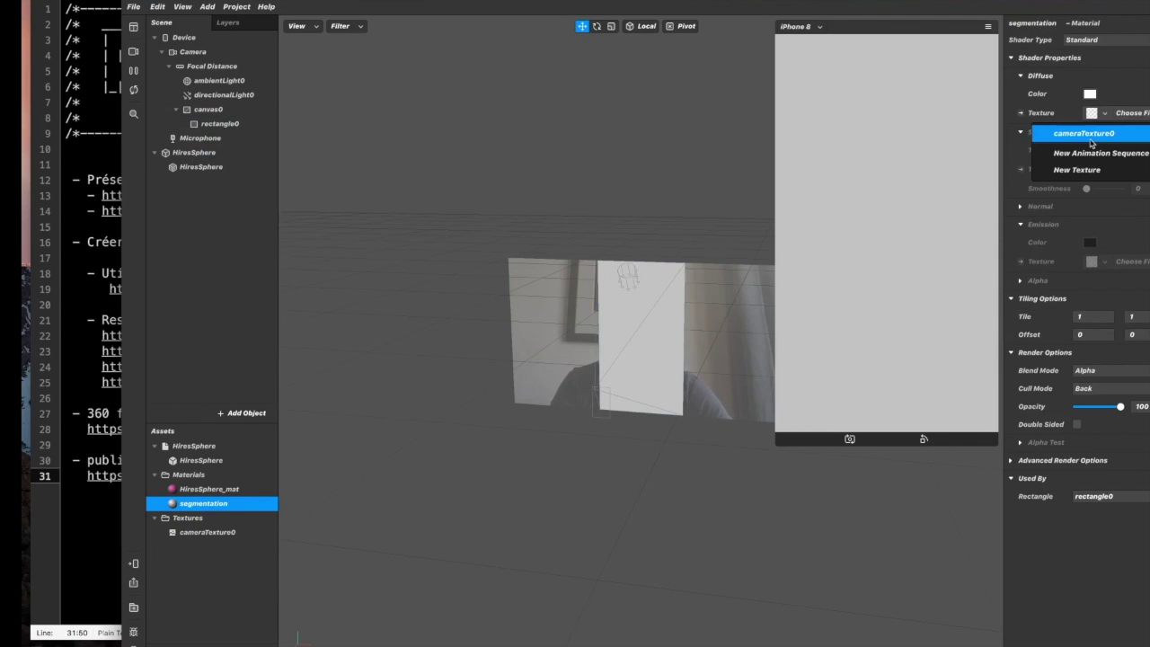
left_click(1088, 134)
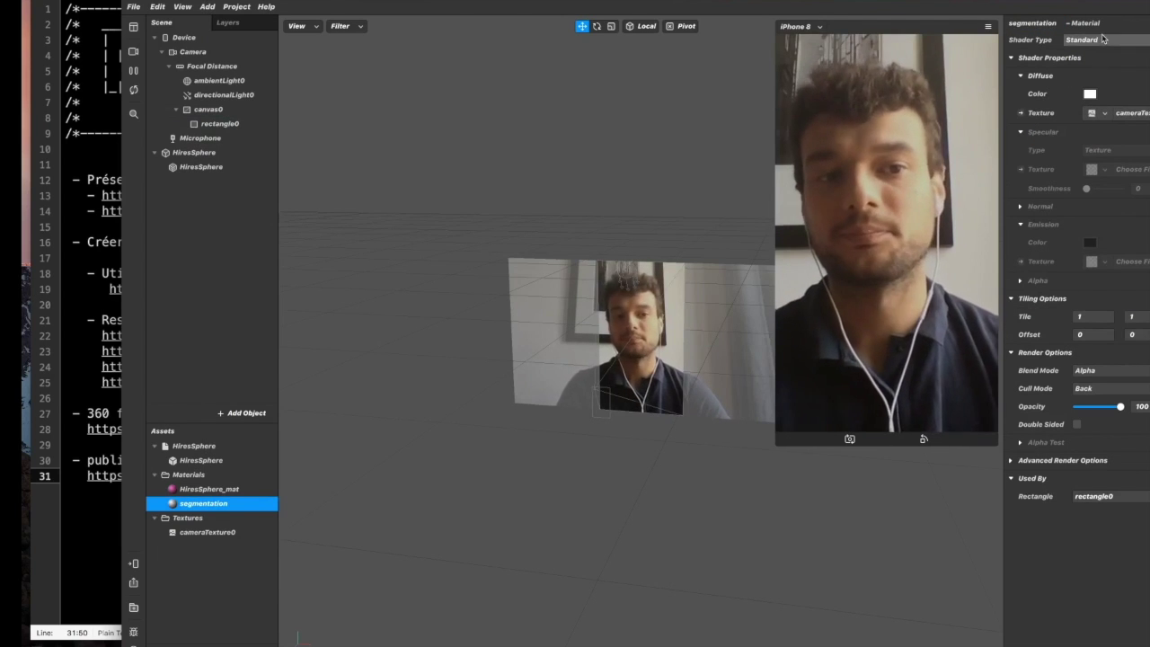
left_click(1099, 41)
left_click(1078, 43)
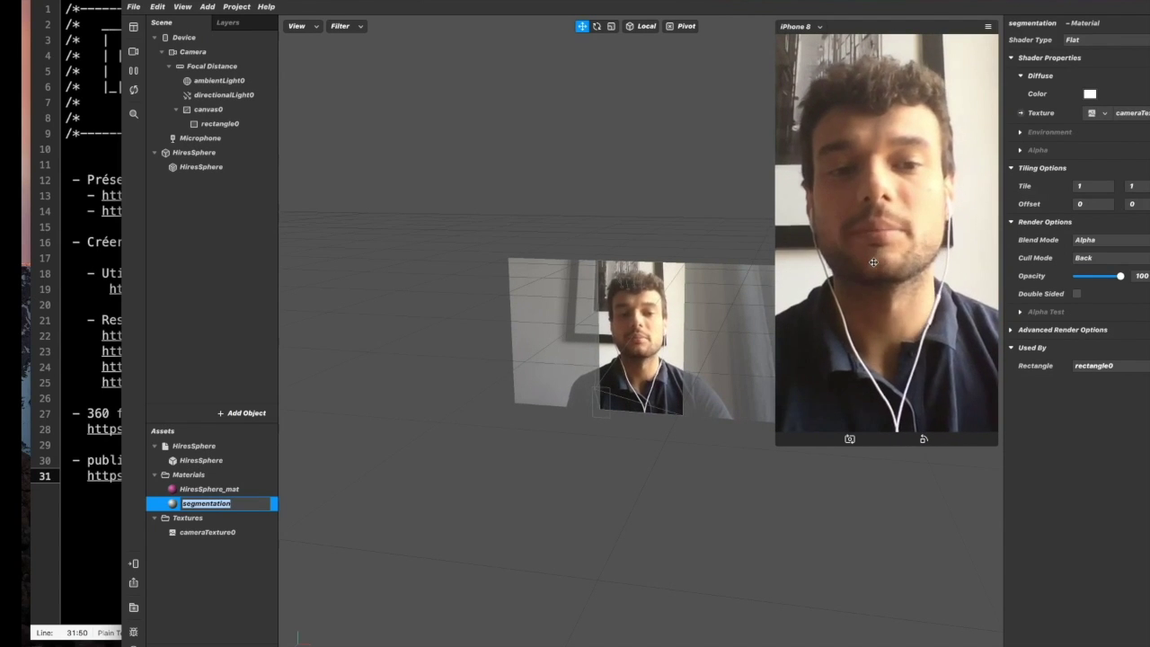
Create a person segmentation texture from the Camera and assign it as the segmentation material's alpha texture.
left_click(235, 125)
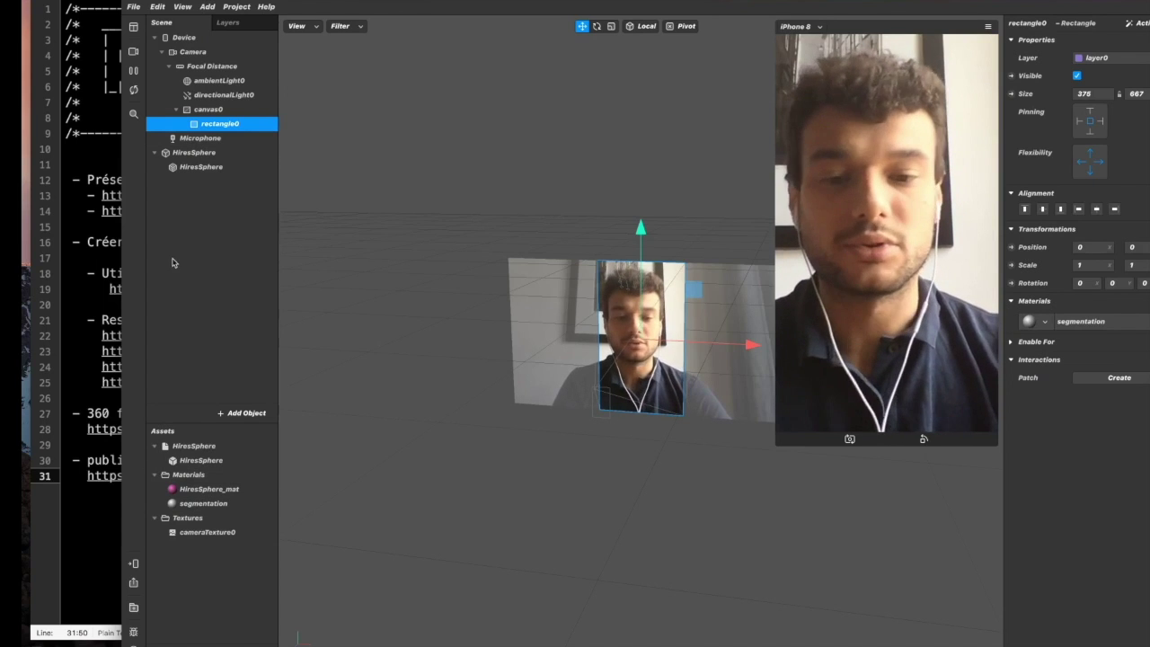
left_click(210, 54)
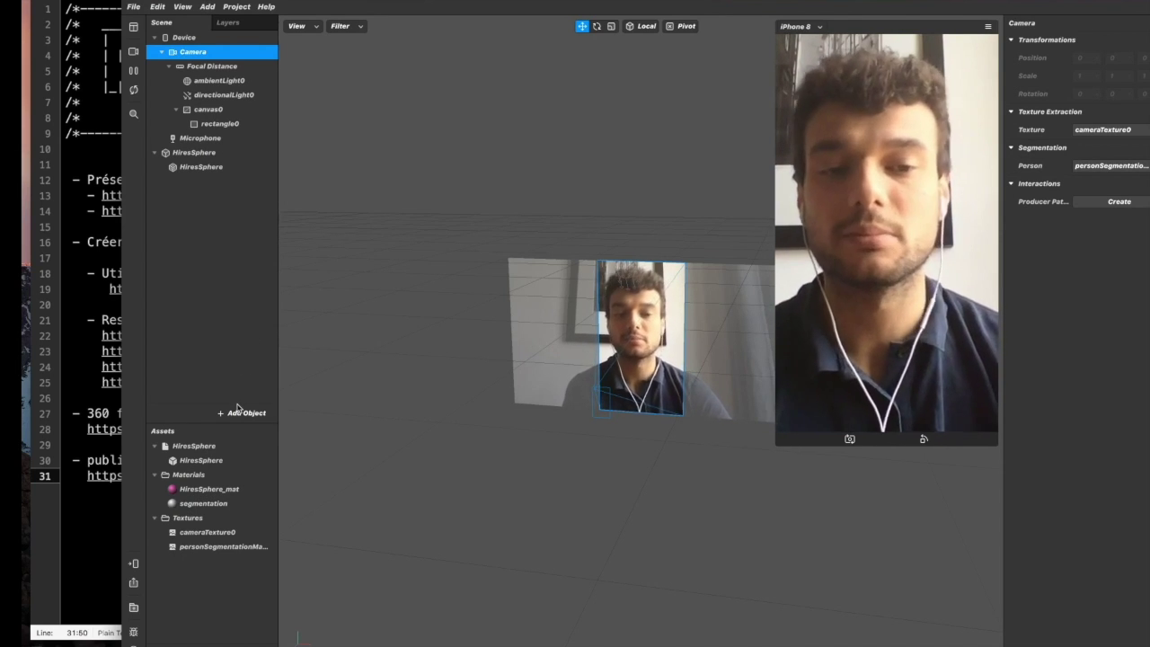
double_click(226, 505)
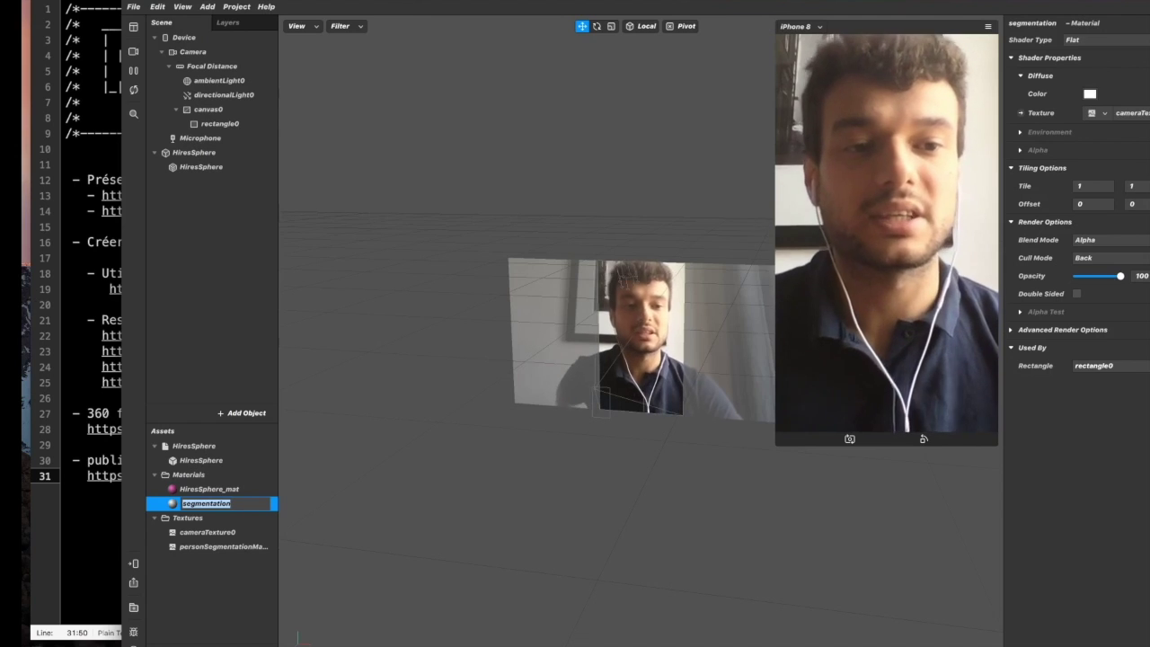
left_click(1021, 150)
left_click(1103, 187)
left_click(1082, 224)
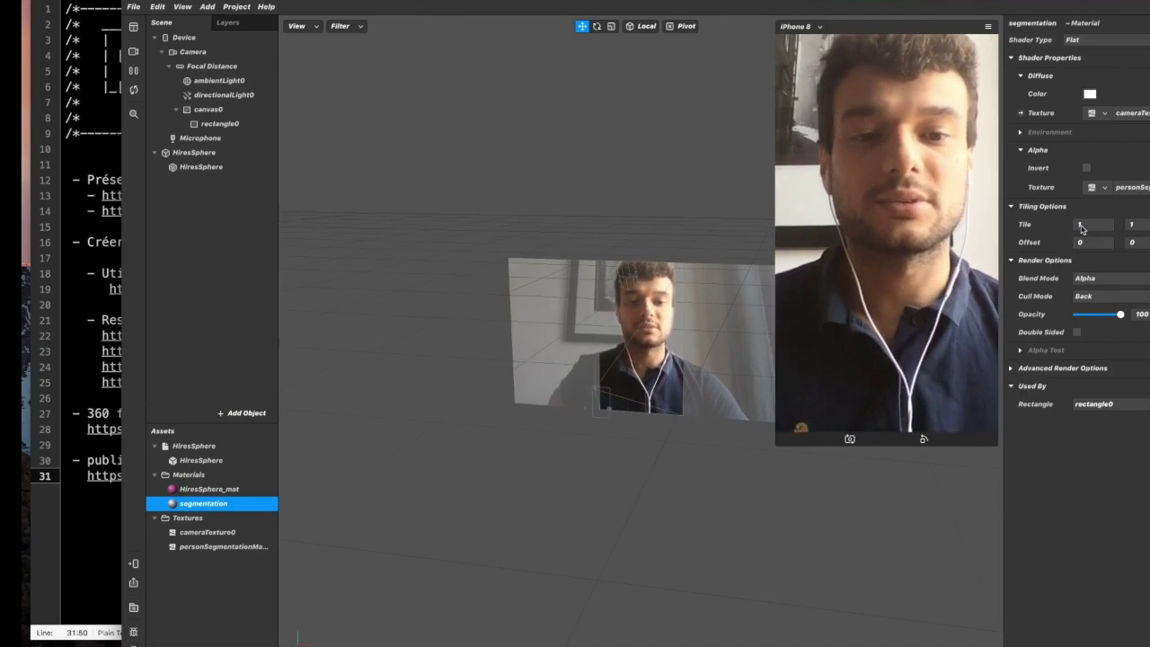
Set the segmentation material's diffuse color to Strawberry and invert its alpha.
left_click(1090, 93)
left_click(643, 259)
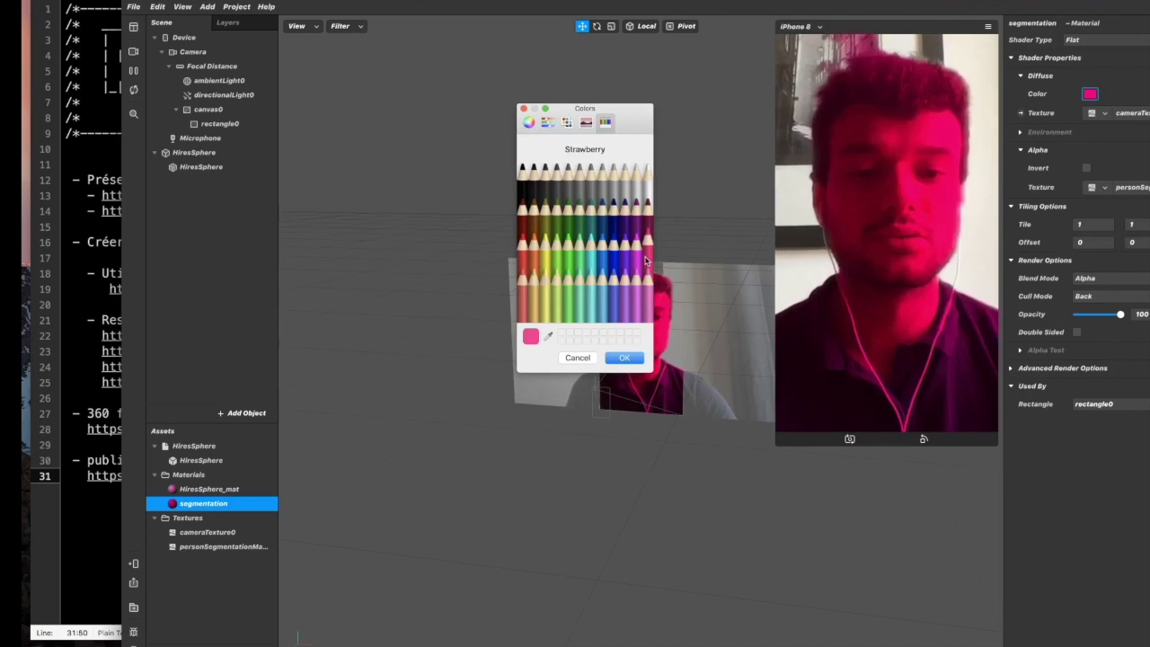
left_click(624, 357)
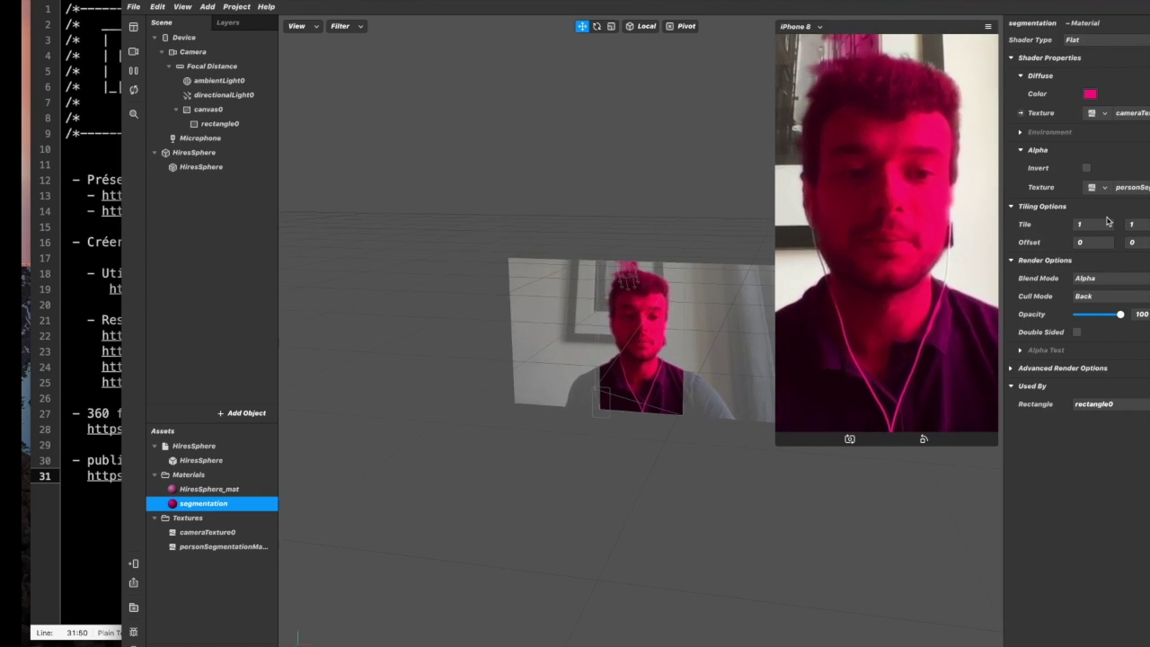
left_click(1086, 168)
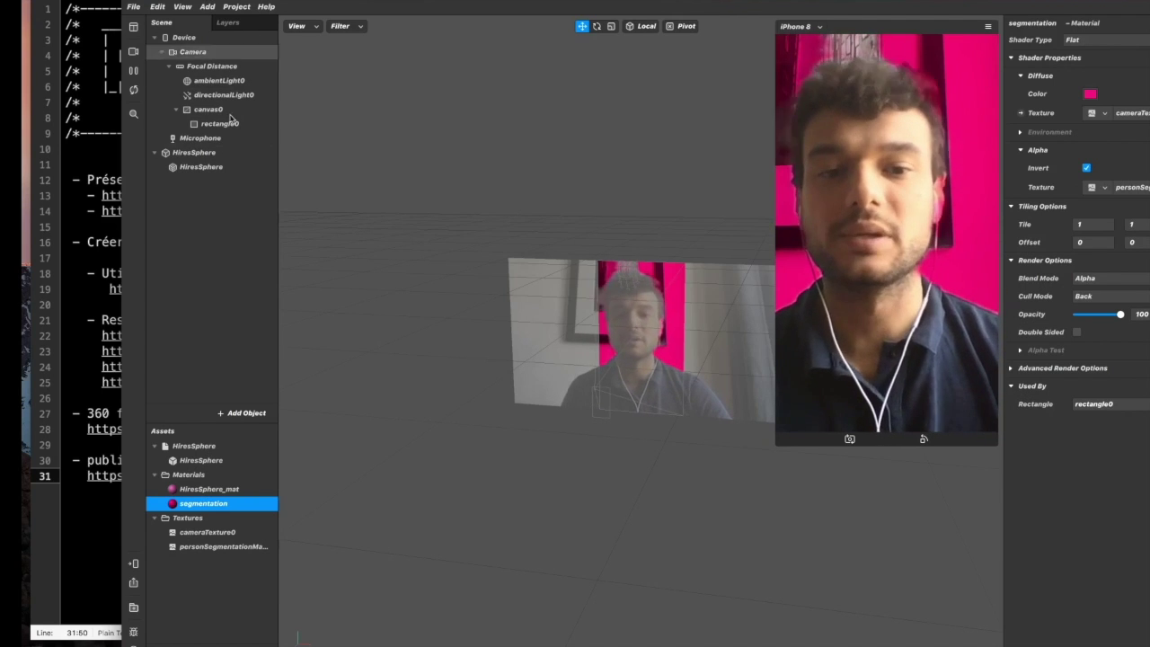
left_click(226, 154)
left_click(227, 167)
left_click(226, 154, "shift")
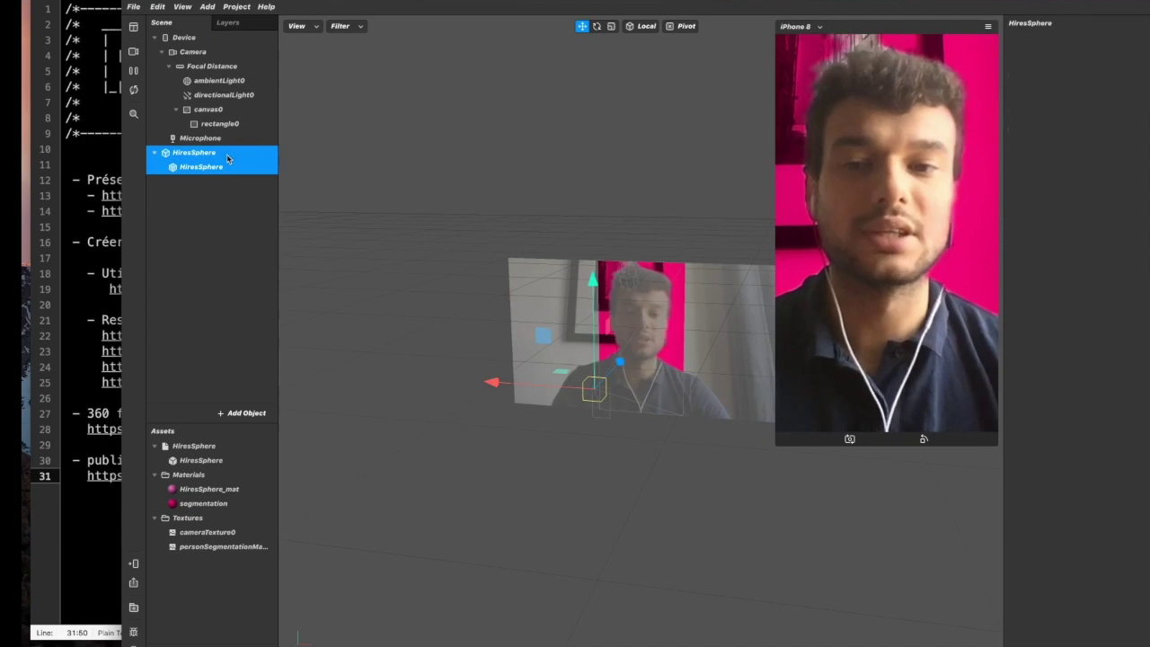
left_click(252, 167)
left_click(247, 153)
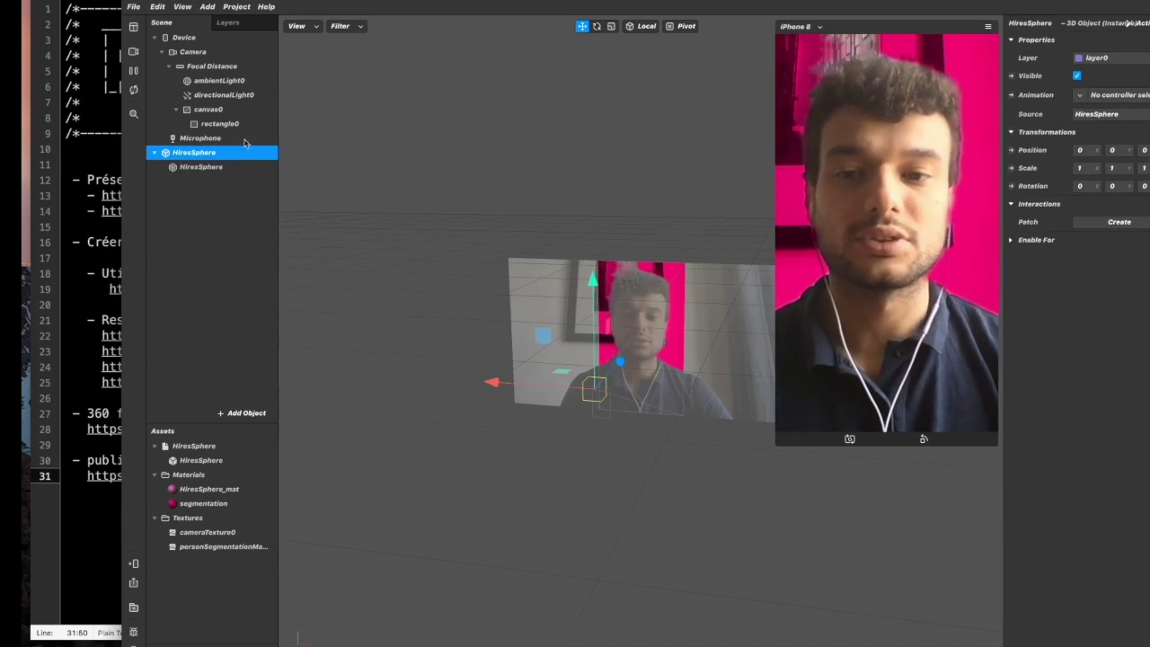
Add a new layer, move it below layer0 and rename it background.
left_click(244, 20)
left_click(232, 414)
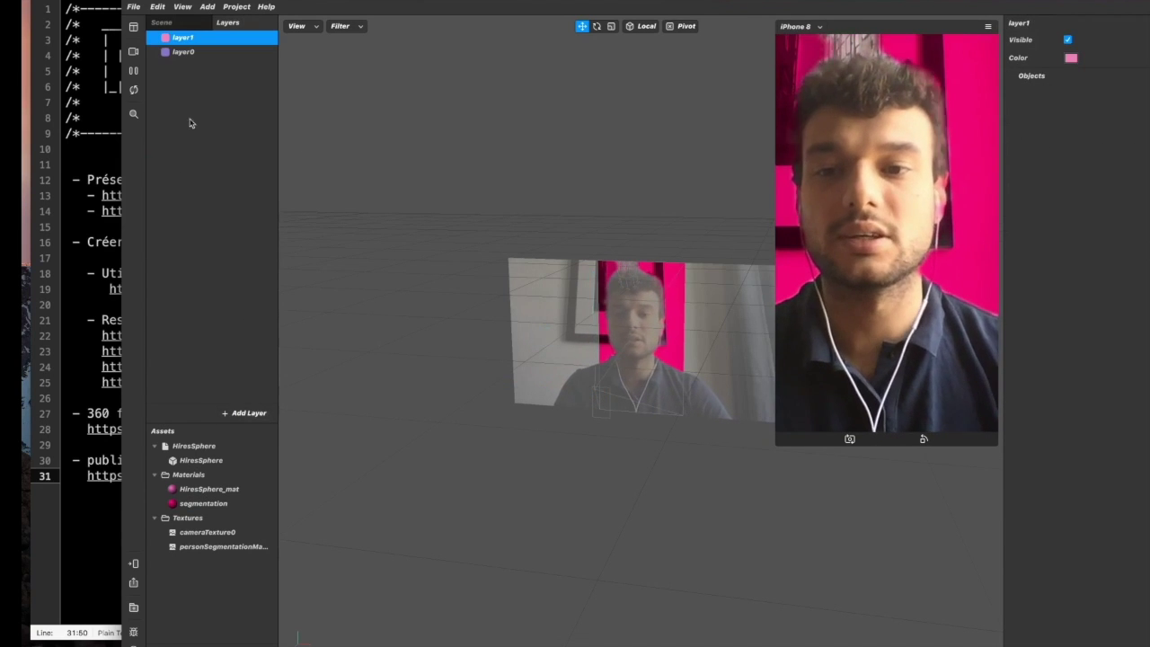
mouse_move(190, 41)
left_mouse_down()
mouse_move(187, 78)
mouse_move(190, 58)
left_mouse_up()
double_click(189, 56)
type("backg")
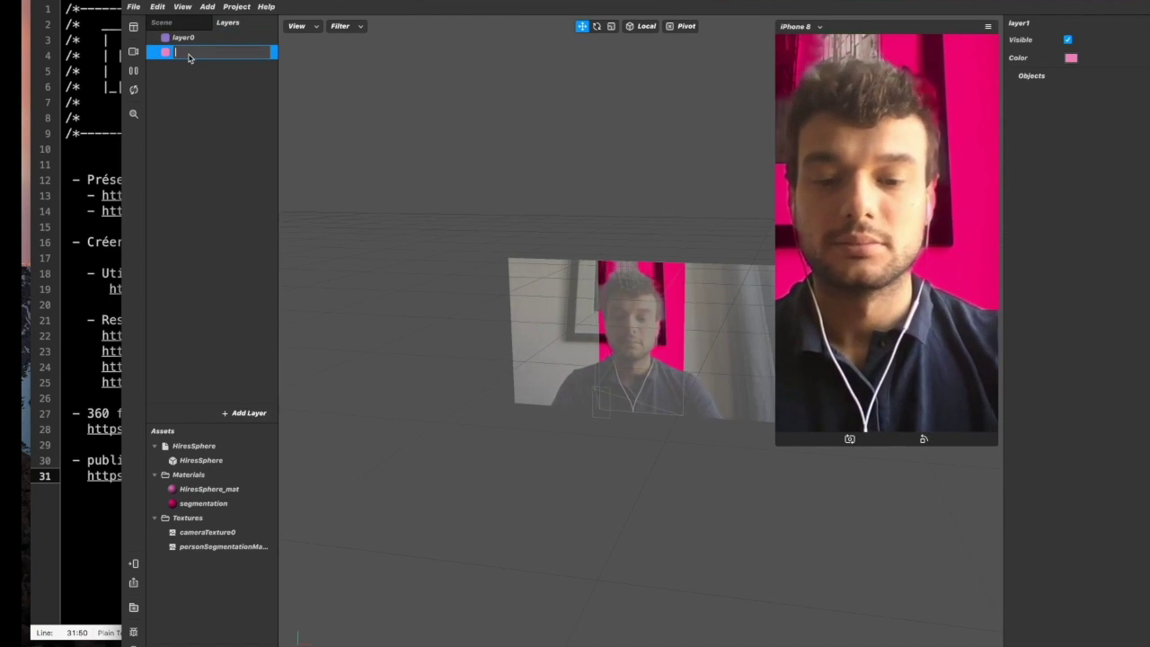
type("round")
key("Return")
Assign the HiresSphere object and its child mesh to the background layer, and check which layer rectangle0 uses.
left_click(162, 23)
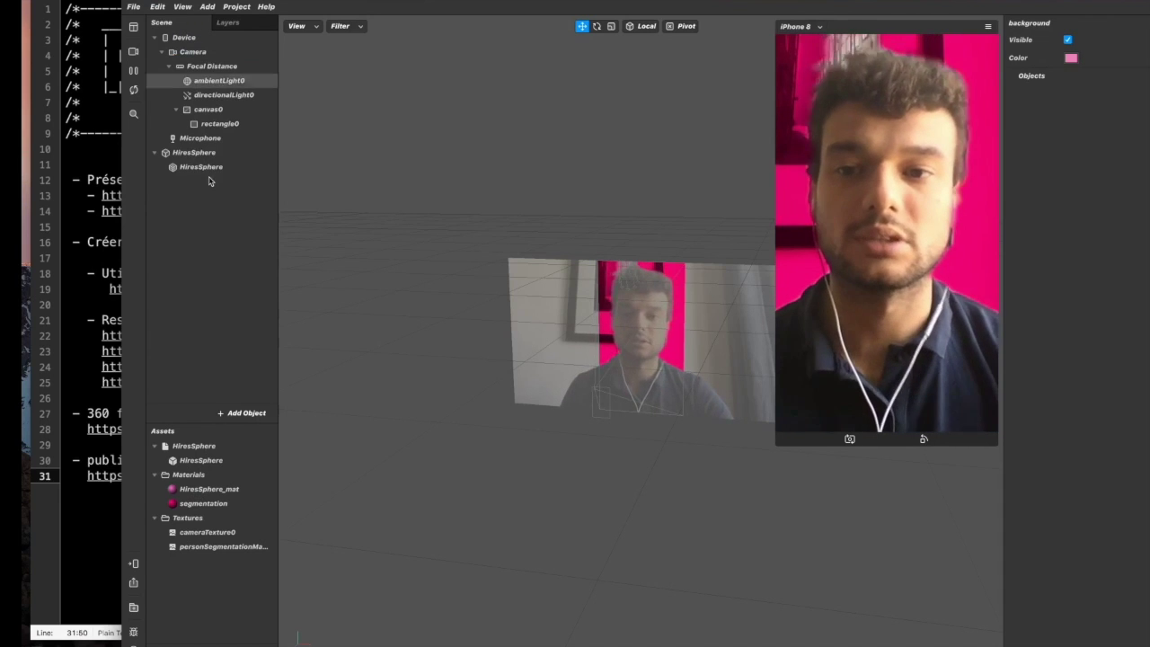
left_click(195, 152)
left_click(1109, 61)
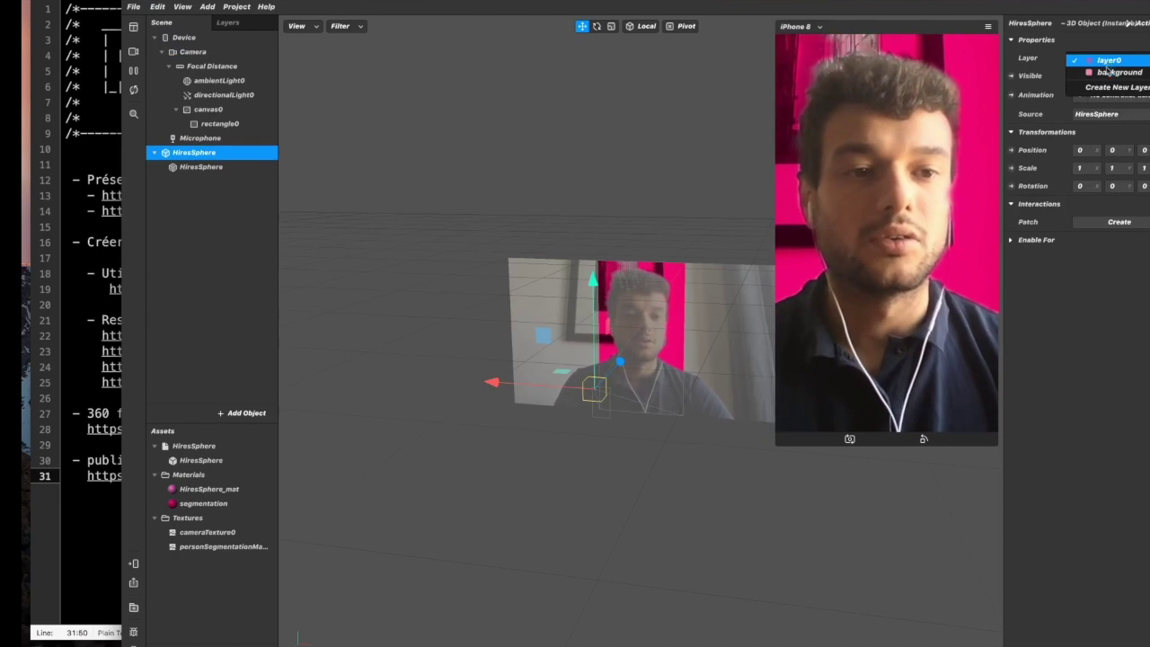
left_click(1111, 70)
left_click(193, 167)
left_click(1134, 61)
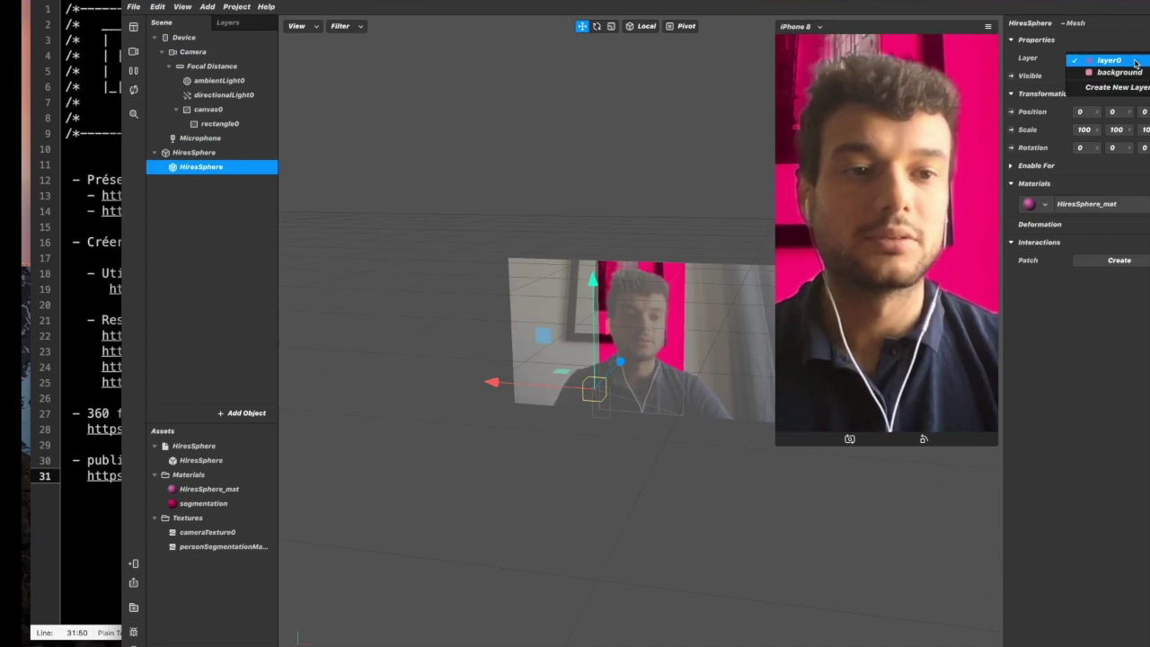
left_click(1119, 72)
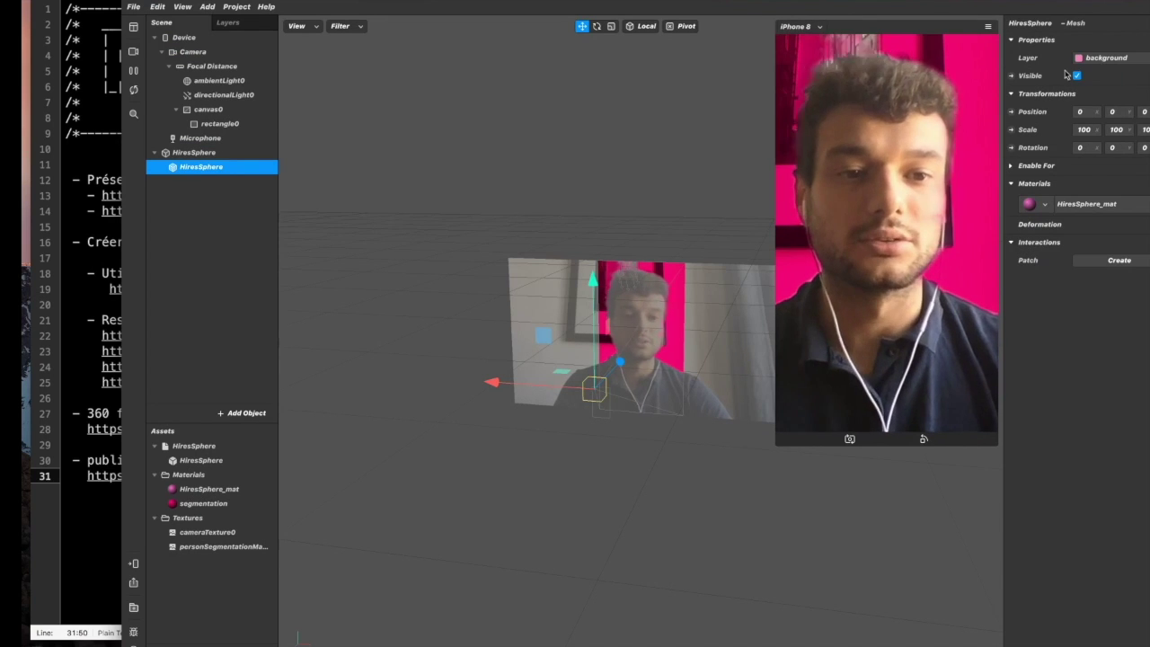
left_click(200, 138)
left_click(207, 109)
left_click(219, 123)
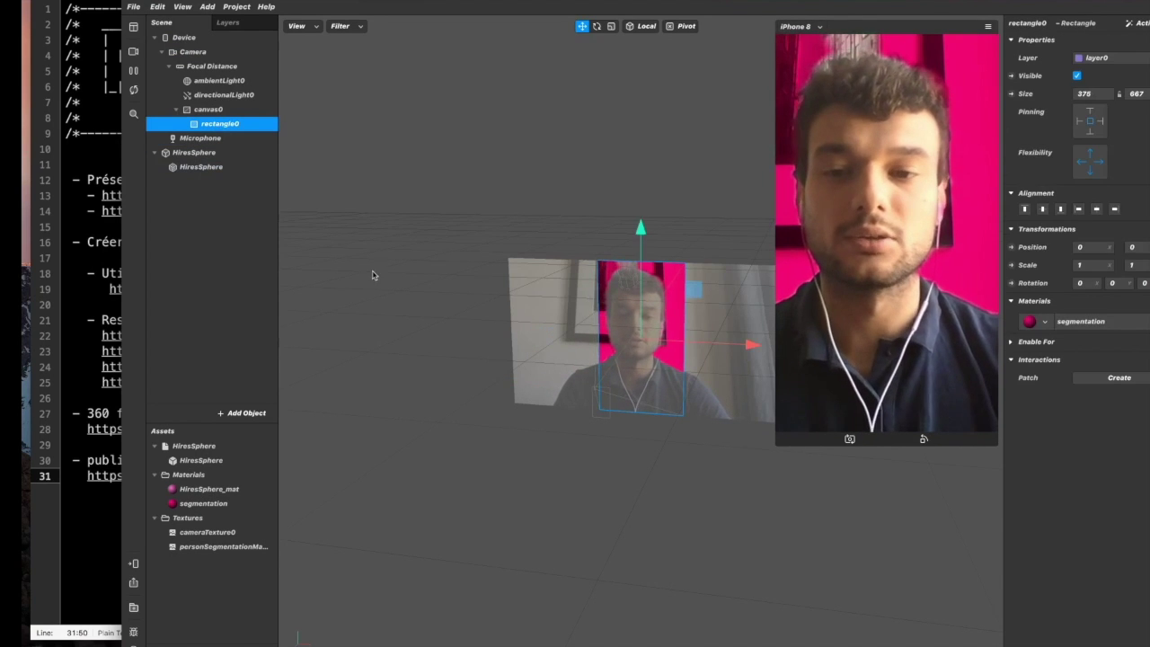
Make the HiresSphere_mat material of the sphere mesh double sided.
left_click(247, 167)
left_click(1086, 204)
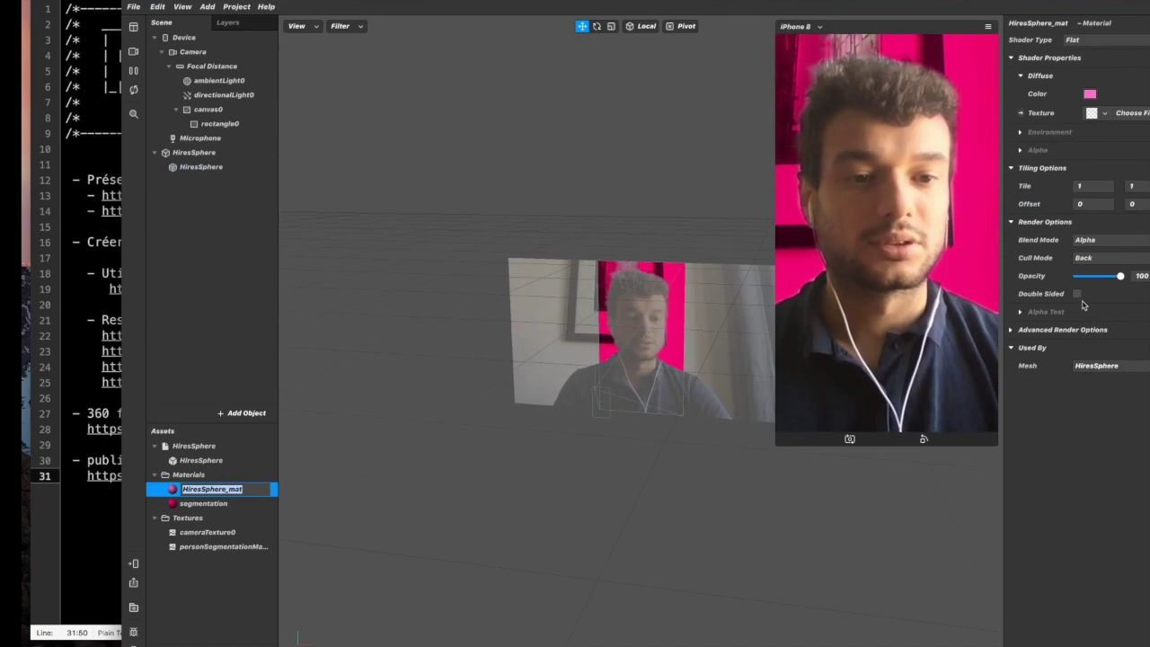
left_click(1077, 293)
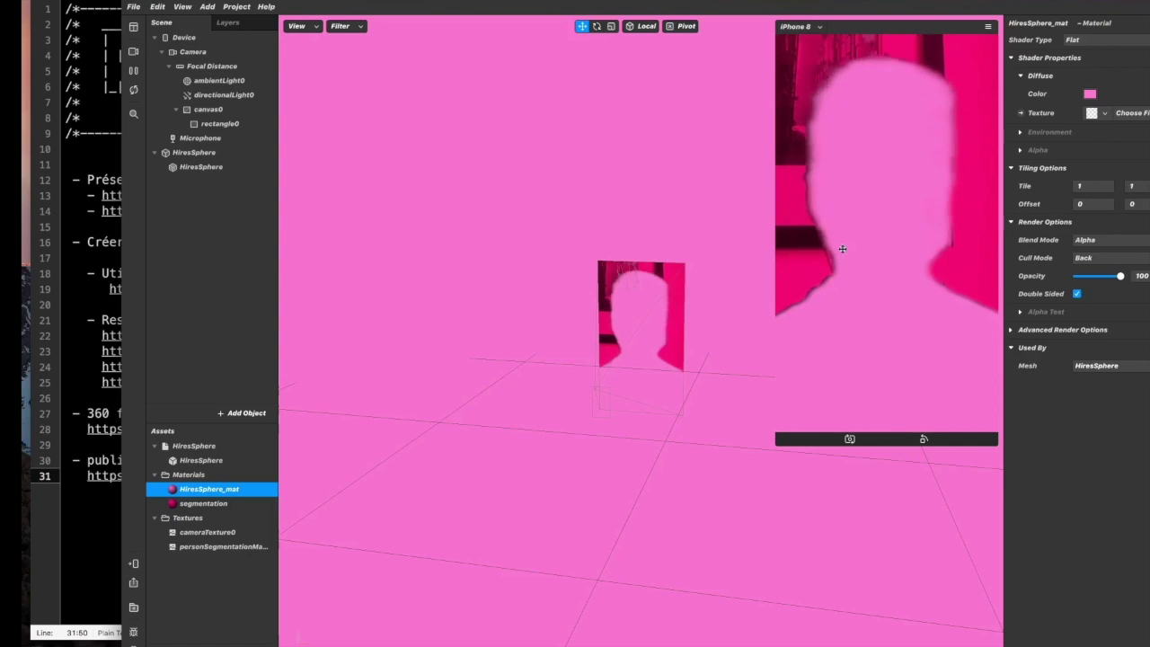
Turn off alpha inversion for rectangle0's segmentation material and set its diffuse color to Snow.
left_click(206, 124)
left_click(1116, 329)
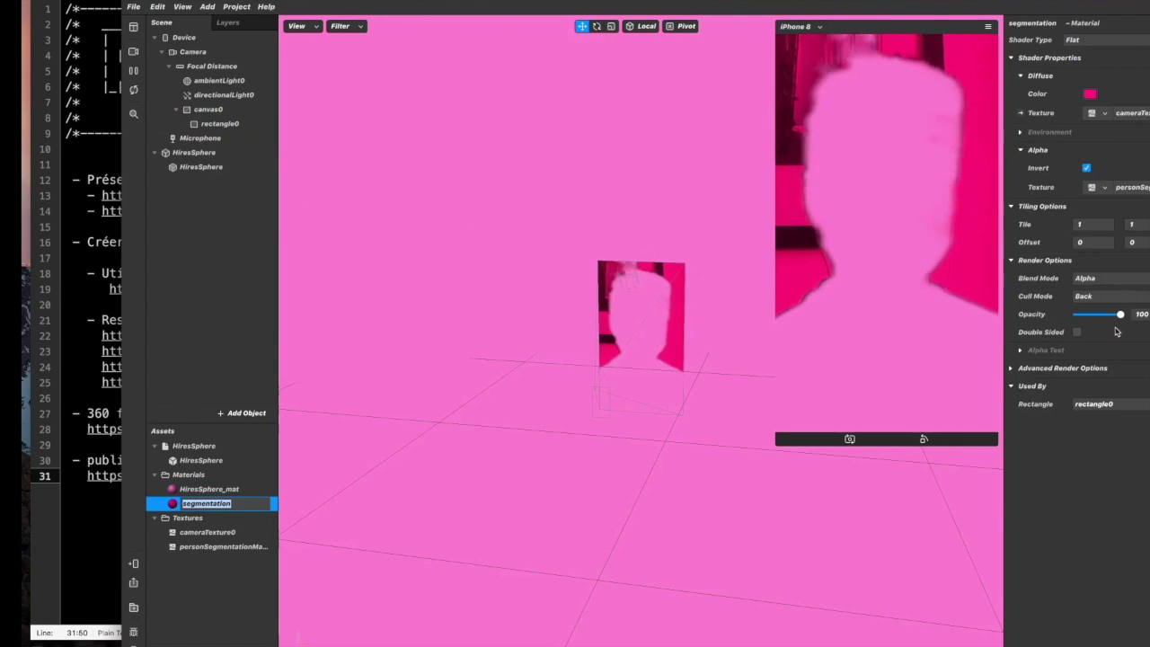
left_click(1087, 168)
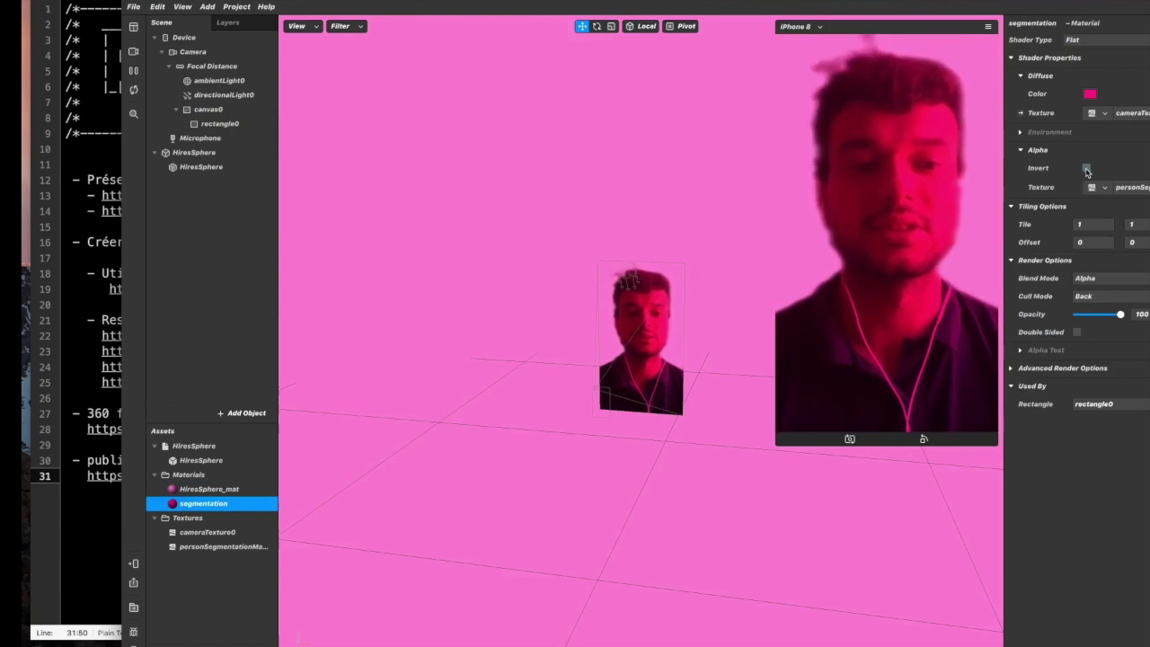
left_click(1091, 93)
left_click(644, 187)
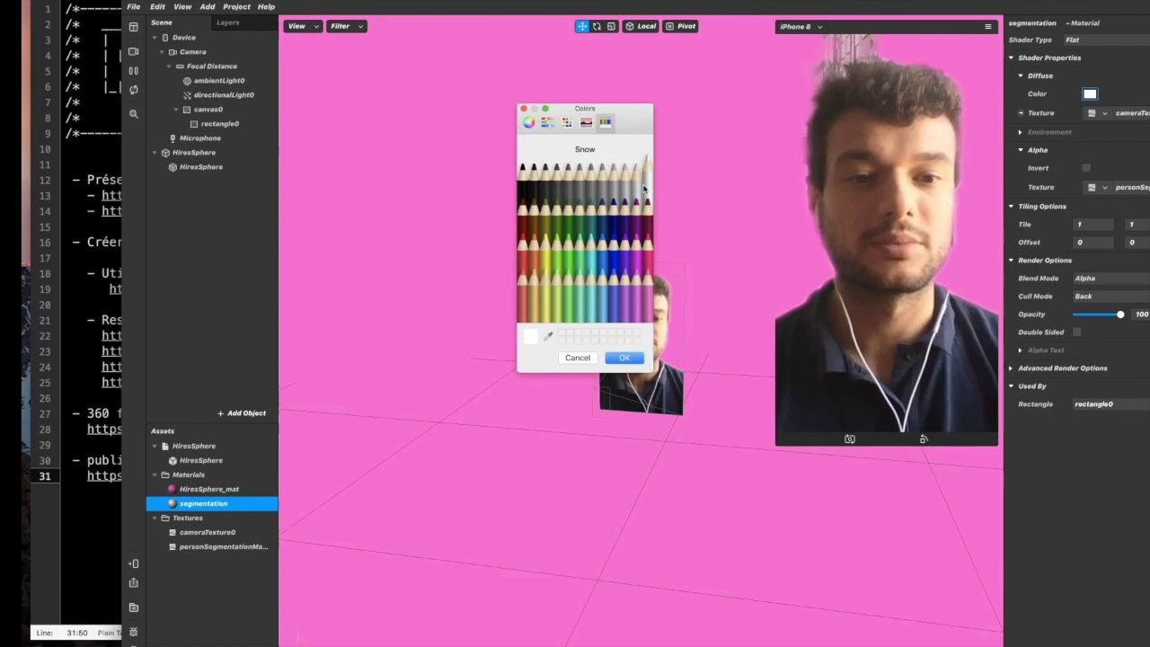
left_click(633, 359)
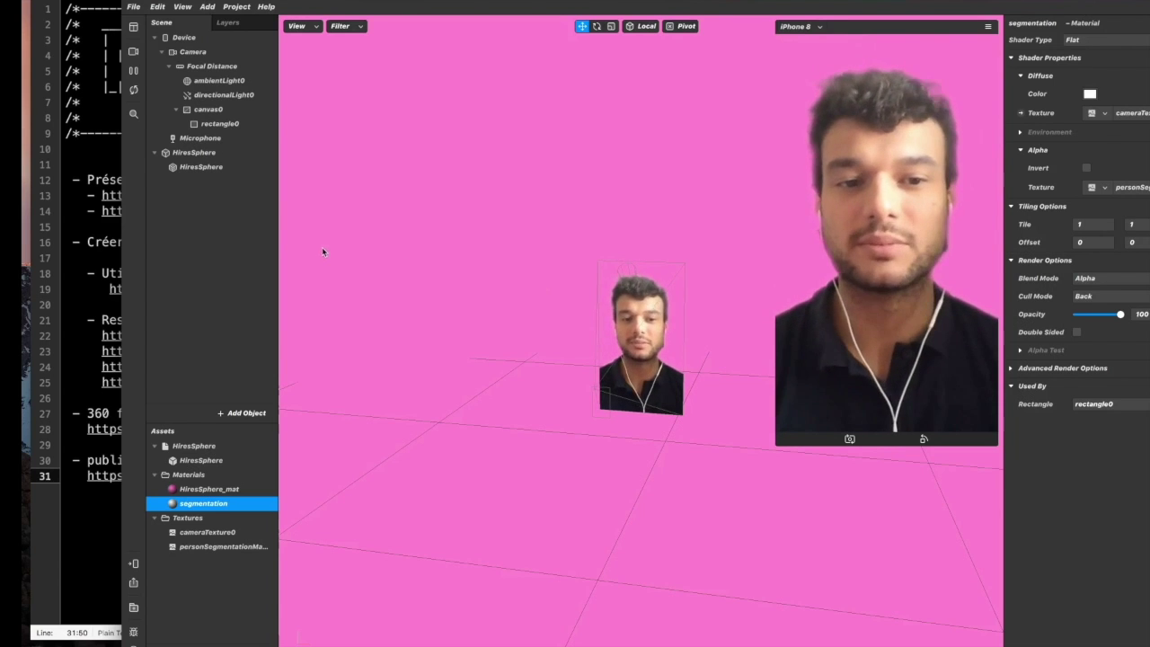
Collapse the HiresSphere and Textures groups in the assets and select the HiresSphere_mat material.
left_click(210, 489)
left_click(166, 518)
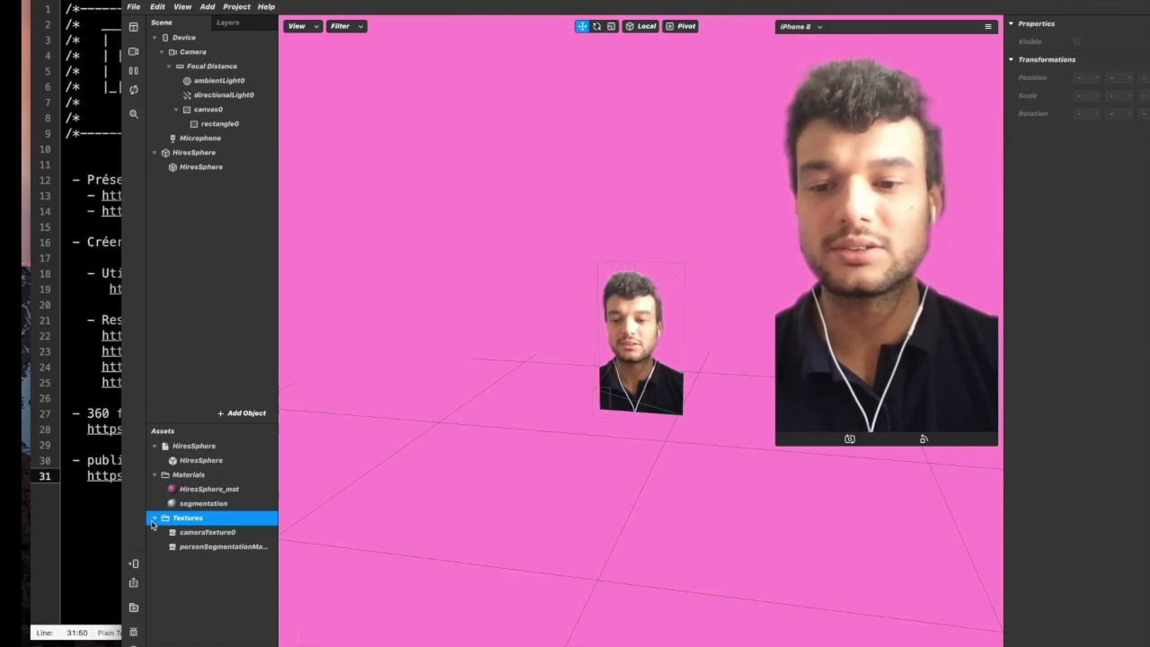
left_click(155, 447)
left_click(154, 447)
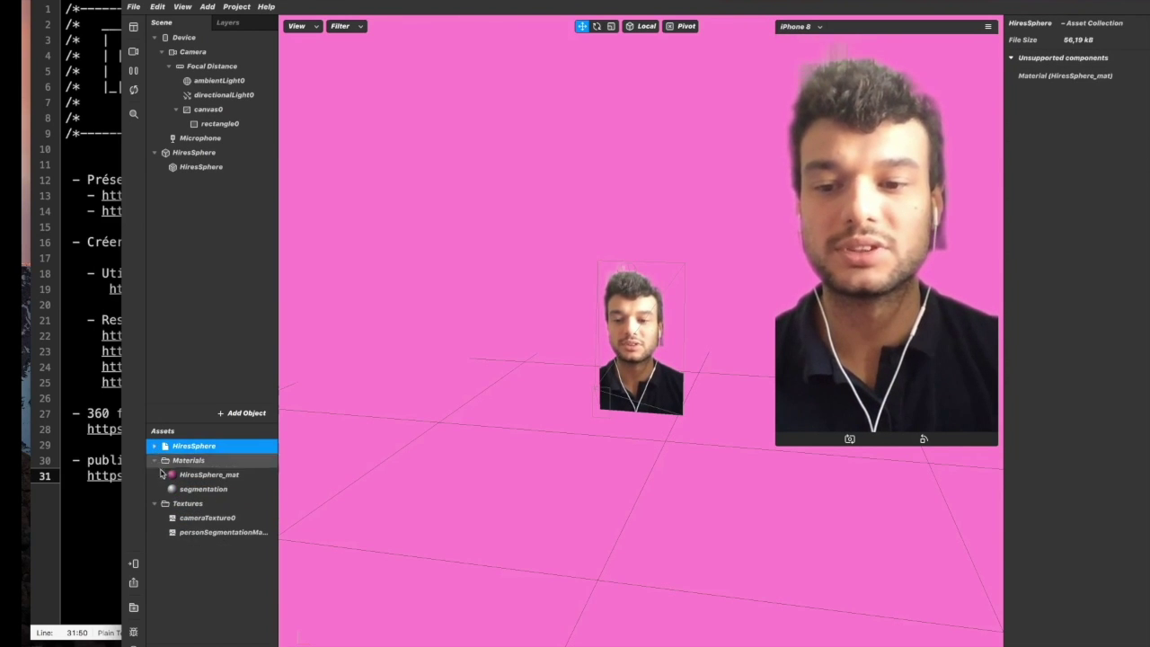
left_click(187, 503)
left_click(154, 503)
left_click(218, 476)
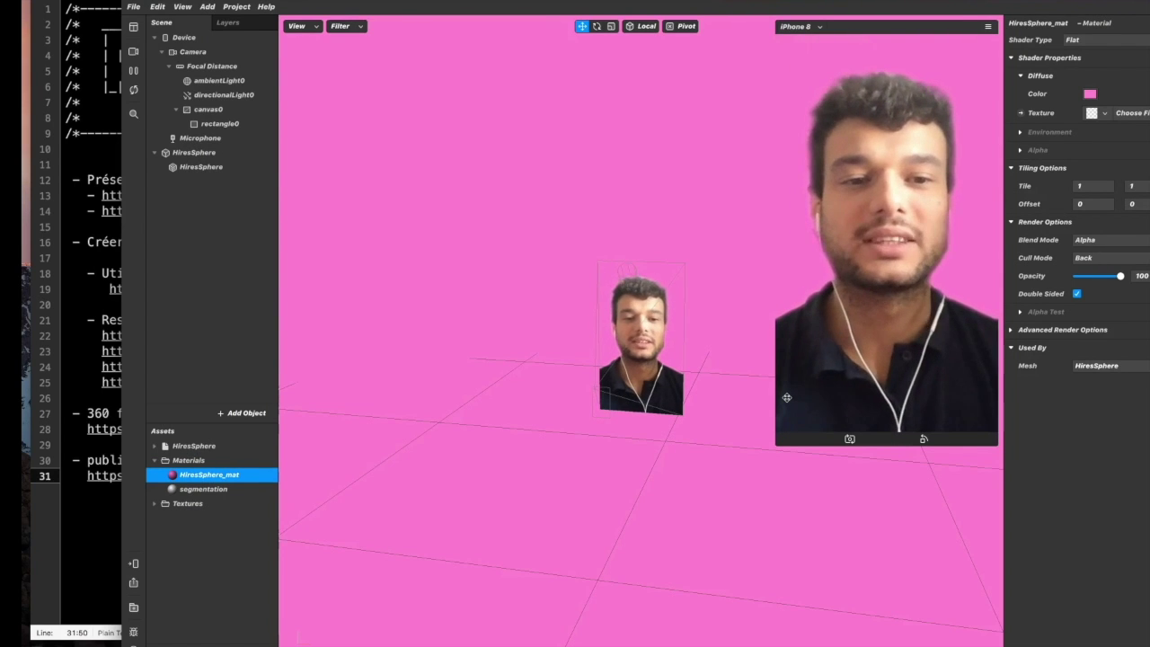
Import 360-lake.jpeg from the 360-tuts folder in Finder into the project's textures and enable no compression for it.
left_click(257, 634)
left_click(359, 506)
left_click_drag(0, 646, 665, 166)
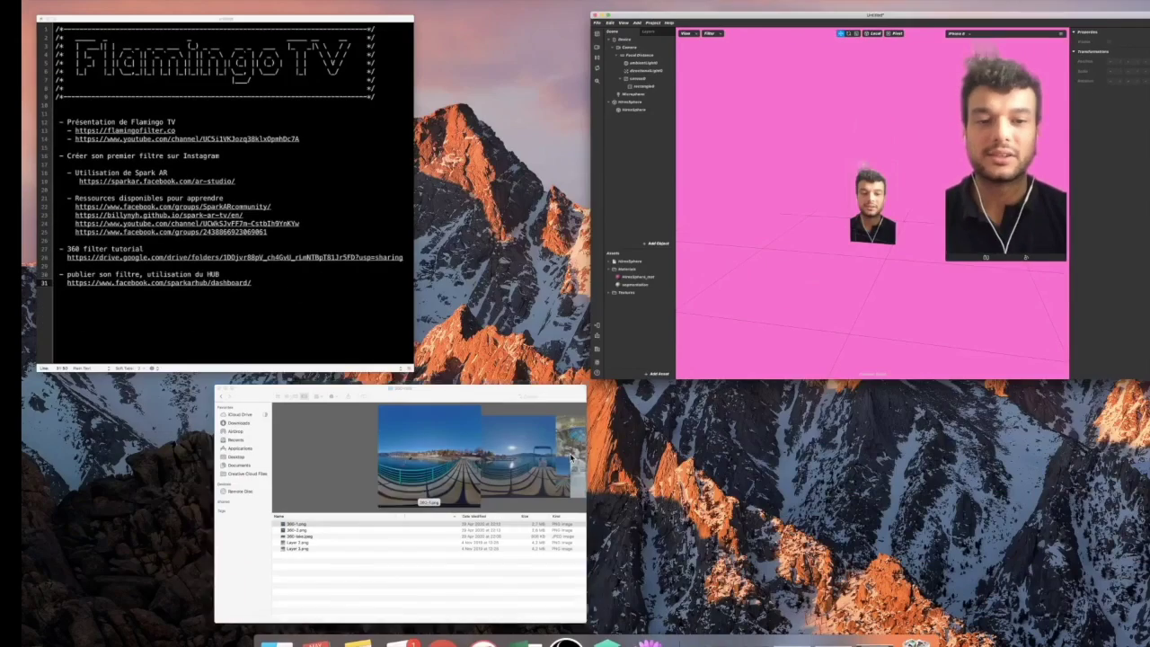
key("Down")
key("Down")
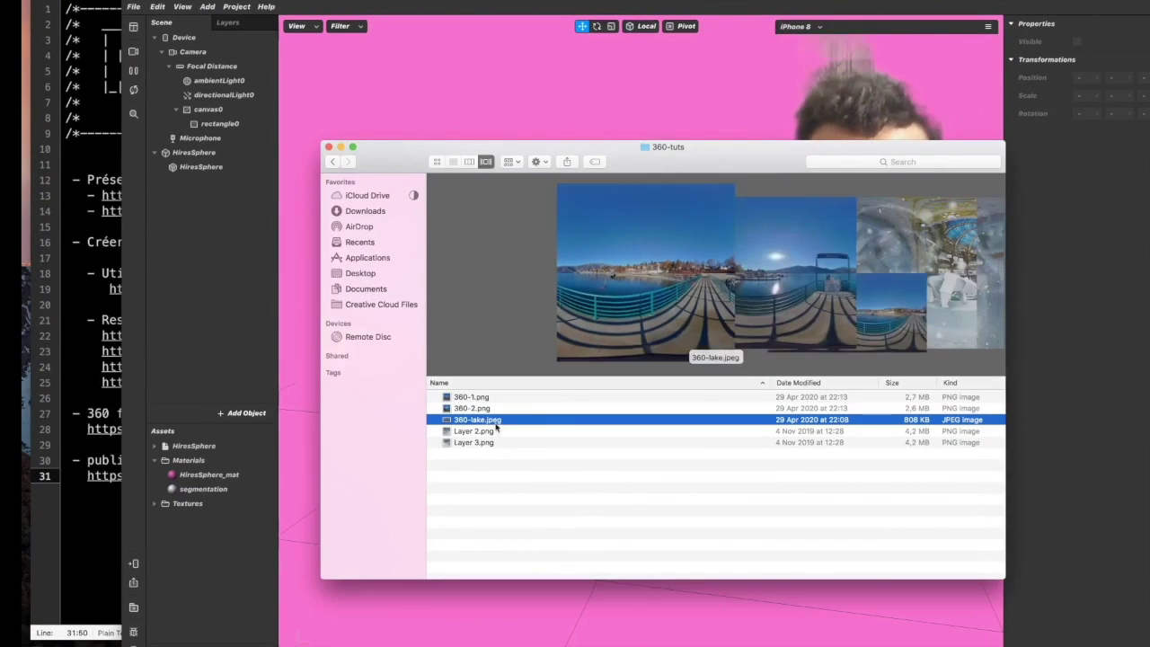
left_click_drag(742, 159, 753, 175)
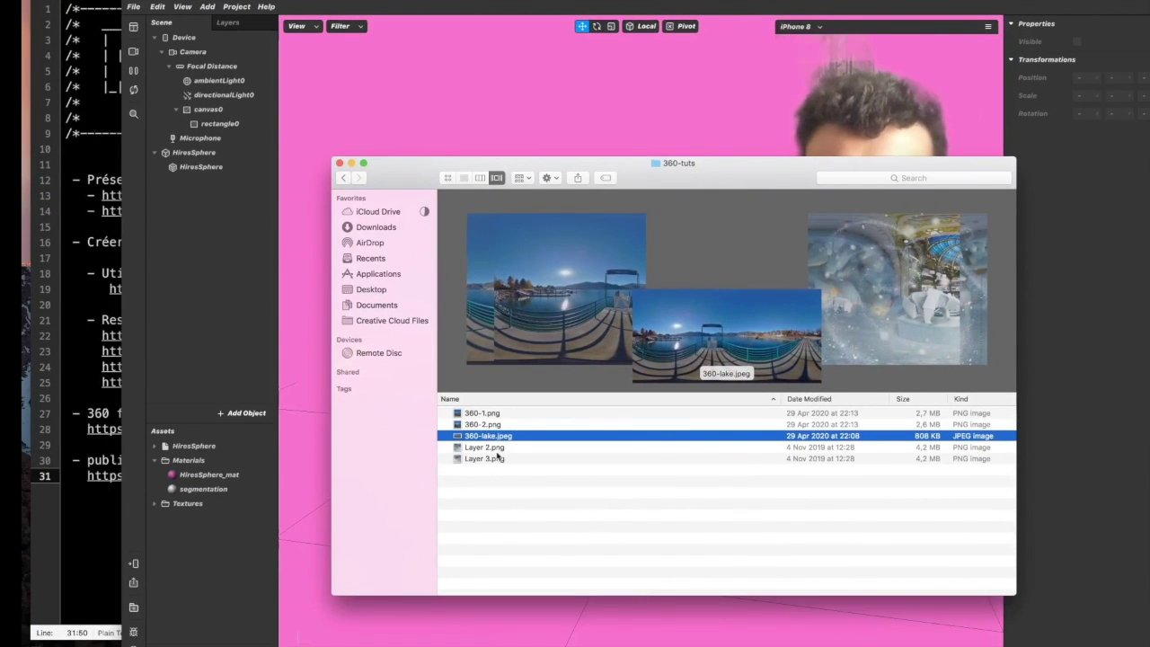
left_click_drag(505, 439, 228, 548)
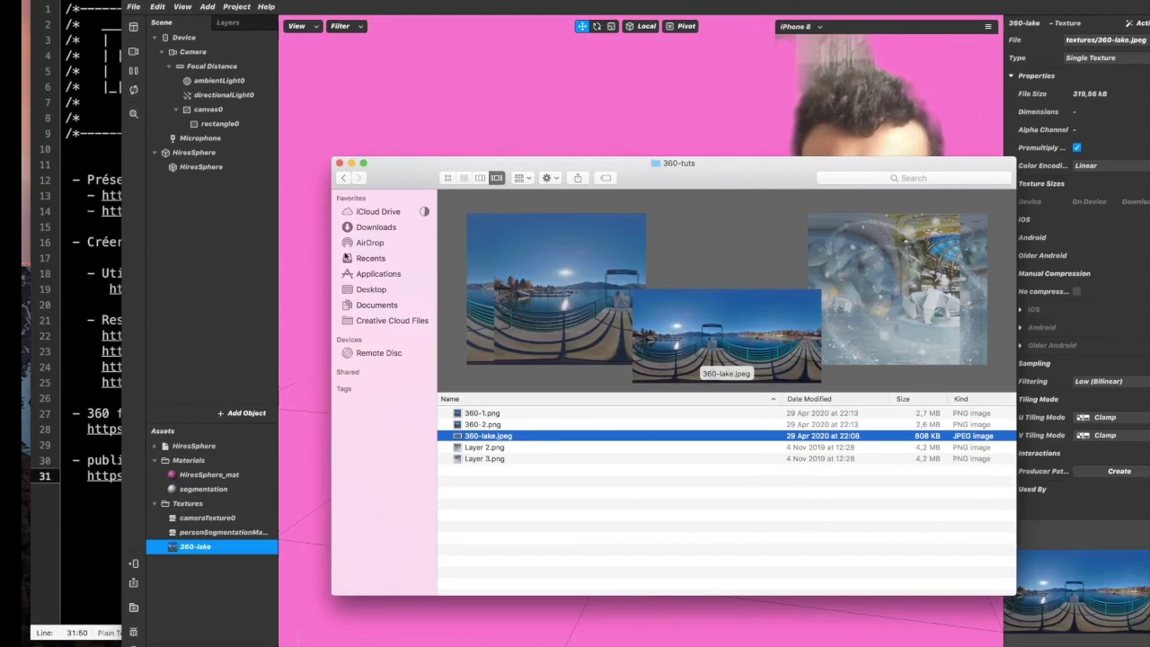
left_click(338, 162)
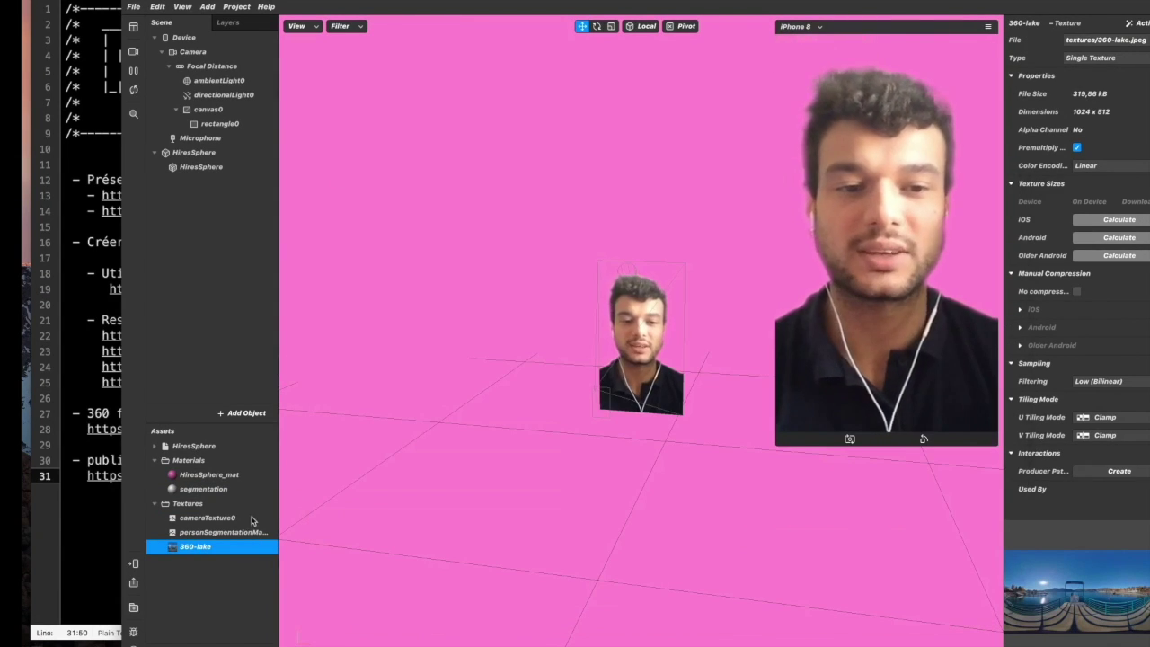
left_click(1078, 292)
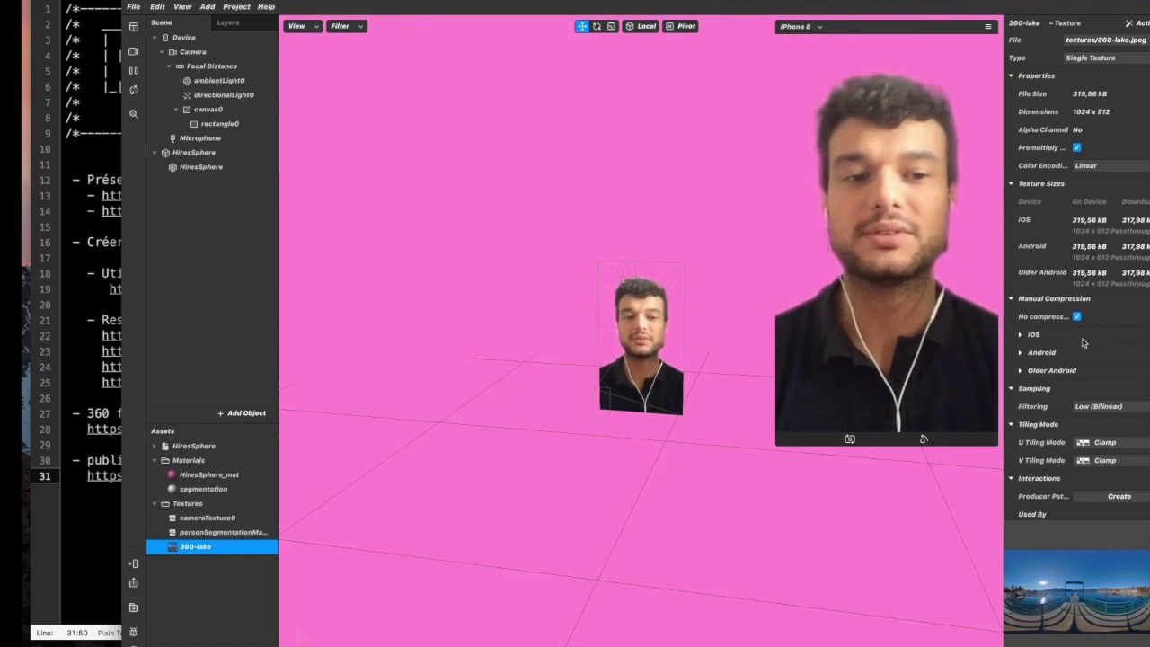
Assign 360-lake as the diffuse texture of HiresSphere_mat and set the material's diffuse color to white.
left_click(208, 475)
left_click(1104, 113)
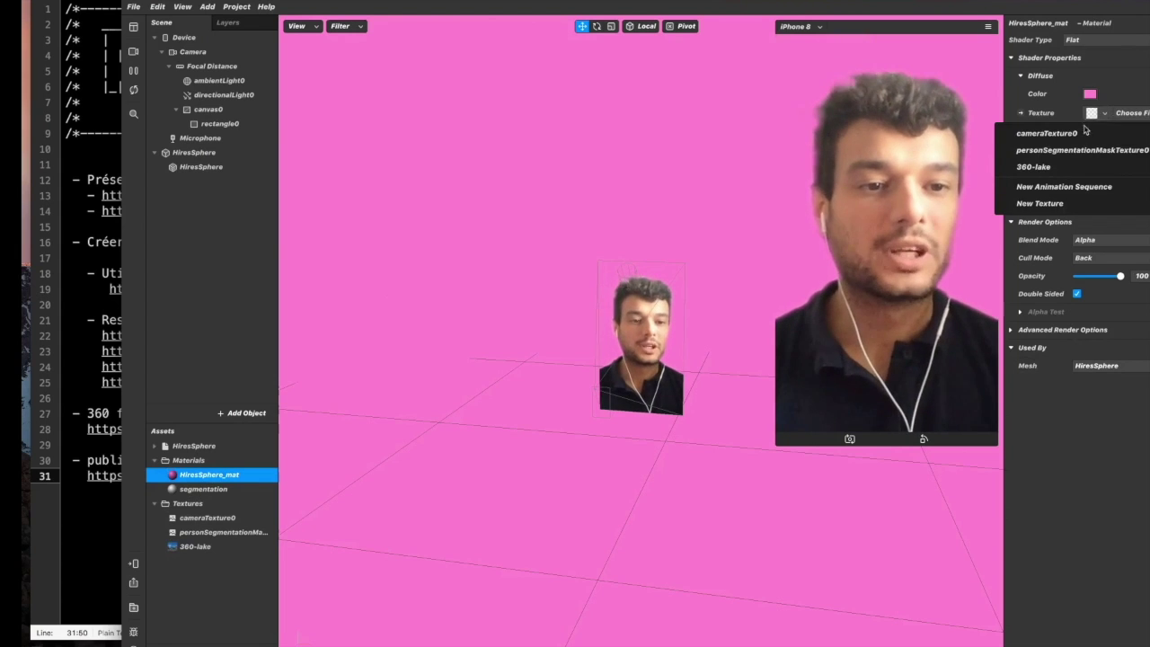
left_click(1055, 167)
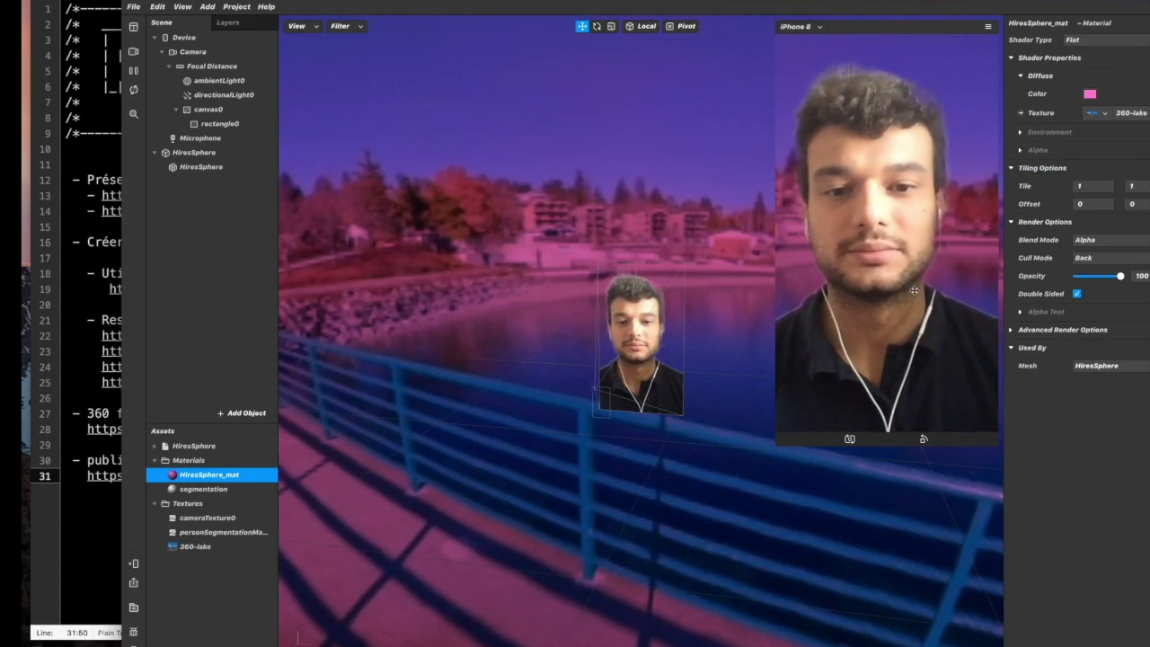
left_click(1091, 94)
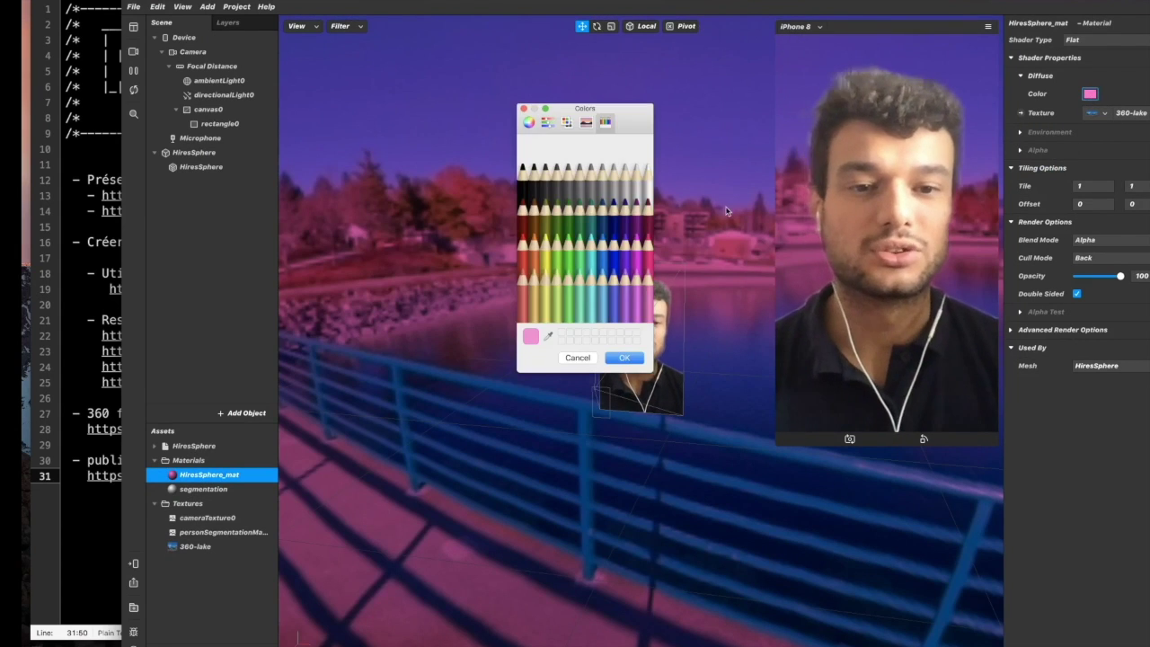
left_click(645, 180)
left_click(639, 358)
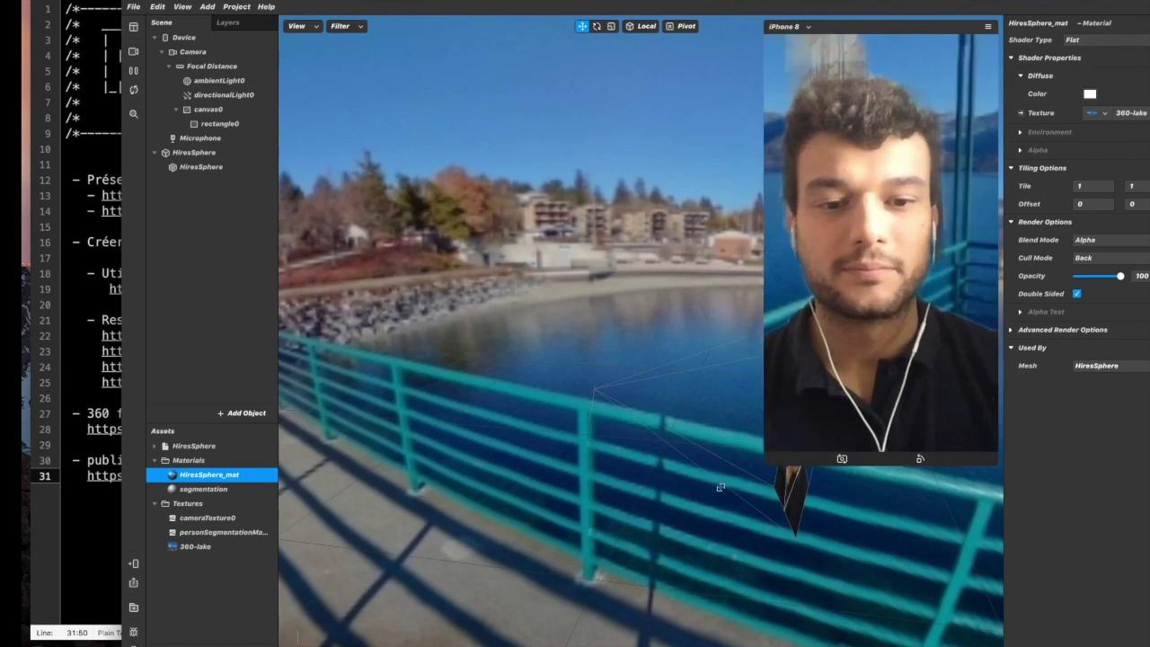
Enlarge the device preview and inspect the 360-lake texture's properties and thumbnail in a widened inspector.
left_click_drag(774, 440, 655, 468)
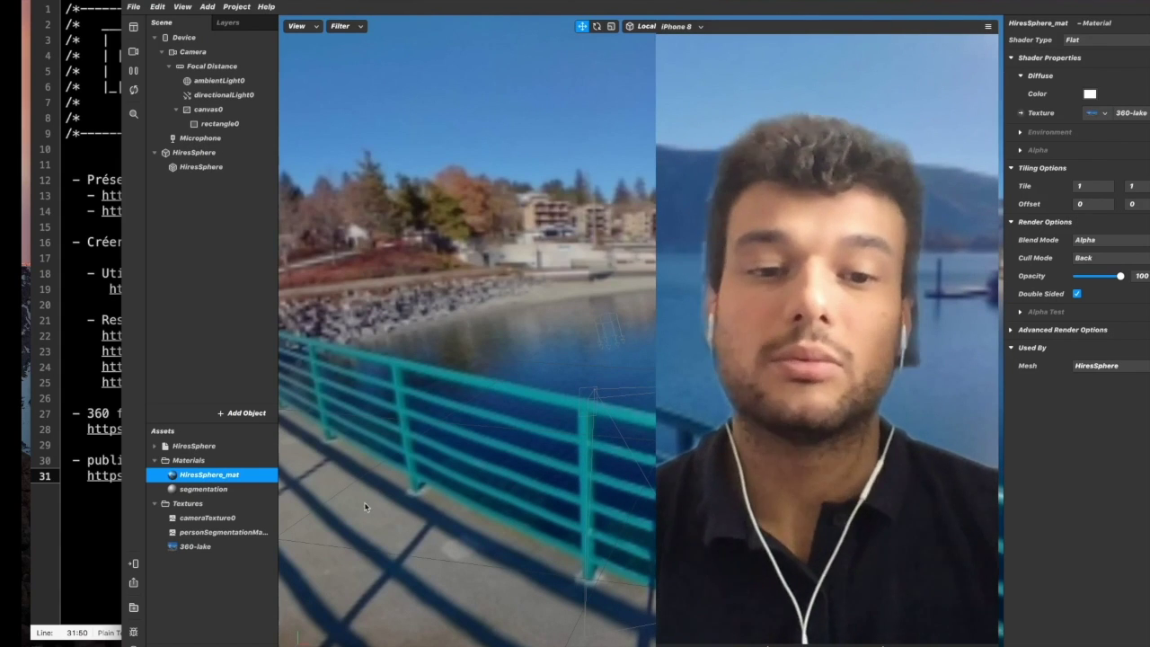
left_click(250, 545)
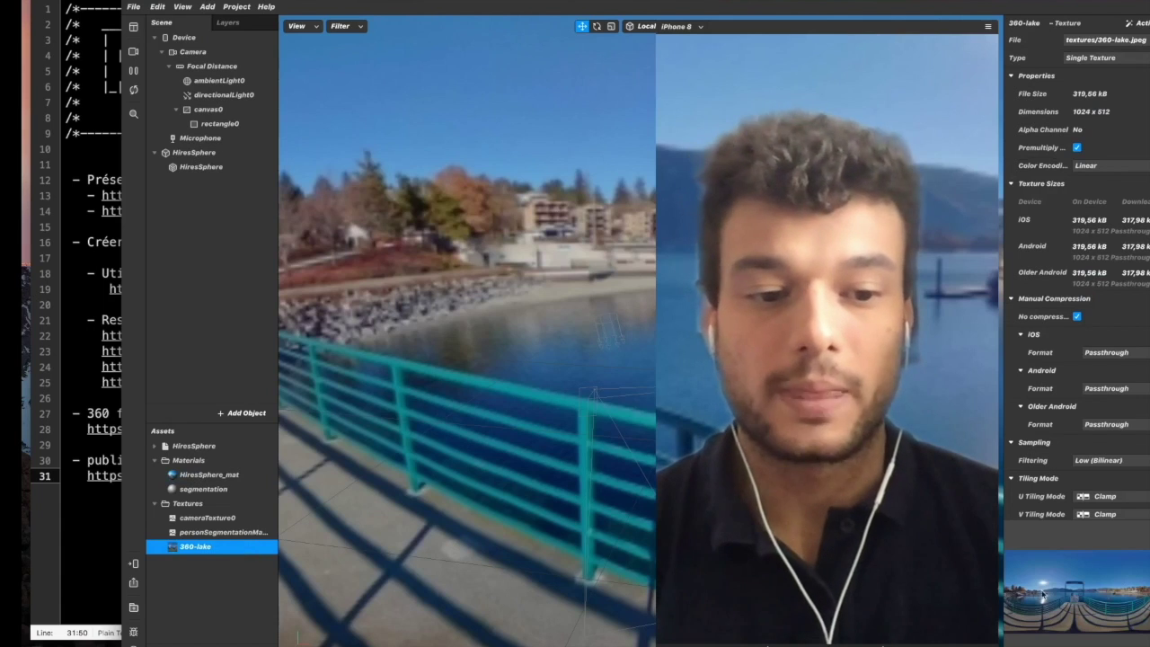
left_click_drag(1003, 620, 931, 620)
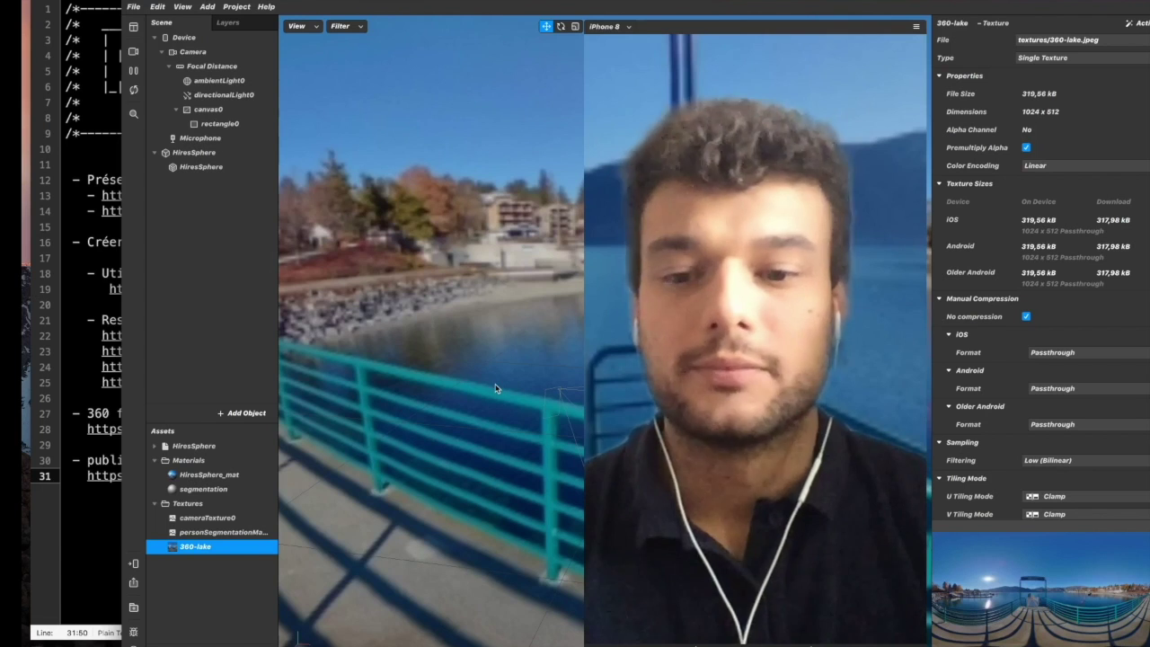
right_click(244, 478)
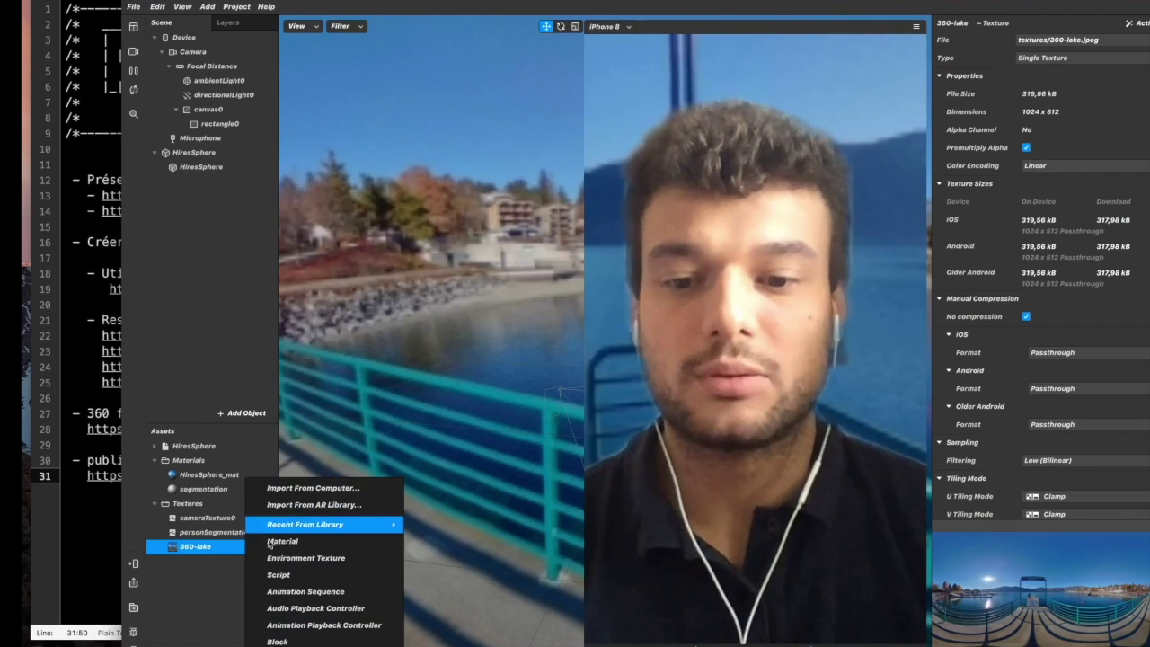
left_click(198, 594)
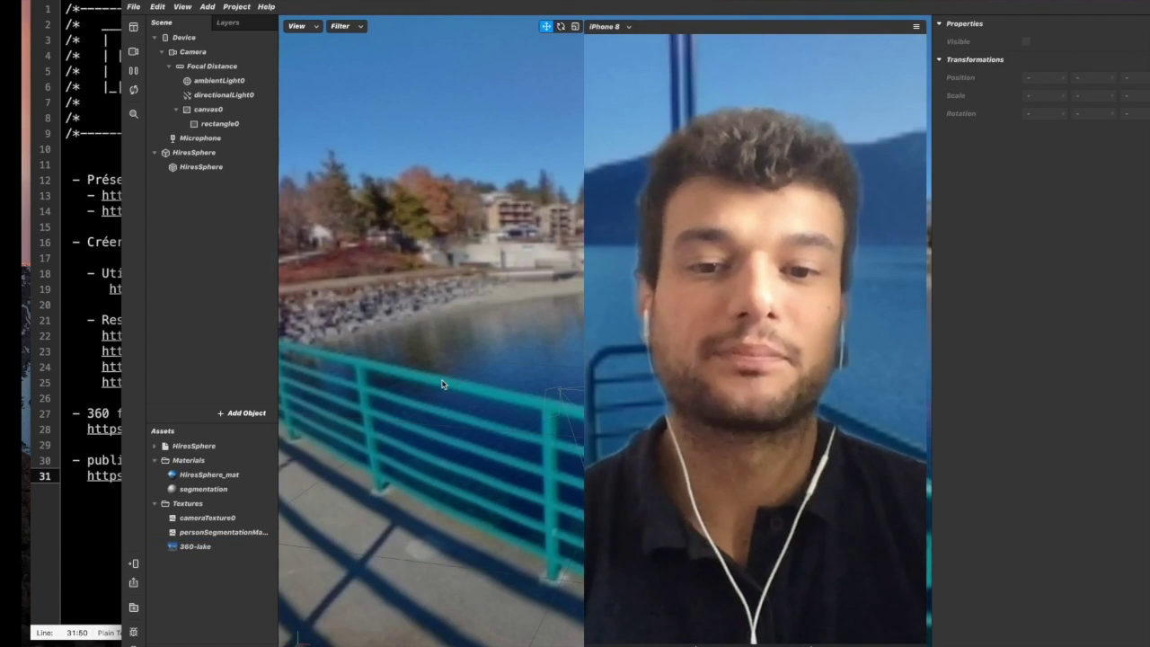
right_click(245, 480)
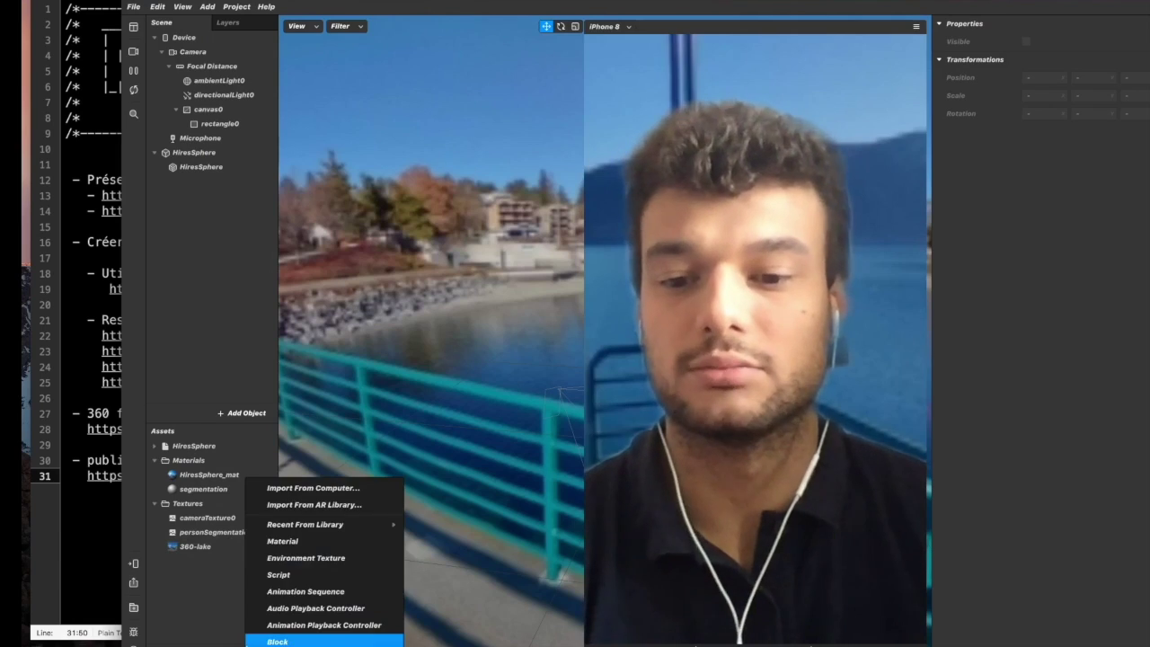
key("Escape")
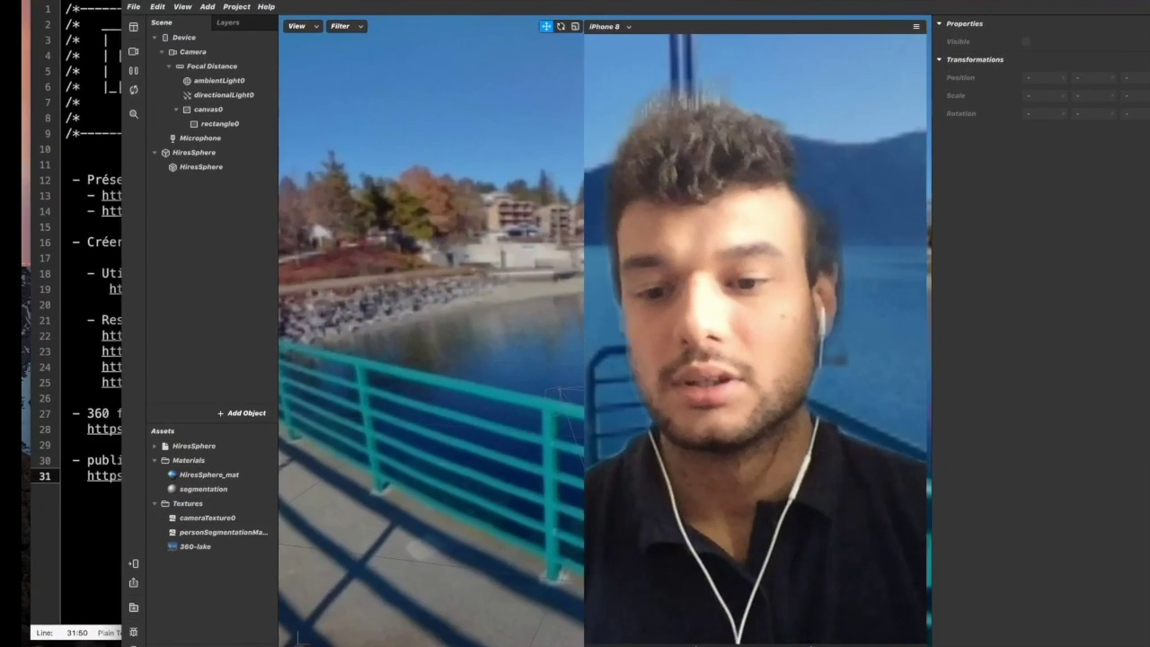
Switch to Finder and open the 360-tuts folder inside Documents, moving the window clear of the assets list.
left_click(276, 642)
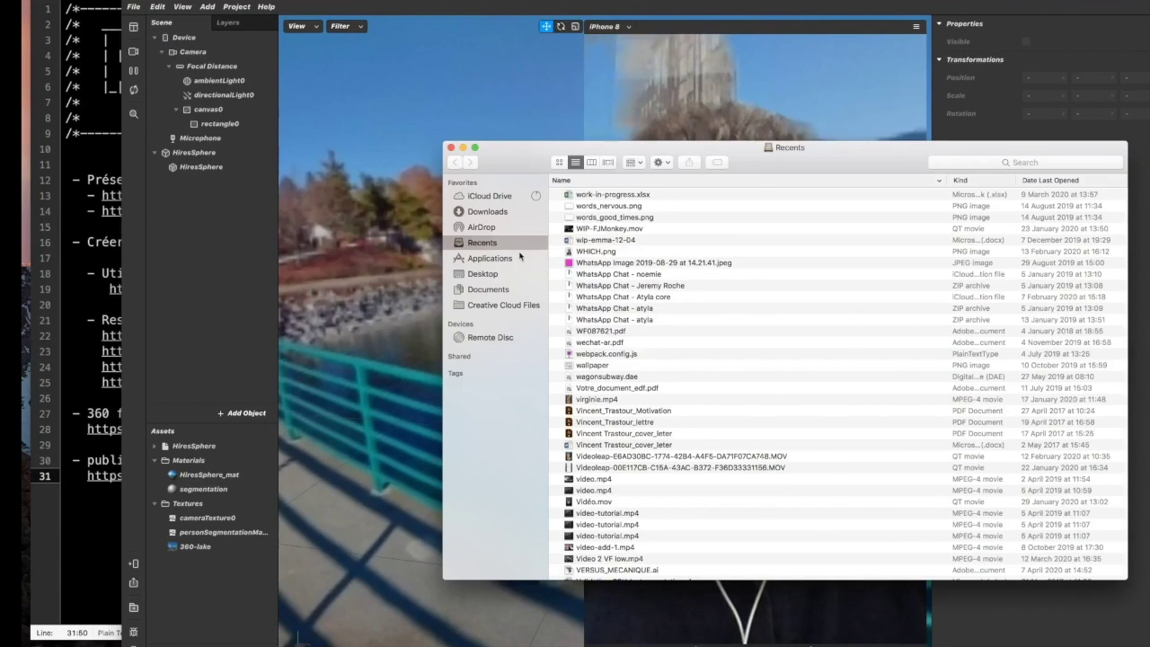
left_click(486, 288)
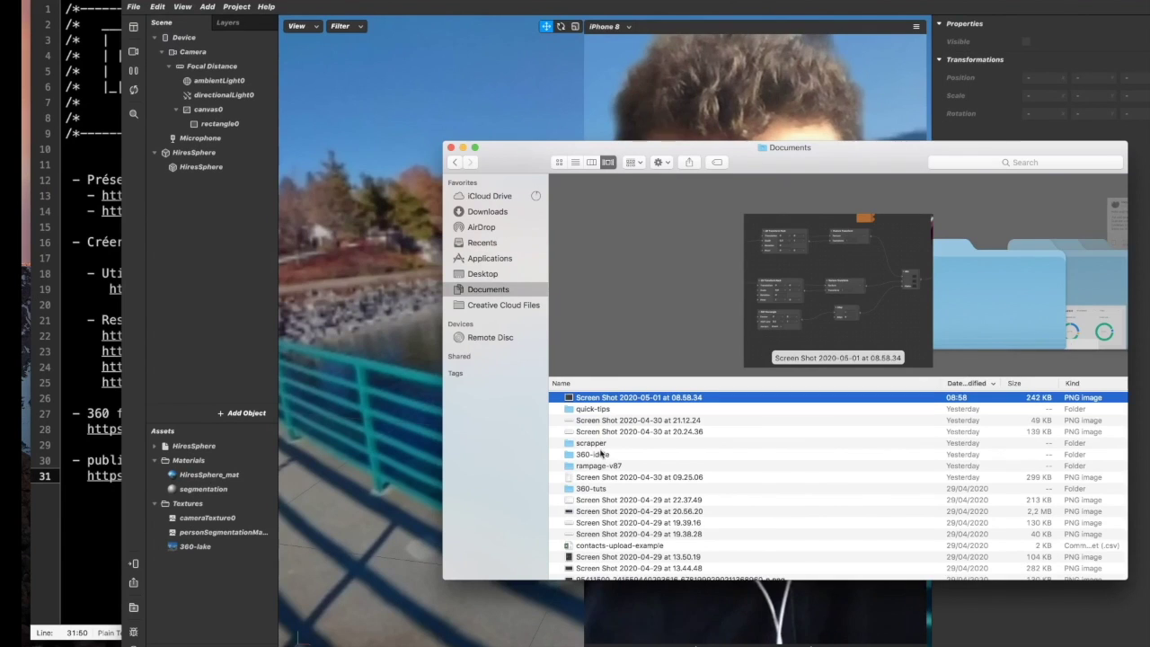
left_click(593, 488)
double_click(593, 488)
left_click_drag(765, 161, 874, 133)
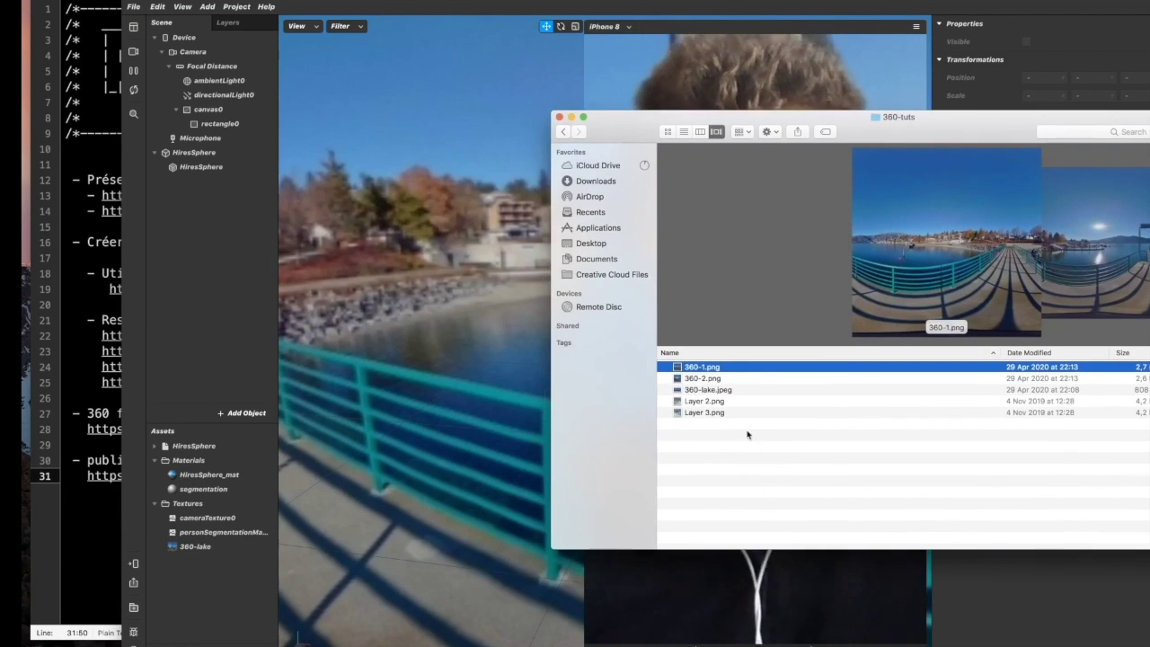
Import 360-1.png and 360-2.png from the 360-tuts folder into the project's textures, and minimise Finder.
left_click(724, 390)
left_click(703, 366)
left_click(703, 379, "shift")
left_click_drag(703, 379, 225, 586)
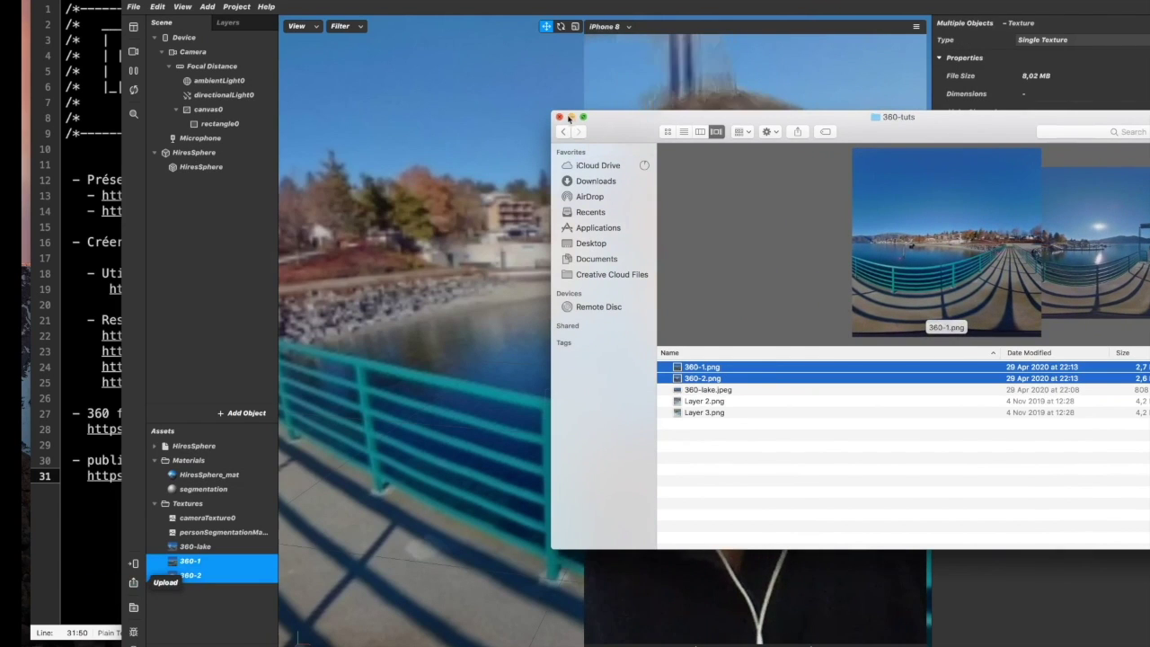
key("super+m")
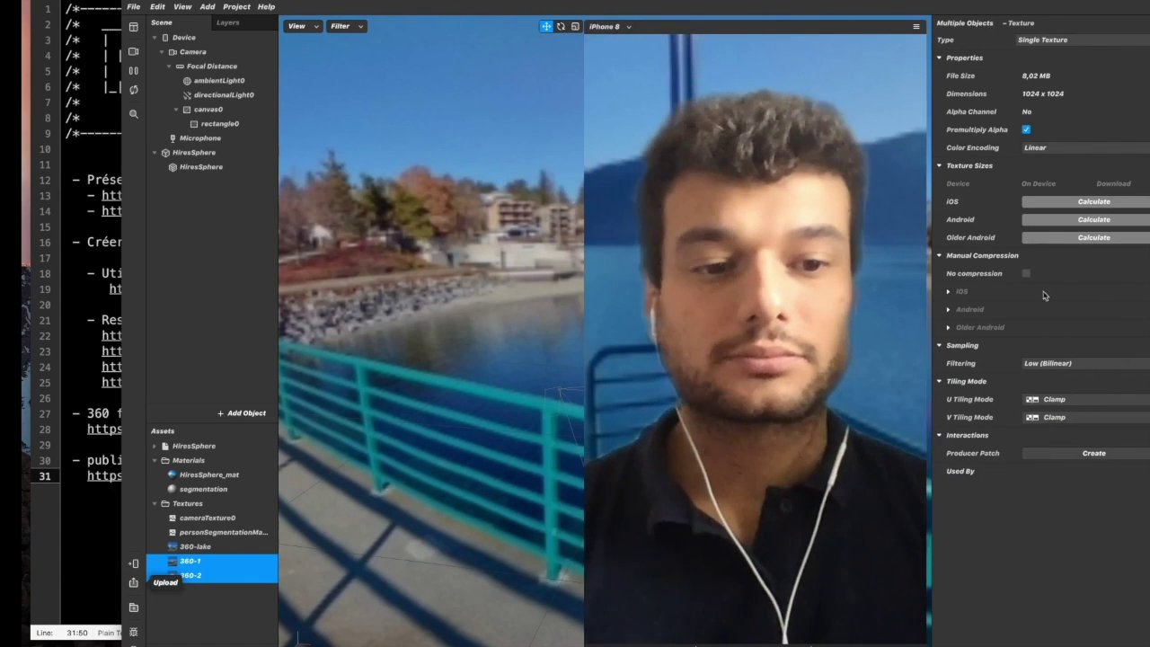
Enable No compression for the 360-1 and 360-2 textures and shrink the device preview in a full-screen workspace.
left_click(1027, 274)
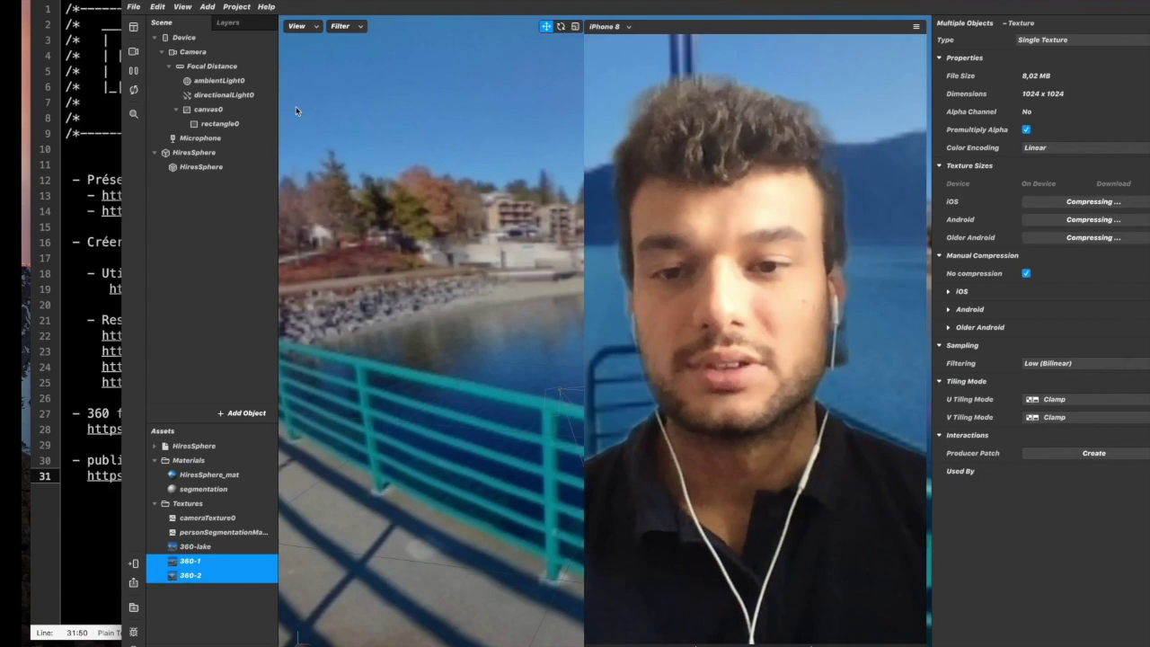
key("ctrl+super+f")
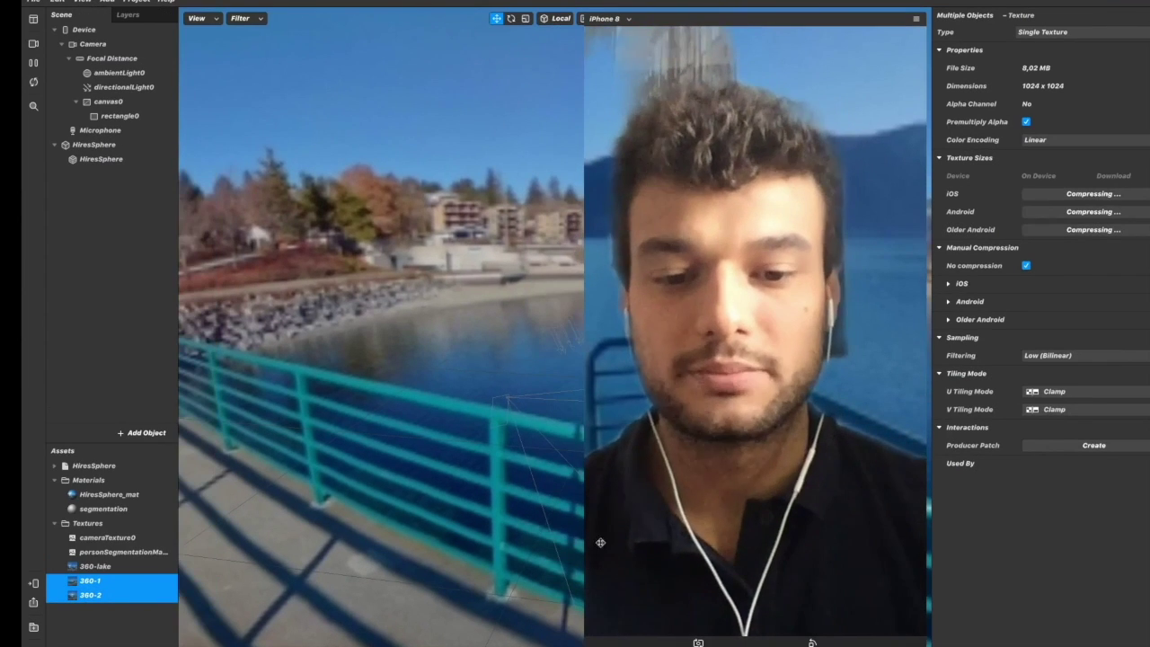
left_click_drag(590, 639, 735, 291)
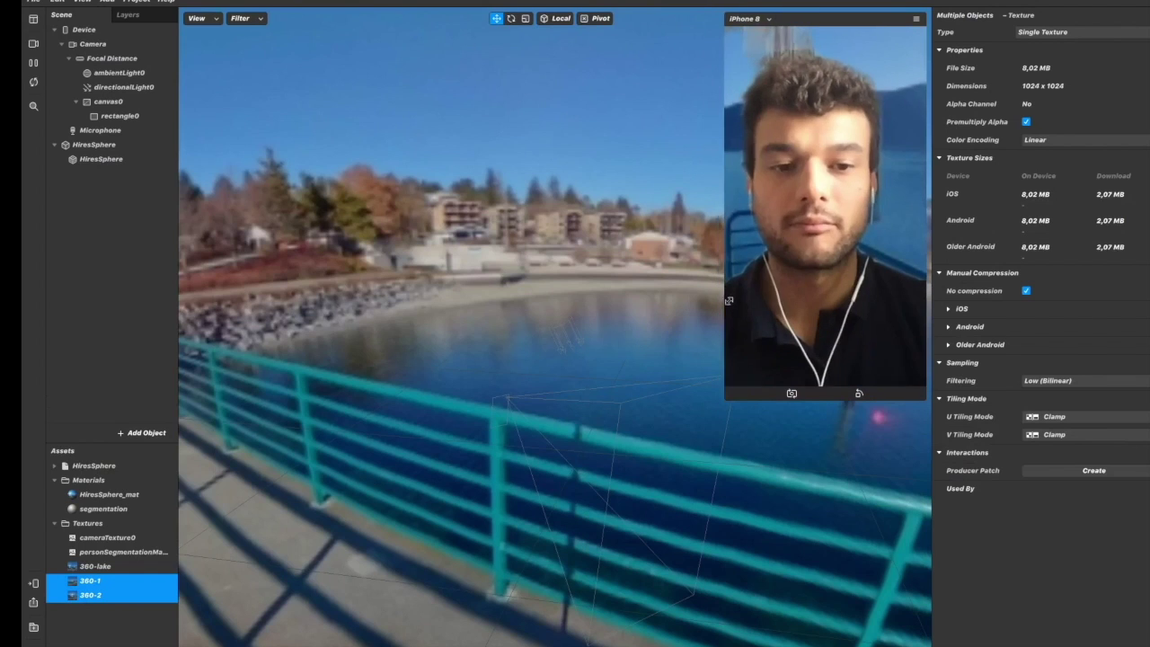
Set the diffuse texture of the HiresSphere_mat material to 360-1.
left_click(123, 551)
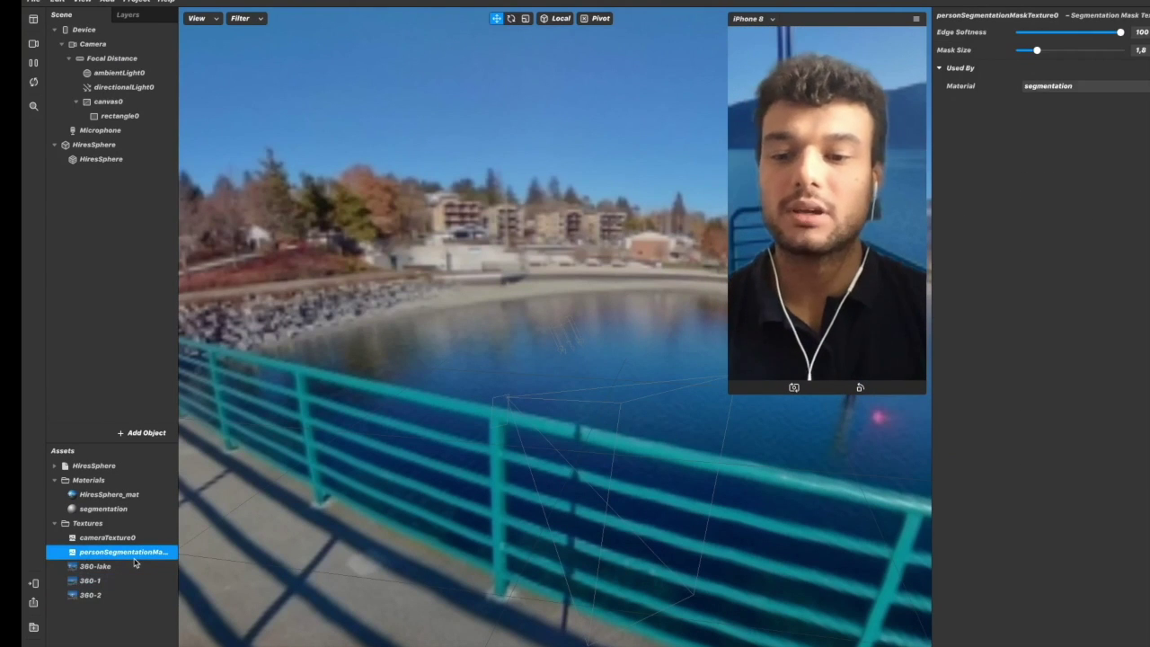
left_click(125, 508)
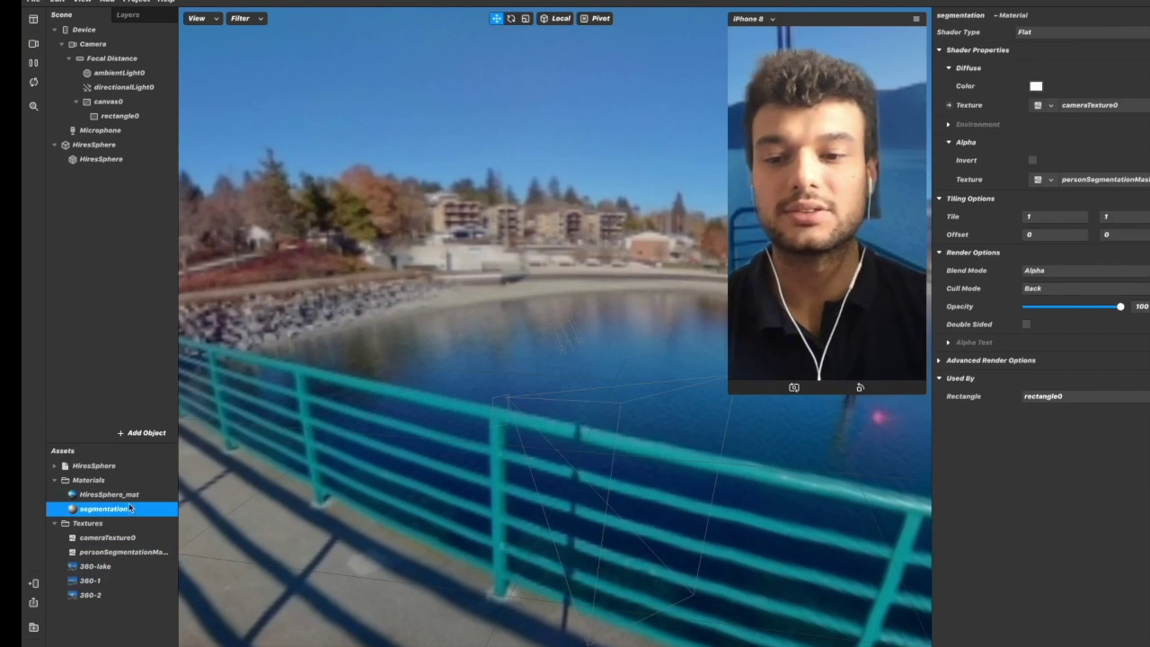
left_click(131, 501)
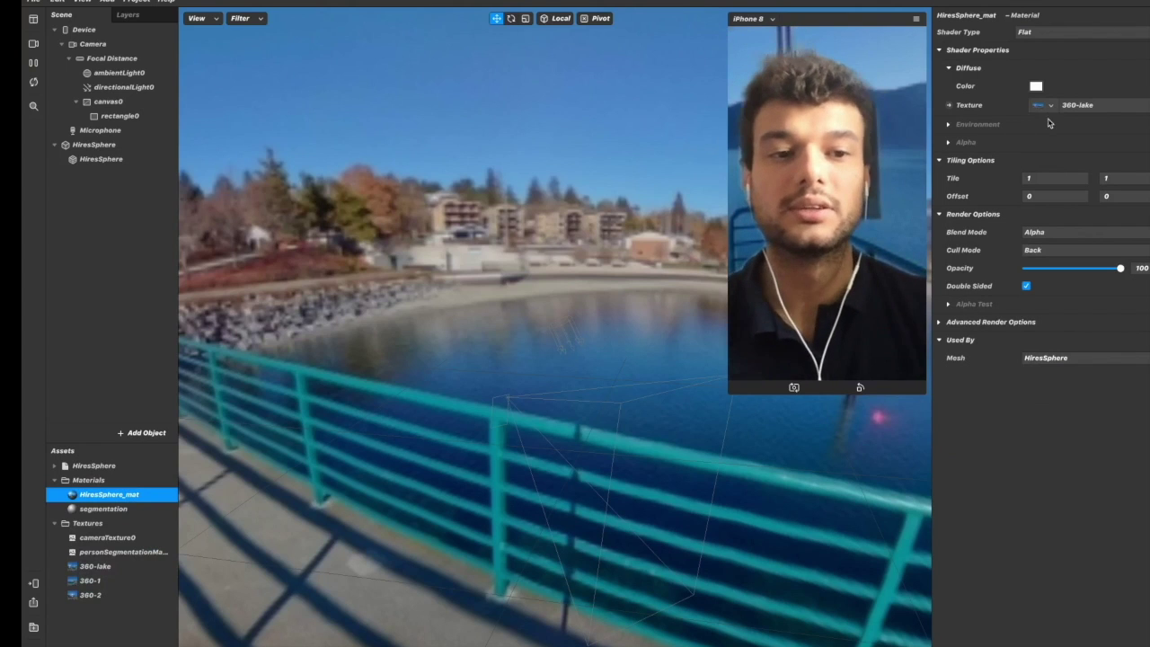
left_click(1052, 109)
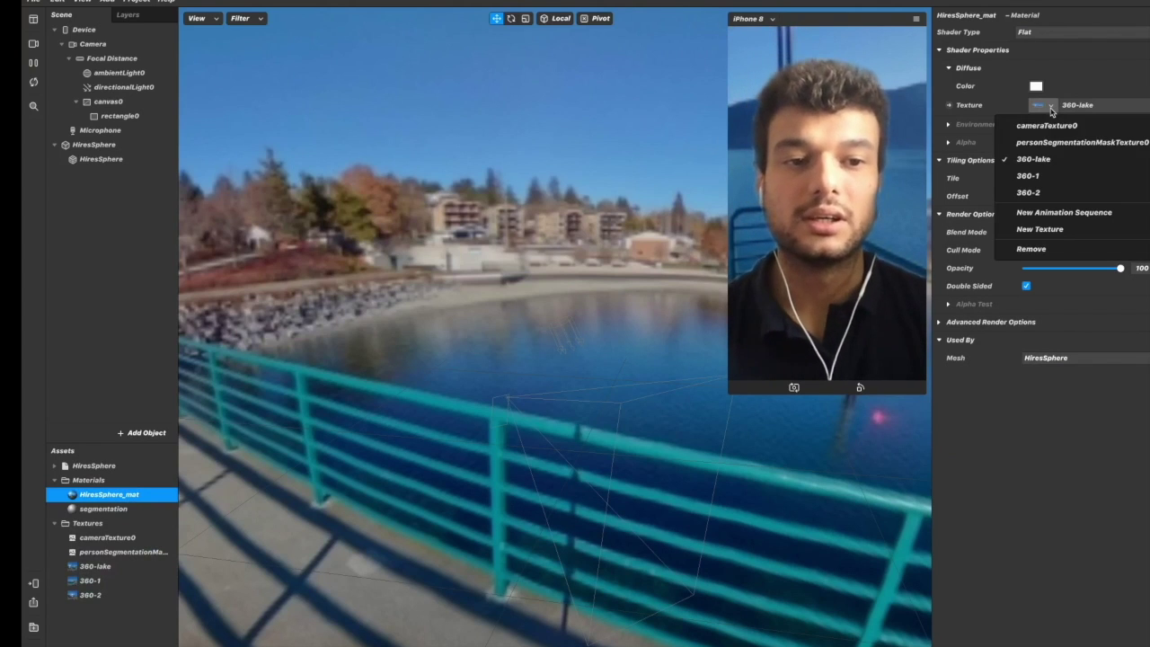
left_click(1035, 178)
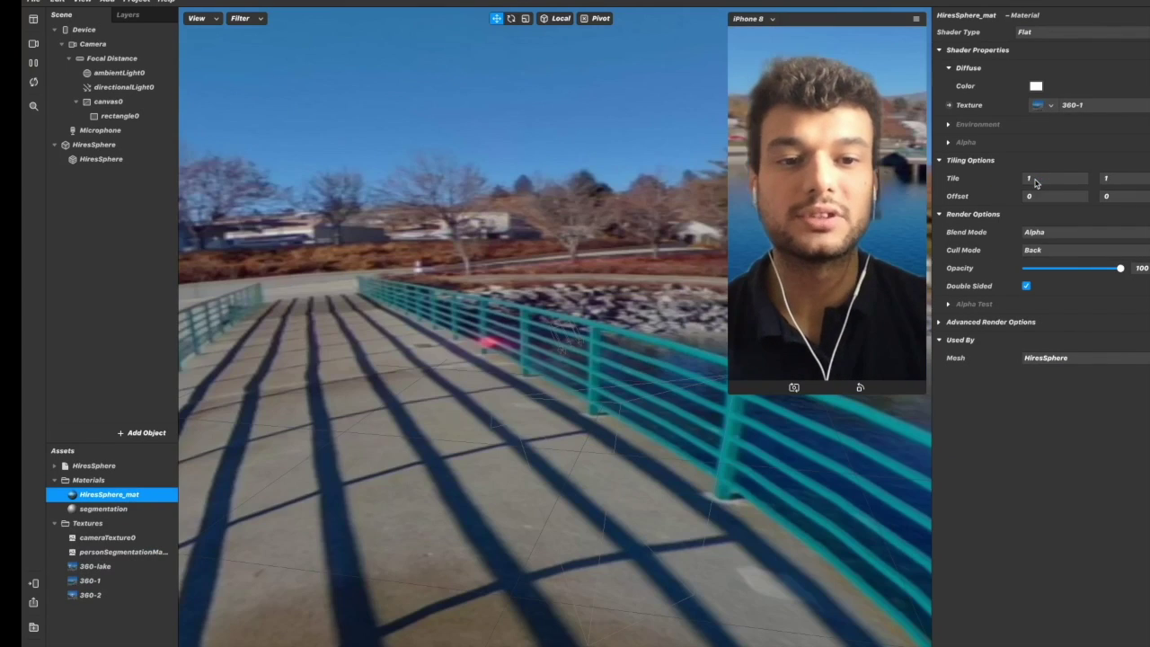
left_click(603, 217)
left_click(119, 496)
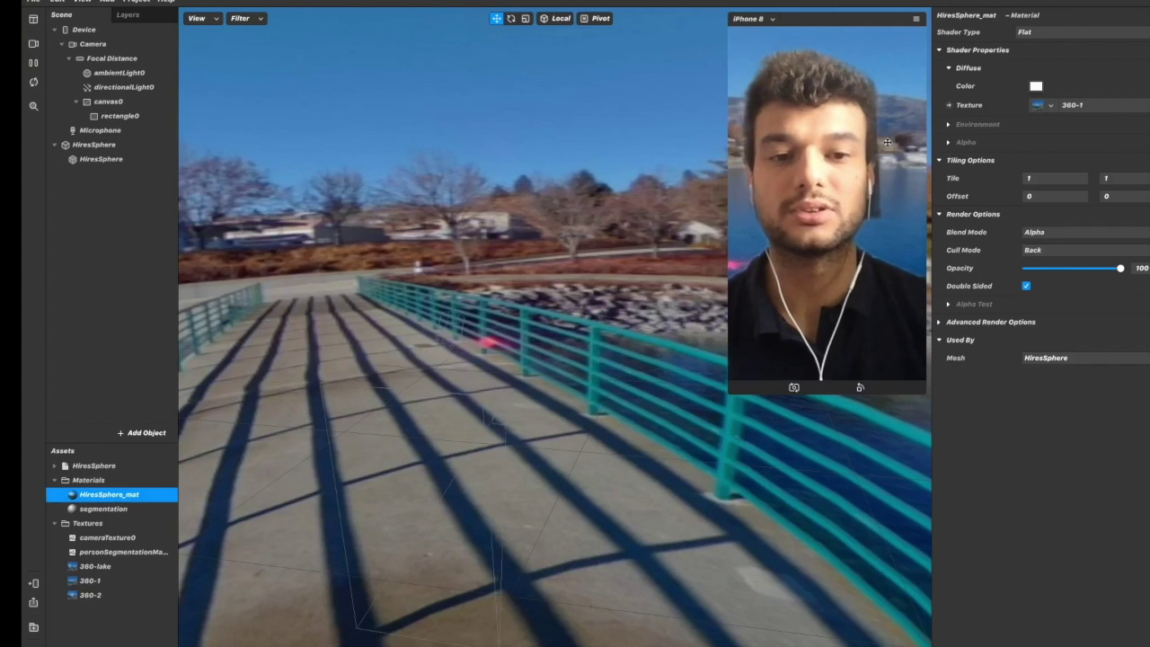
Show the Patch Editor and enlarge it to take up most of the space below the viewport.
left_click_drag(732, 392, 748, 314)
key("super+shift+p")
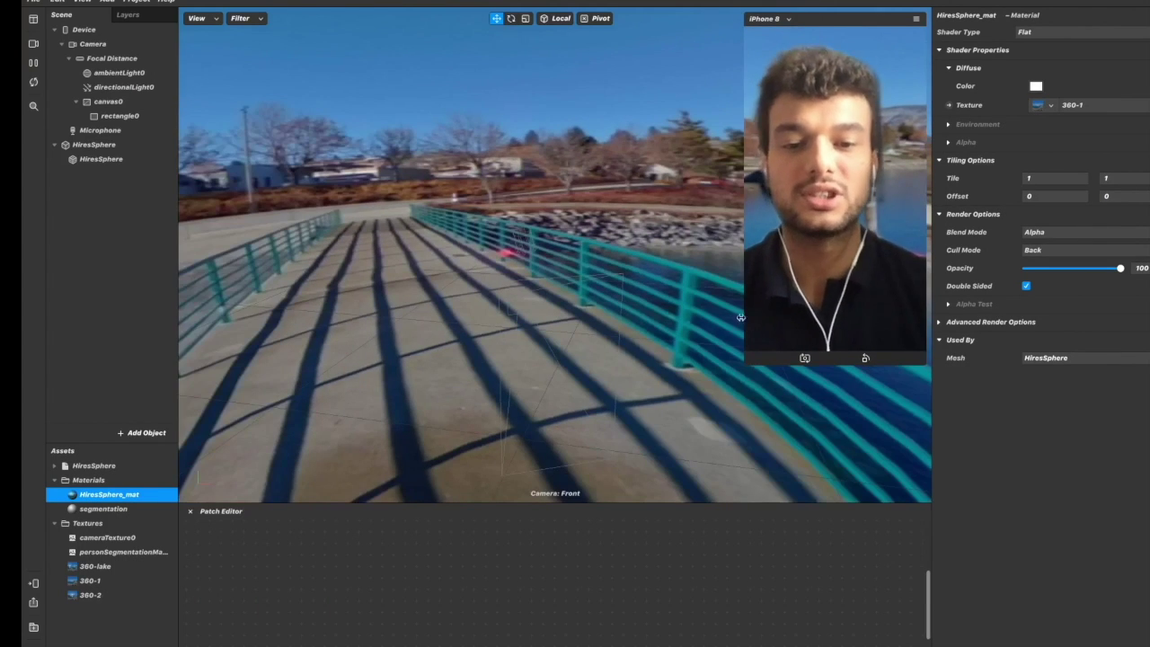
left_click_drag(590, 502, 593, 187)
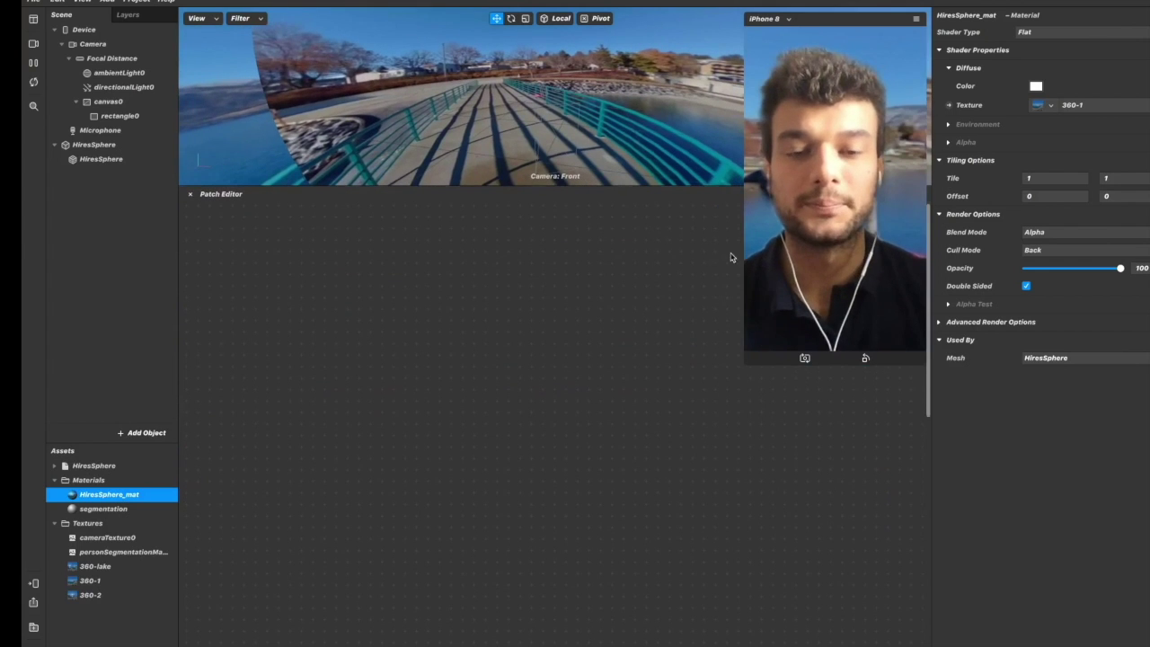
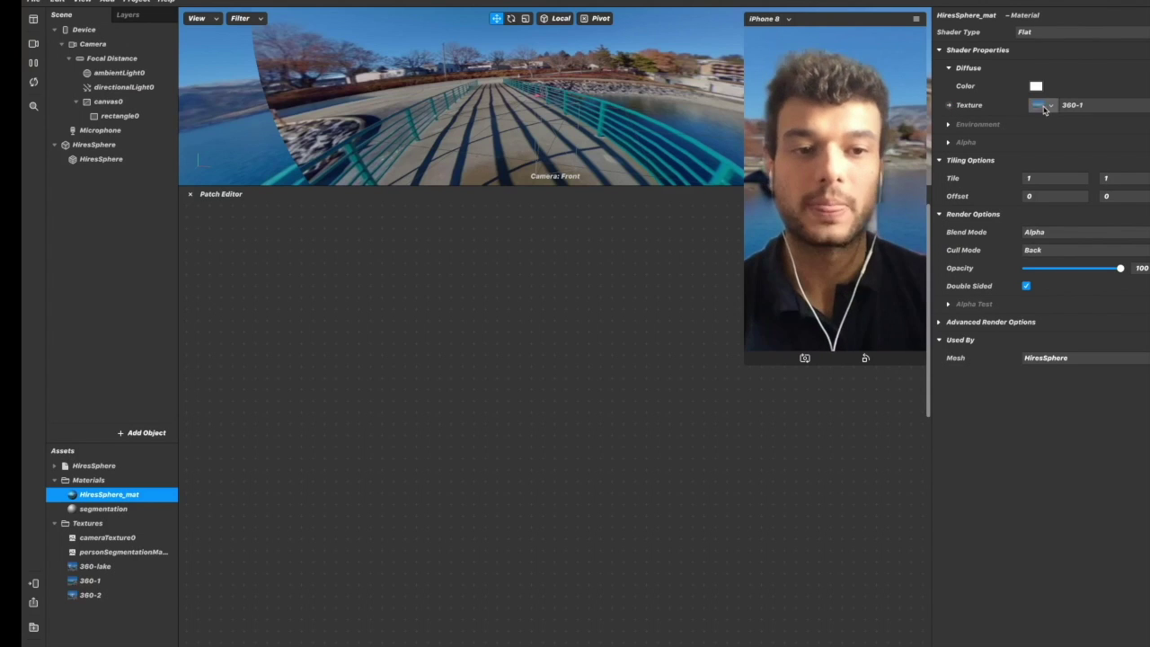
Remove the diffuse texture from HiresSphere_mat and create a patch for that property, placed in the Patch Editor's open area.
left_click(1062, 106)
left_click(1057, 251)
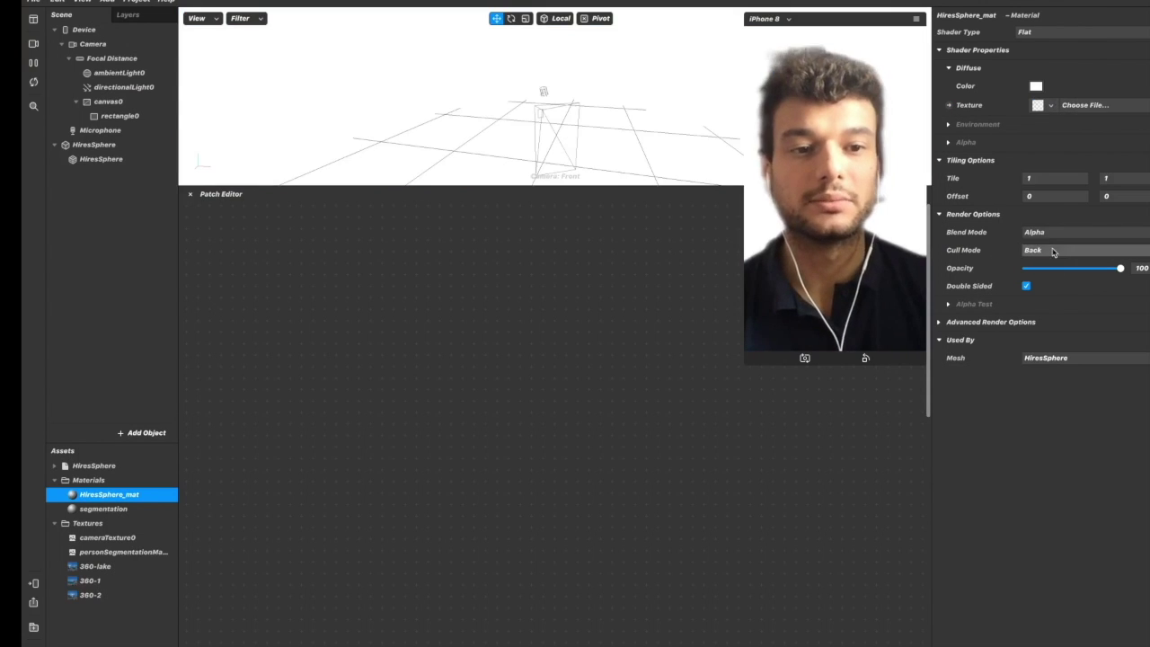
left_click(949, 106)
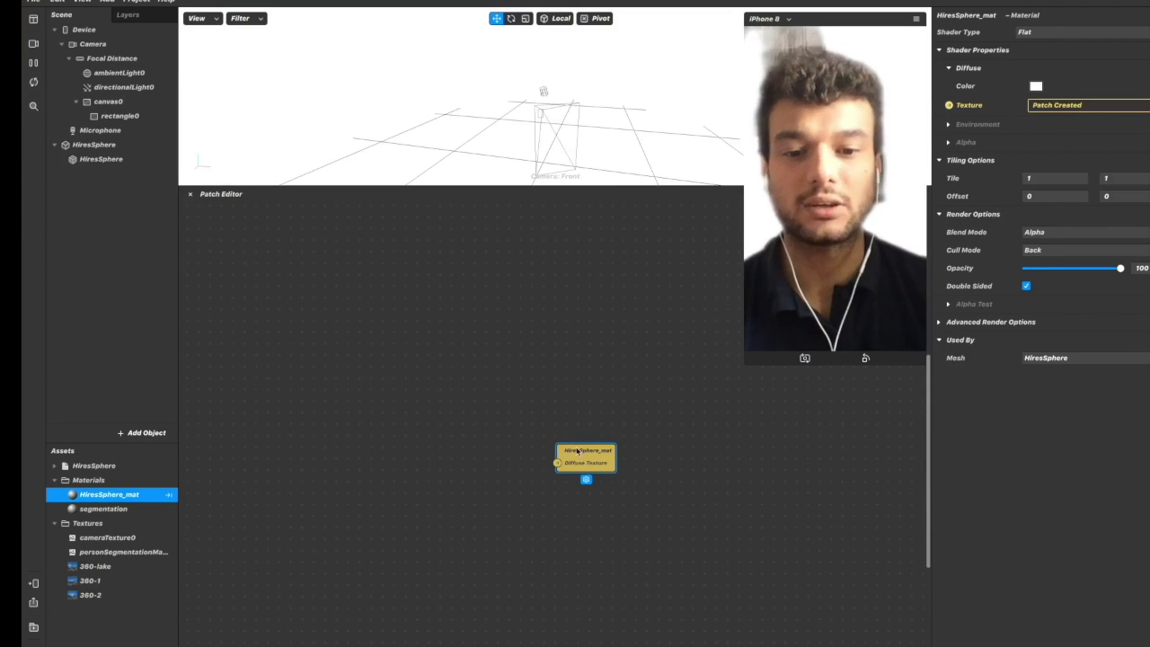
left_click_drag(577, 451, 655, 361)
left_click(617, 492)
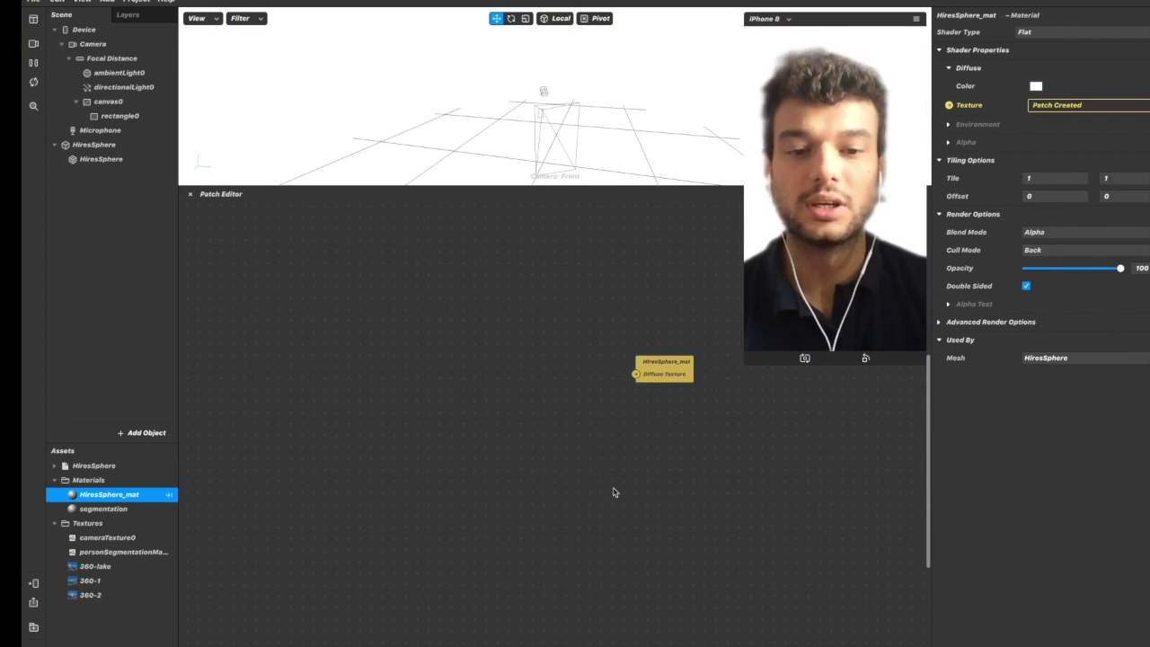
Add the 360-lake texture as a patch and connect it to the Diffuse Texture input of HiresSphere_mat.
left_click(94, 580)
left_click(100, 595)
left_click(94, 581)
left_click(99, 567)
left_click_drag(99, 567, 542, 345)
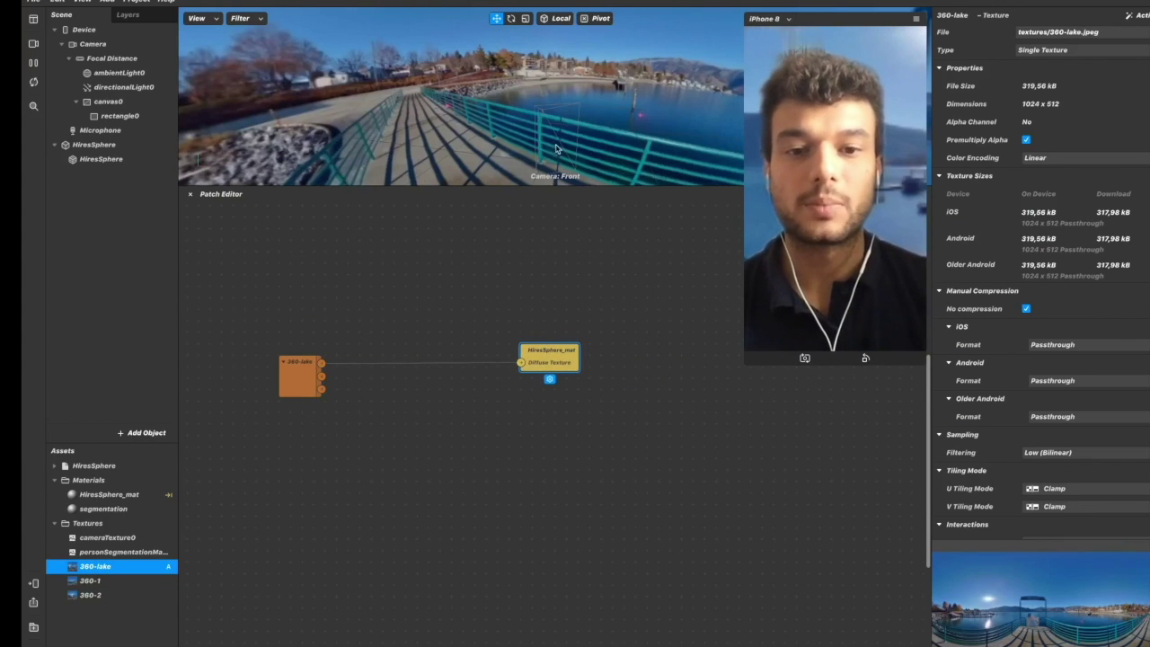
left_click_drag(558, 185, 558, 269)
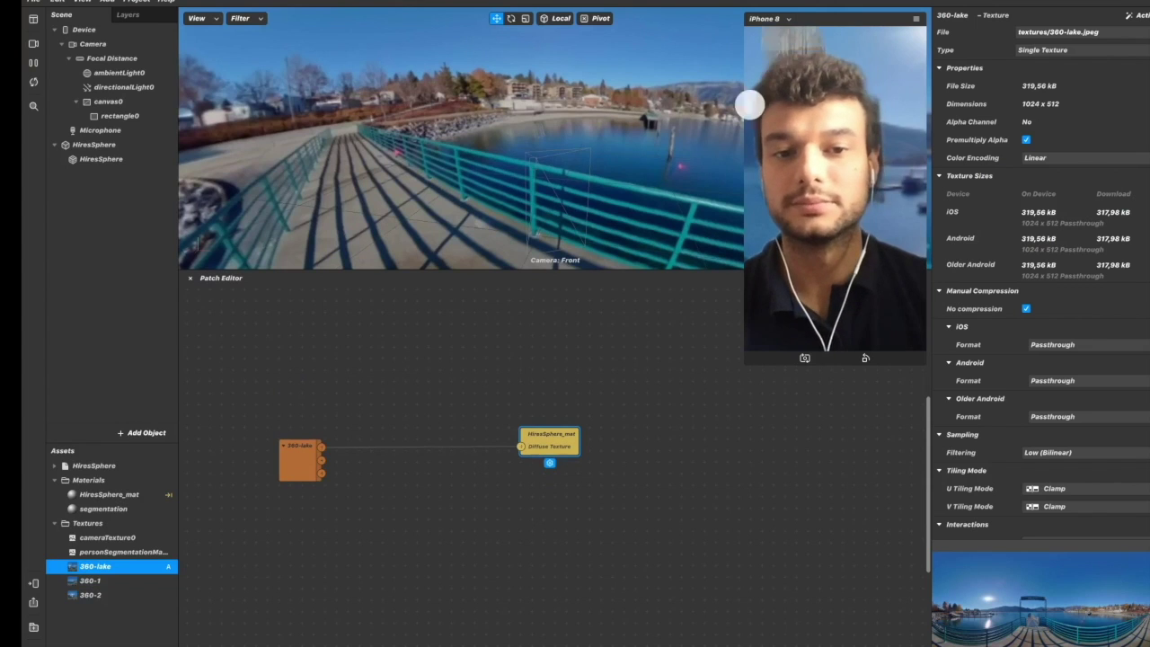
Add the 360-1 and 360-2 textures as patches and connect 360-2 to HiresSphere_mat's Diffuse Texture input.
left_click(135, 580)
left_click(129, 595)
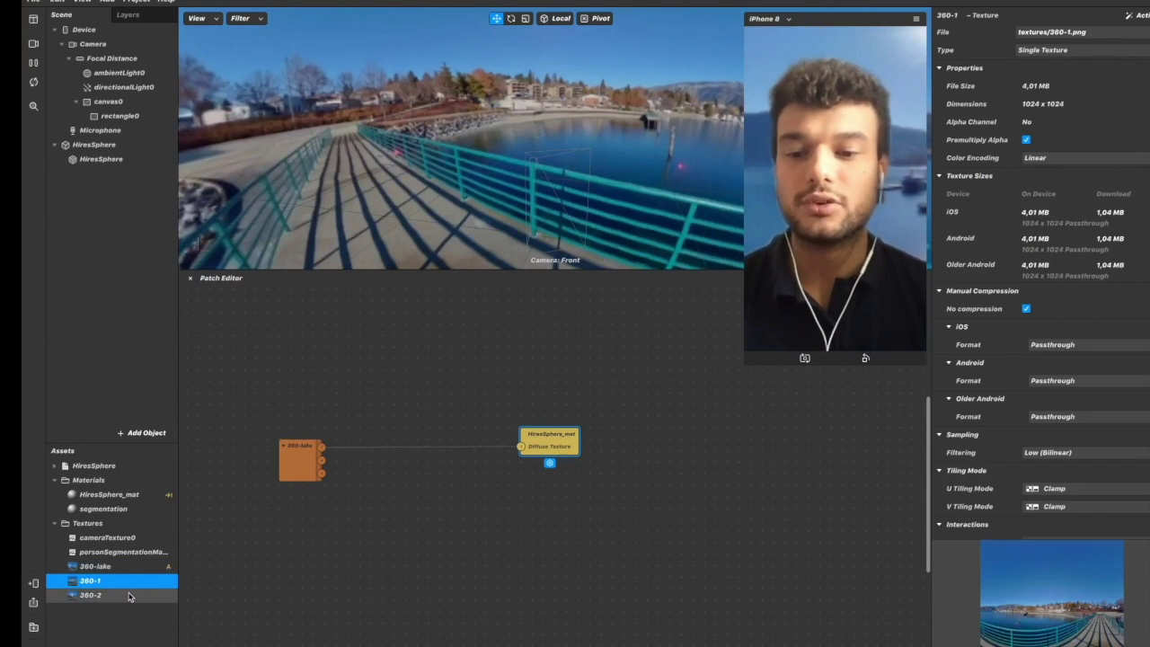
left_click(133, 581, "shift")
left_click_drag(133, 588, 302, 591)
left_click(288, 463)
left_click_drag(340, 526, 522, 447)
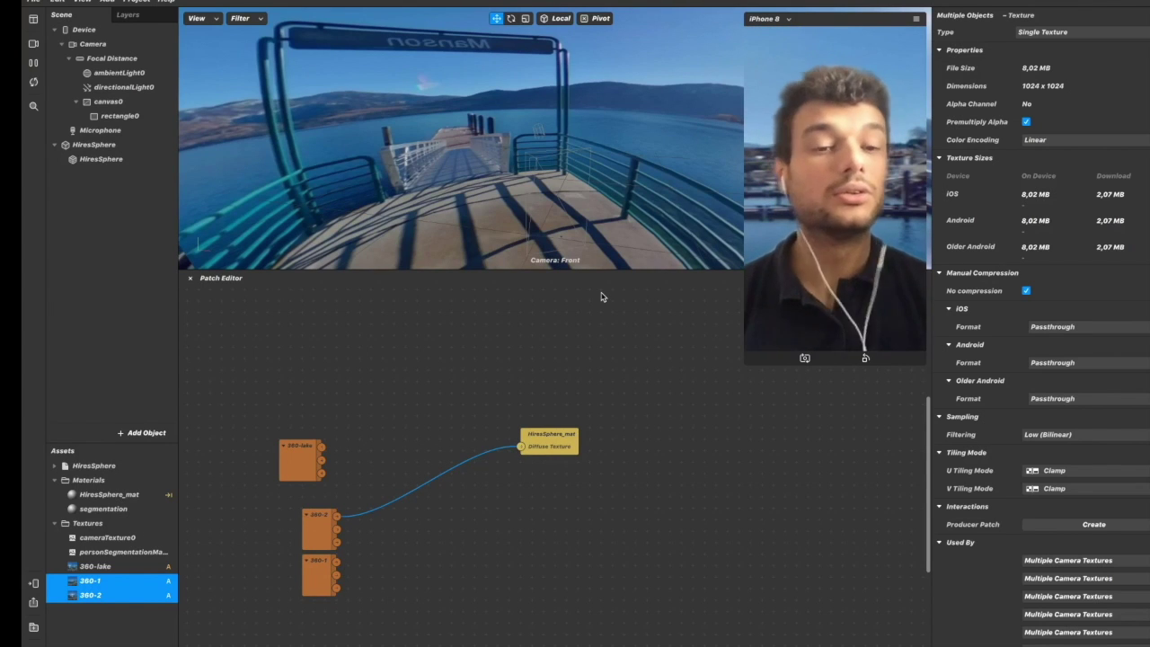
Rearrange the texture patches and HiresSphere_mat to leave free space between 360-1, 360-2 and the material patch.
left_click_drag(301, 458, 220, 400)
left_click_drag(569, 439, 696, 415)
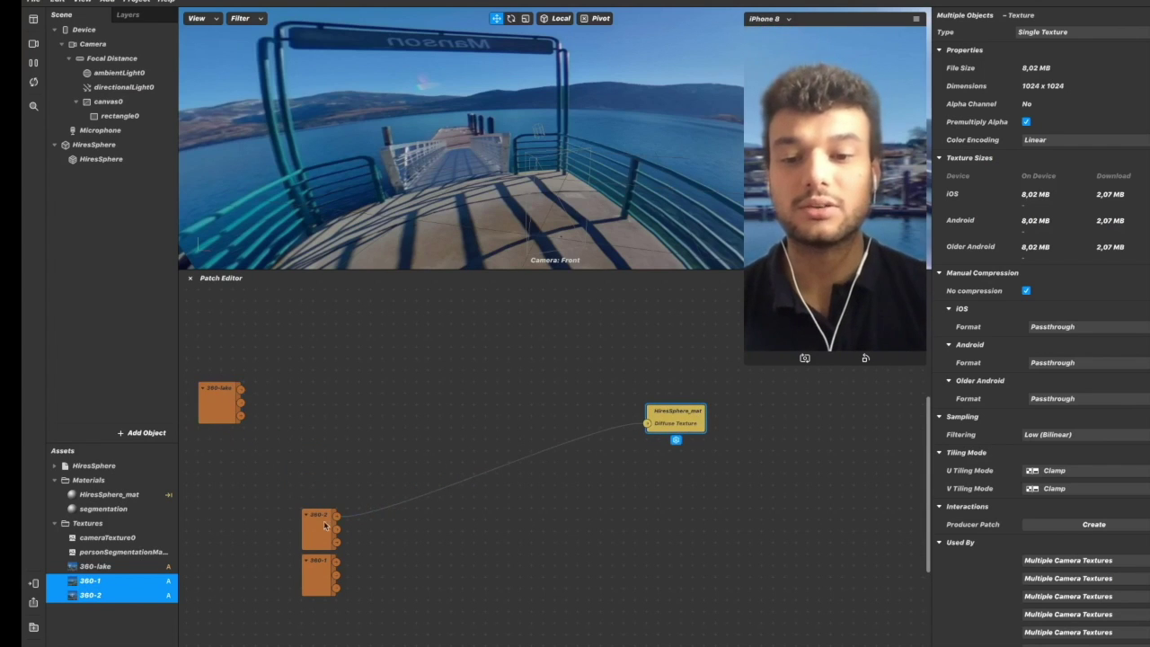
left_click_drag(325, 525, 325, 388)
left_click(320, 568)
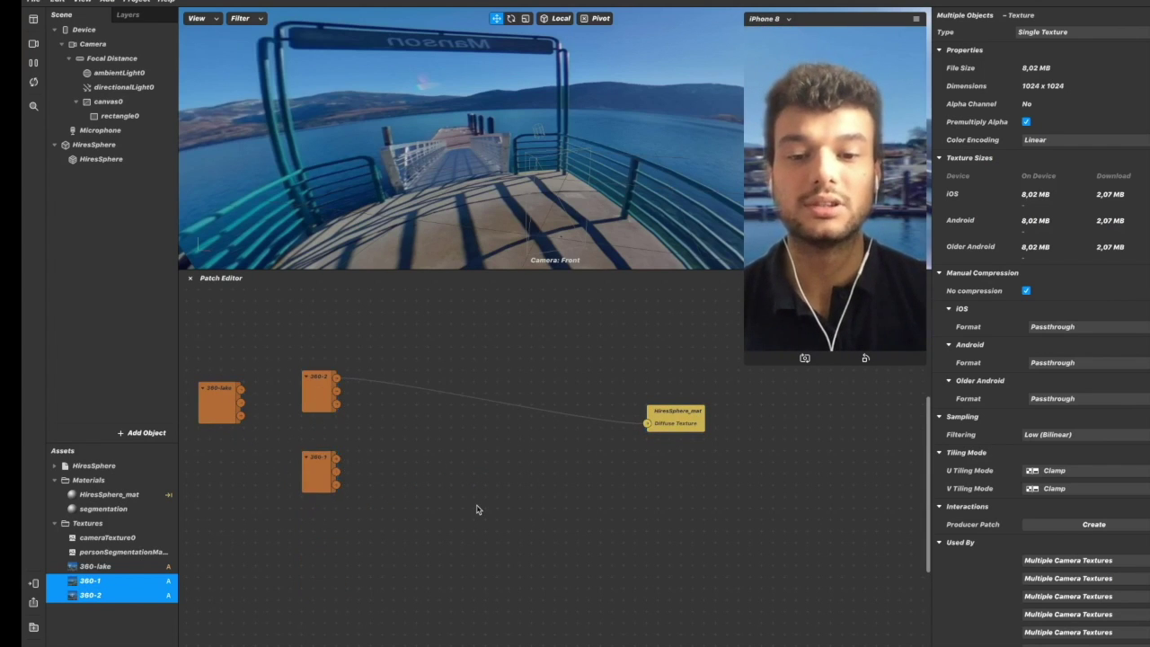
Insert an Add patch and place it between the texture patches and HiresSphere_mat.
double_click(475, 508)
type("z")
key("BackSpace")
type("add")
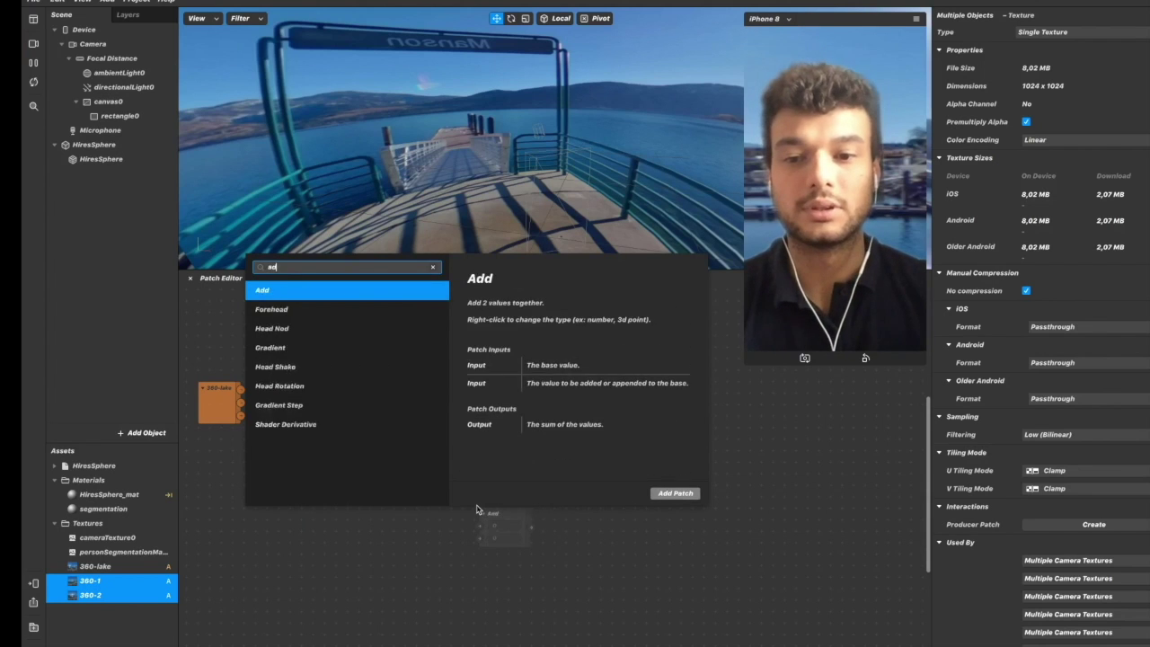
key("Return")
left_click_drag(487, 514, 471, 411)
Connect 360-2 and 360-1 to the Add patch's first and second inputs, and its output to HiresSphere_mat's Diffuse Texture.
left_click_drag(337, 378, 463, 422)
double_click(441, 464)
key("Escape")
left_click_drag(336, 459, 718, 420)
scroll(515, 431, "up", 3)
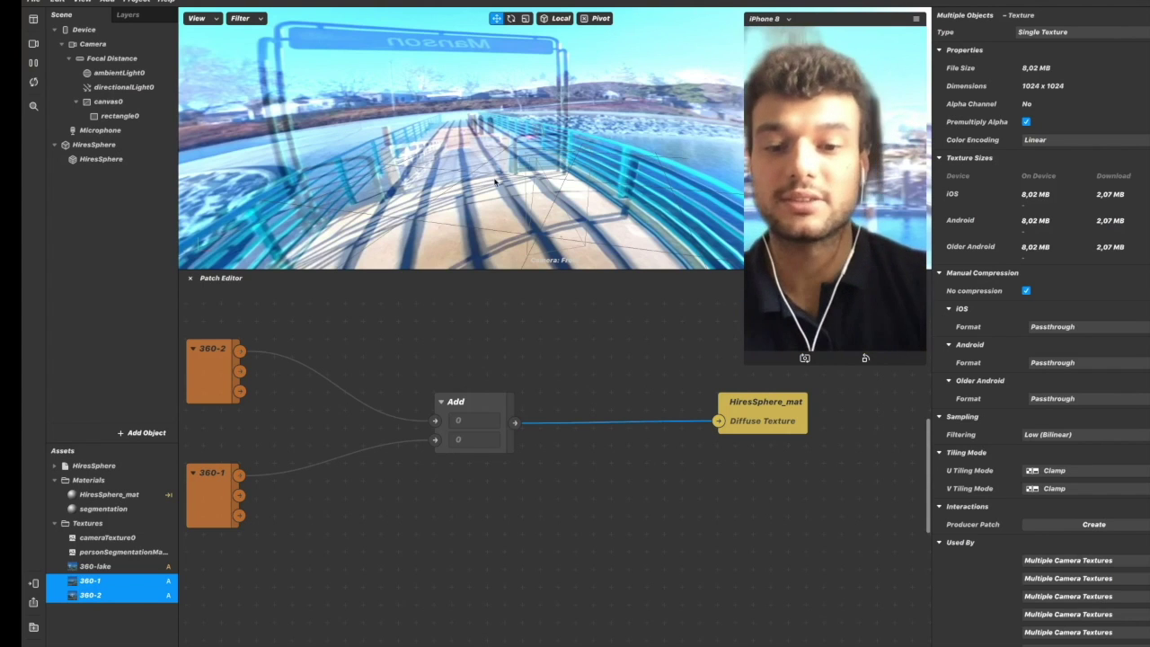
Delete the Add patch, connect 360-2 directly to HiresSphere_mat's Diffuse Texture, and move the 360-1 patch further down.
scroll(491, 385, "left", 2)
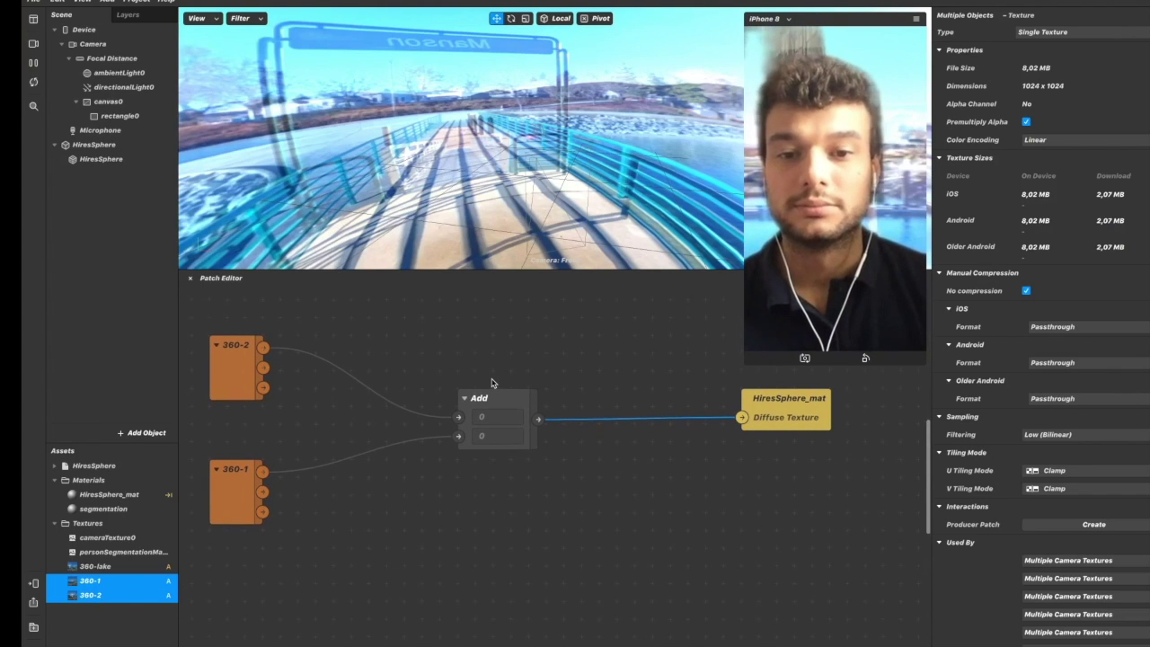
left_click(473, 401)
key("Delete")
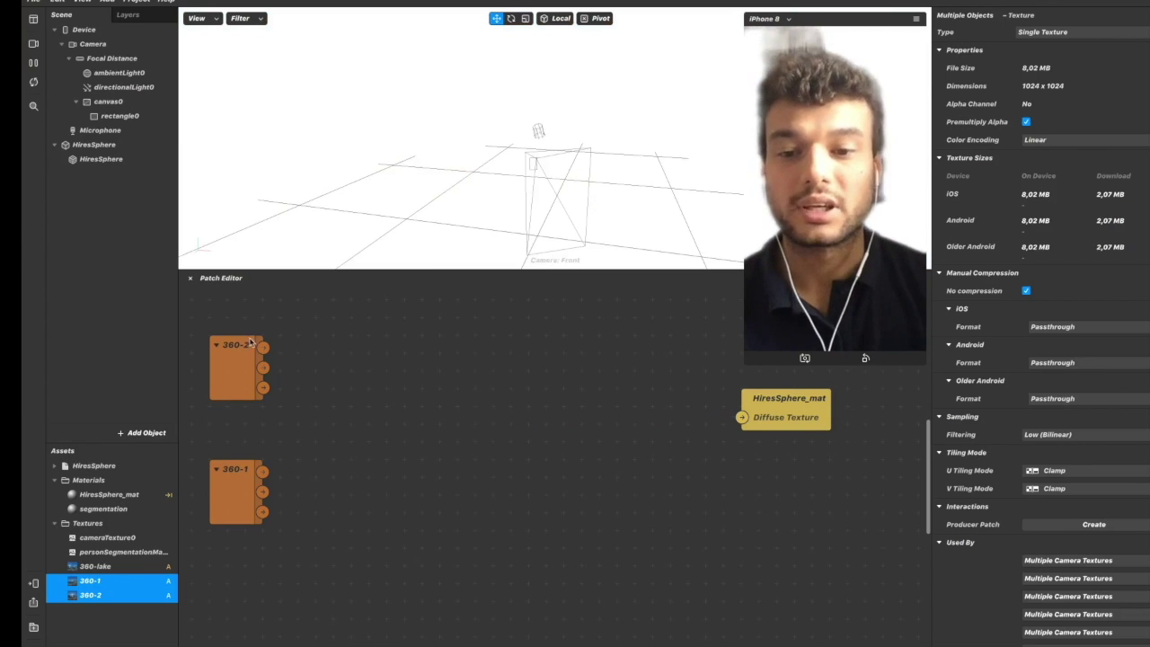
left_click_drag(263, 347, 741, 417)
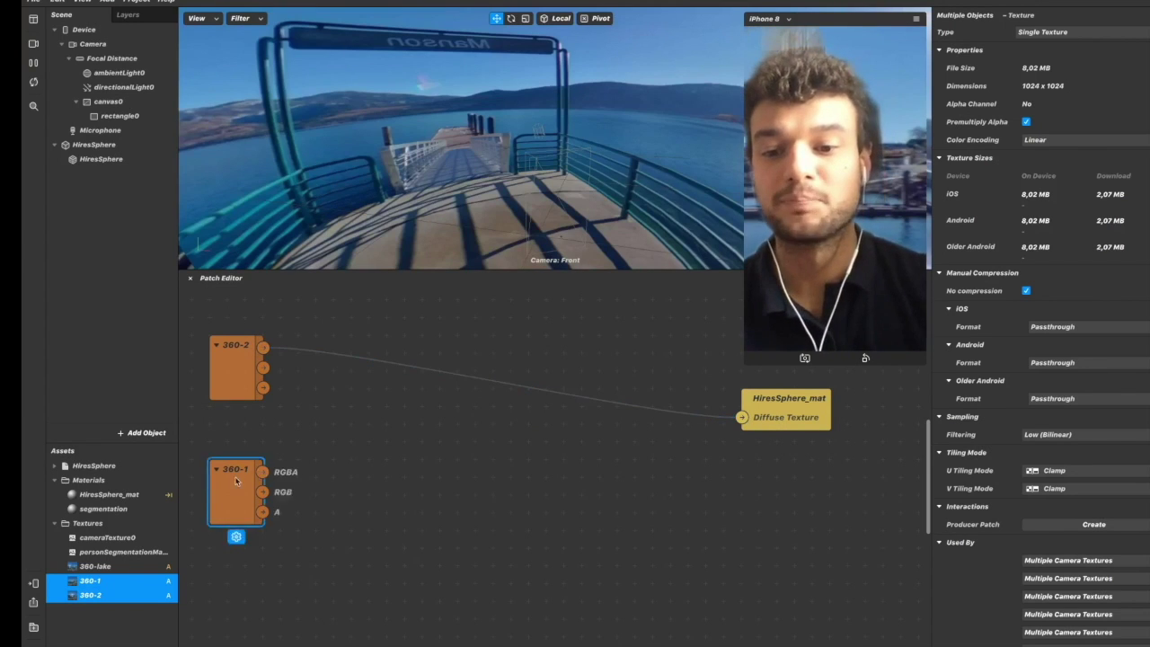
left_click_drag(236, 490, 235, 543)
double_click(486, 458)
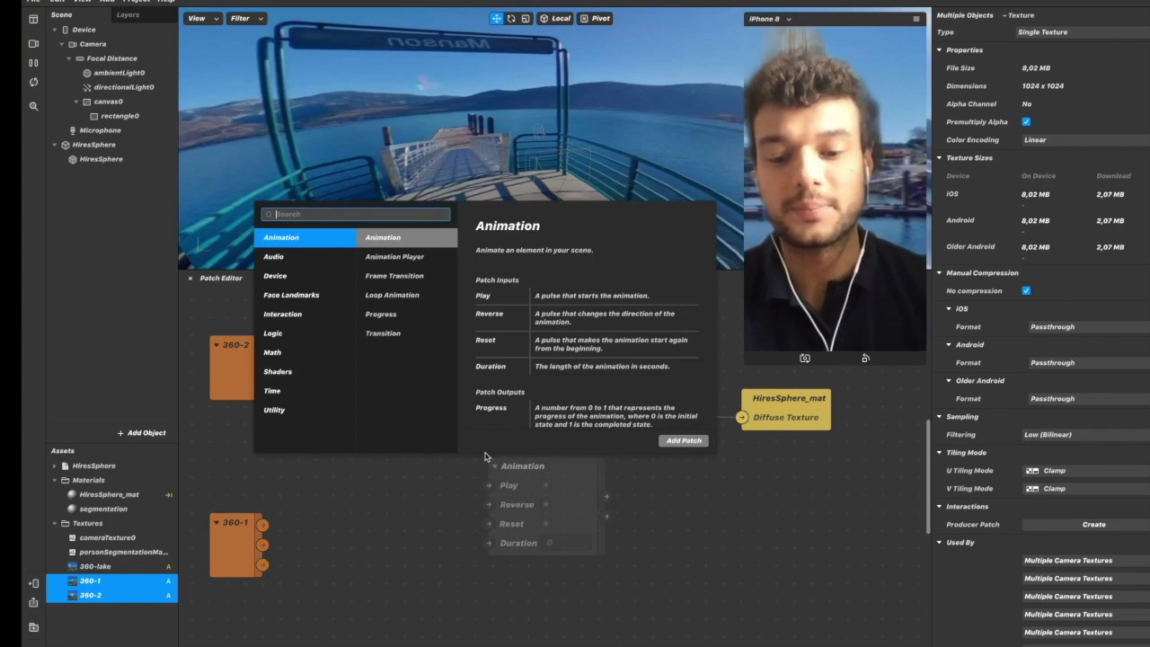
type("tex")
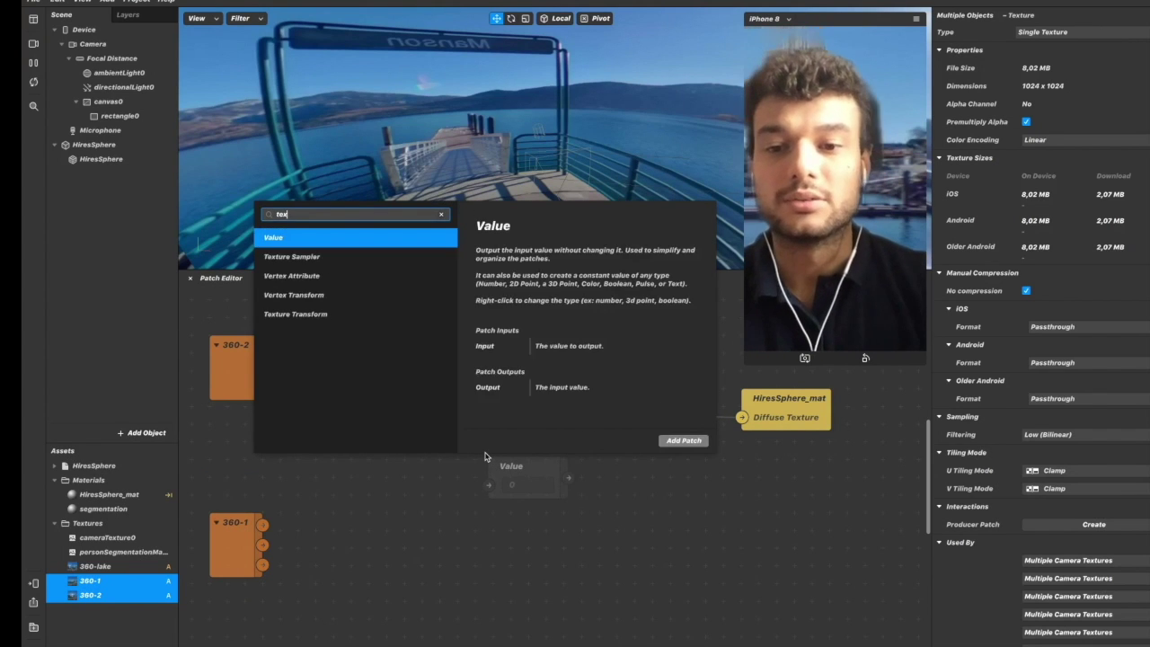
key("Down")
key("Down")
key("Down")
key("Return")
left_click(499, 461)
key("BackSpace")
Insert a Texture Transform patch between 360-2 and HiresSphere_mat, and route 360-2 through it into the Diffuse Texture input.
double_click(508, 477)
type("tex")
key("Down")
key("Down")
key("Return")
left_click_drag(519, 486, 457, 381)
left_click_drag(264, 346, 441, 417)
left_click_drag(602, 418, 742, 417)
left_click_drag(584, 399, 585, 381)
Try a Transform value of 0.5 on the Texture Transform patch and check the sphere in the viewport.
left_click(510, 419)
type("0.5")
key("Return")
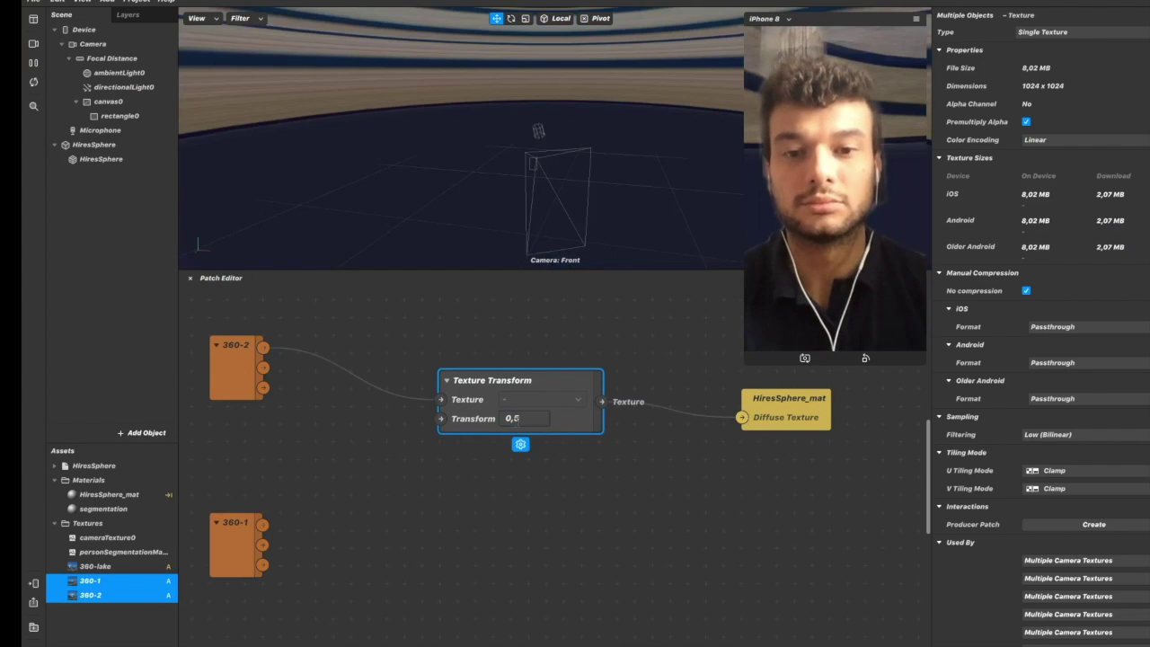
left_click_drag(553, 146, 444, 139)
Insert a 2D Transform Pack patch below 360-2 and move the 360-1 patch down to make room for it.
left_click(437, 578)
double_click(433, 573)
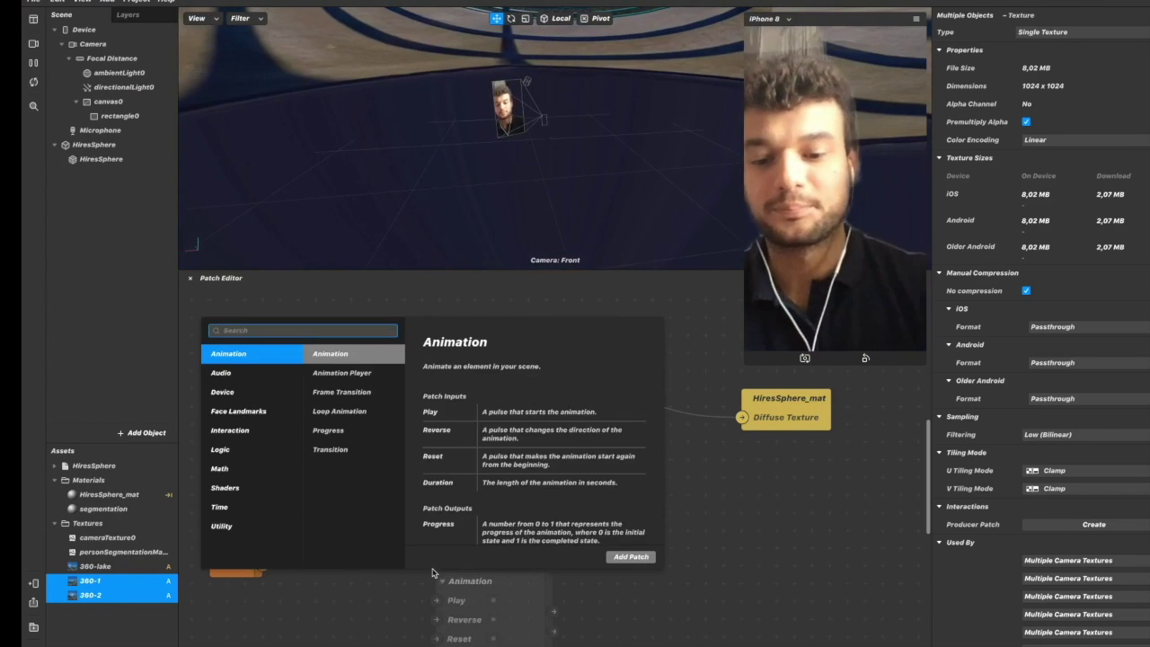
type("2d")
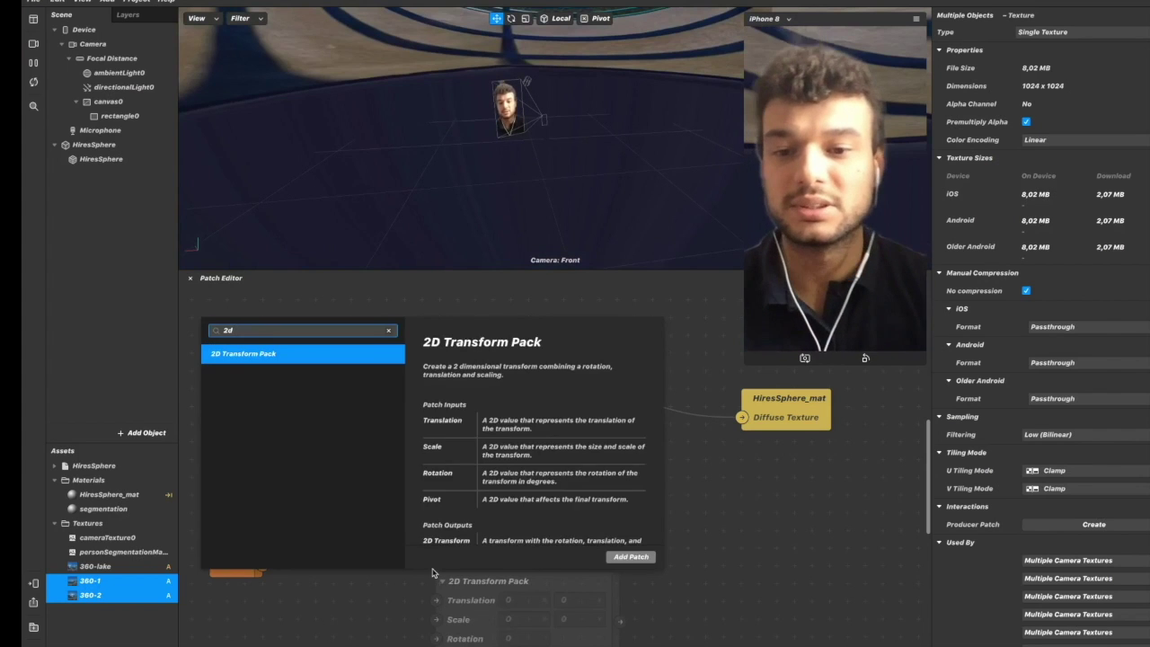
key("Return")
left_click_drag(460, 588, 331, 441)
left_click_drag(238, 539, 246, 591)
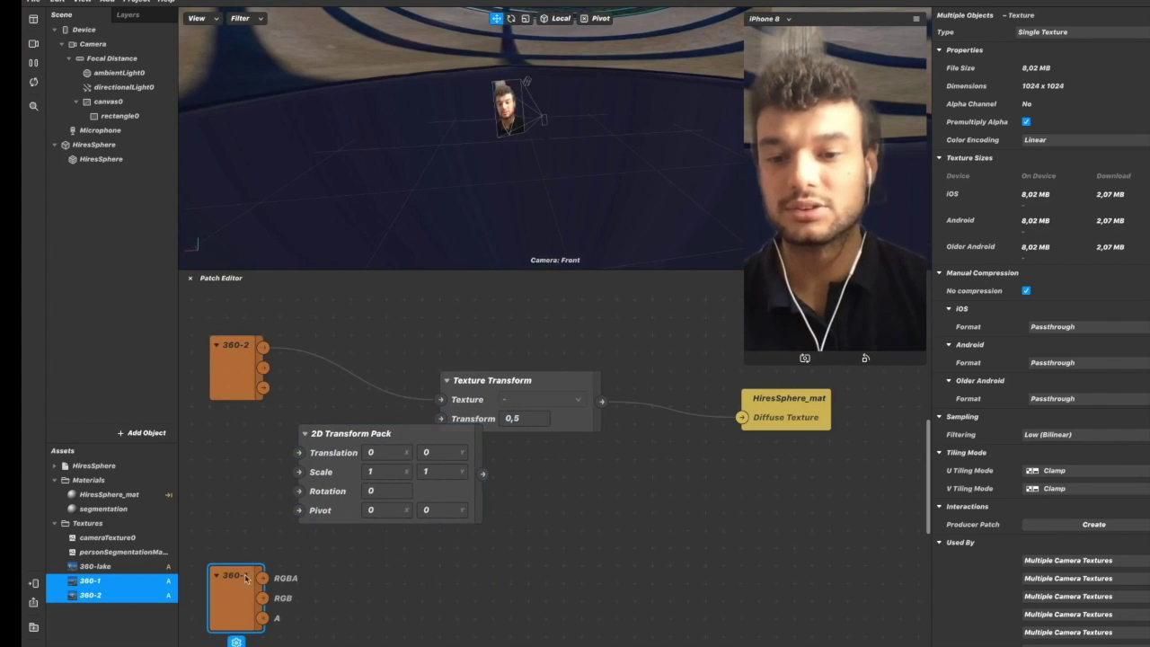
scroll(279, 485, "down", 3)
left_click_drag(239, 536, 243, 593)
left_click_drag(316, 429, 267, 430)
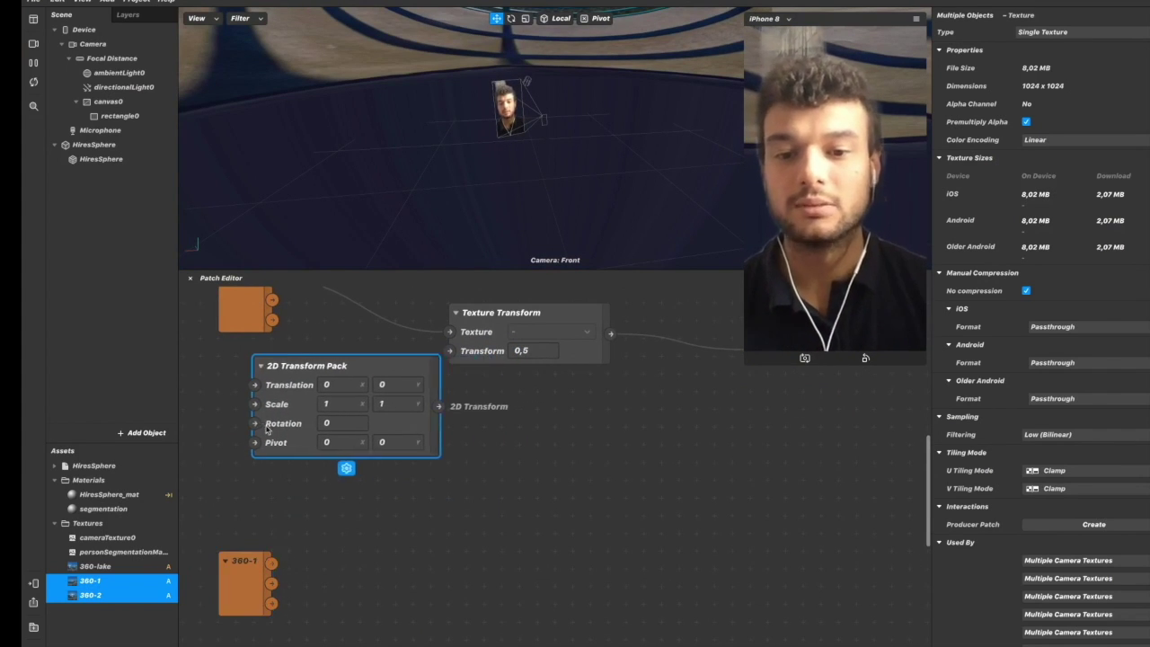
scroll(597, 385, "up", 2)
Connect the 2D Transform Pack to the Texture Transform's Transform input and space the two patches apart.
left_click_drag(433, 435, 444, 380)
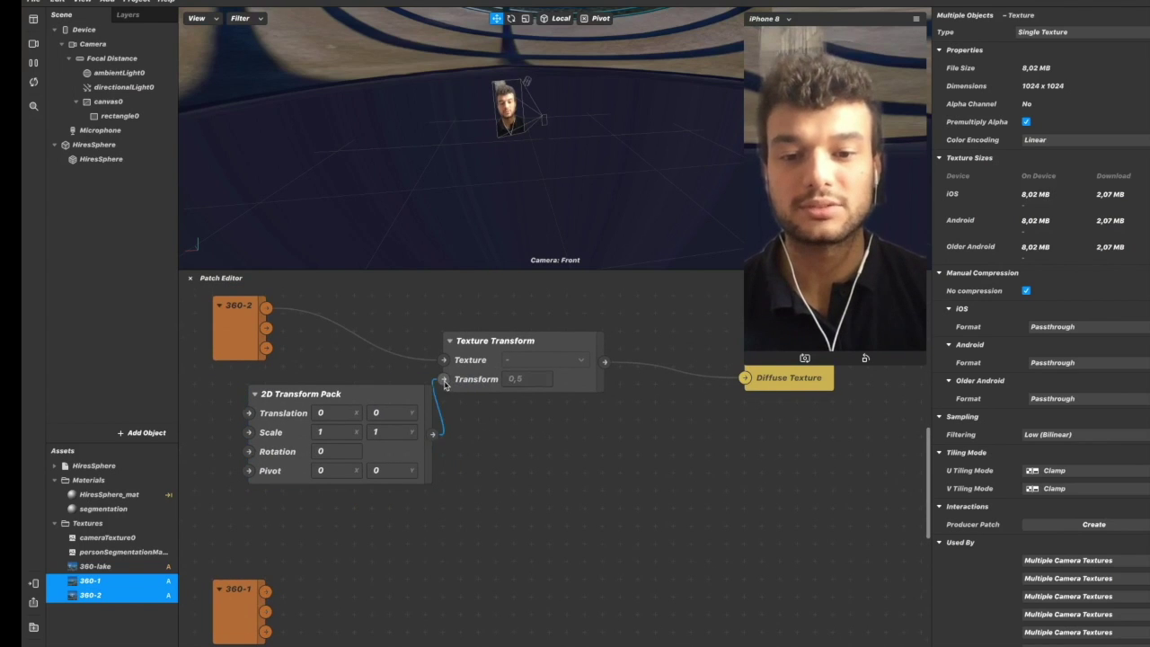
left_click(531, 360)
left_click_drag(531, 360, 567, 361)
scroll(493, 398, "up", 2)
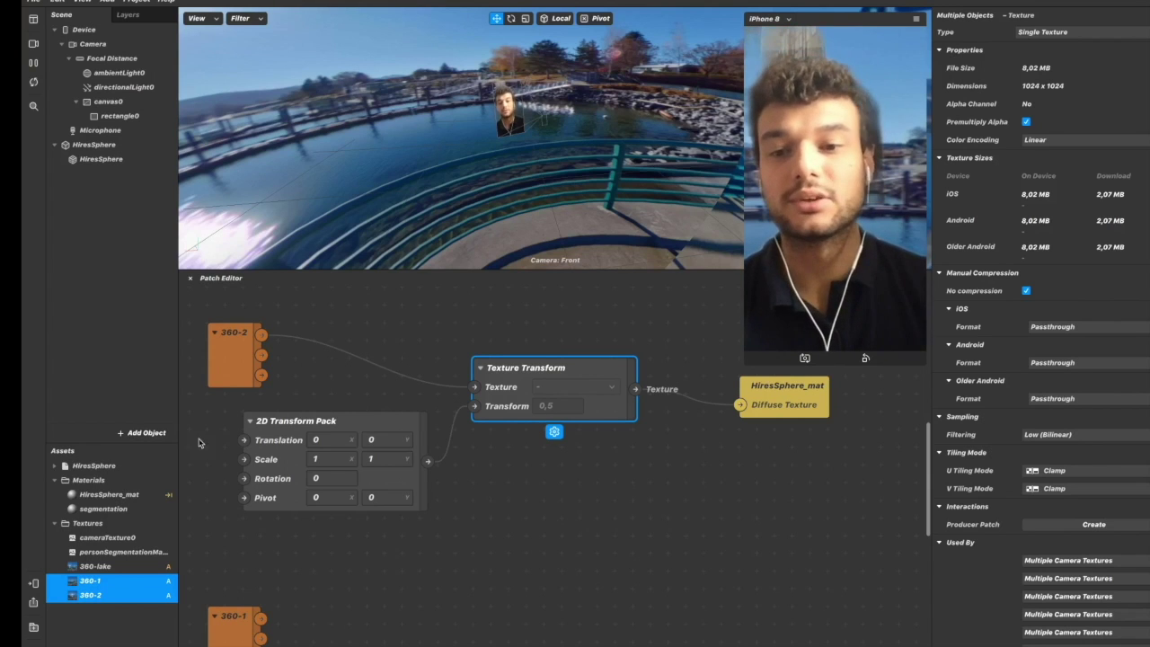
Try a Y scale of 0.5 in the 2D Transform Pack and restore it to 1.
left_click(228, 356)
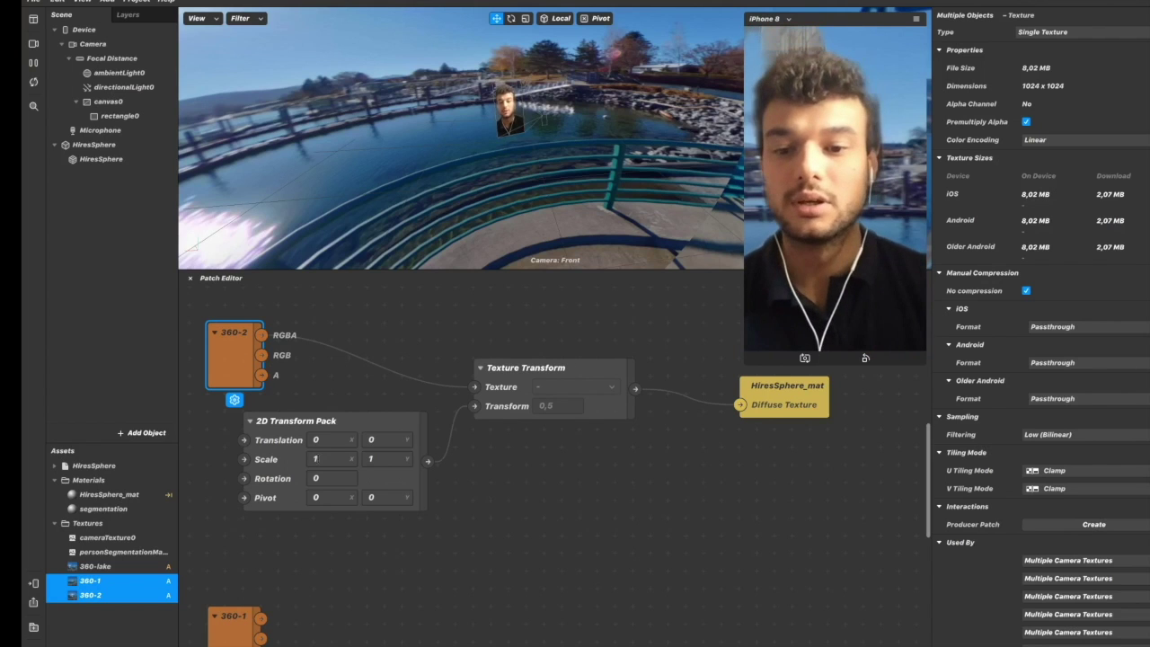
left_click(290, 463)
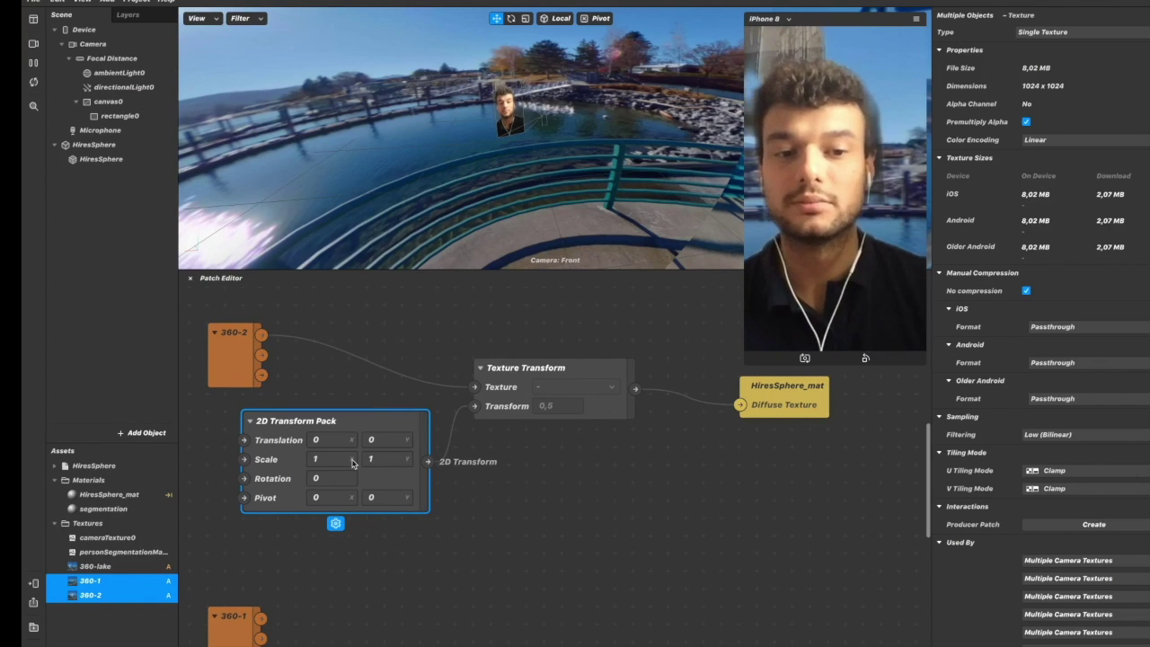
double_click(385, 459)
type("0.")
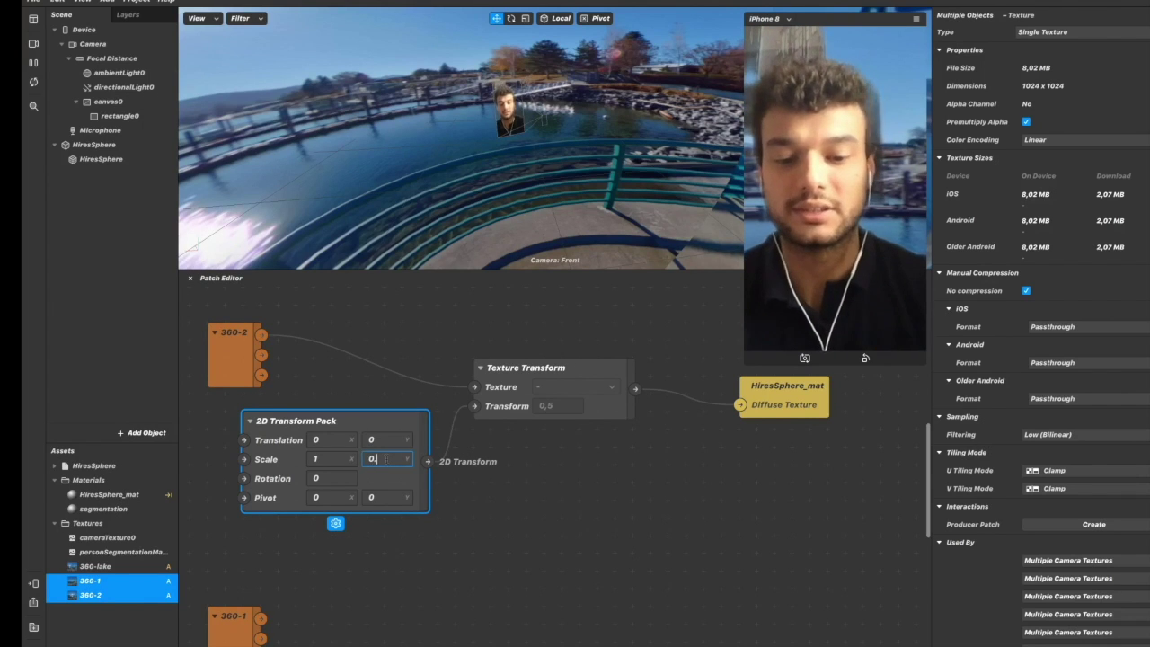
type("5")
key("Return")
double_click(388, 459)
type("1")
key("Return")
Set the 2D Transform Pack's X scale to 0.5 and check the sphere's texture in the viewport.
double_click(324, 459)
type("0.5")
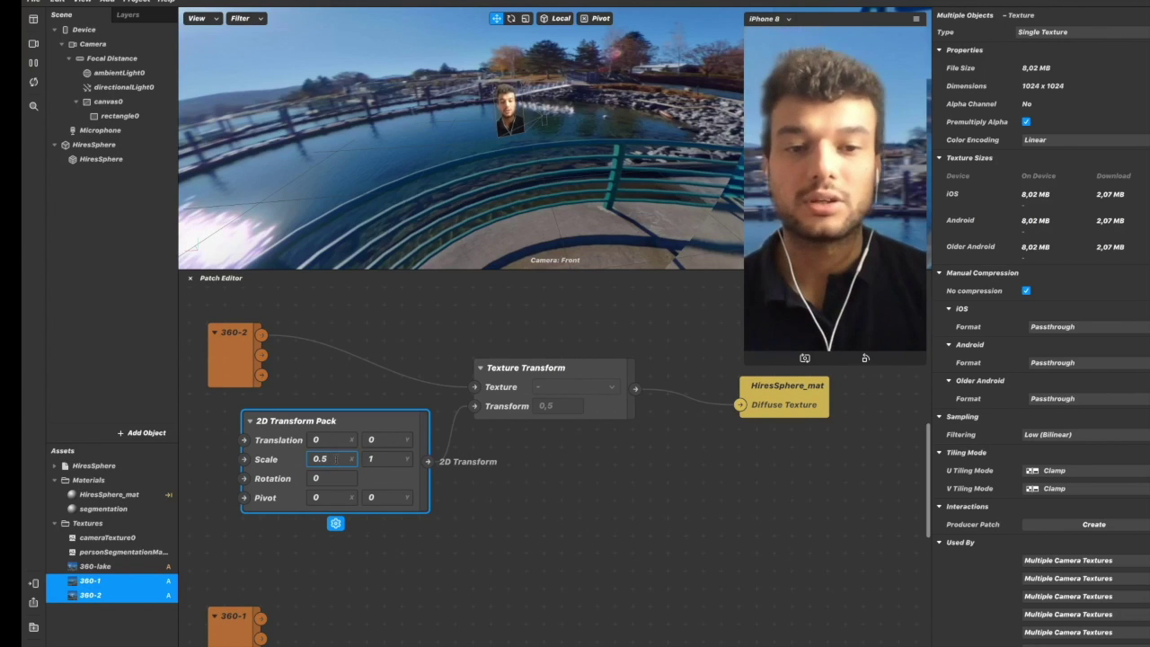
key("Return")
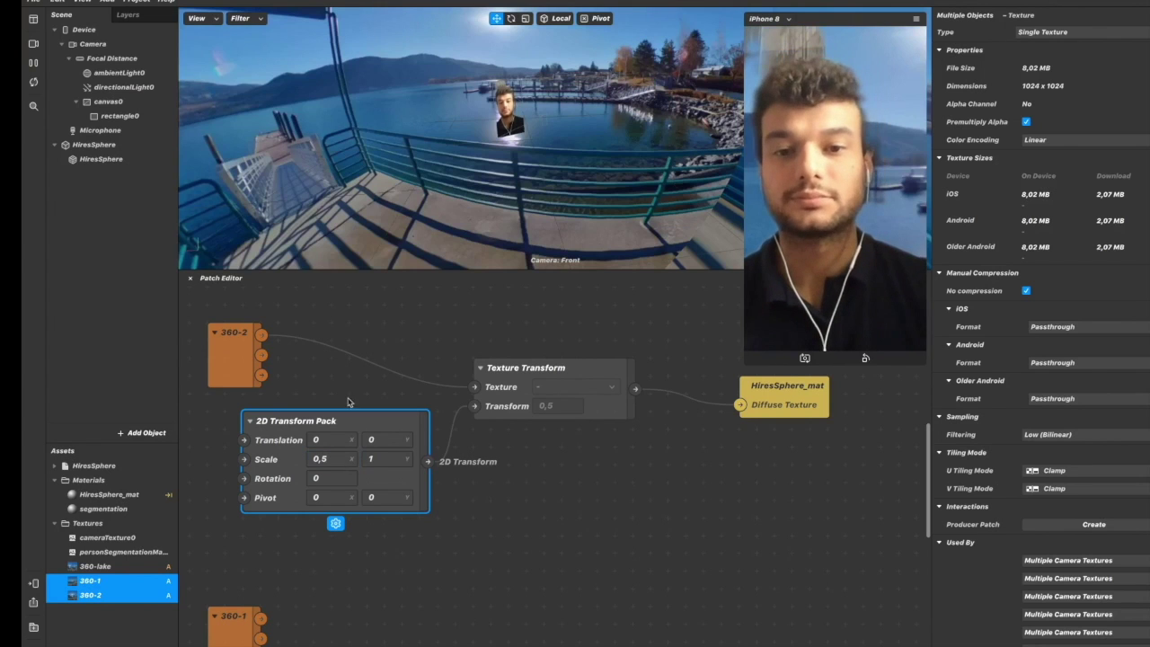
left_click_drag(539, 156, 636, 119)
left_click(605, 501)
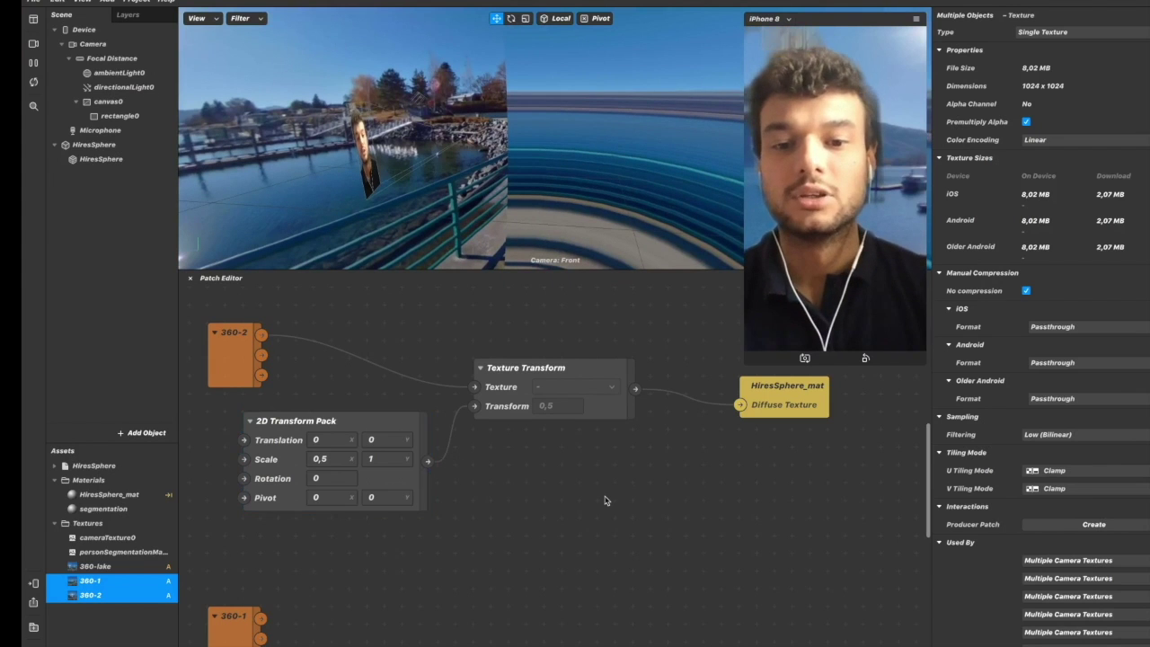
Duplicate the 2D Transform Pack and Texture Transform patches together and place the copies beside 360-1.
scroll(605, 500, "down", 3)
scroll(630, 507, "down", 1)
left_click(458, 409)
left_click(545, 393, "shift")
key("ctrl+d")
left_click_drag(545, 393, 557, 598)
scroll(544, 516, "down", 1)
scroll(538, 490, "down", 2)
left_click(531, 465)
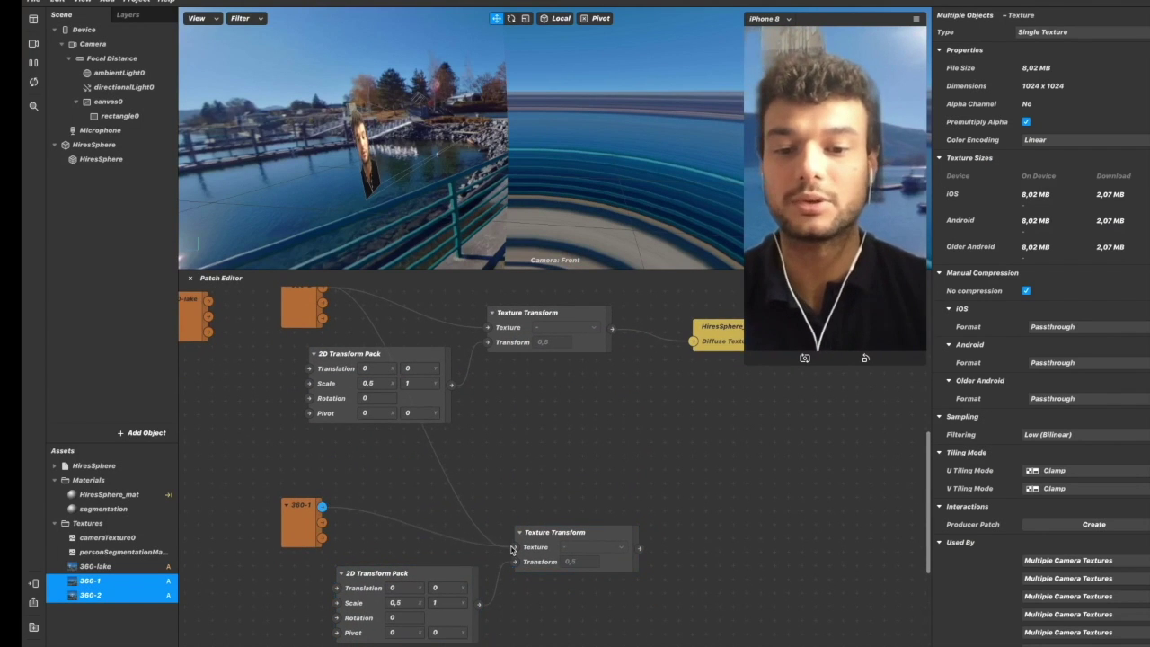
Replace the 360-2 connection on the duplicated Texture Transform's Texture input with 360-1.
right_click(517, 550)
left_click(456, 561)
left_click_drag(322, 508, 518, 547)
Insert an Add patch, feed both Texture Transform outputs into it, and connect its output to HiresSphere_mat's Diffuse Texture.
scroll(588, 447, "right", 3)
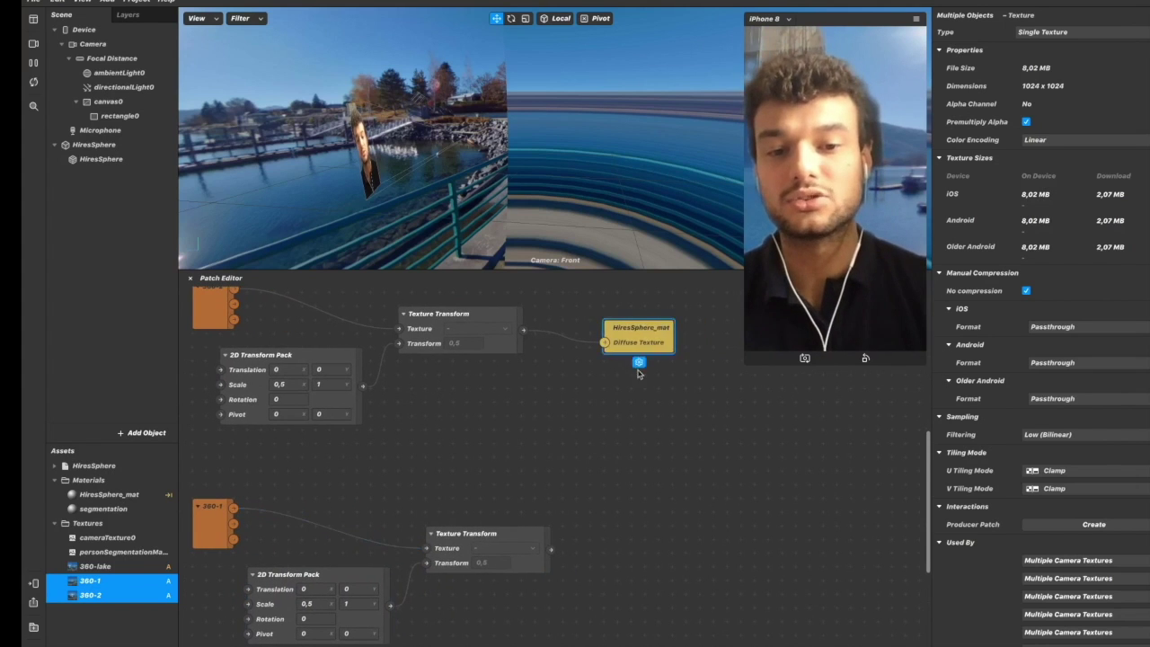
right_click(643, 468)
type("add")
key("Return")
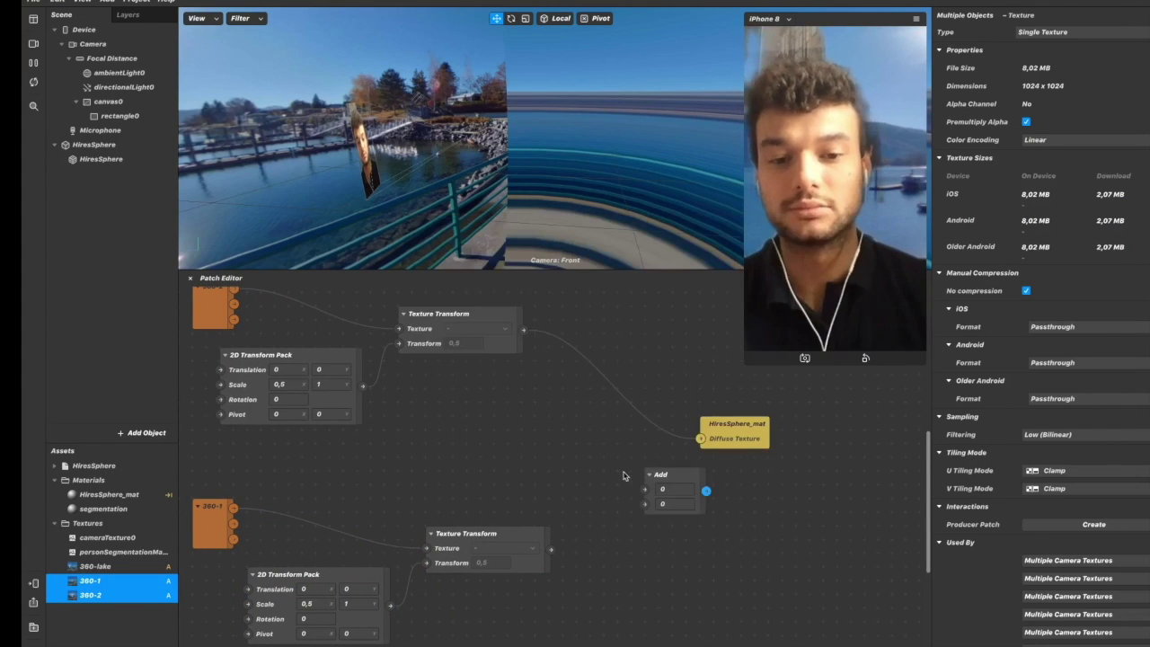
left_click_drag(645, 488, 523, 330)
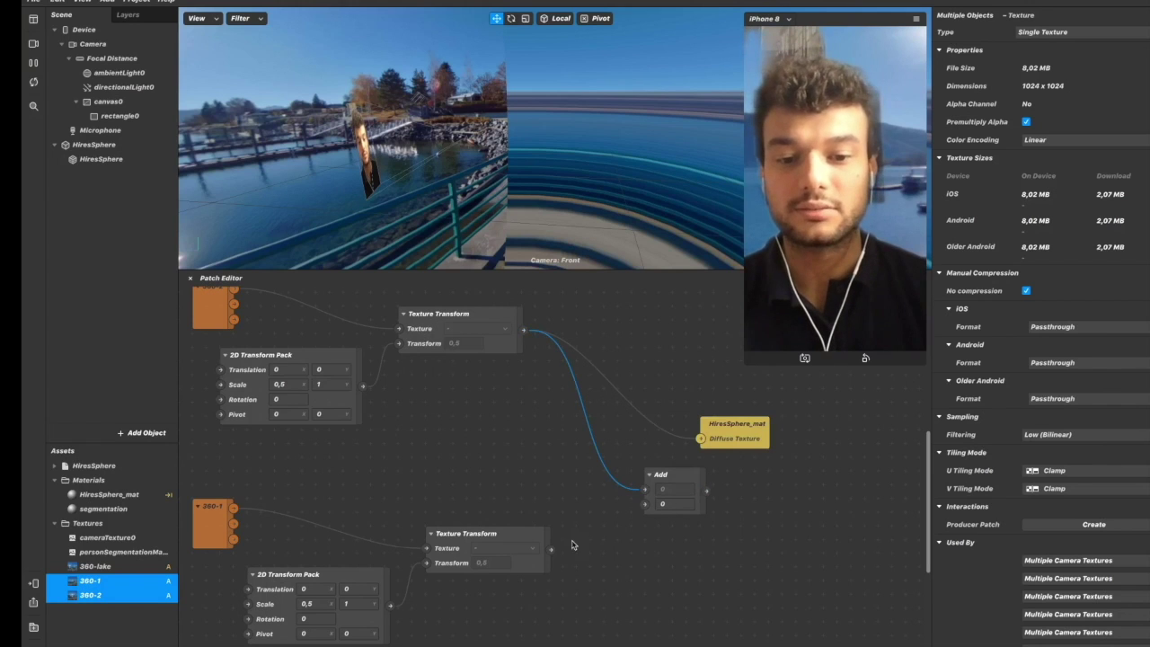
left_click_drag(551, 549, 700, 440)
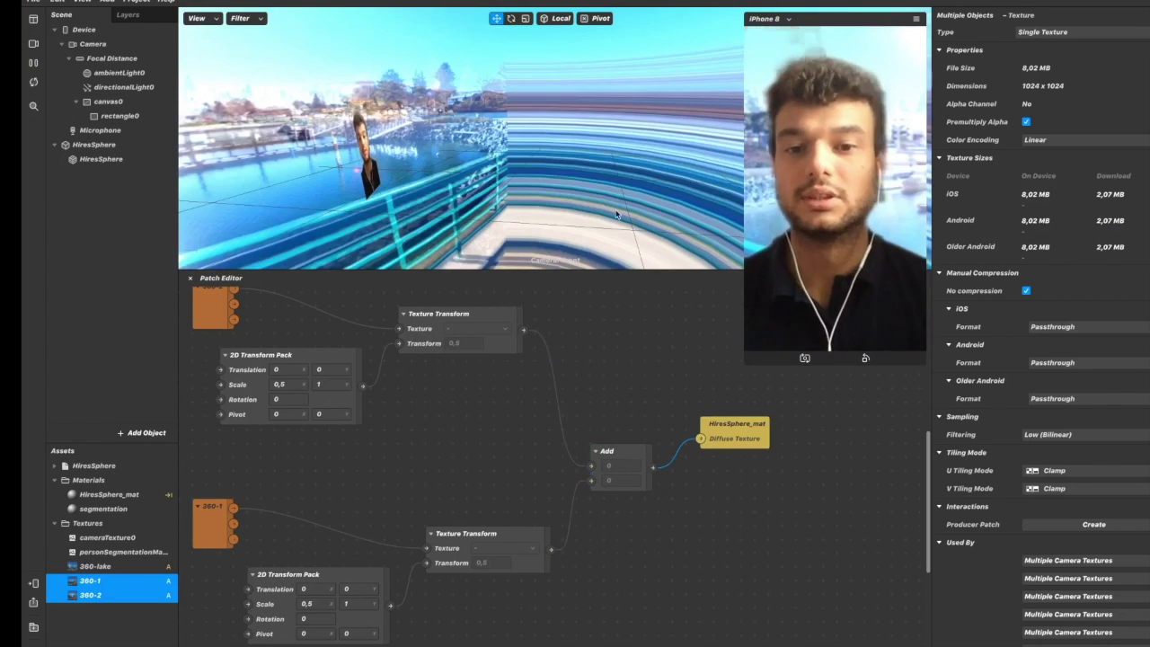
Set the X pivot of 360-1's 2D Transform Pack to 1 and check the combined background in the viewport.
mouse_move(364, 135)
left_mouse_down()
mouse_move(491, 136)
mouse_move(333, 134)
mouse_move(719, 143)
mouse_move(506, 153)
mouse_move(340, 143)
mouse_move(443, 79)
left_mouse_up()
left_click_drag(441, 148, 463, 208)
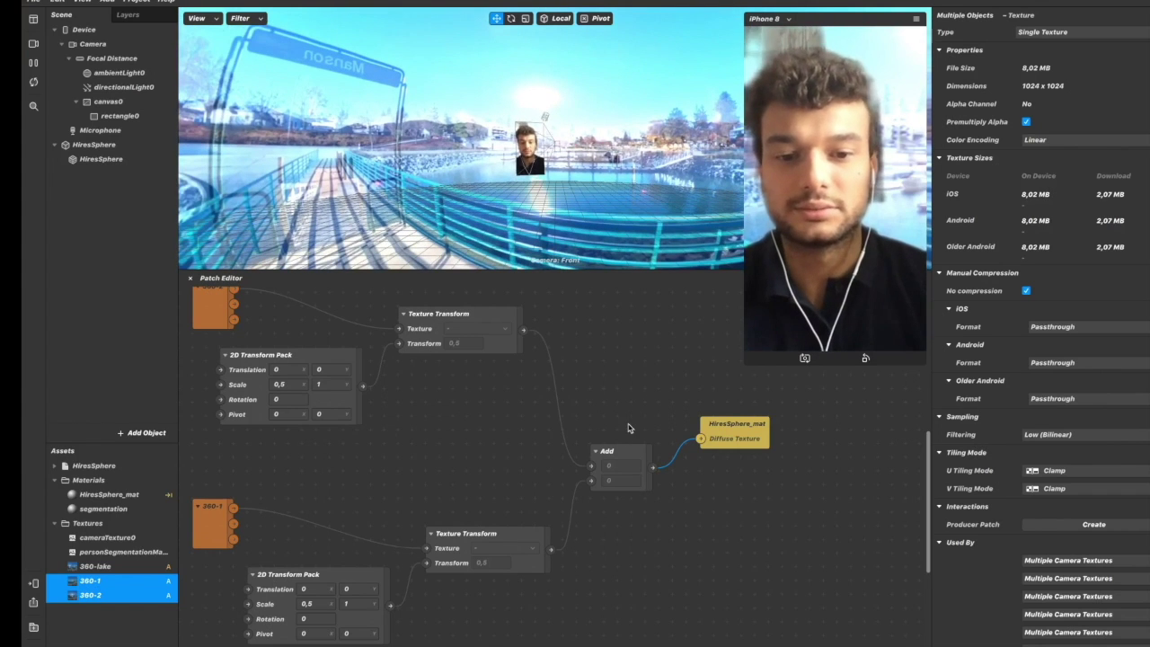
scroll(575, 415, "left", 3)
scroll(575, 416, "down", 2)
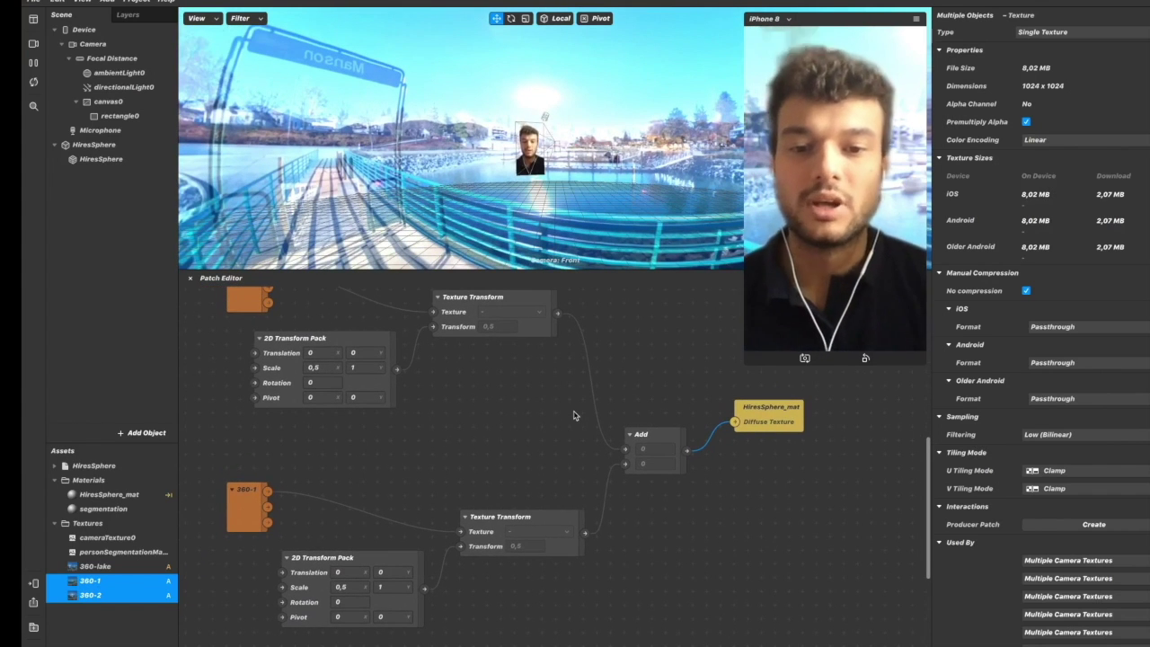
left_click_drag(559, 204, 601, 206)
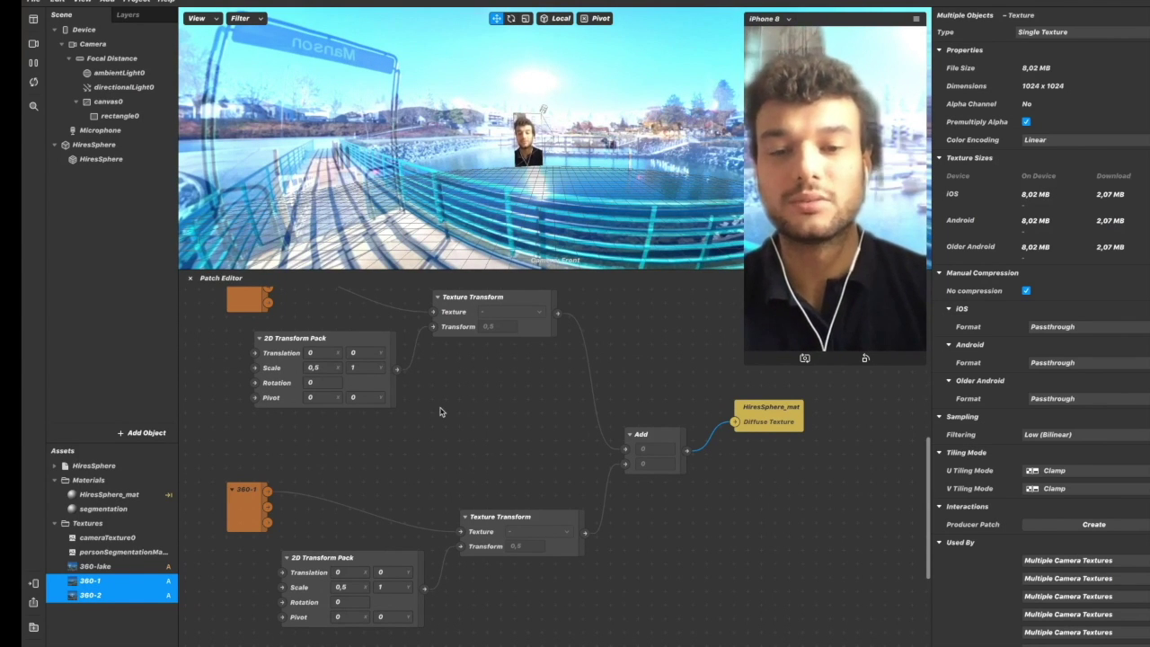
left_click_drag(379, 558, 330, 557)
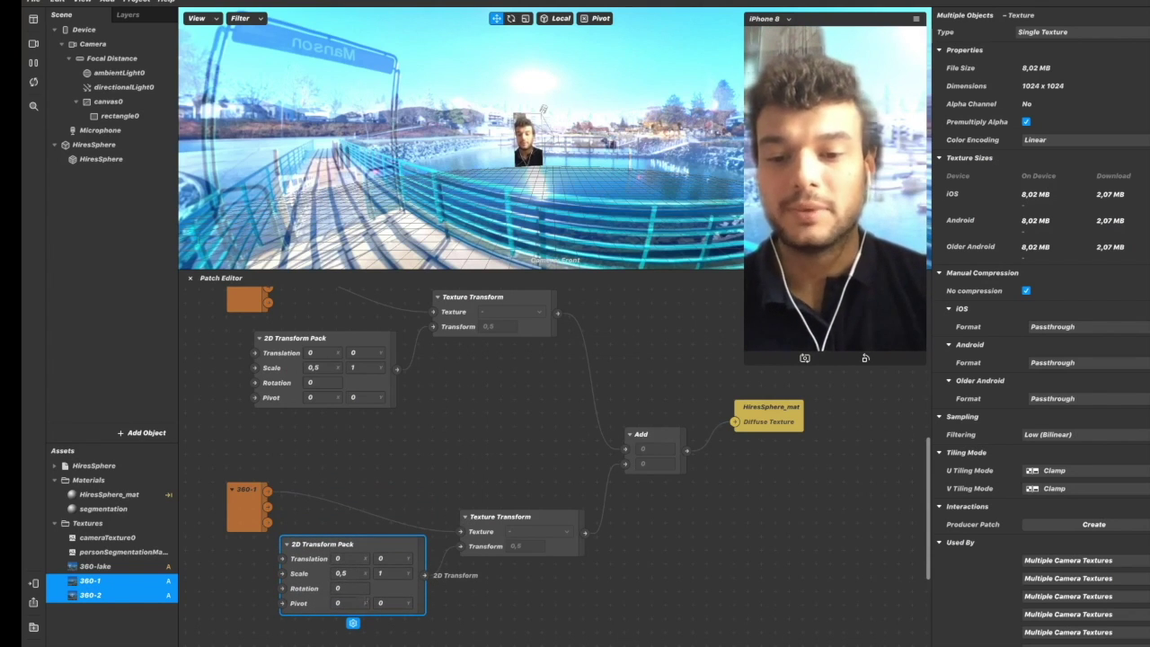
left_click(360, 601)
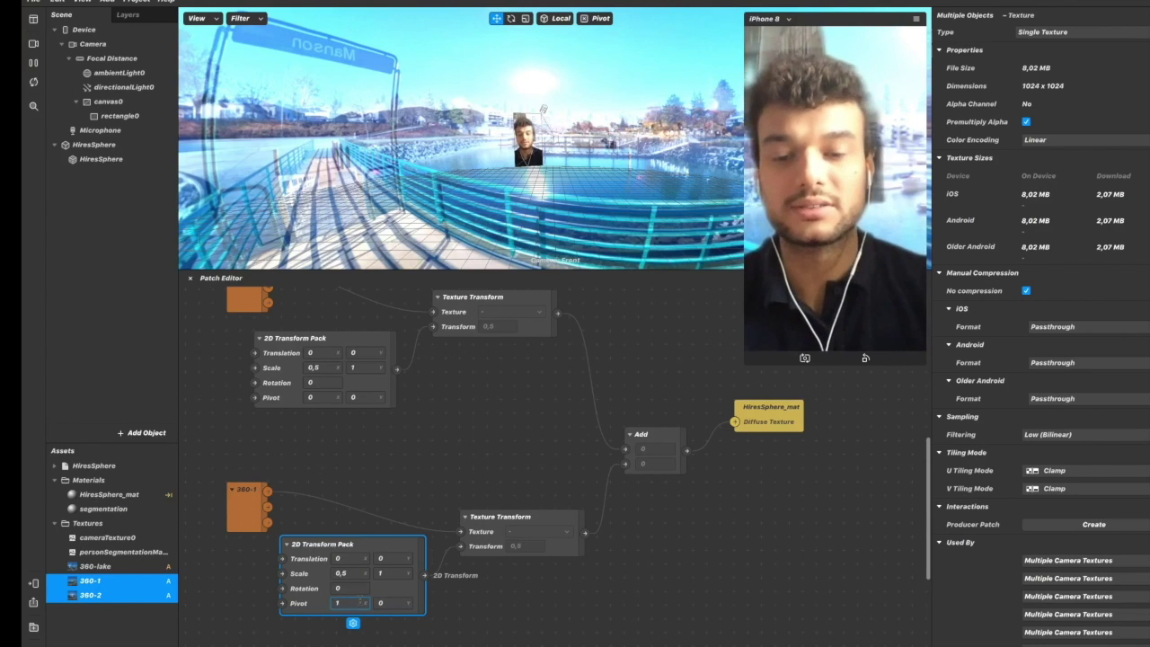
type("1")
key("Return")
mouse_move(589, 180)
left_mouse_down()
mouse_move(396, 193)
mouse_move(584, 183)
left_mouse_up()
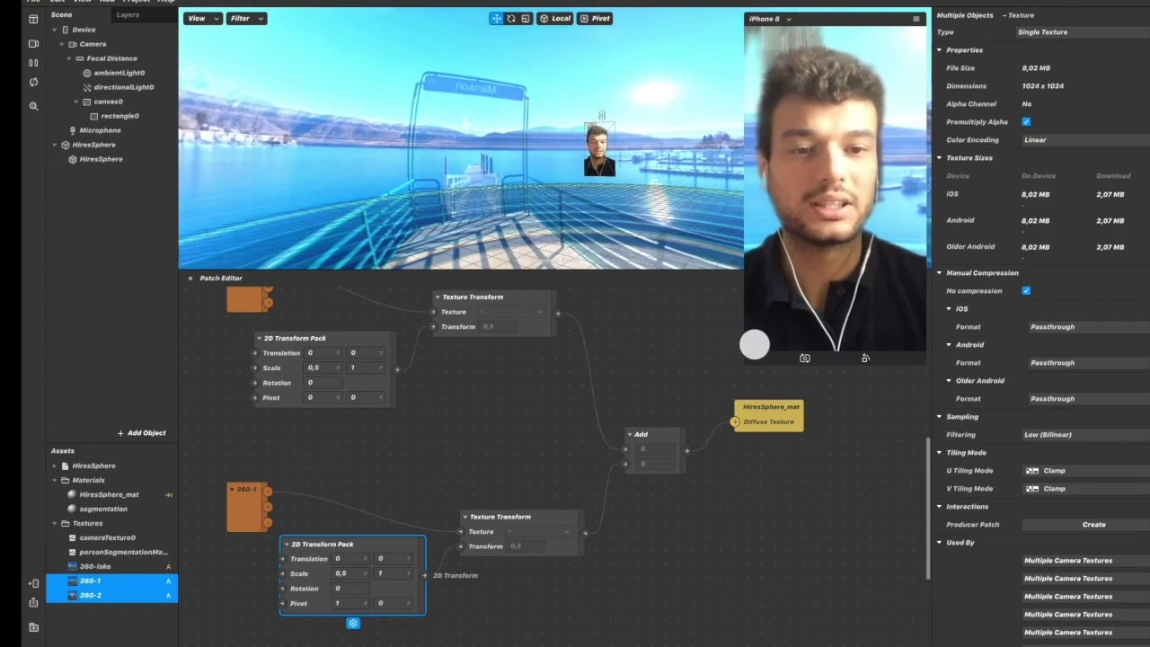
Enlarge the iPhone 8 preview to examine the combined 360 background behind the person, and shrink the preview again.
left_click(748, 361)
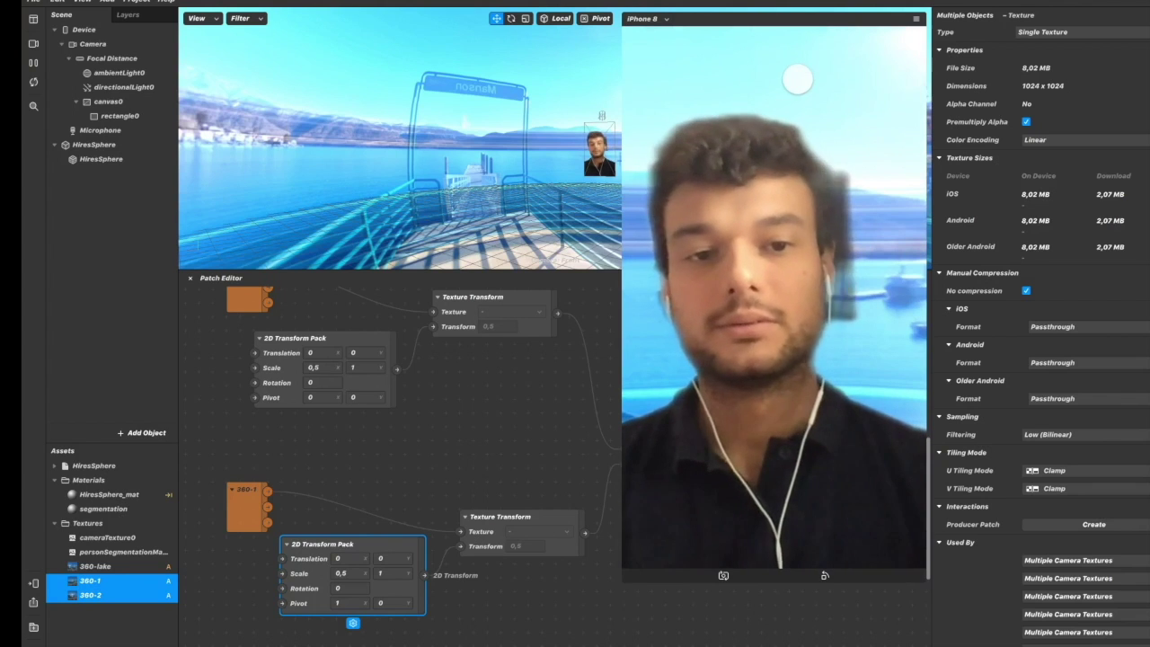
left_click(917, 30)
left_click(916, 19)
left_click(904, 87)
left_click_drag(904, 89, 870, 133)
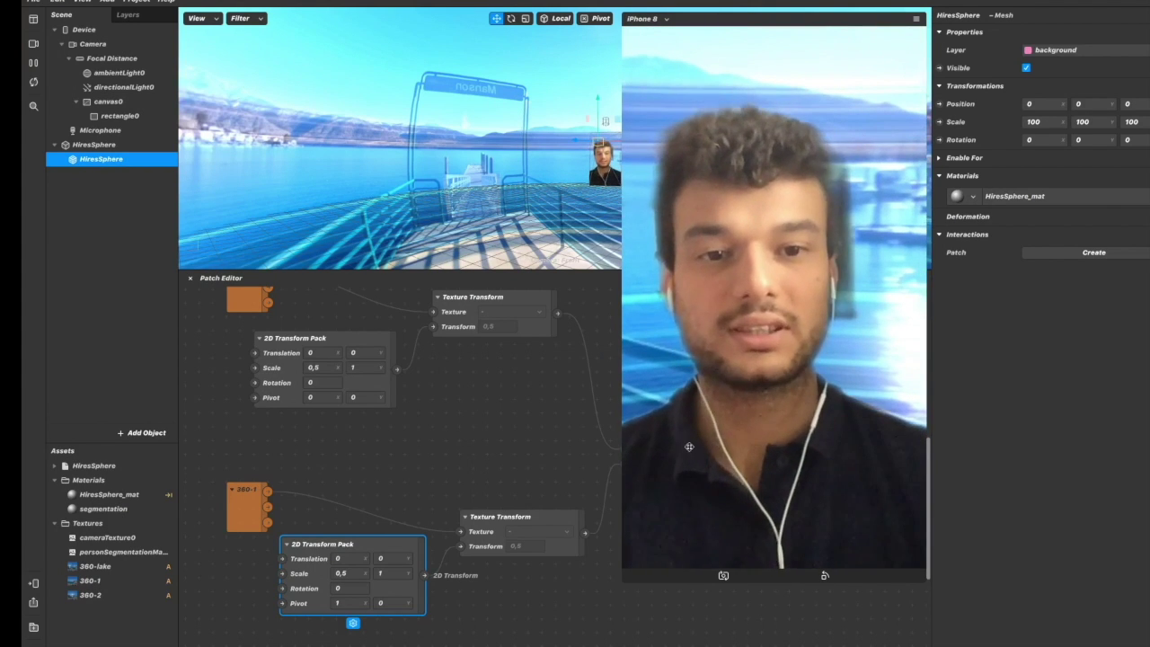
left_click_drag(624, 579, 735, 378)
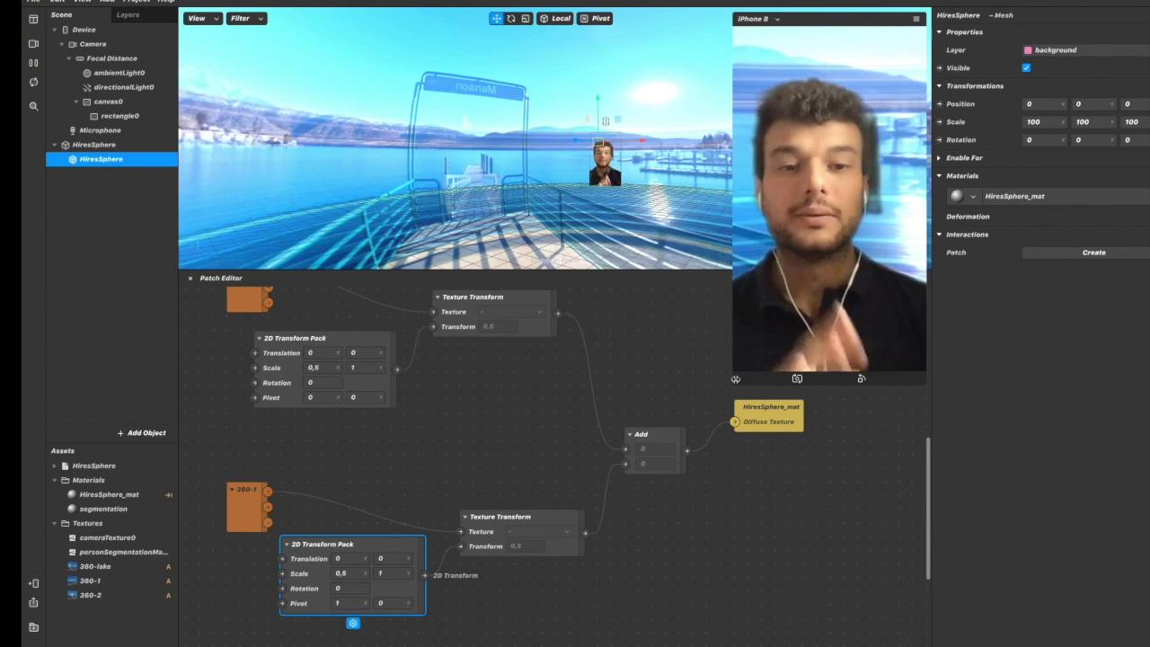
Bypass the Add patch by connecting 360-2's Texture Transform directly to HiresSphere_mat's Diffuse Texture.
left_click_drag(638, 452, 735, 422)
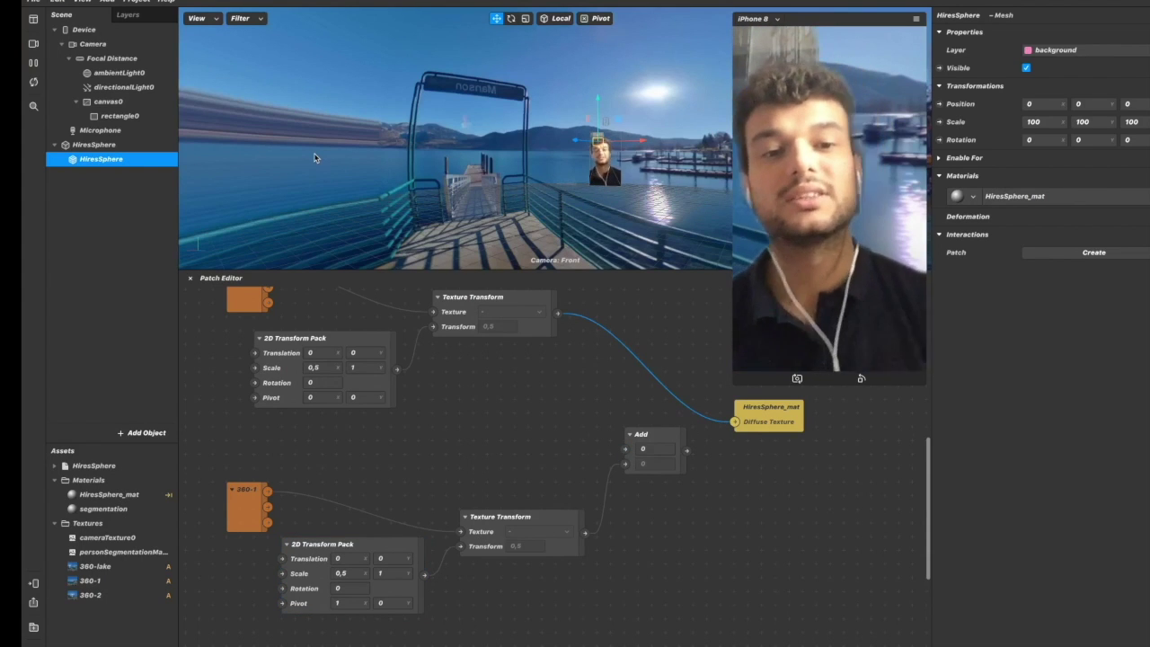
left_click(573, 396)
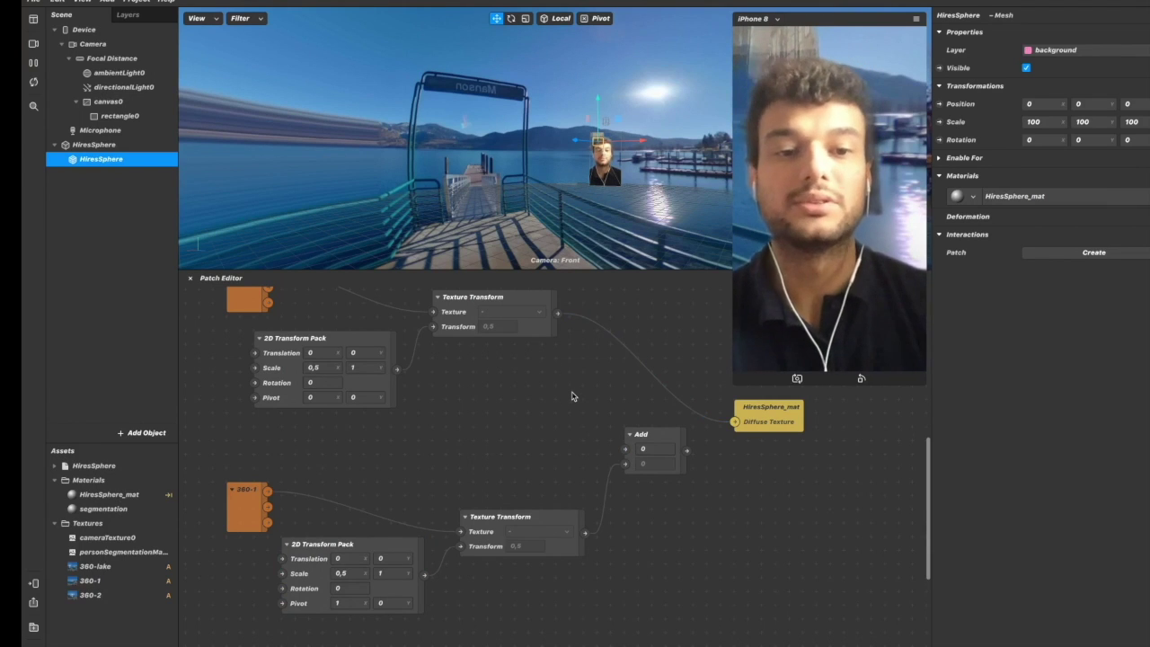
scroll(573, 396, "up", 3)
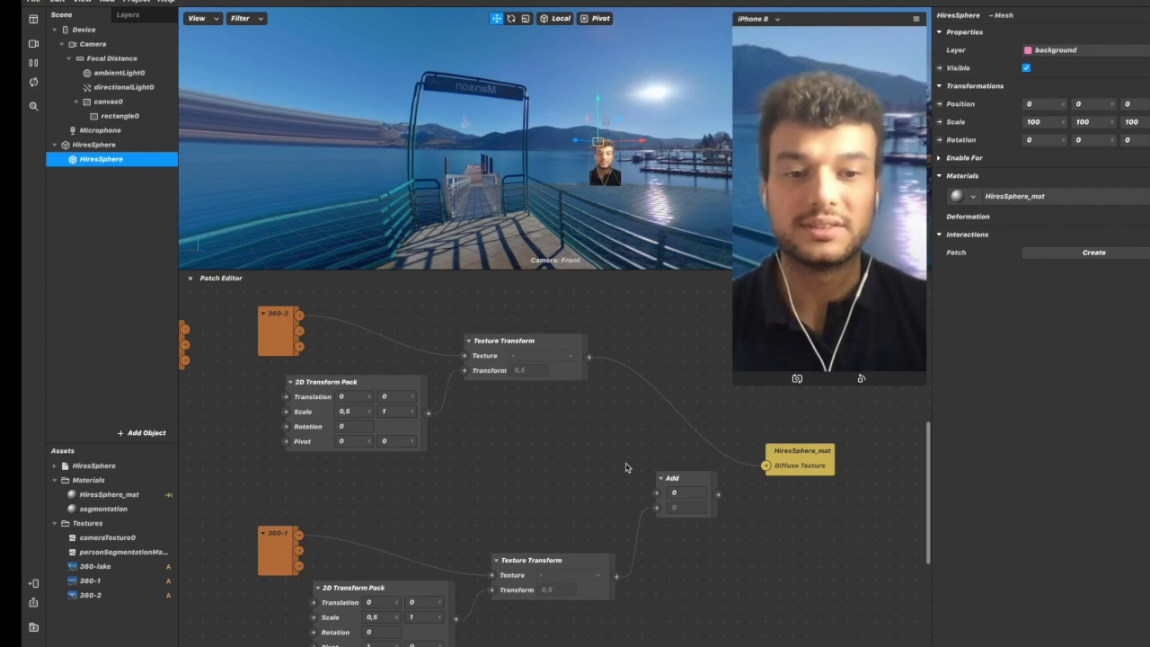
Reposition the Add patch and reconnect its output to HiresSphere_mat's Diffuse Texture.
left_click_drag(671, 484, 691, 467)
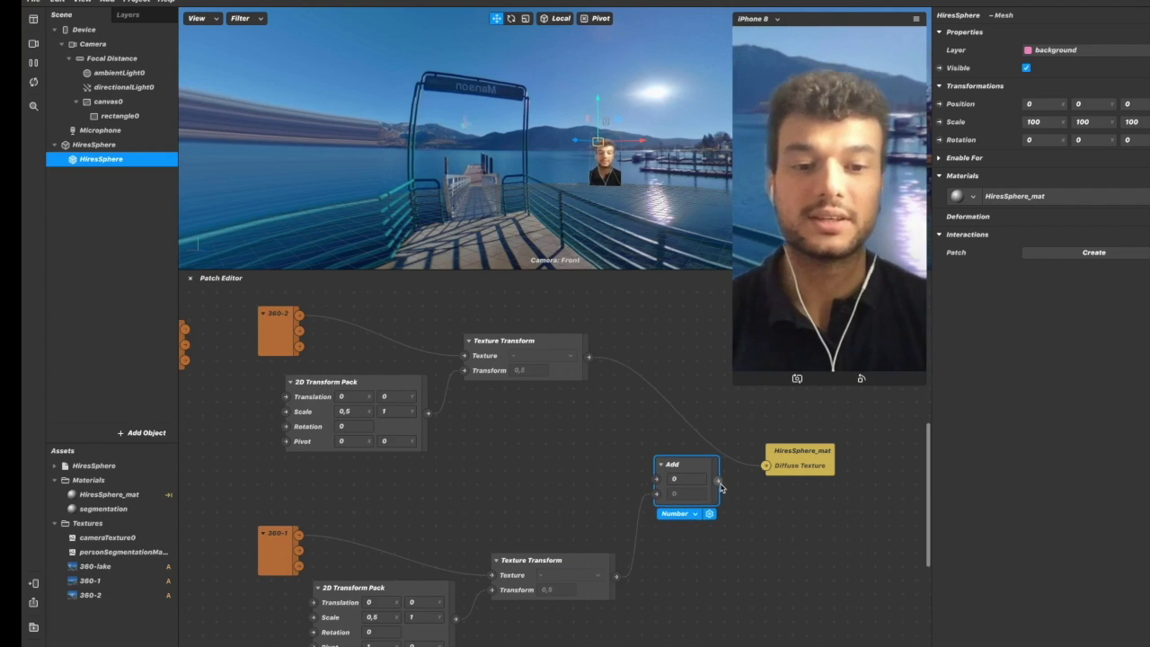
left_click_drag(762, 467, 764, 466)
scroll(635, 436, "down", 3)
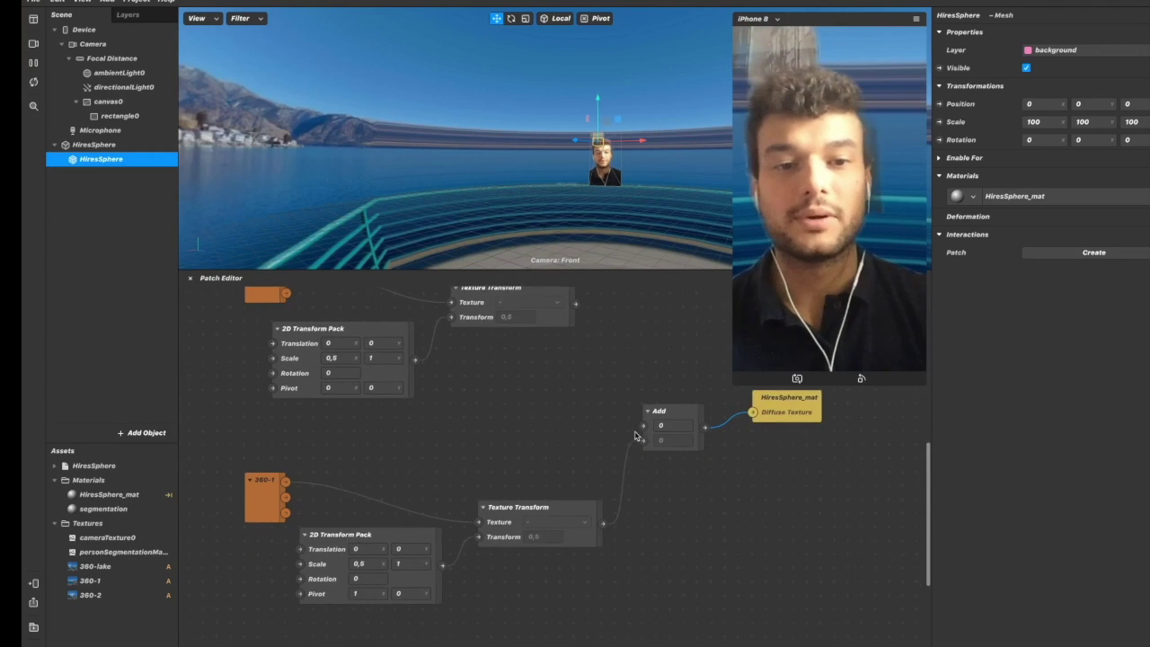
Insert an SDF Rectangle patch and place it below 360-1's 2D Transform Pack.
double_click(578, 572)
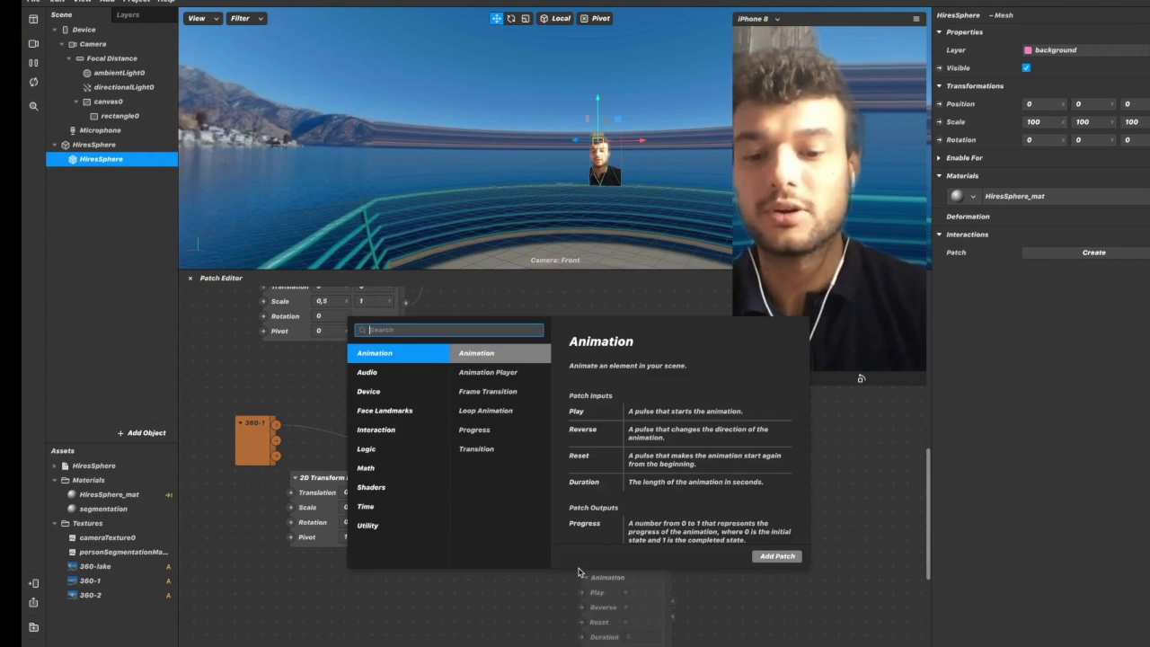
type("sdf")
key("Down")
key("Down")
key("Down")
key("Down")
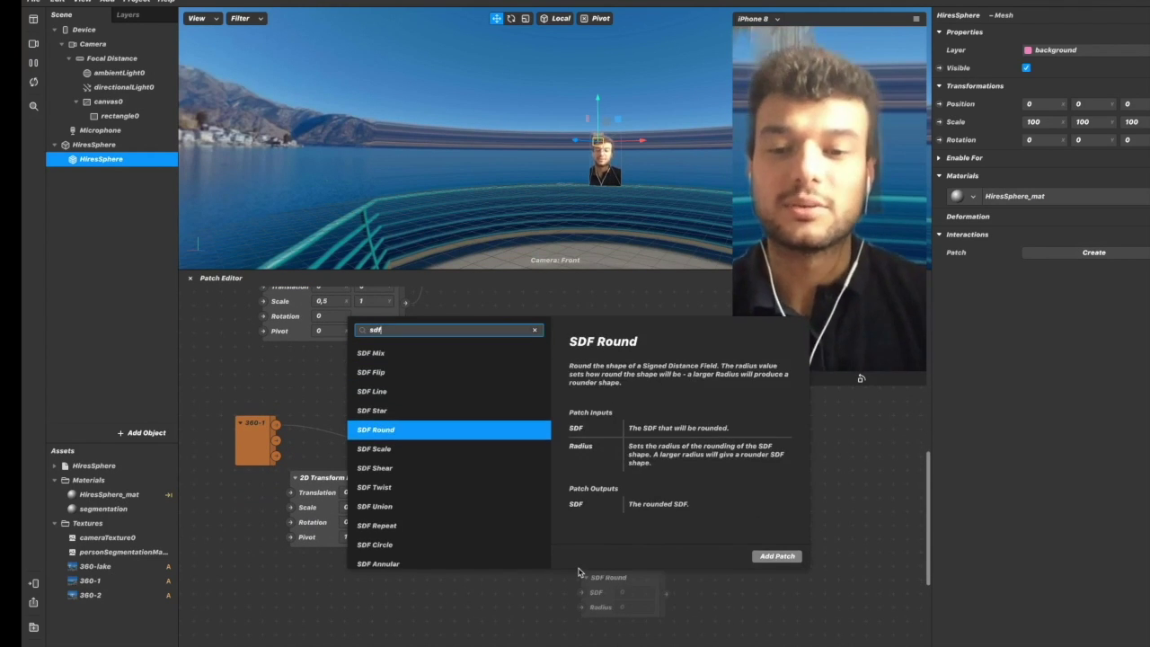
type("rect")
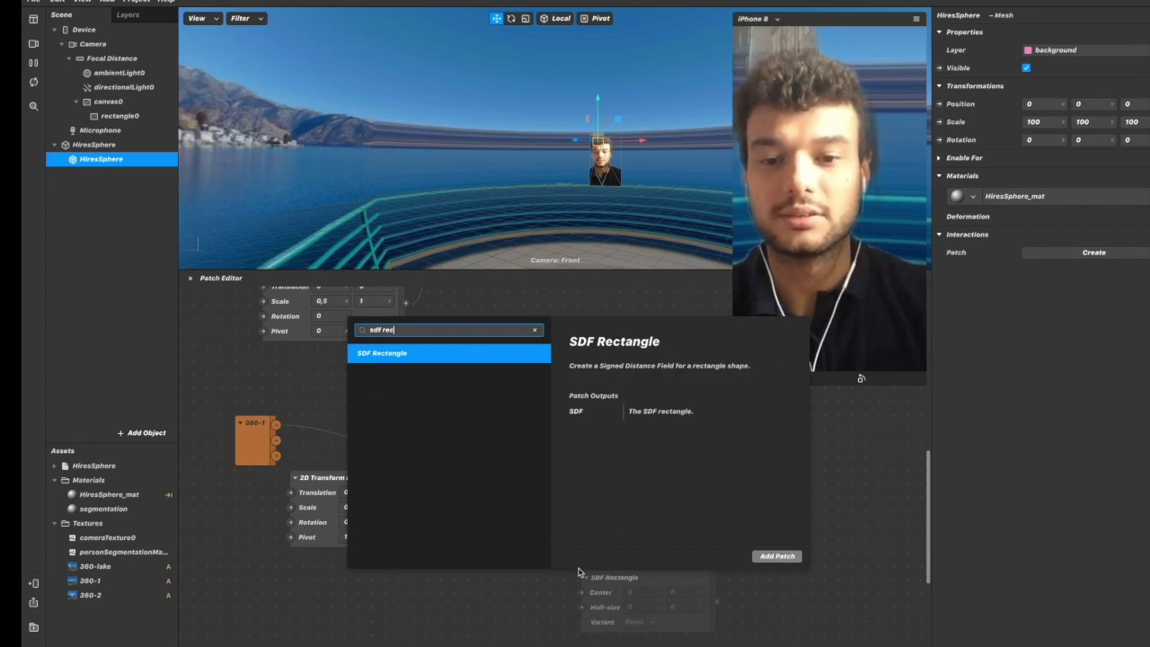
key("Return")
left_click_drag(578, 572, 348, 580)
scroll(480, 568, "down", 1)
scroll(498, 555, "down", 1)
left_click_drag(438, 558, 376, 584)
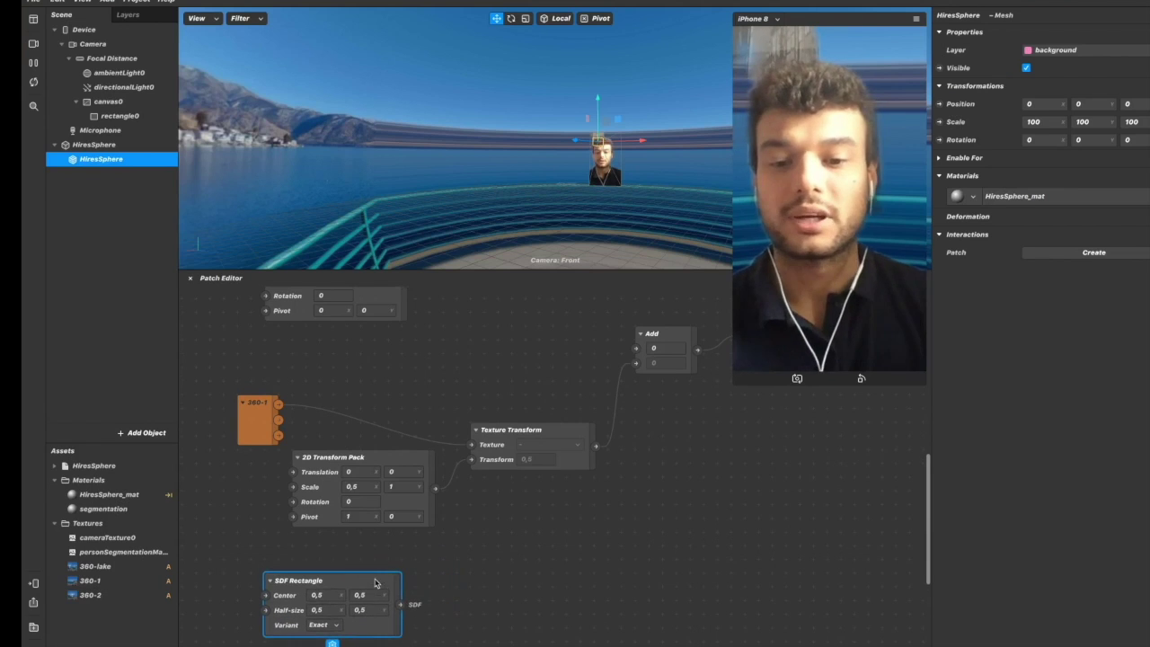
Insert a Step patch beside the SDF Rectangle and connect the rectangle's SDF output to its input.
double_click(550, 554)
type("step")
key("Return")
left_click_drag(552, 557, 460, 595)
left_click(447, 632)
scroll(568, 530, "down", 3)
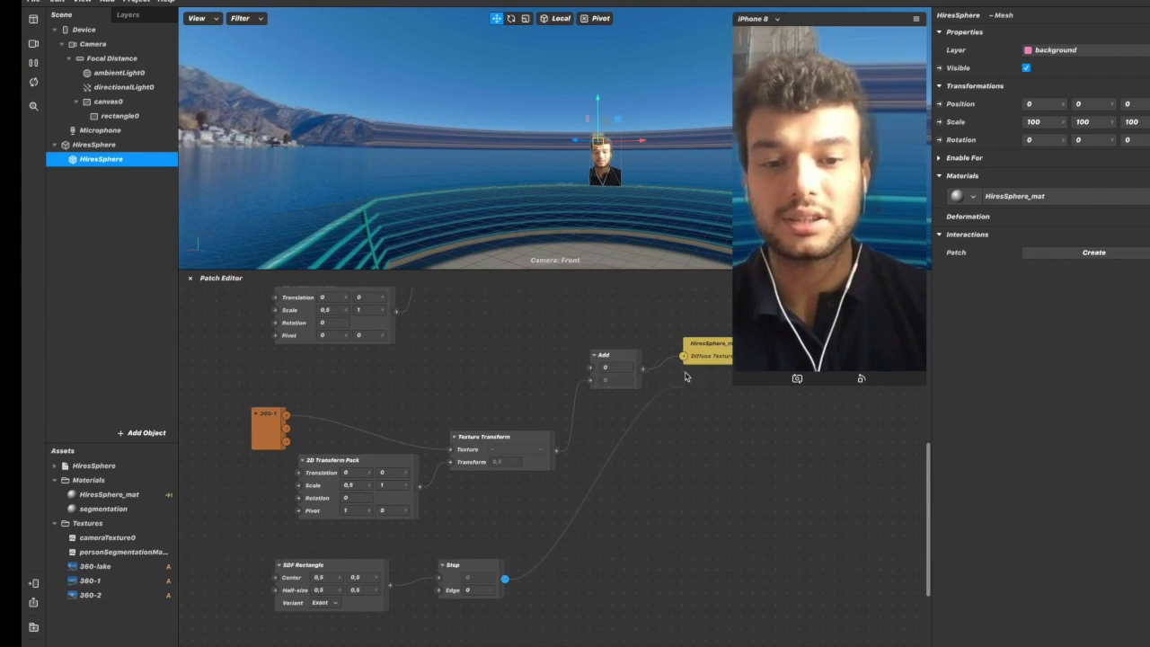
Connect the Step output to HiresSphere_mat's Diffuse Texture and move the Add and material patches apart.
left_click_drag(678, 357, 683, 356)
left_click_drag(611, 356, 564, 332)
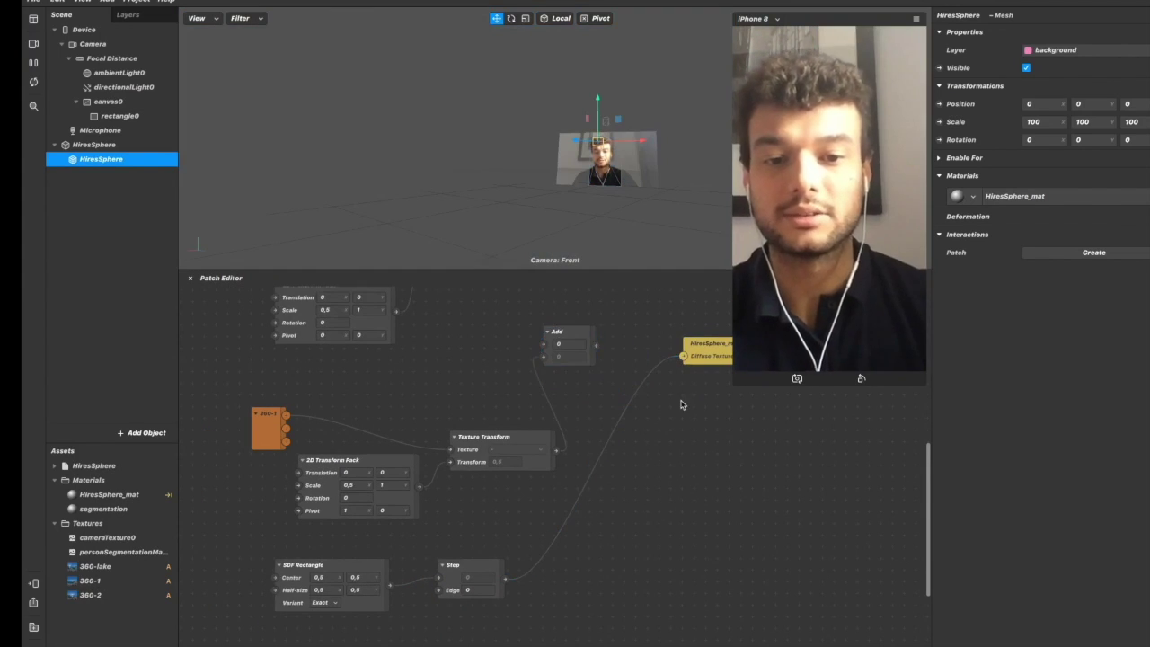
left_click_drag(703, 364, 694, 516)
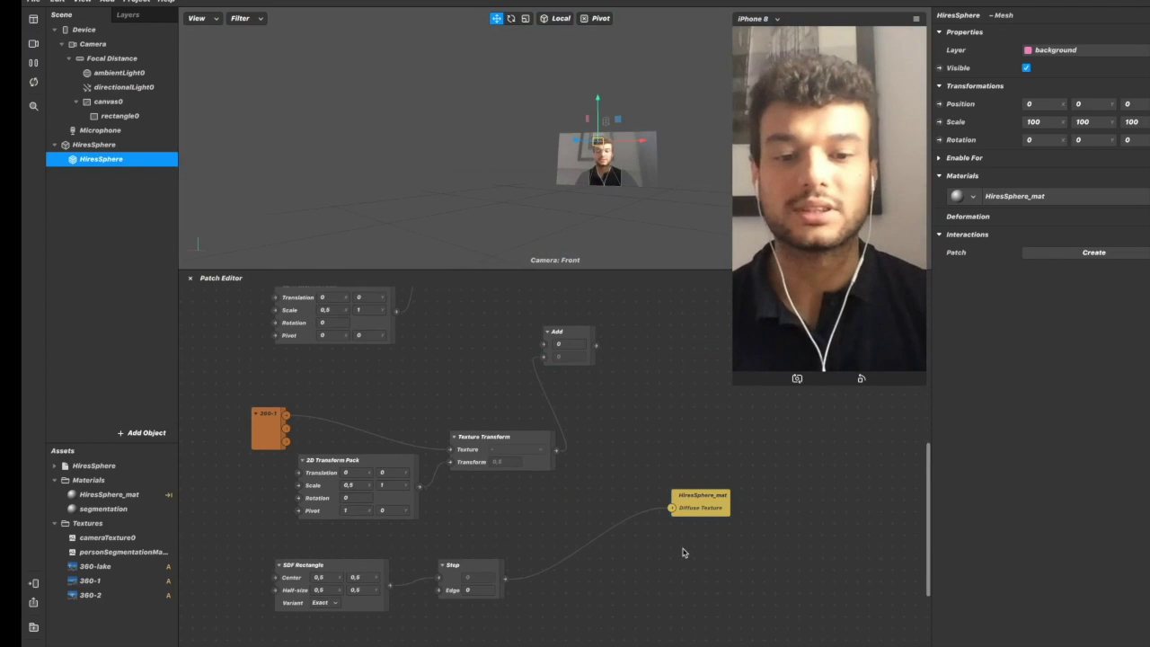
Insert a Mix patch between Step and HiresSphere_mat, with Step feeding its Alpha and its output driving Diffuse Texture.
scroll(683, 552, "down", 2)
double_click(654, 556)
type("mix")
key("Return")
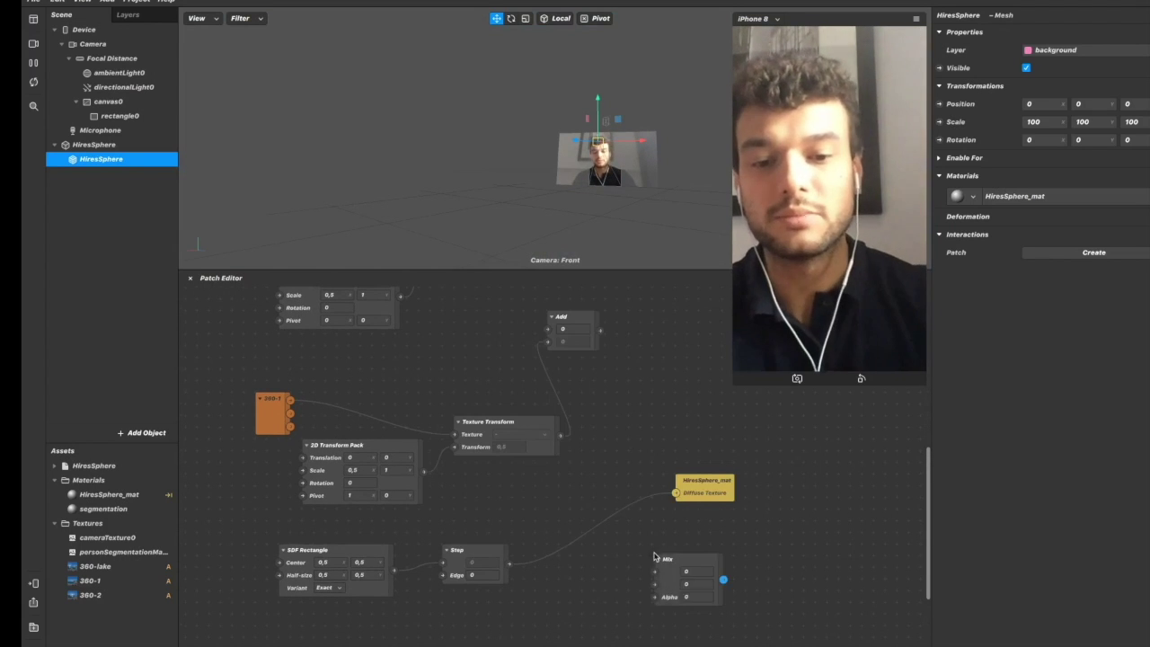
left_click_drag(660, 559, 550, 510)
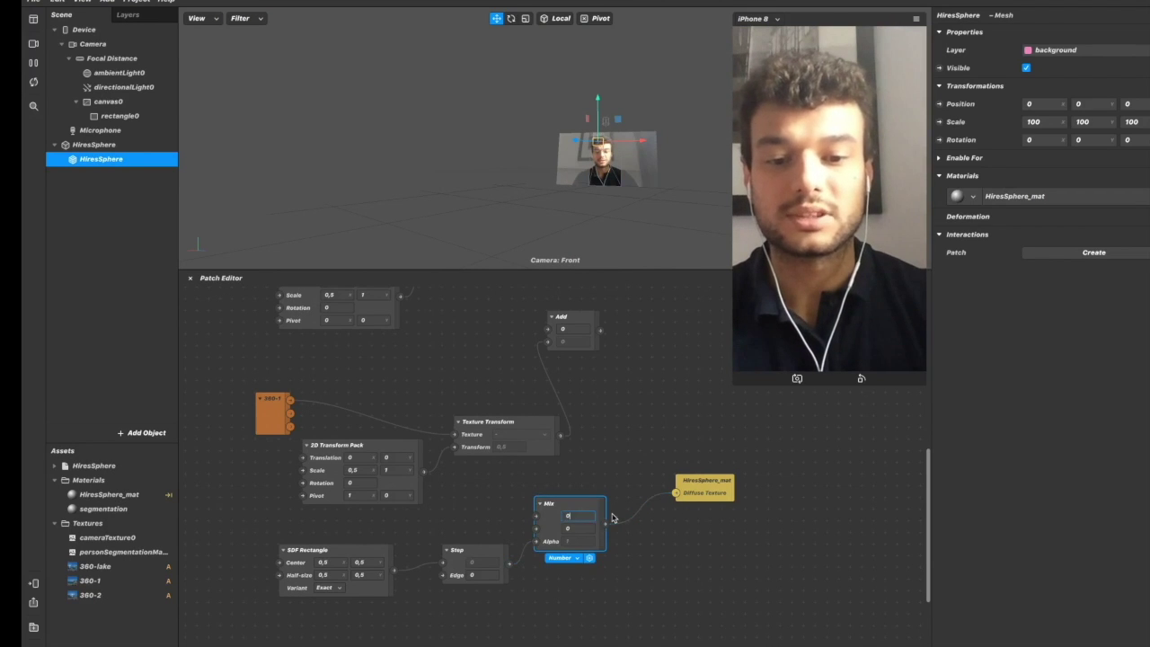
Change the Mix patch's type to Color and set its first input to pink and its second to green.
left_click(573, 558)
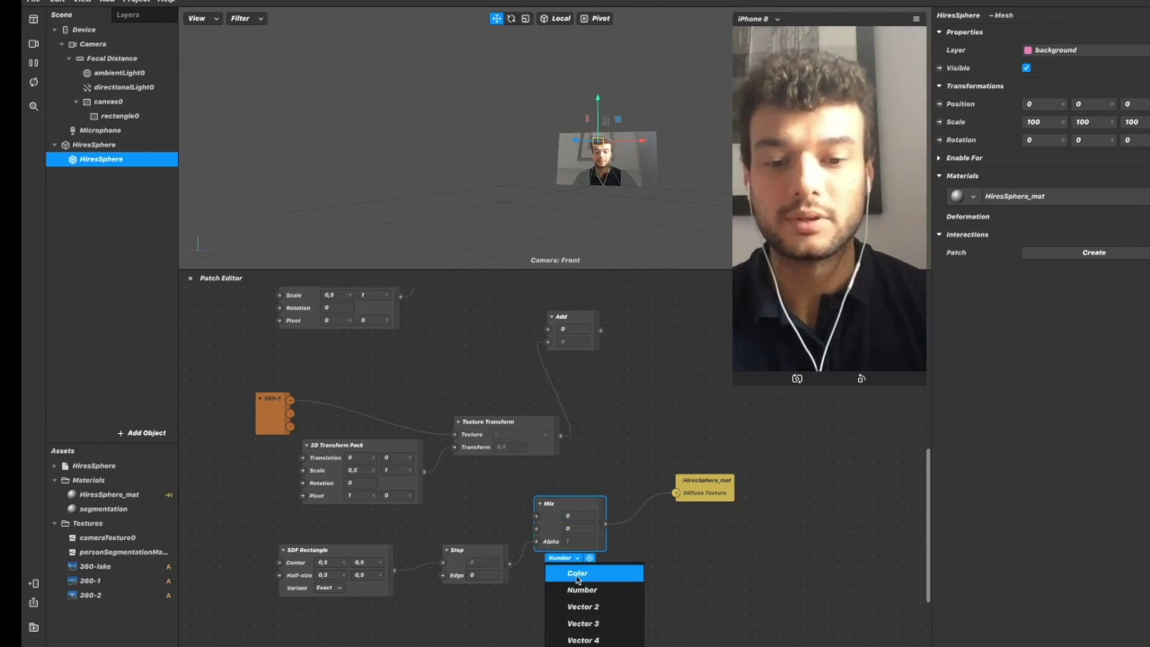
left_click(566, 624)
left_click(565, 517)
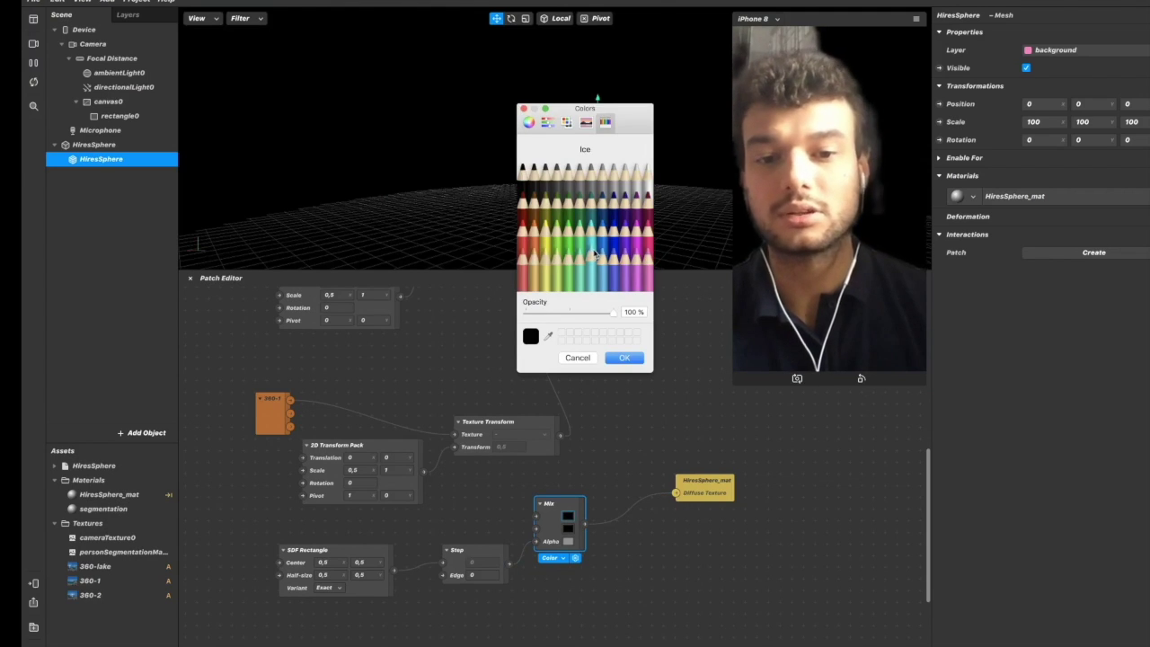
left_click(646, 268)
left_click(627, 358)
left_click(567, 532)
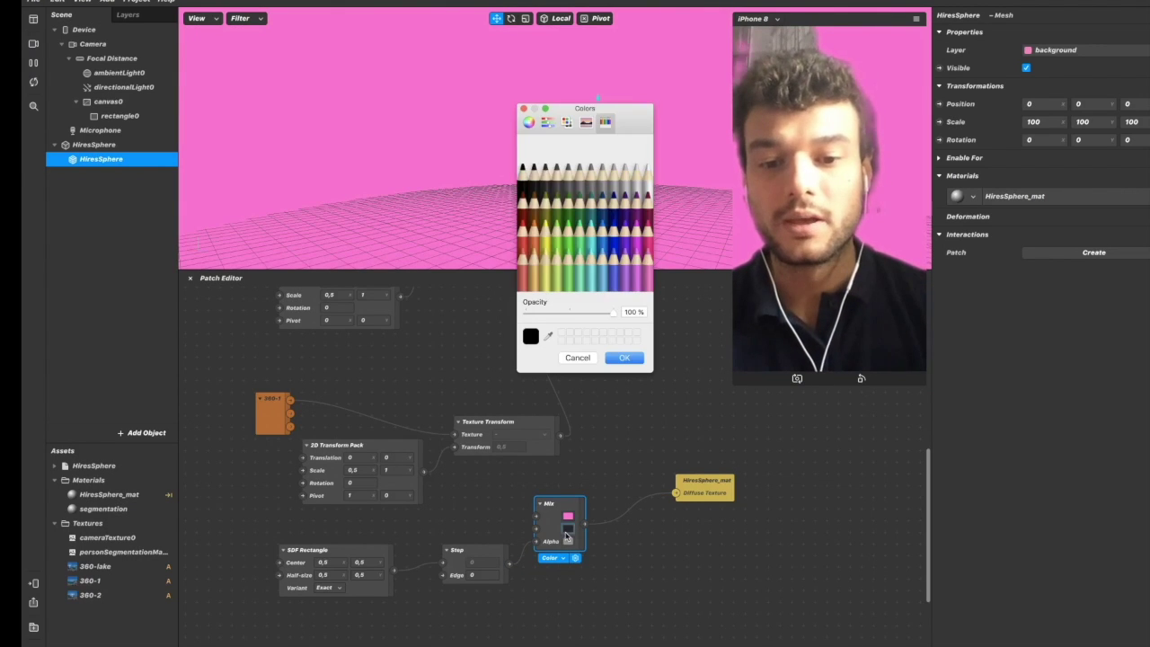
left_click(625, 357)
left_click_drag(550, 503, 573, 468)
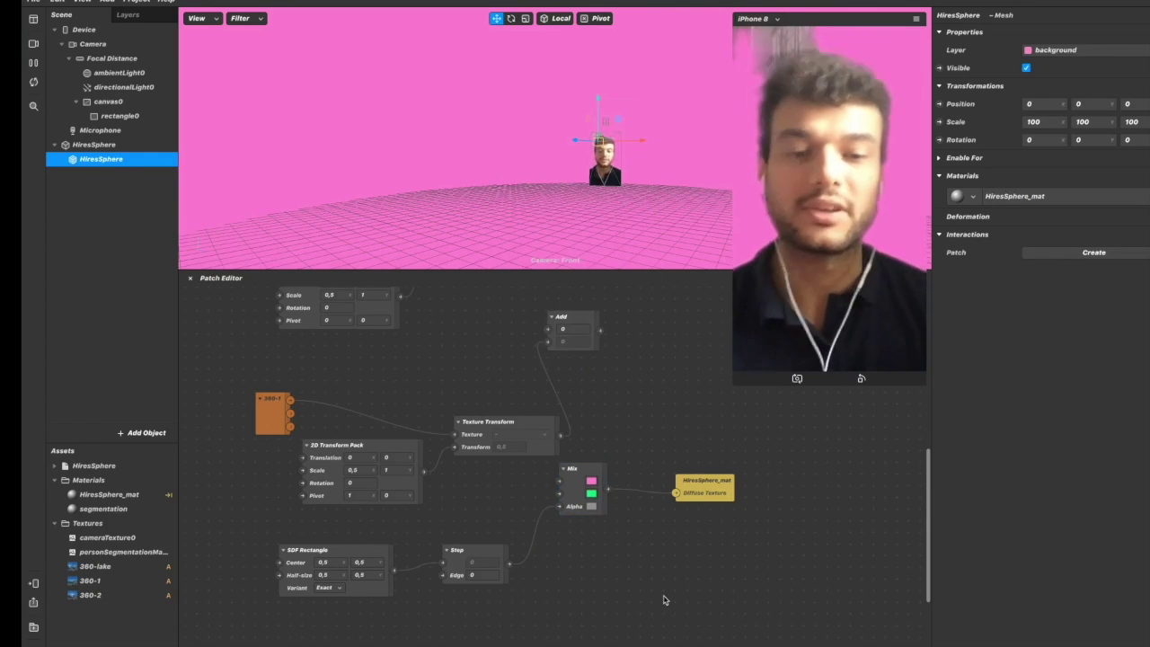
Try X half-sizes of 1 and 0 on the SDF Rectangle, inspect the sphere's colours, and restore the value to 0,5.
scroll(665, 600, "down", 3)
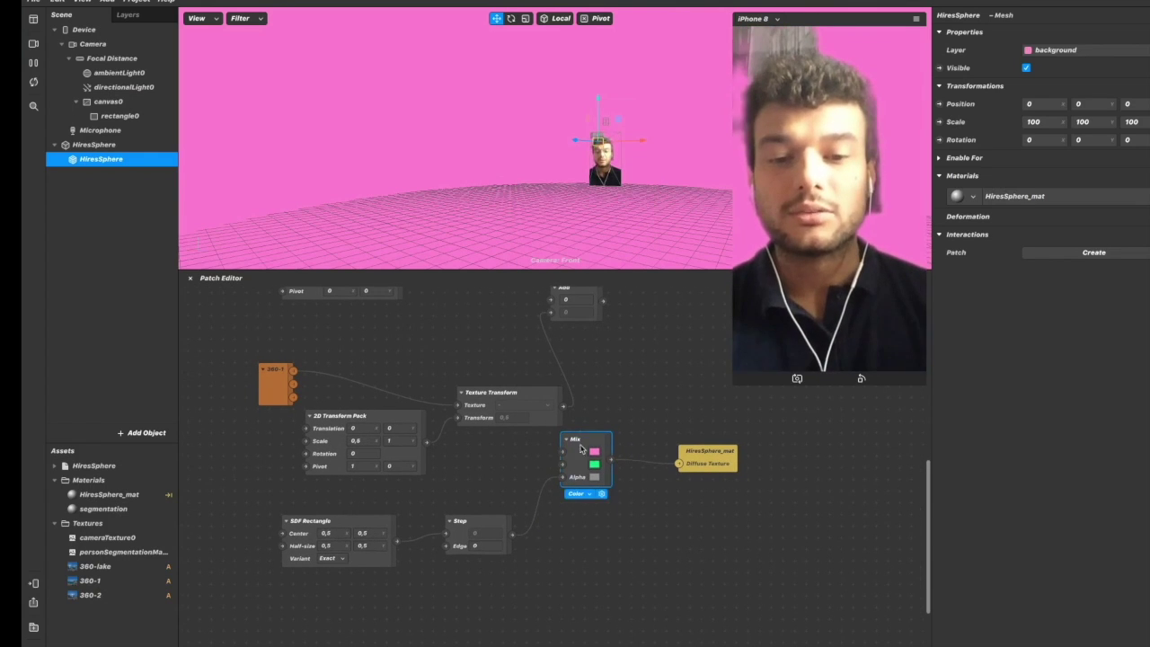
left_click_drag(558, 142, 655, 143)
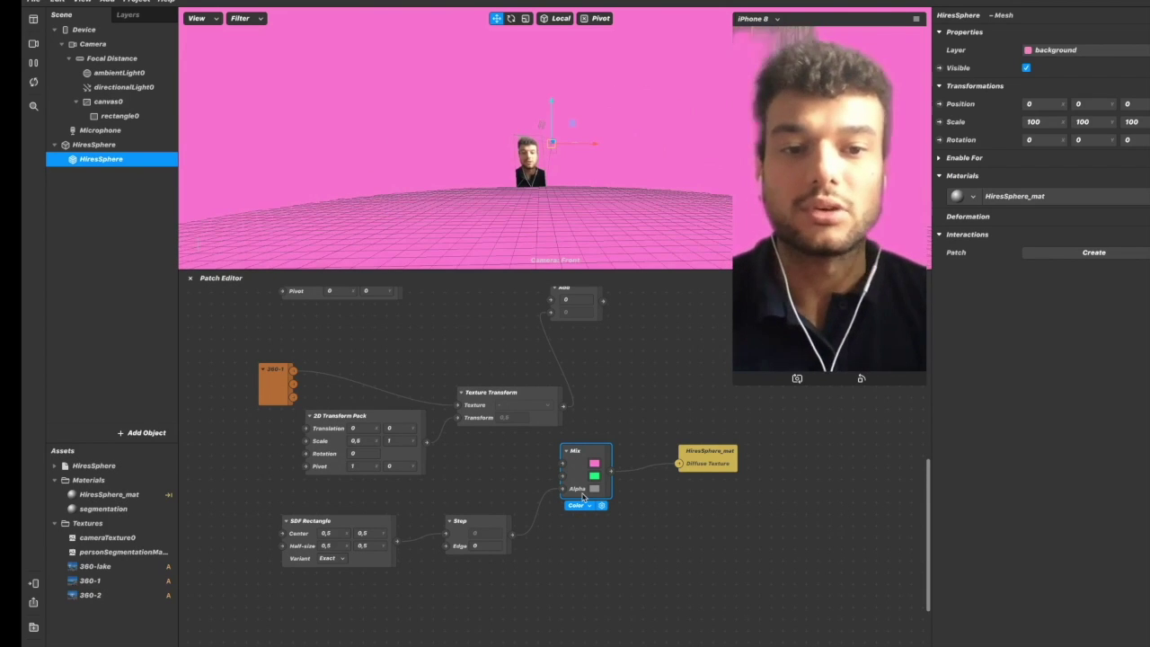
left_click(391, 558)
left_click(436, 579)
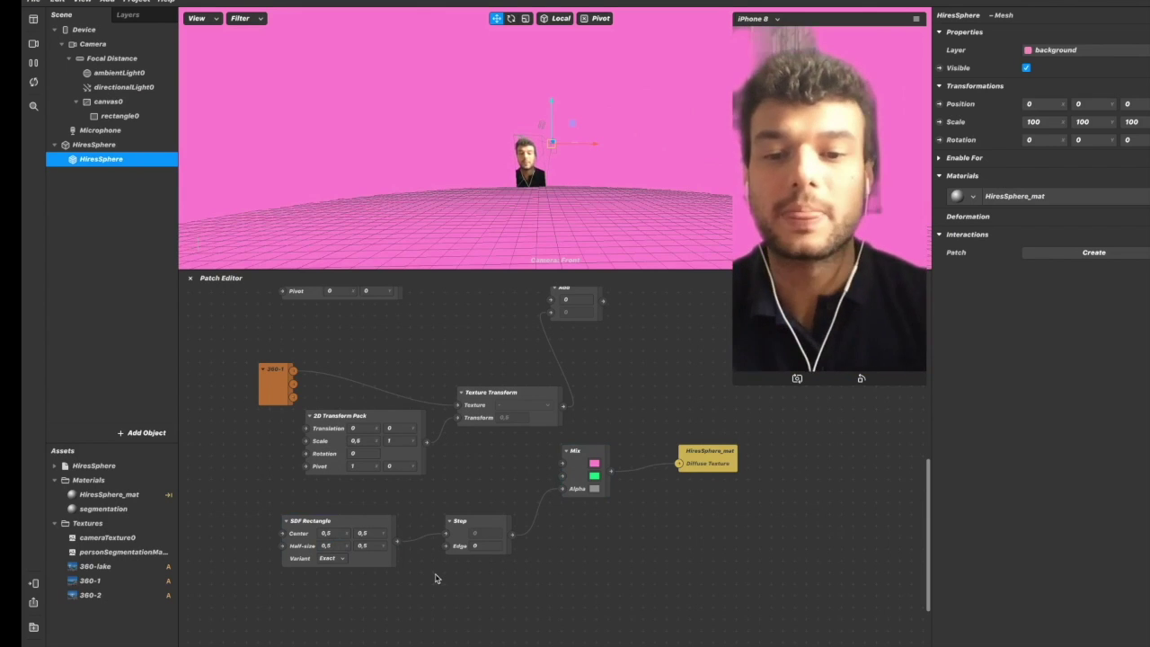
mouse_move(584, 147)
left_mouse_down()
mouse_move(619, 150)
mouse_move(604, 149)
left_mouse_up()
left_click(331, 545)
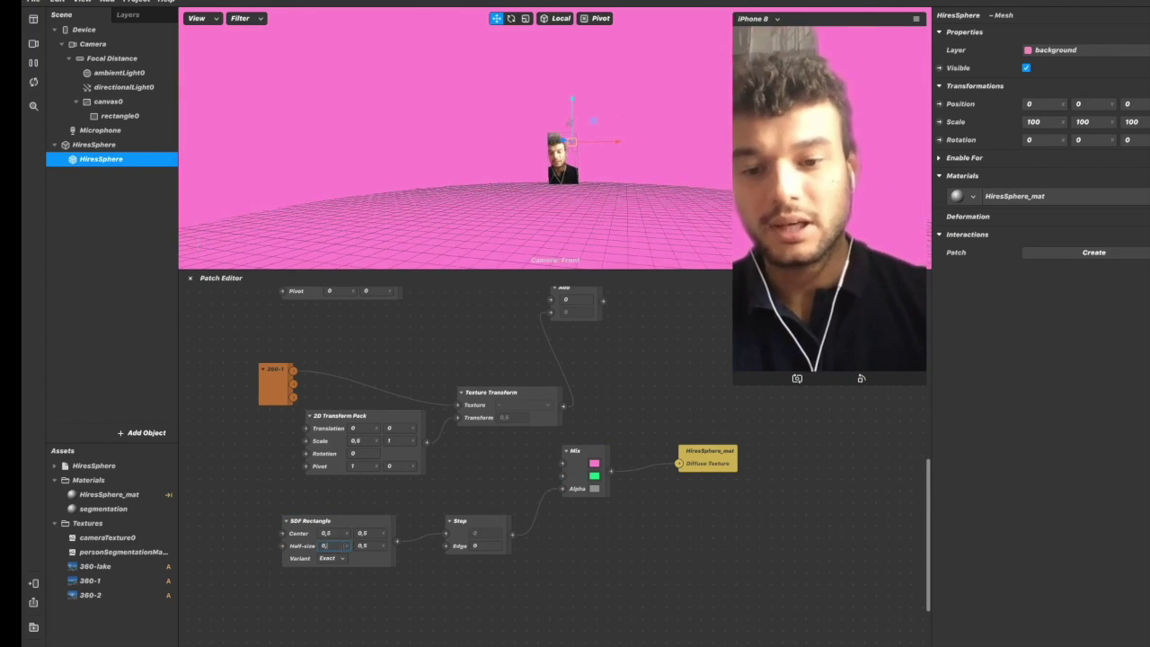
key("BackSpace")
key("BackSpace")
type("0,5")
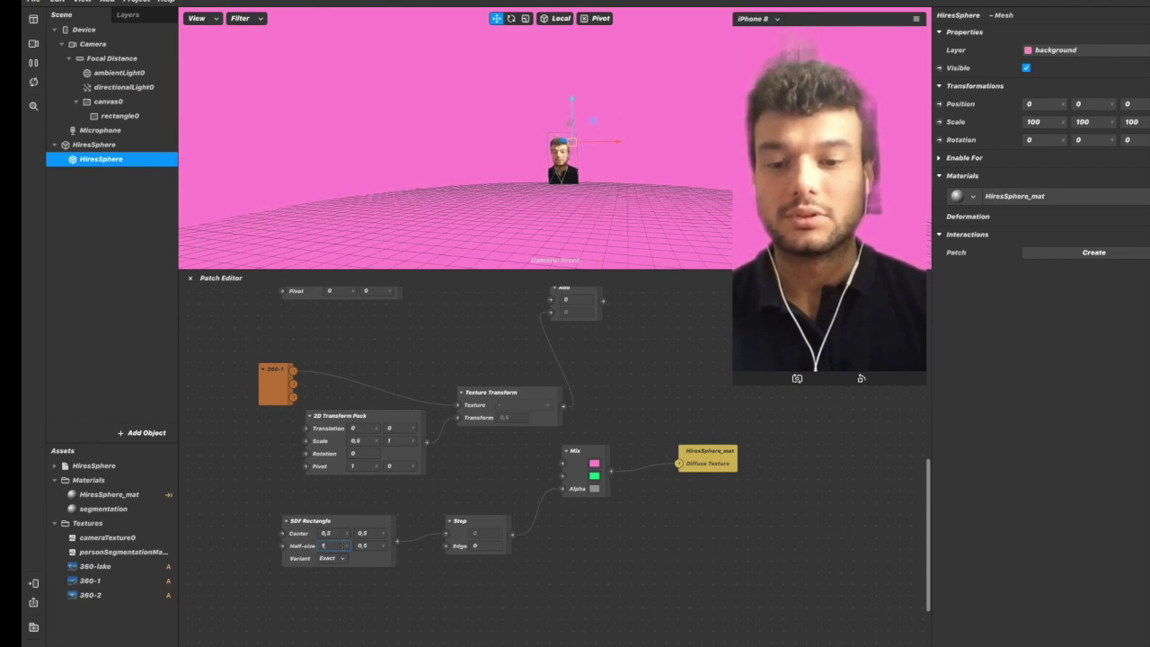
key("Return")
left_click_drag(306, 188, 468, 227)
left_click(341, 544)
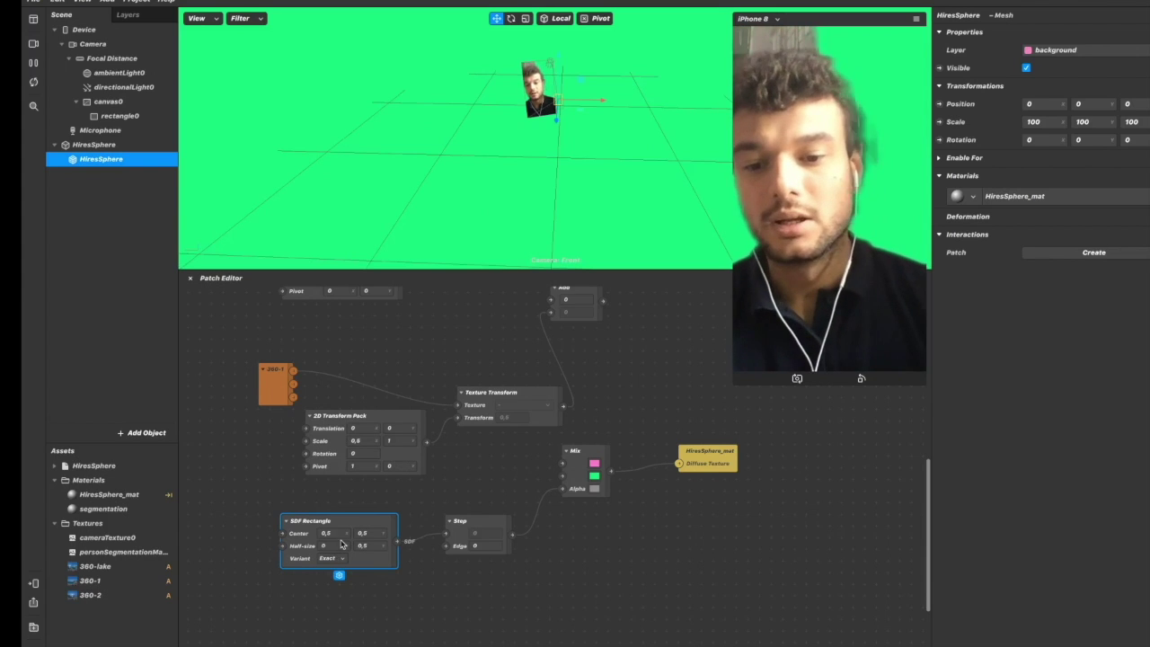
type("0,5")
key("Return")
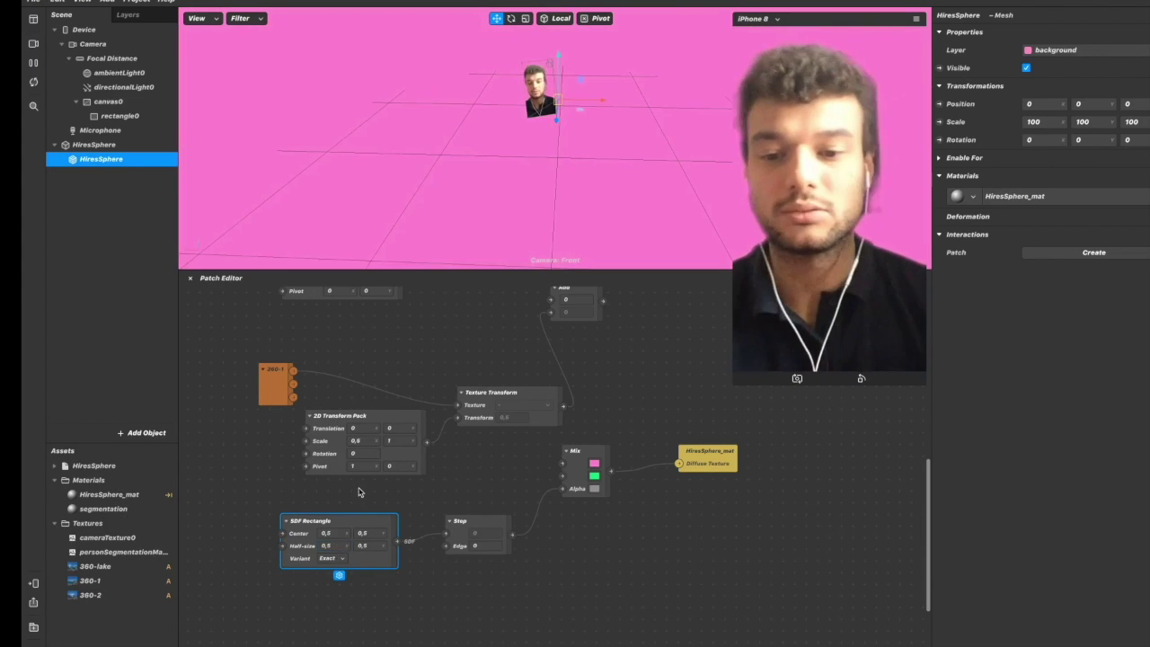
Set the SDF Rectangle's X center to 0 and check the colour split on the sphere.
left_click_drag(562, 172, 603, 122)
left_click(332, 533)
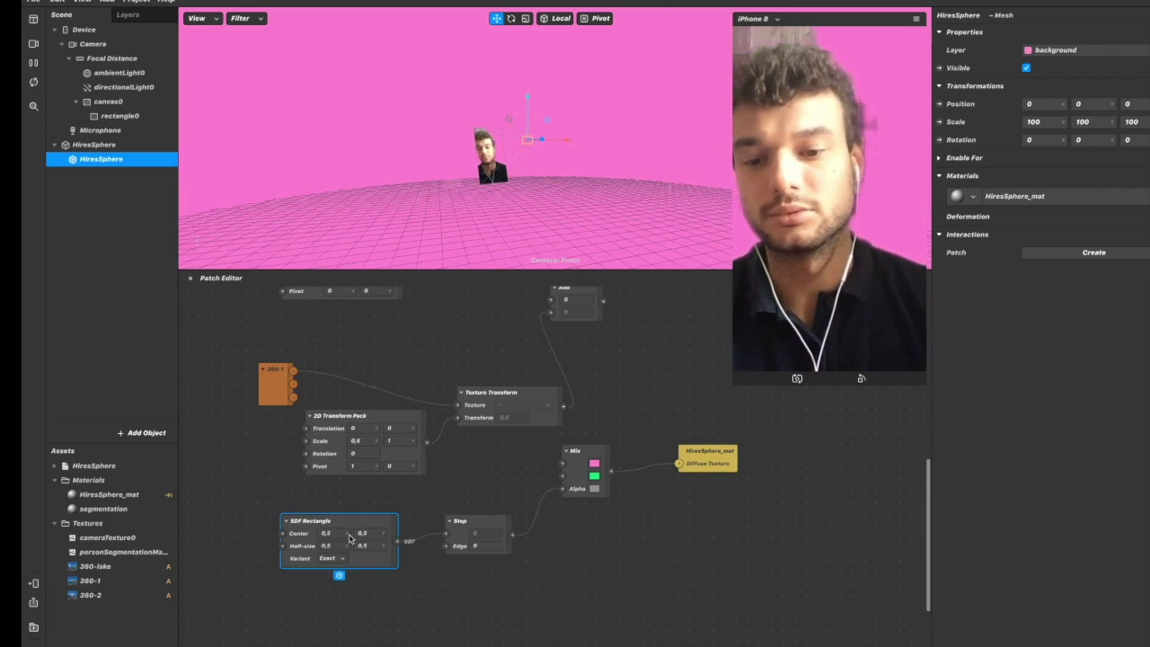
type("0")
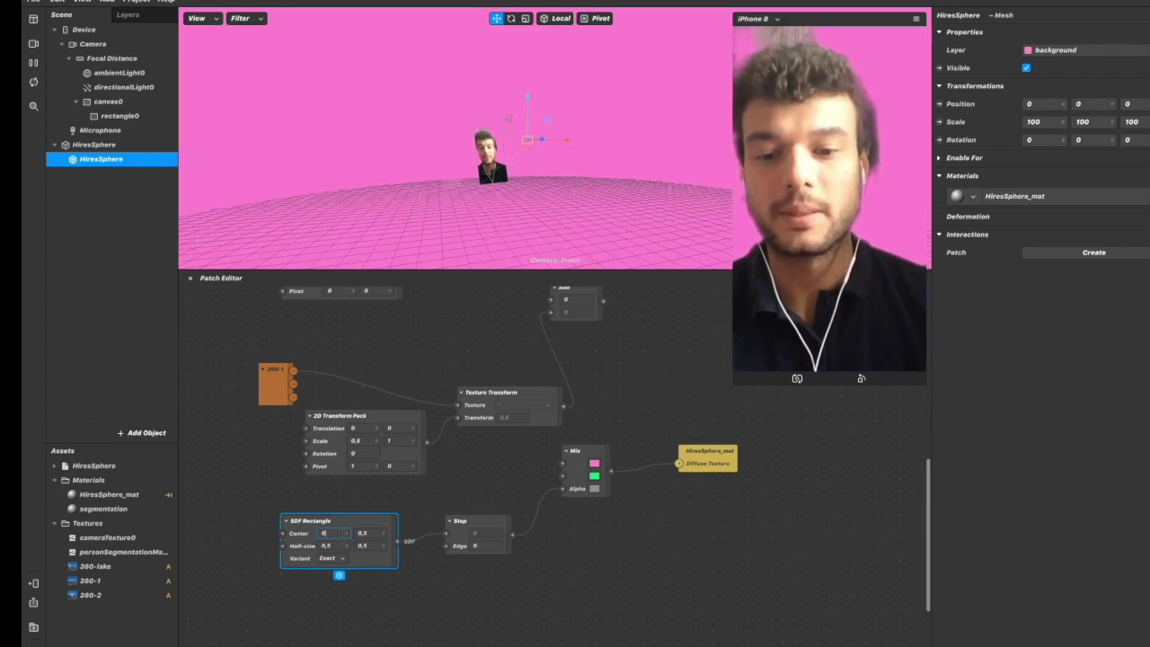
key("Return")
left_click_drag(539, 171, 614, 204)
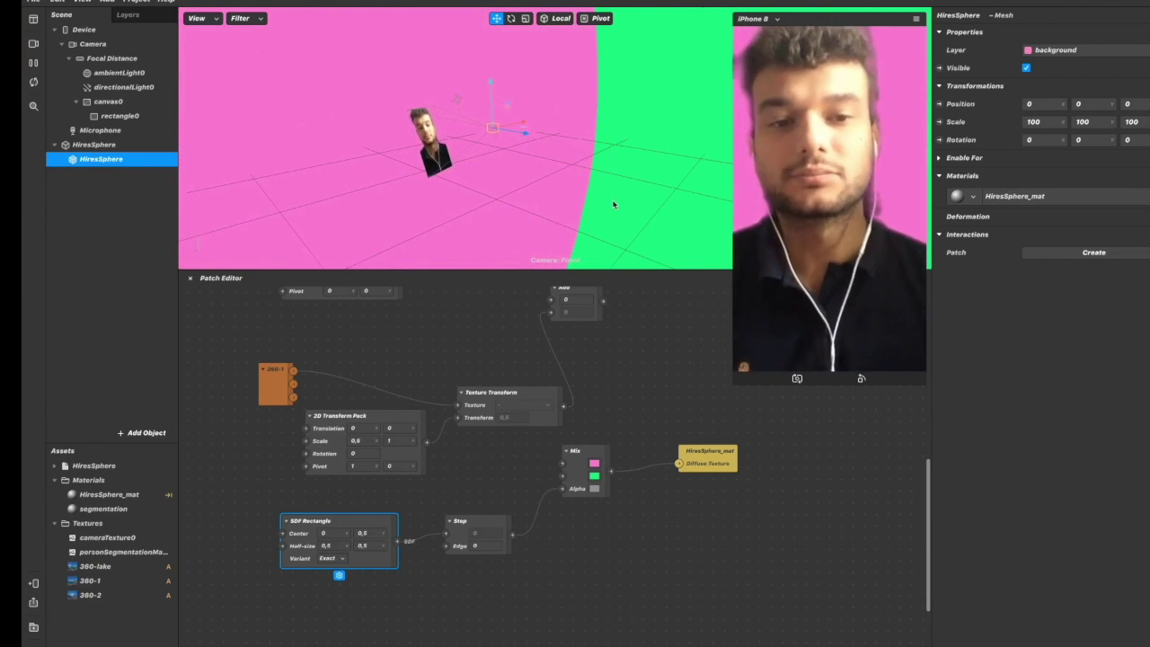
Move the Mix patch, delete the Add patch, and connect 360-1's Texture Transform output to Mix's second input.
left_click_drag(608, 443, 680, 351)
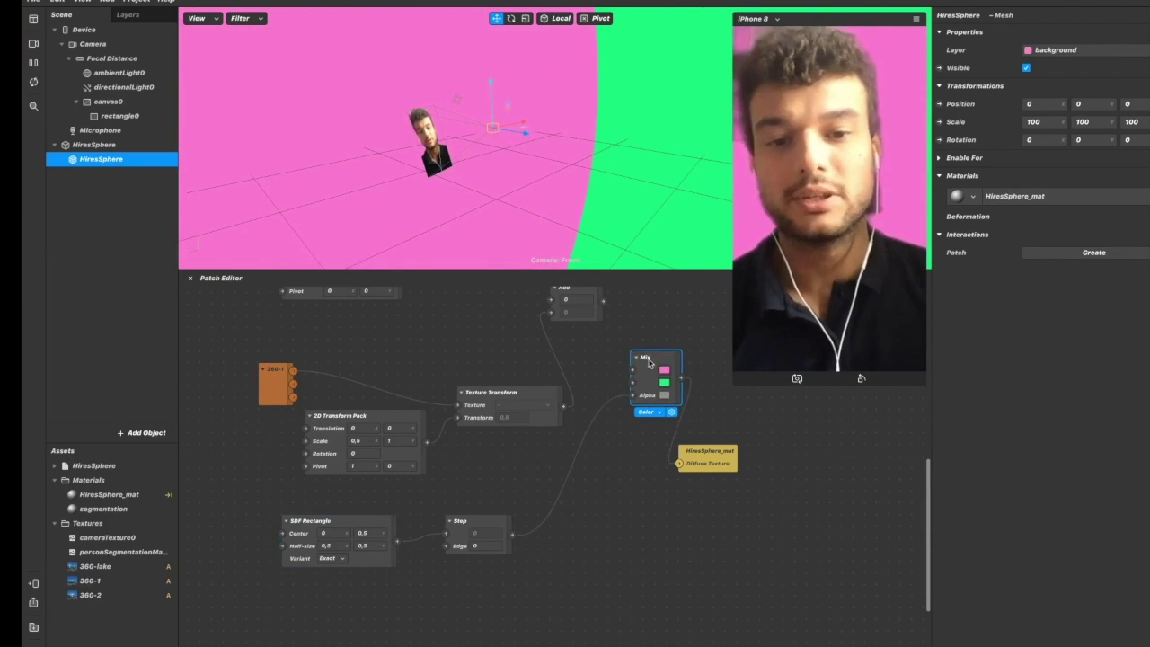
scroll(590, 476, "up", 5)
left_click(542, 371)
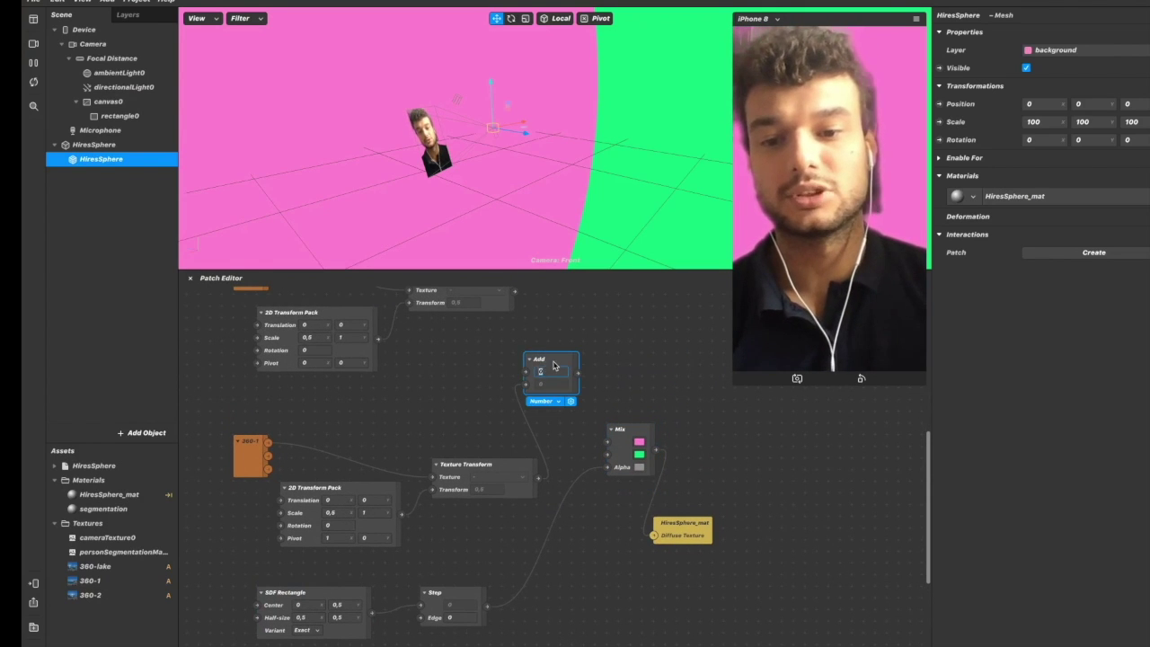
key("BackSpace")
left_click_drag(537, 477, 607, 460)
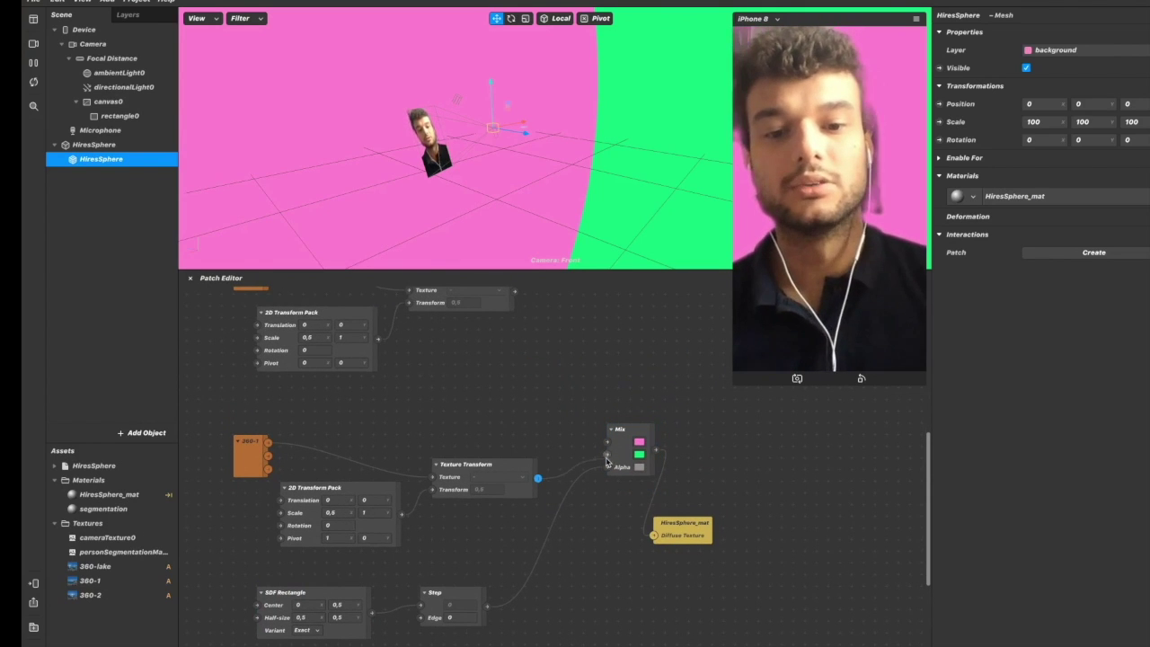
Connect 360-2's Texture Transform output to Mix's first input and inspect the combined panorama in the viewport.
scroll(554, 403, "up", 3)
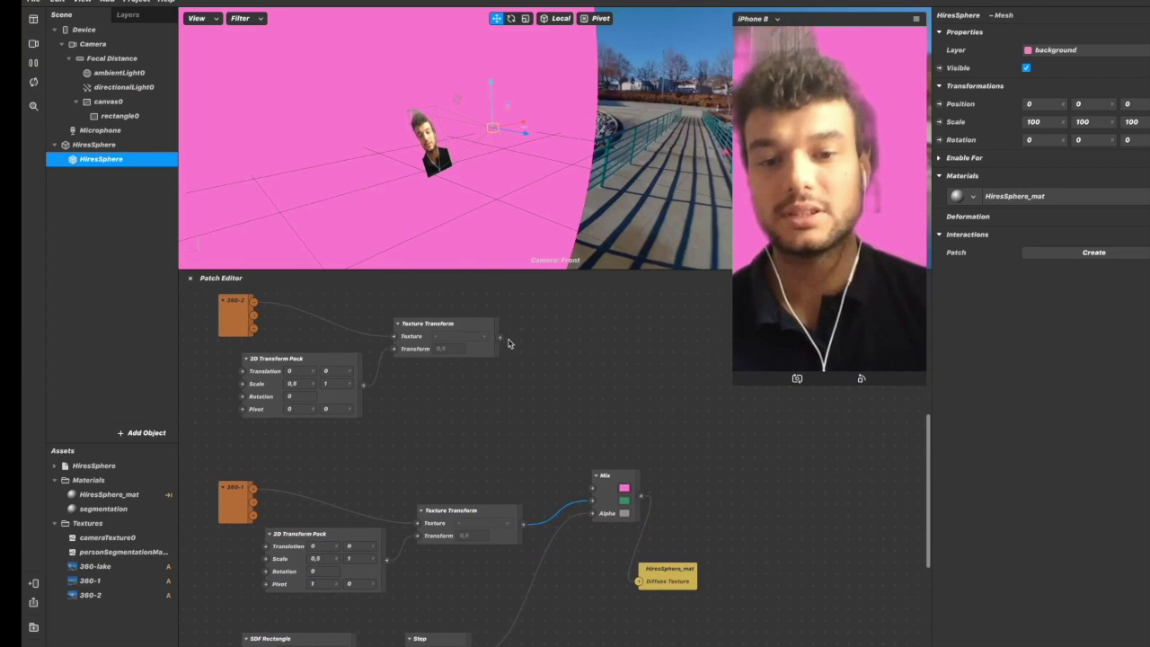
left_click_drag(591, 489, 592, 489)
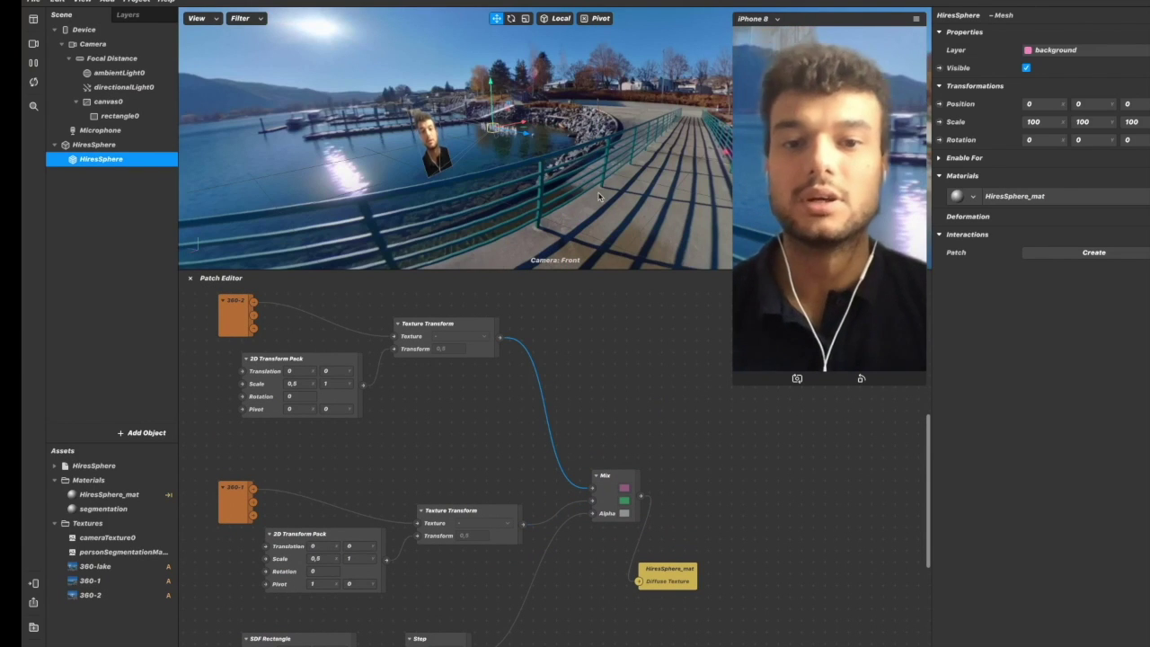
left_click(635, 153)
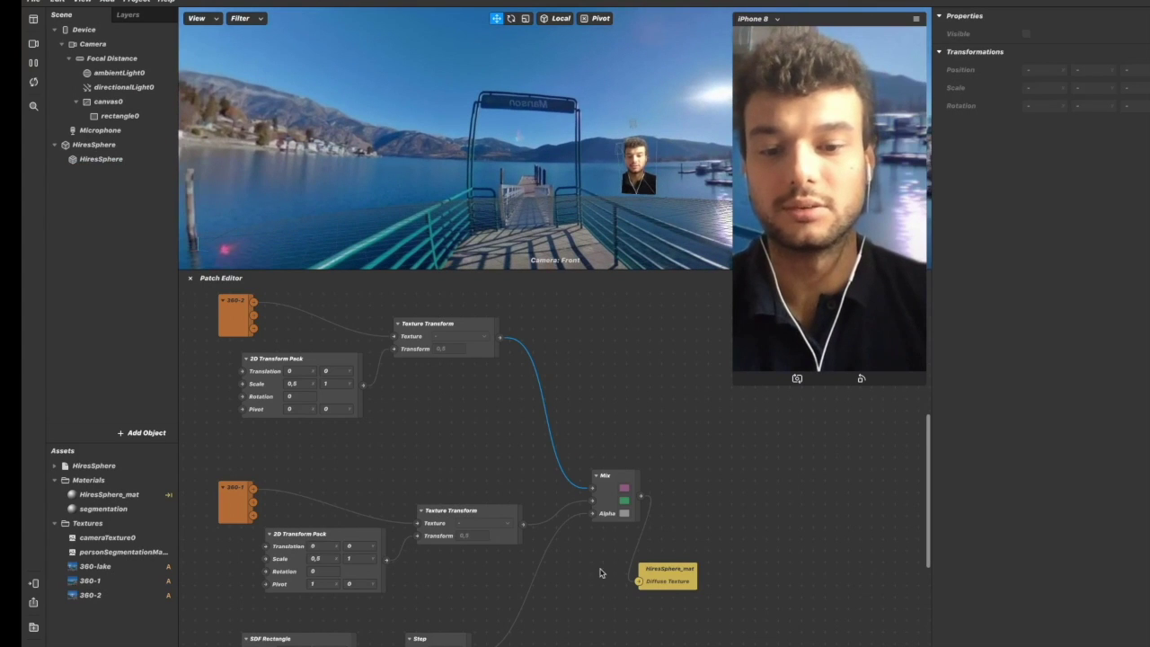
Move the Step and SDF Rectangle patches closer to the Mix patch, and enlarge the iPhone 8 preview.
scroll(601, 574, "down", 3)
left_click_drag(440, 571, 543, 548)
left_click_drag(355, 570, 482, 547)
scroll(582, 389, "up", 3)
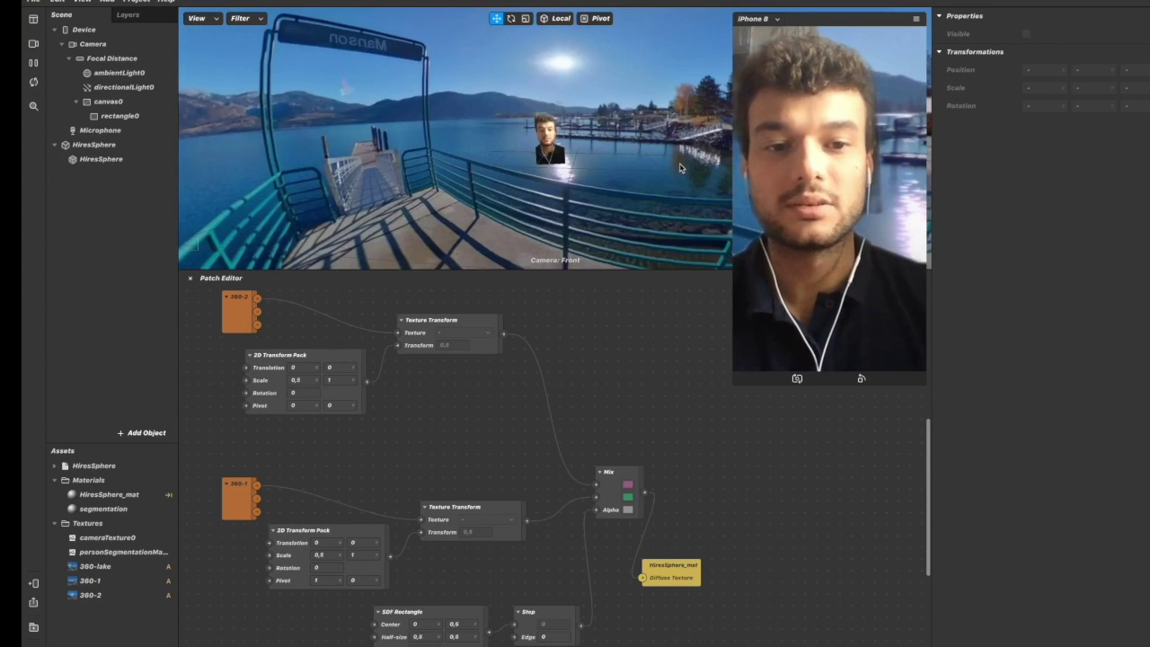
left_click_drag(733, 481, 596, 481)
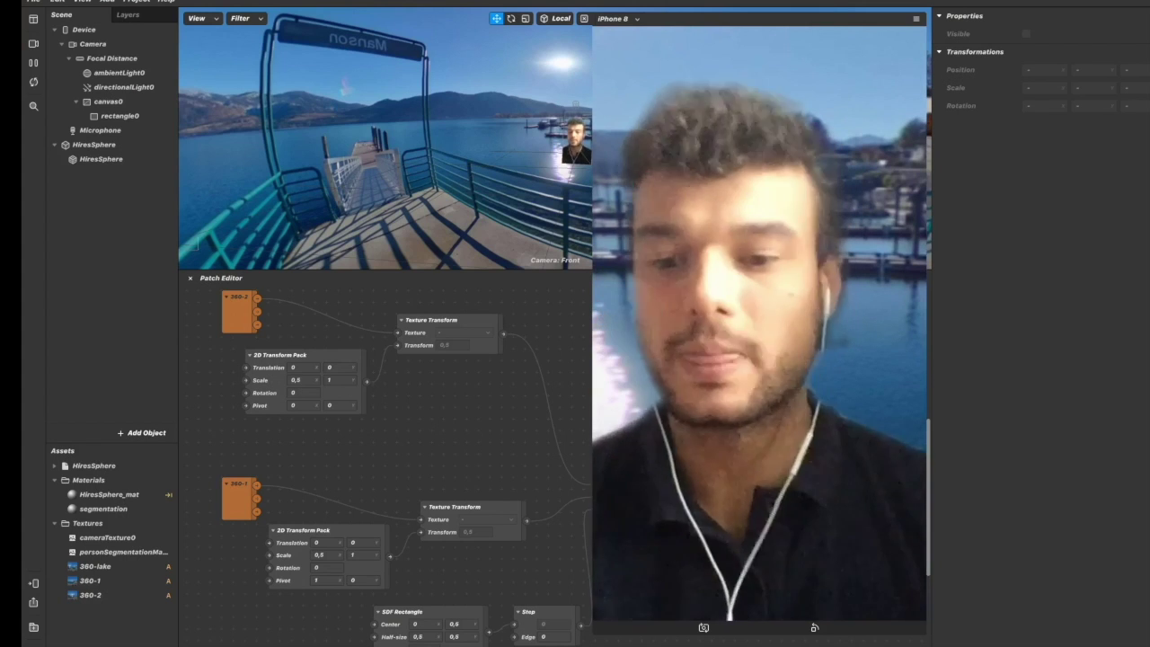
Import Layer 2.png and Layer 3.png from the 360-tuts folder in Finder as textures and enable no compression for both.
key("super+Tab")
key("super+Tab")
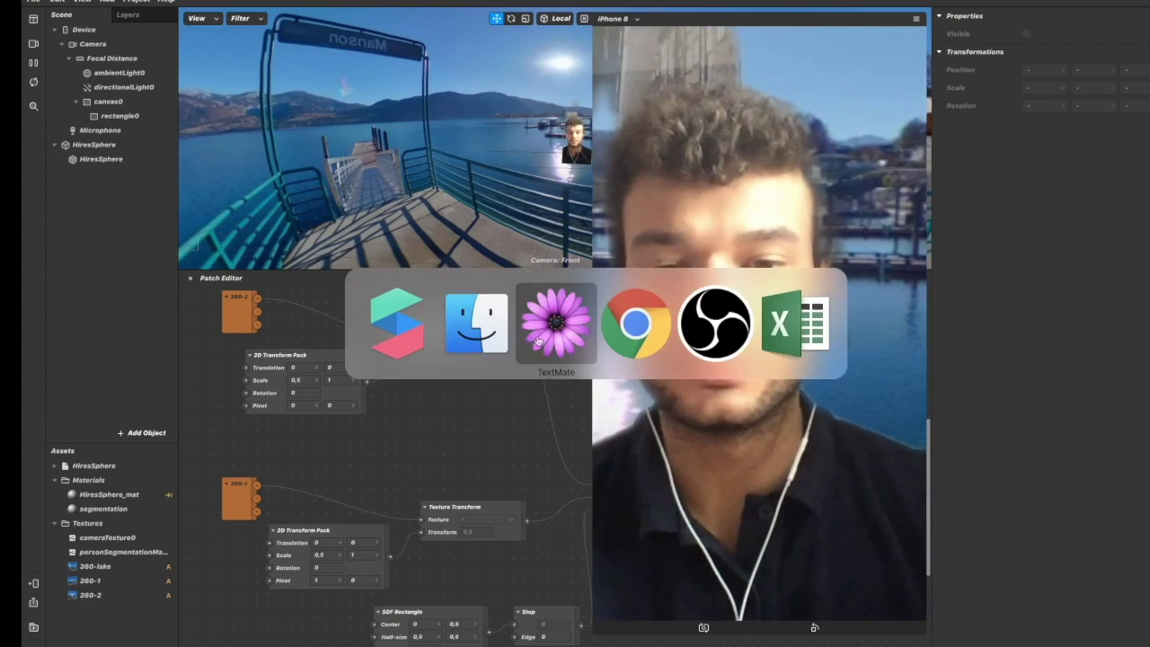
key("super+Tab")
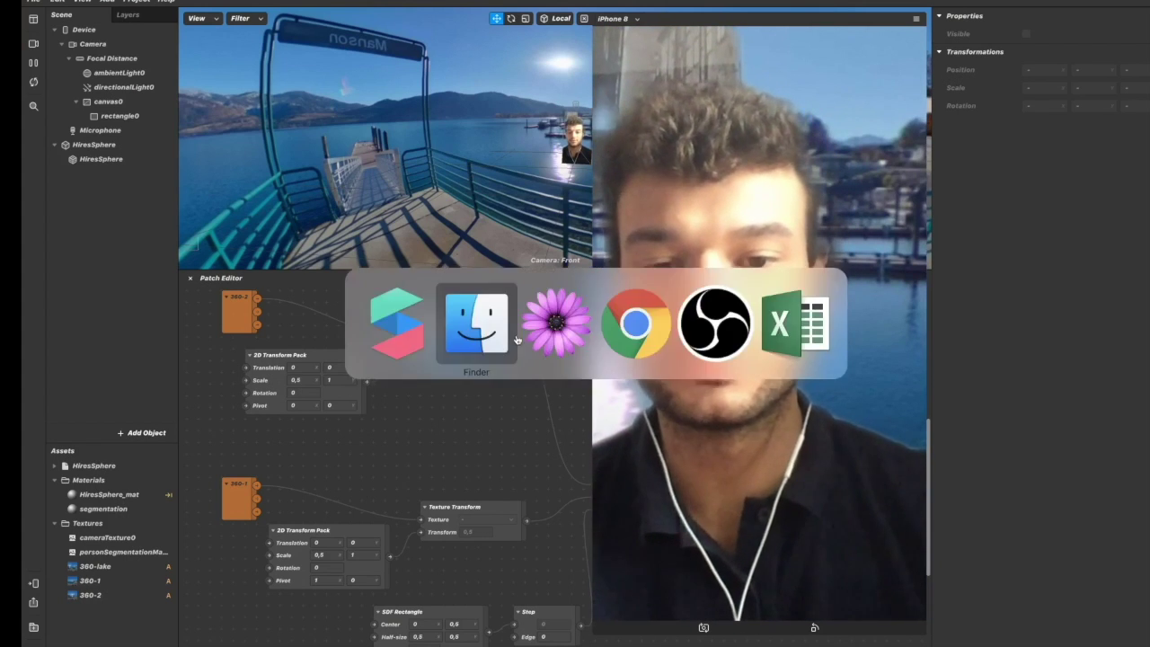
key("super+Tab")
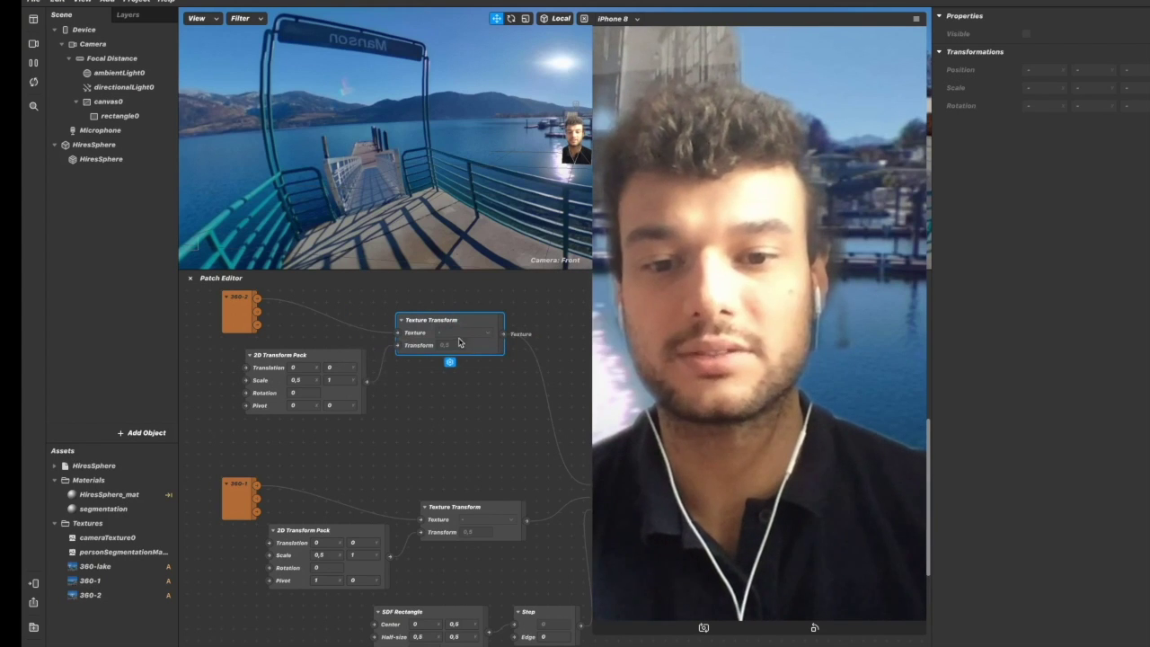
mouse_move(298, 642)
left_click(257, 640)
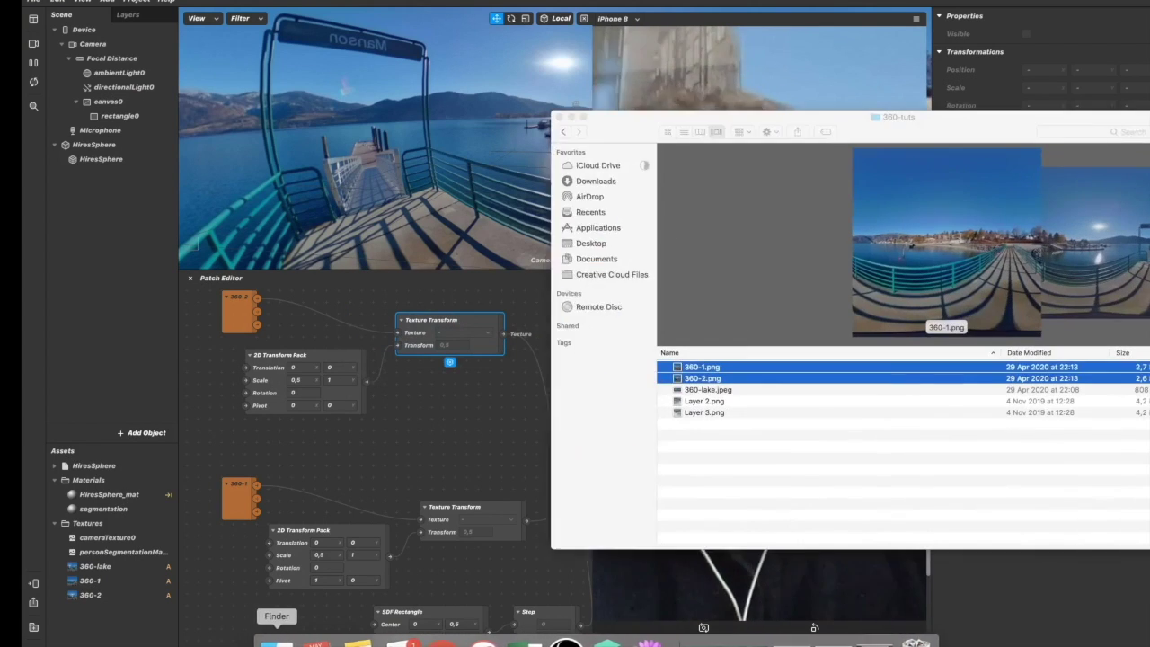
left_click(724, 401)
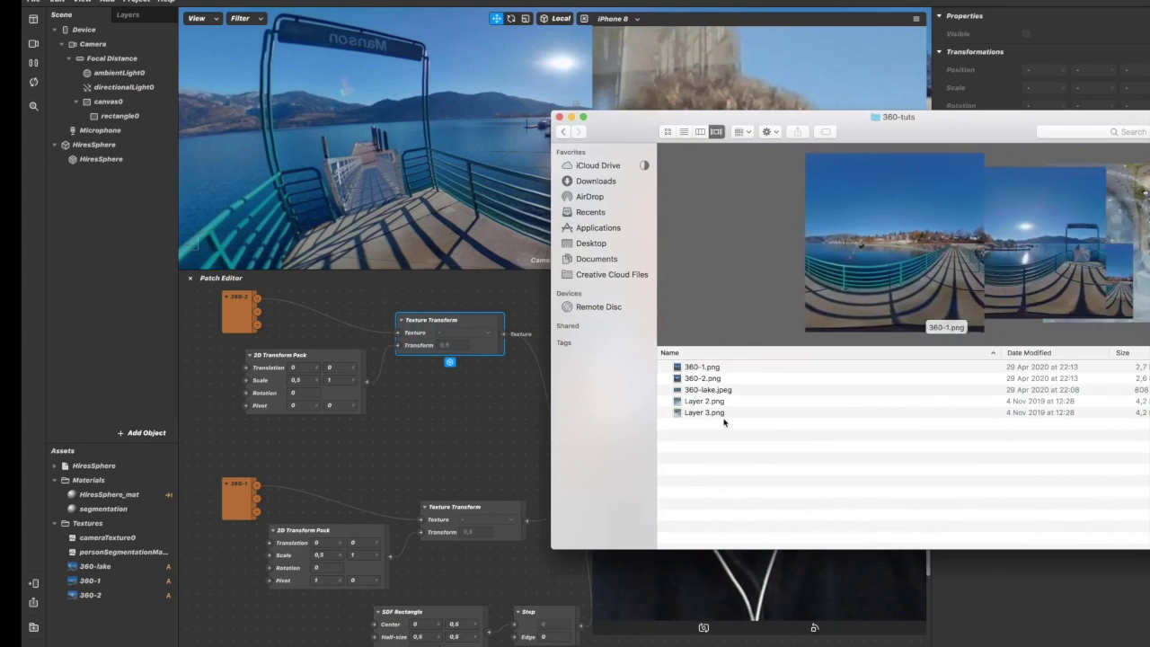
left_click(722, 413, "shift")
left_click_drag(201, 559, 150, 627)
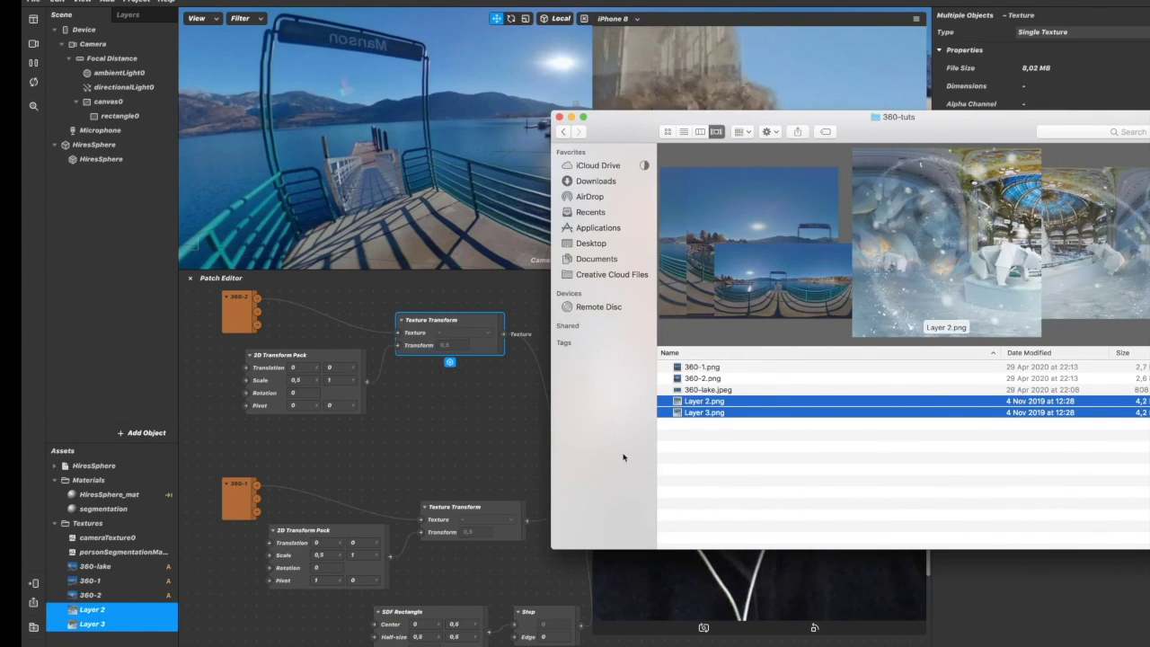
left_click(458, 518)
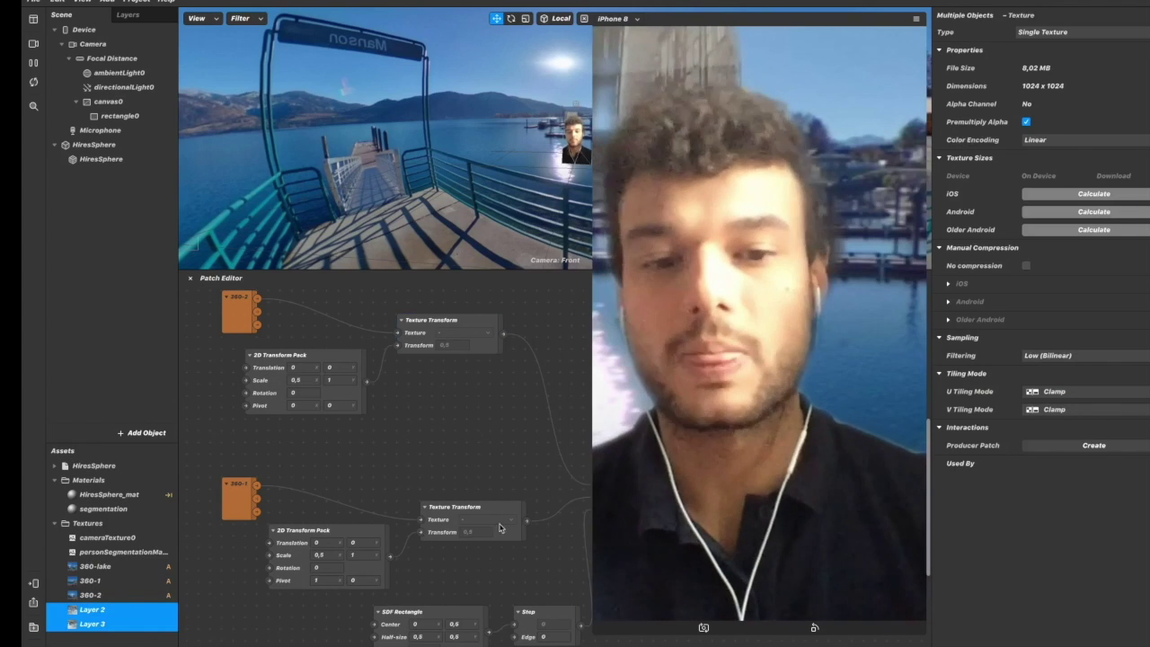
Import large-size.jpg from Finder's 360-tuts folder into the project's textures and return to the patch graph.
mouse_move(649, 640)
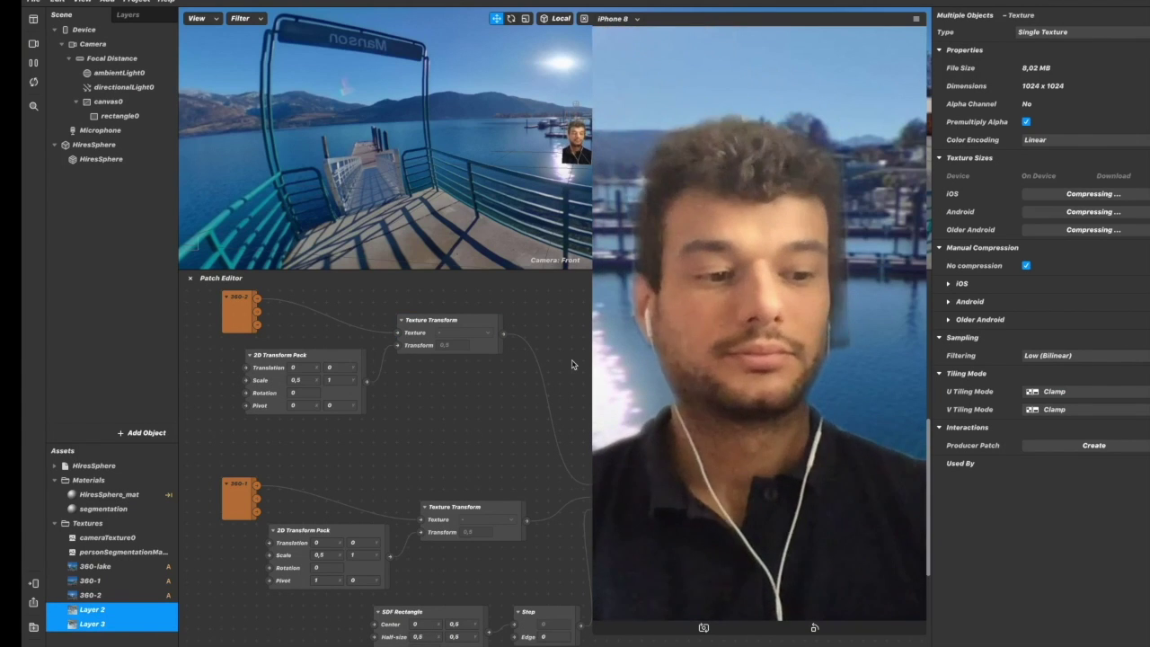
mouse_move(480, 640)
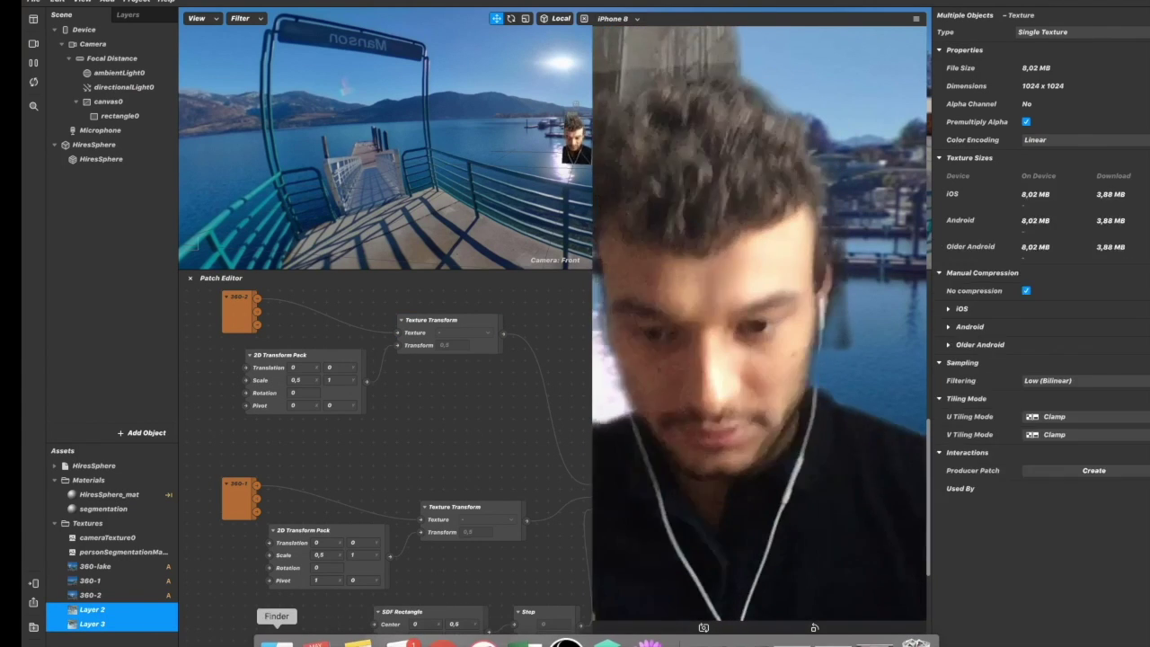
left_click(275, 642)
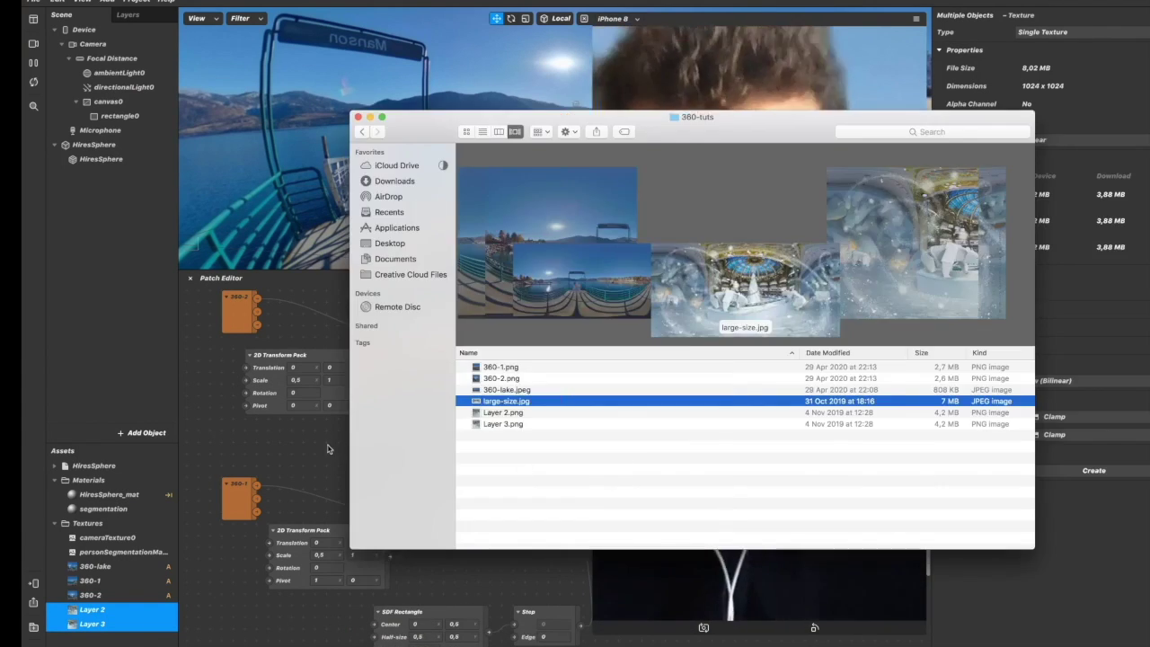
left_click(329, 449)
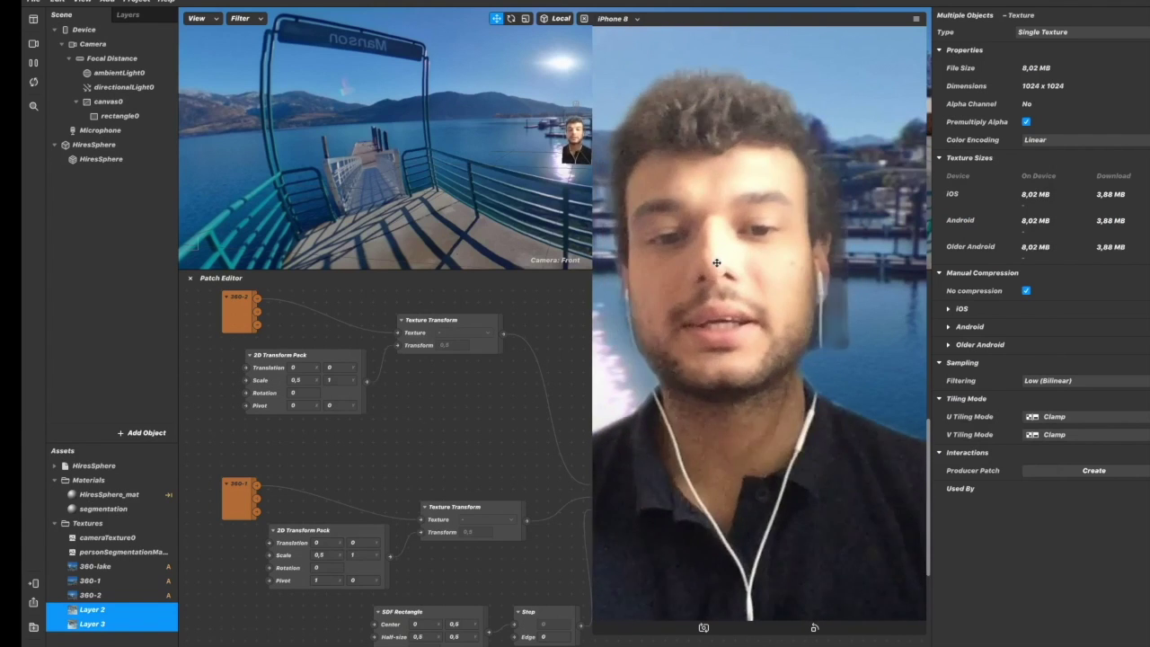
key("super+Tab")
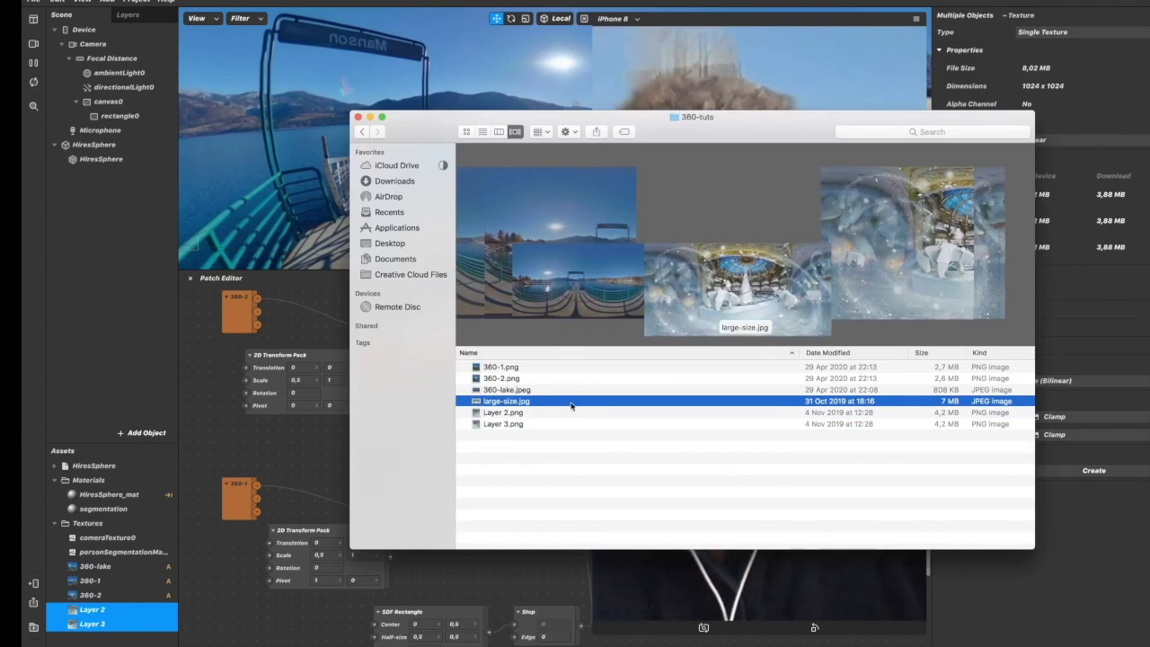
left_click_drag(501, 402, 108, 634)
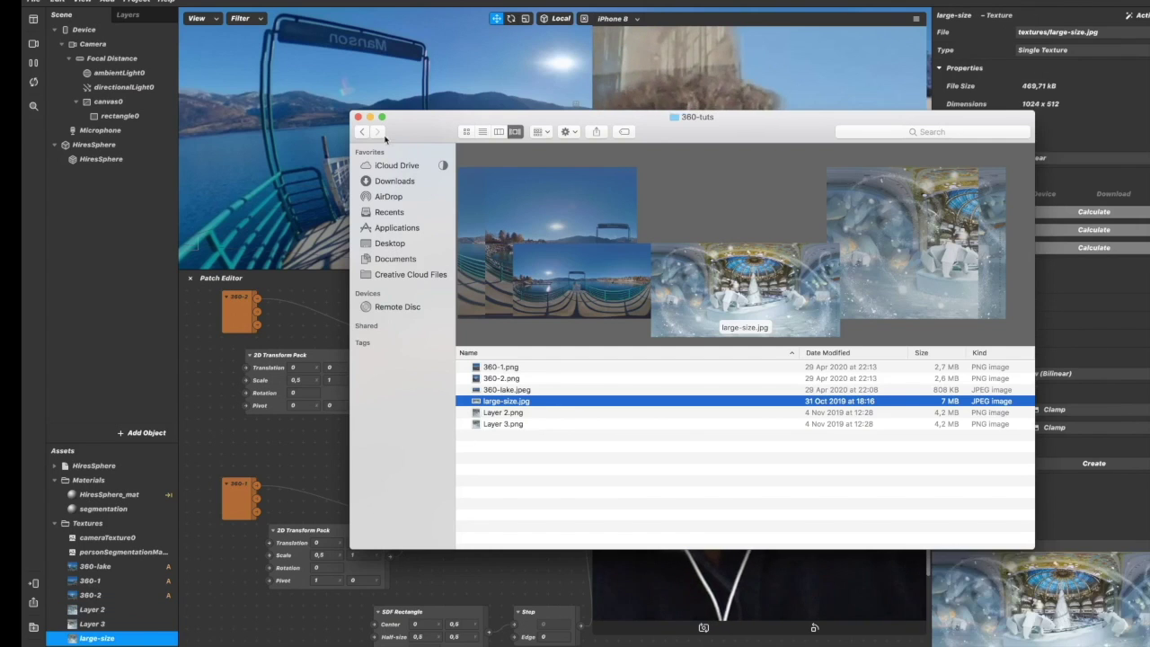
left_click(291, 549)
Add the large-size texture to the patch graph and place it below the SDF Rectangle patch.
scroll(290, 549, "down", 5)
scroll(290, 549, "right", 5)
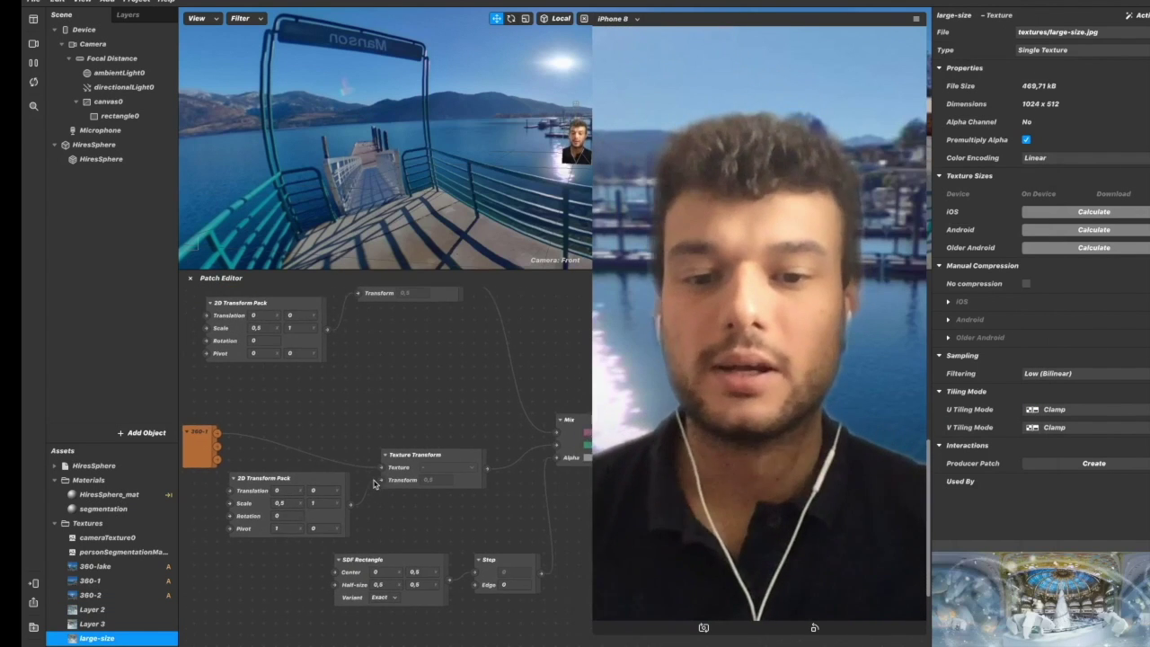
scroll(375, 485, "left", 3)
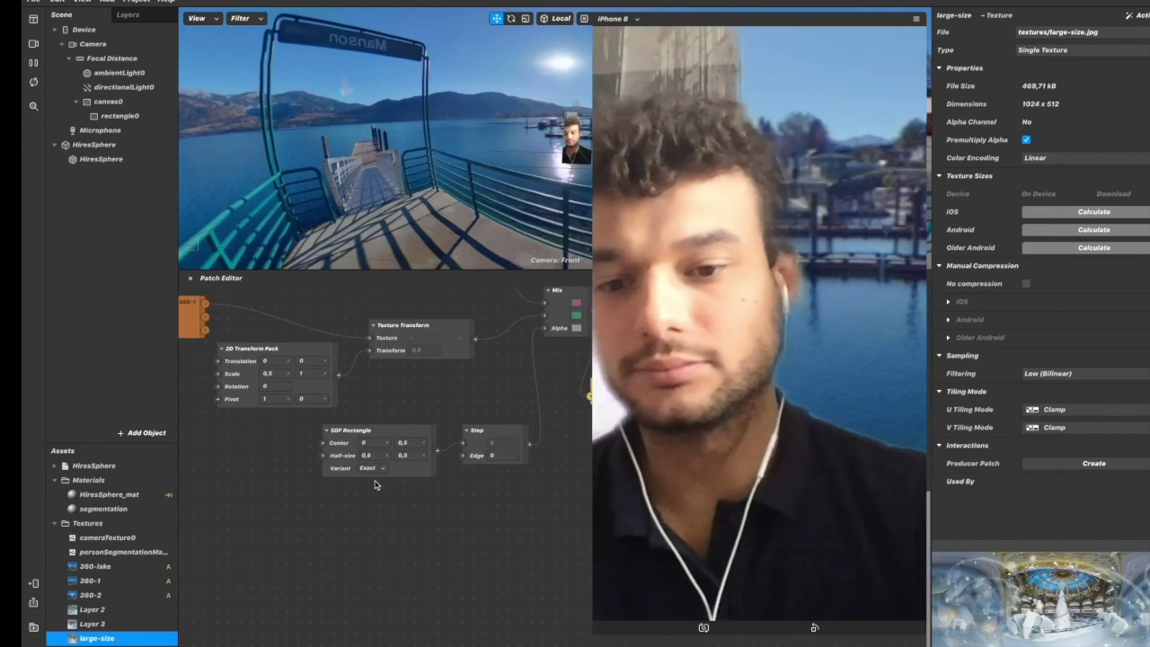
left_click_drag(97, 638, 261, 453)
scroll(376, 579, "up", 2)
scroll(313, 546, "down", 3)
scroll(313, 545, "up", 2)
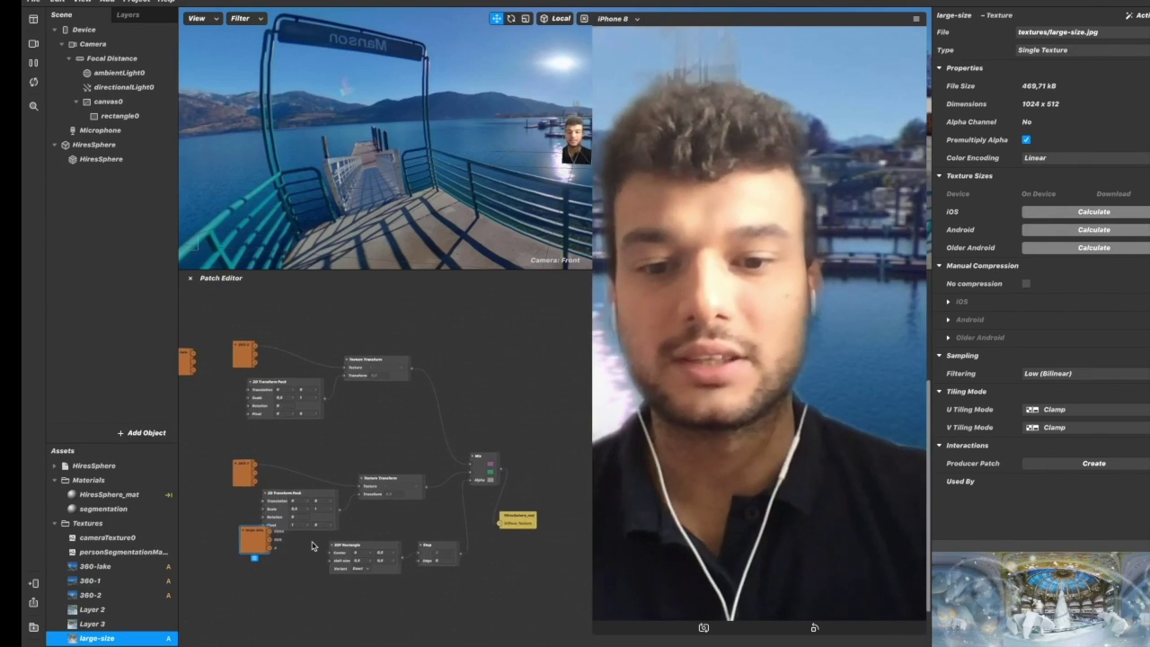
left_click_drag(265, 538, 329, 627)
Move the SDF Rectangle and Step patches above the lower Texture Transform, and bring the large-size patch up underneath it.
scroll(329, 626, "down", 2)
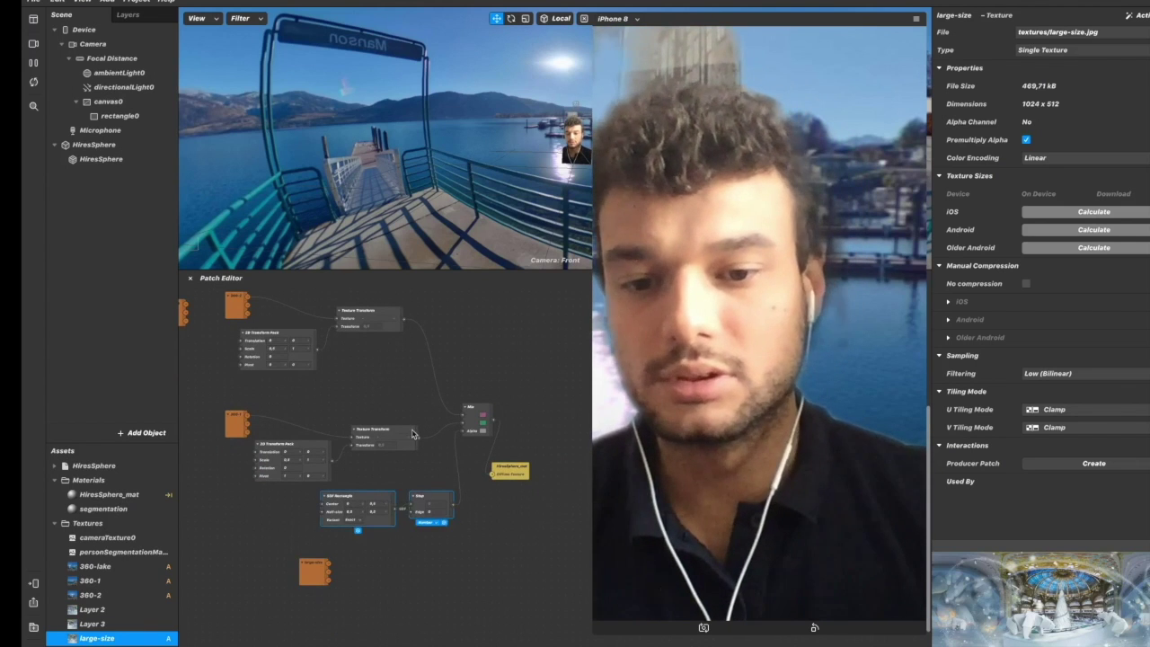
left_click_drag(414, 521, 378, 418)
left_click_drag(313, 568, 313, 514)
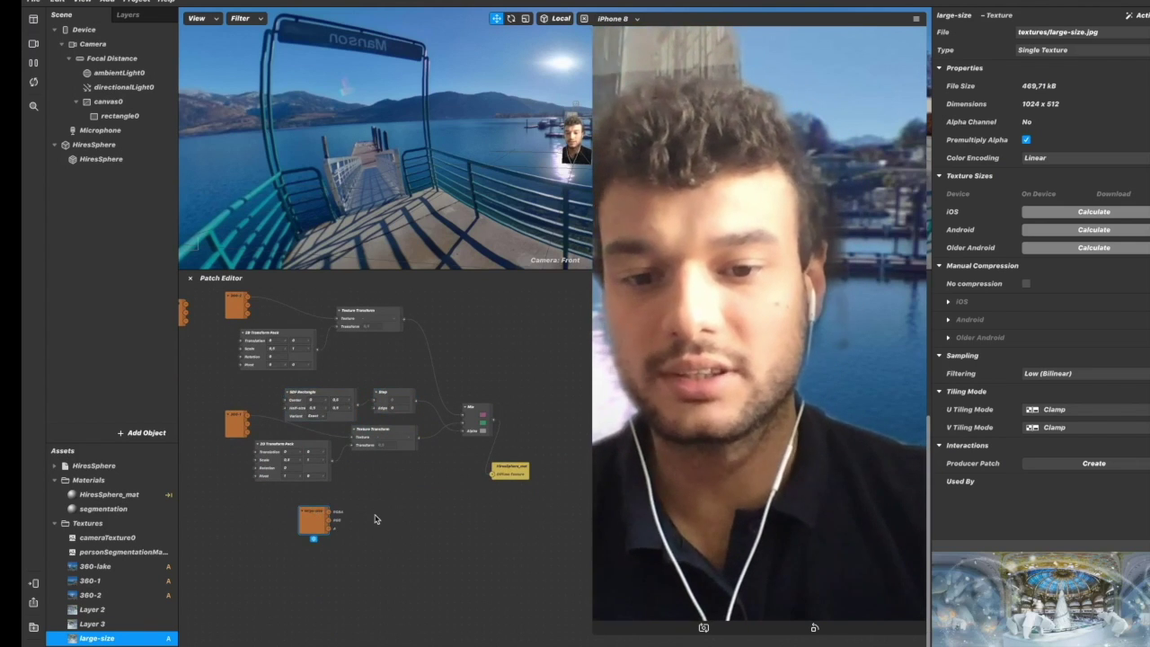
Connect the large-size patch's RGBA output to HiresSphere_mat's Diffuse Texture.
scroll(375, 519, "up", 5)
left_click_drag(375, 517, 377, 475)
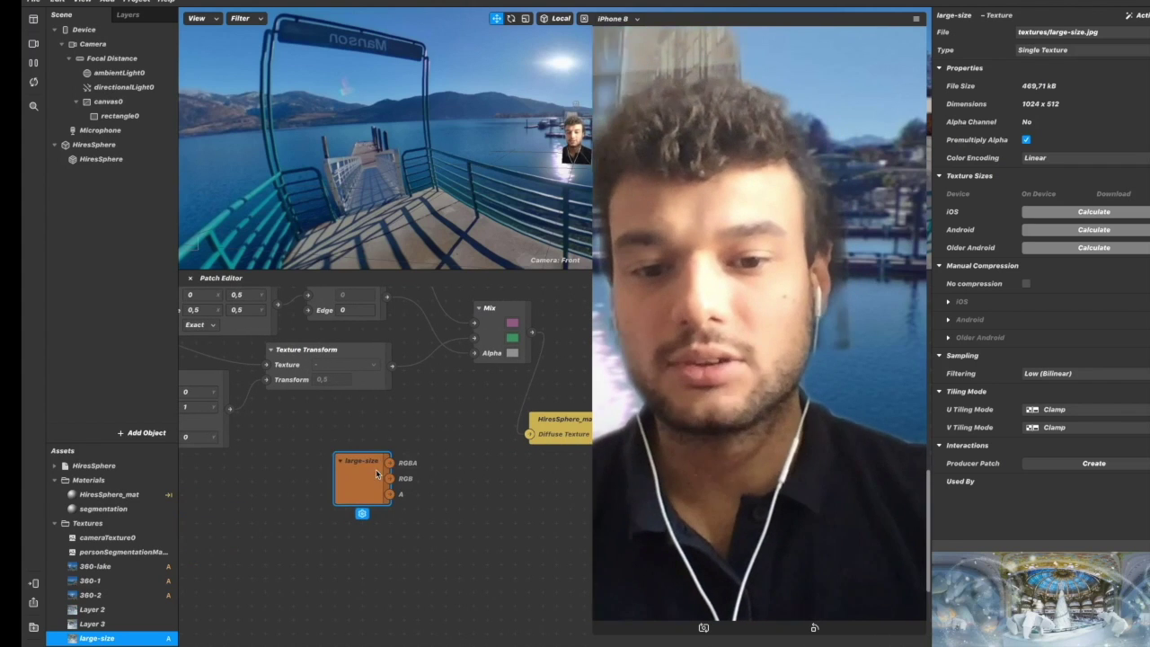
left_click_drag(531, 431, 530, 434)
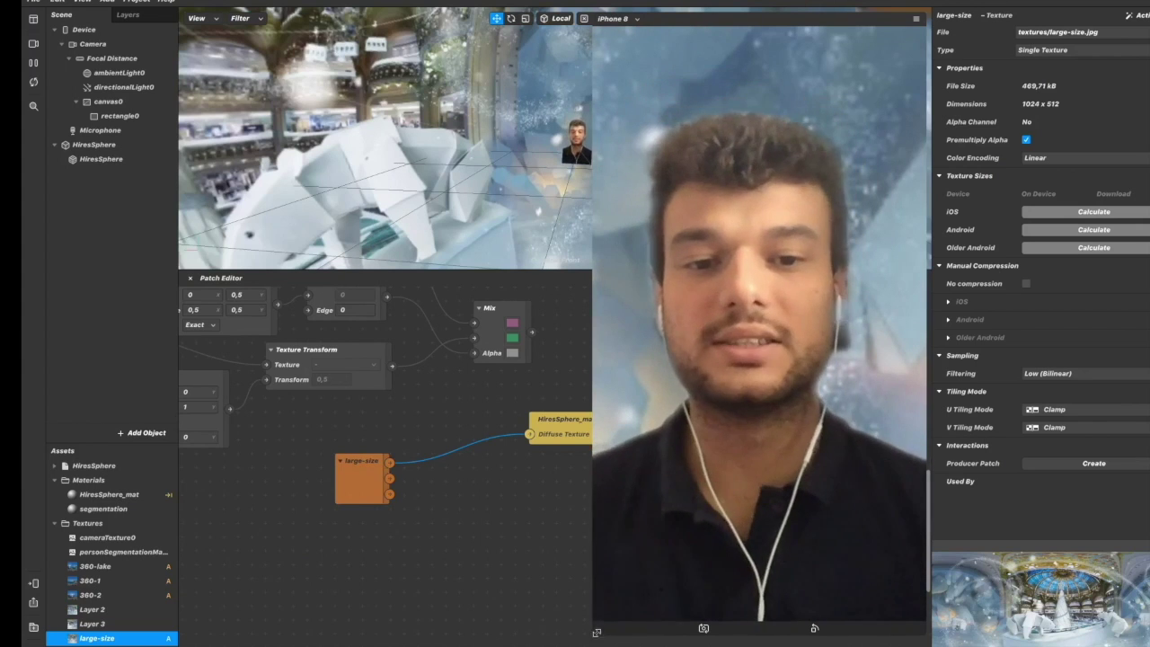
Shrink and re-enlarge the iPhone 8 preview to inspect the large-size panorama's quality behind the person.
left_click_drag(597, 633, 719, 392)
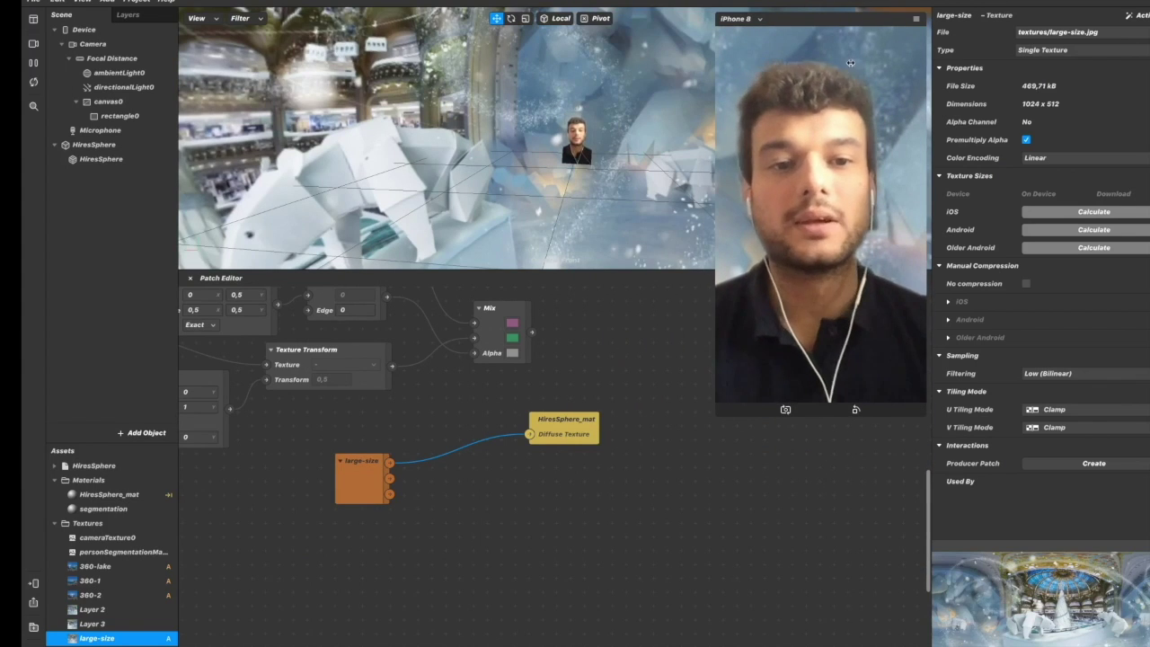
left_click_drag(850, 63, 800, 102)
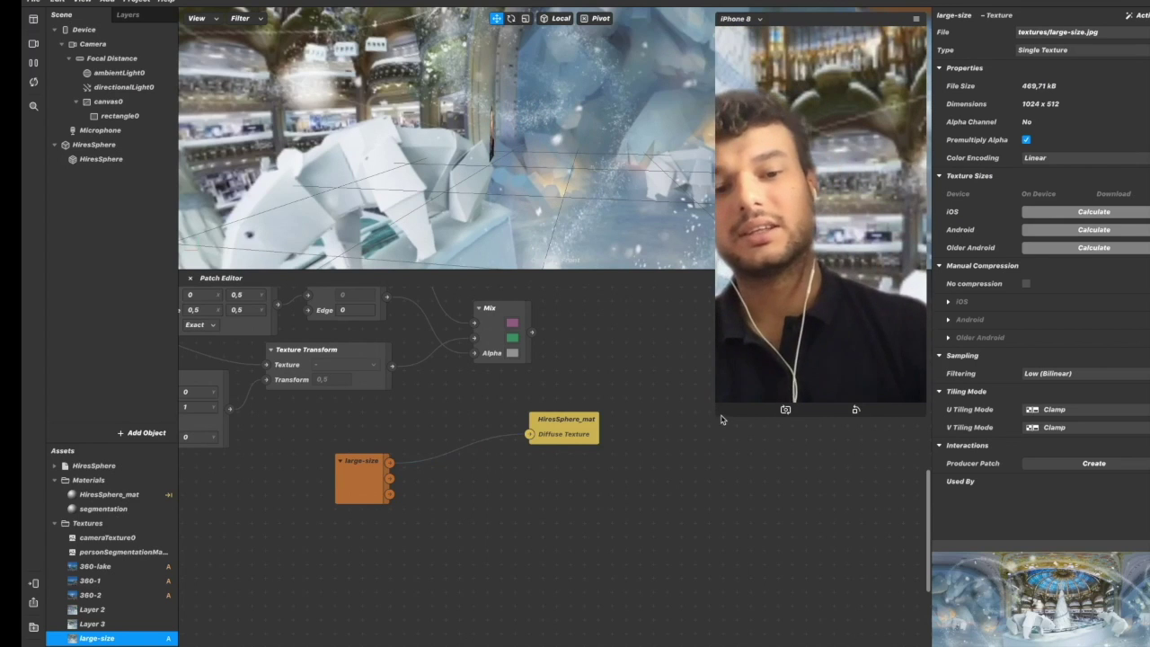
left_click_drag(718, 420, 528, 635)
left_click_drag(761, 197, 733, 157)
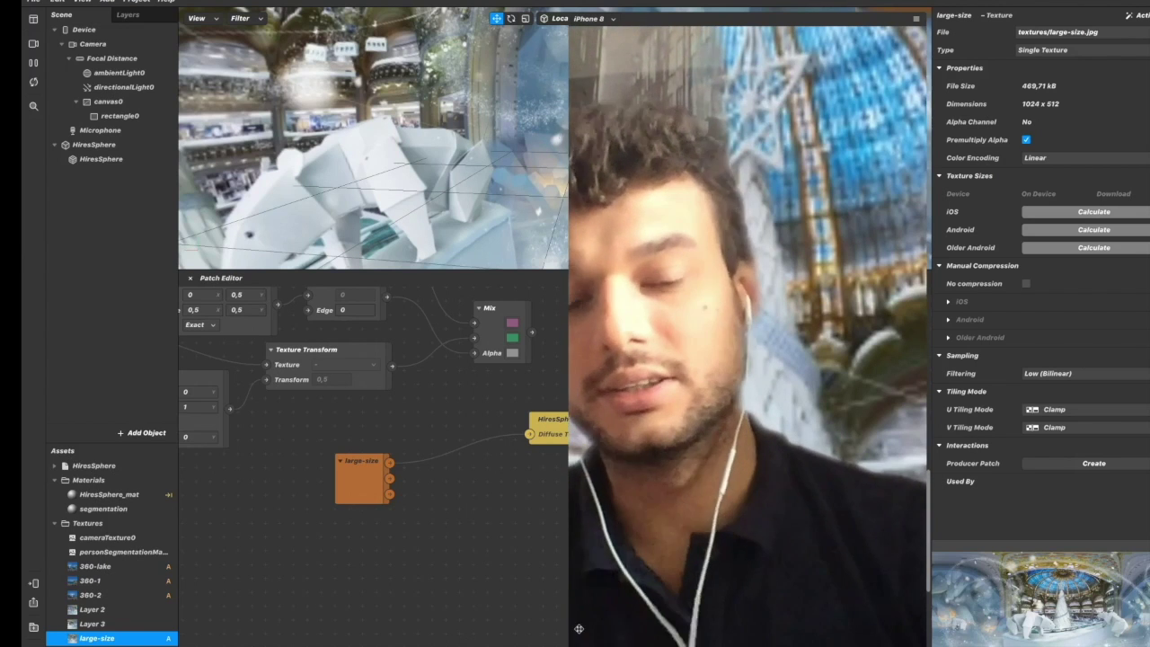
Add the Layer 2 and Layer 3 textures to the patch graph beside the 360-1 patch.
left_click(116, 623)
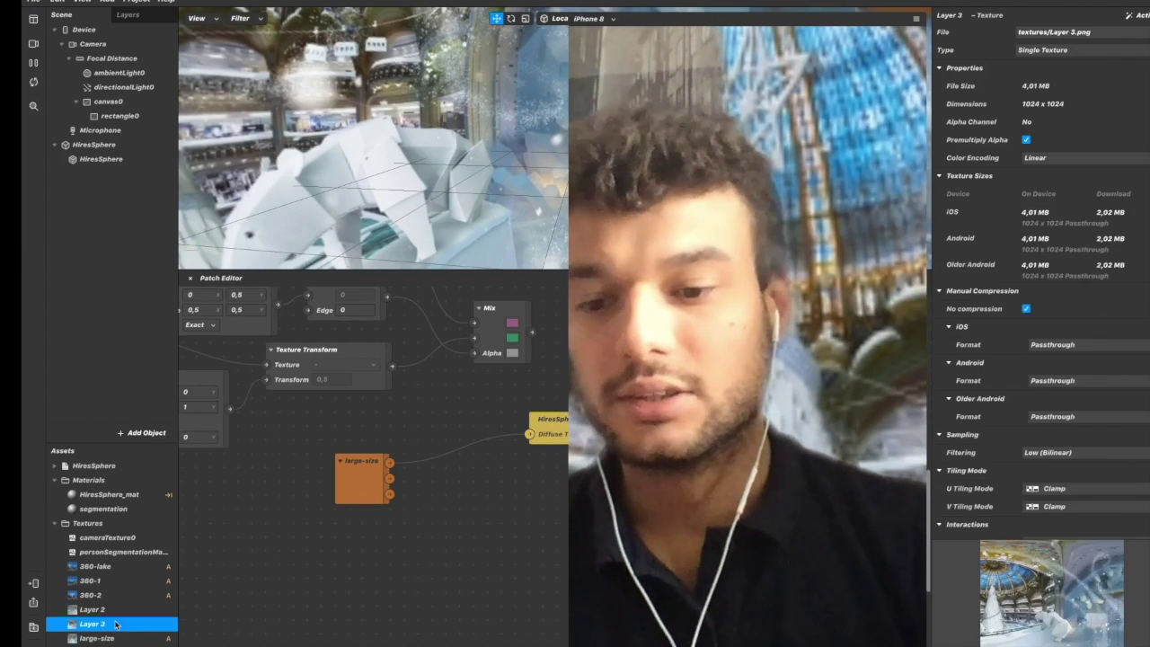
left_click(113, 610, "shift")
scroll(214, 609, "left", 5)
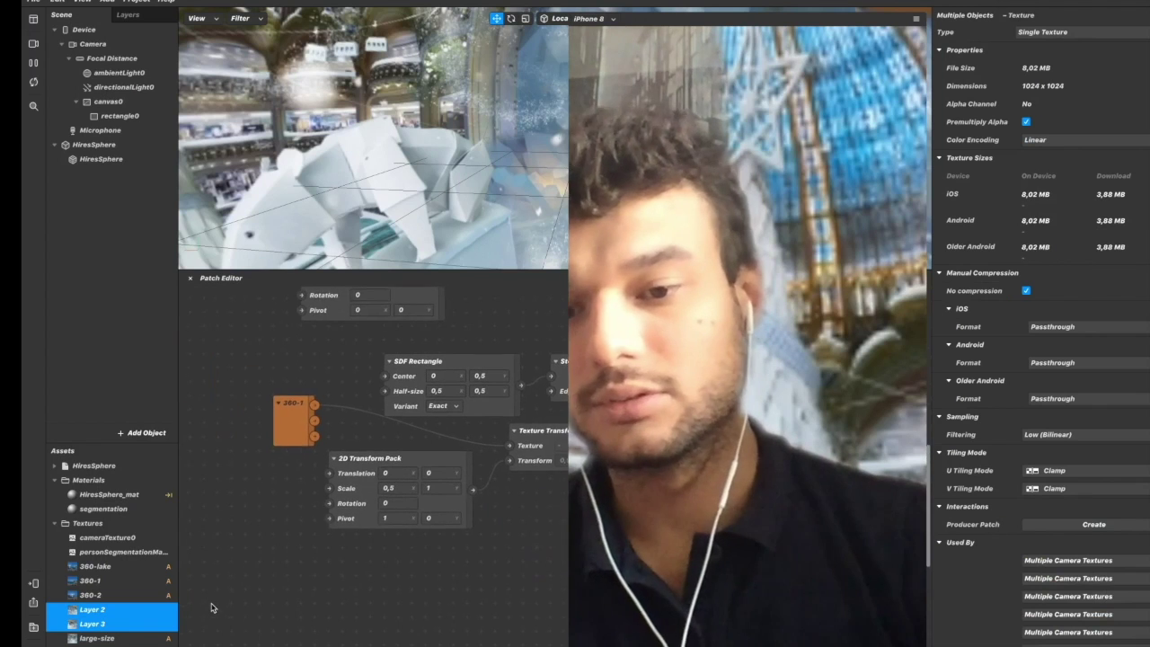
left_click_drag(163, 620, 232, 399)
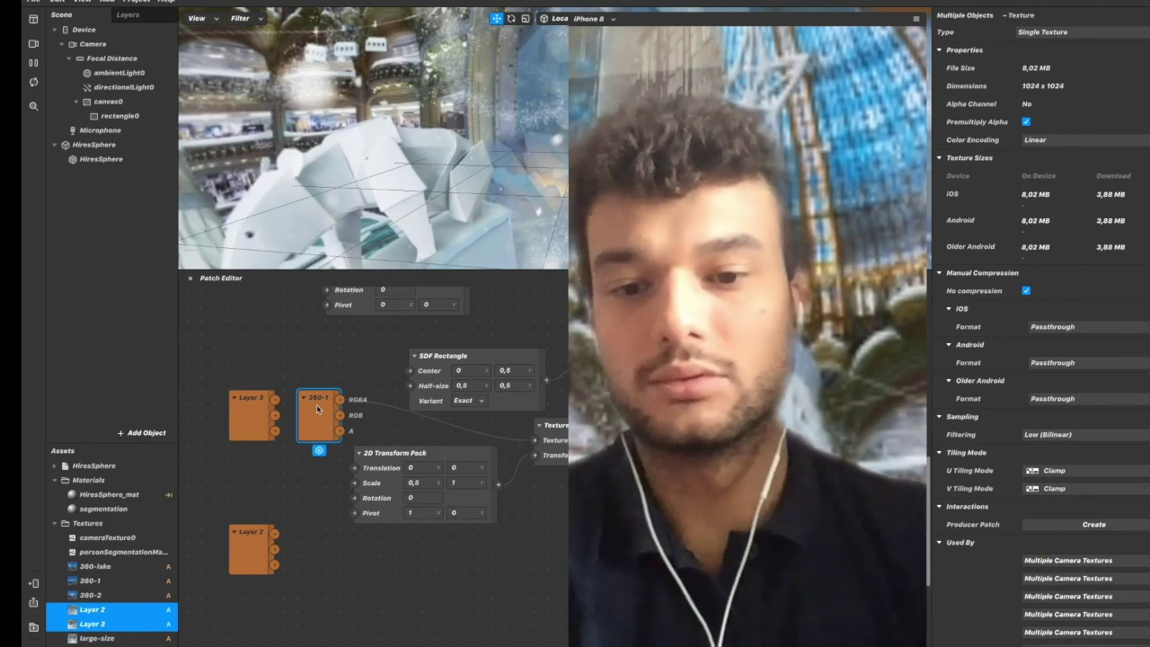
Delete the 360-1, 360-2 and large-size texture patches from the graph.
key("Delete")
scroll(324, 360, "up", 5)
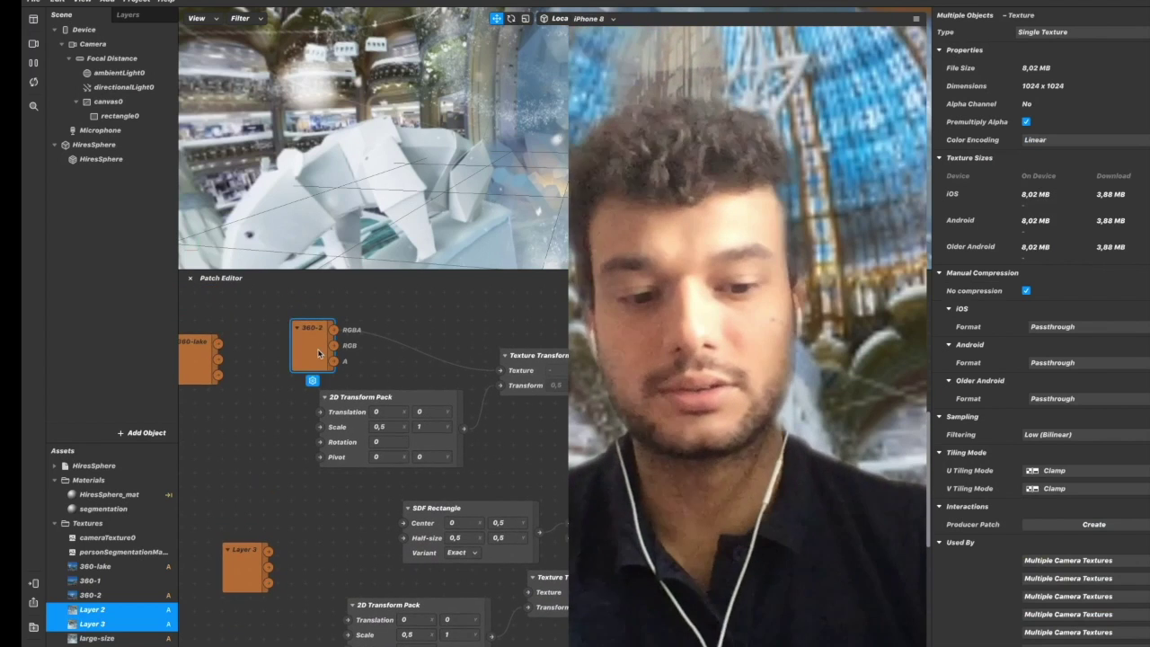
key("Delete")
scroll(247, 364, "down", 7)
scroll(247, 364, "right", 2)
scroll(449, 475, "down", 2)
scroll(449, 475, "right", 4)
left_click(448, 429)
key("Delete")
Move the Layer 3 and Layer 2 patches up beside the two 2D Transform Pack patches.
scroll(368, 470, "up", 5)
scroll(368, 470, "left", 6)
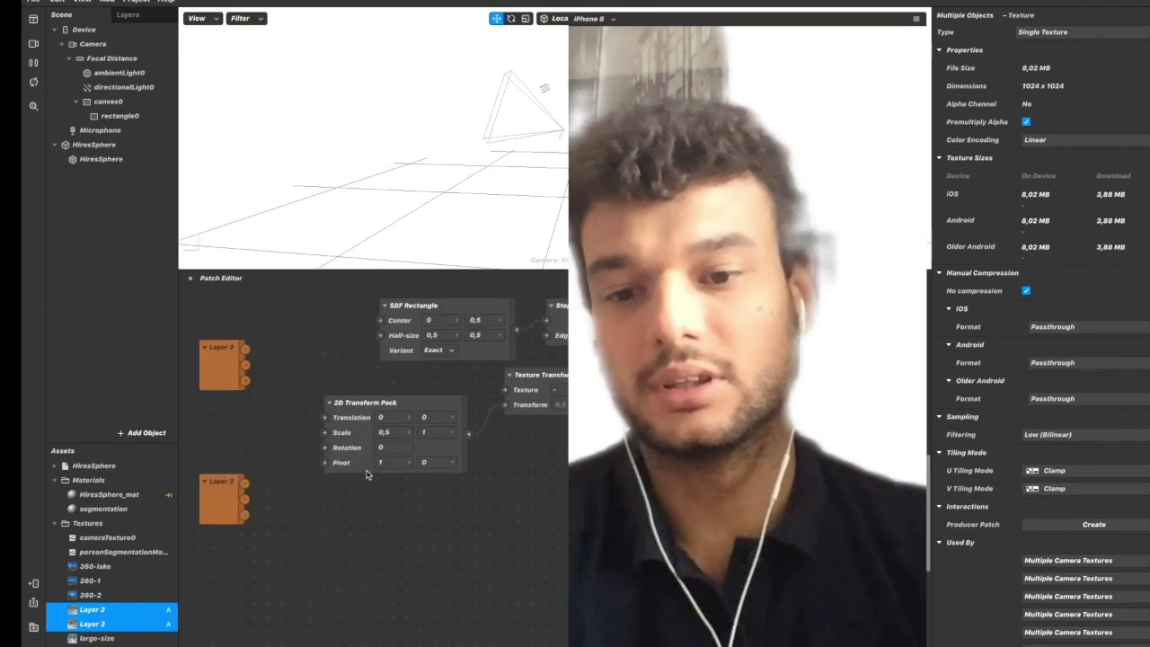
left_click_drag(288, 429, 288, 366)
scroll(287, 365, "up", 2)
left_click_drag(285, 638, 284, 505)
left_click_drag(288, 443, 289, 384)
scroll(288, 384, "up", 2)
scroll(288, 385, "right", 1)
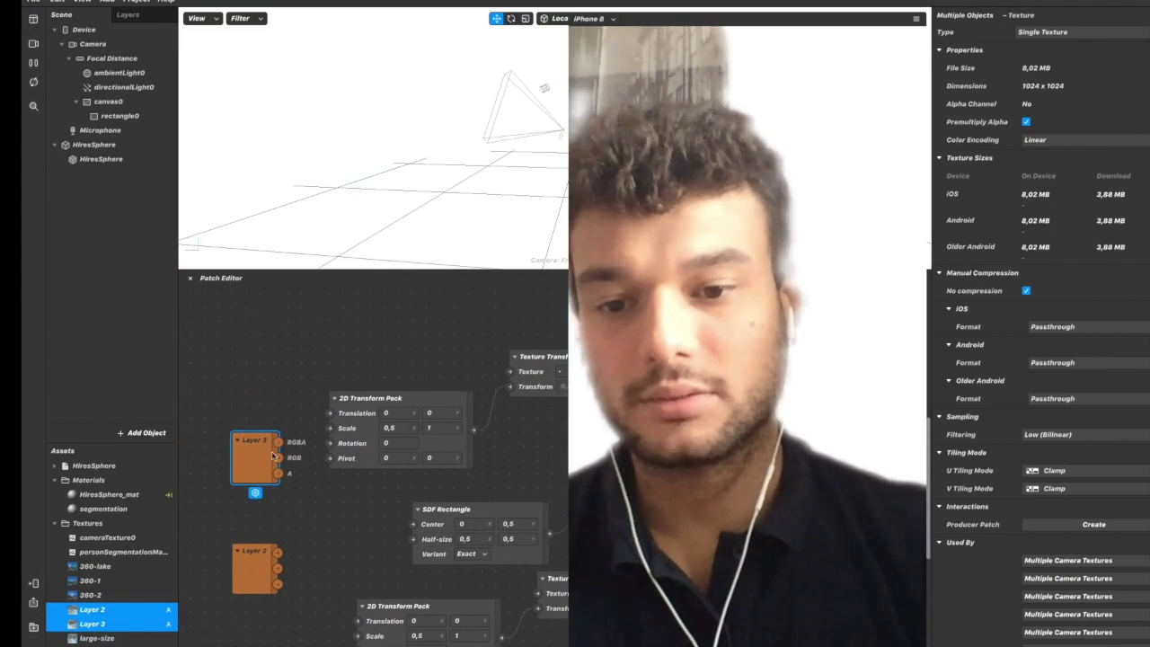
Connect Layer 3 and Layer 2 RGBA to the upper and lower Texture Transforms, and Mix's output to HiresSphere_mat's Diffuse Texture.
left_click_drag(278, 442, 508, 371)
scroll(495, 400, "down", 2)
scroll(495, 400, "right", 2)
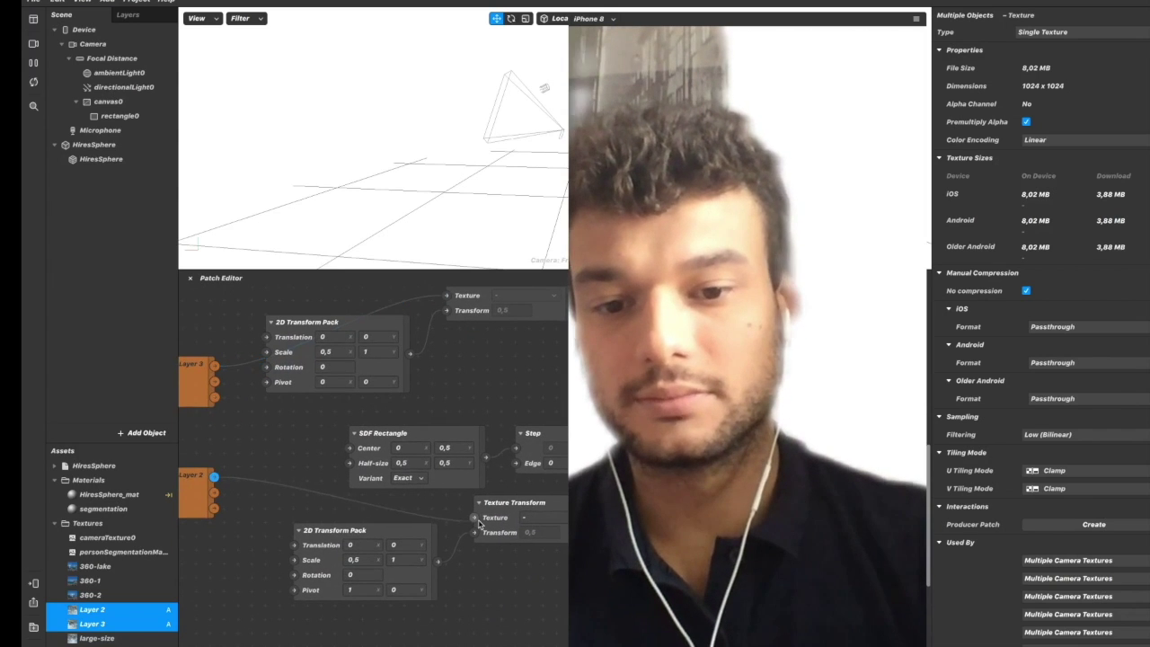
scroll(479, 524, "right", 5)
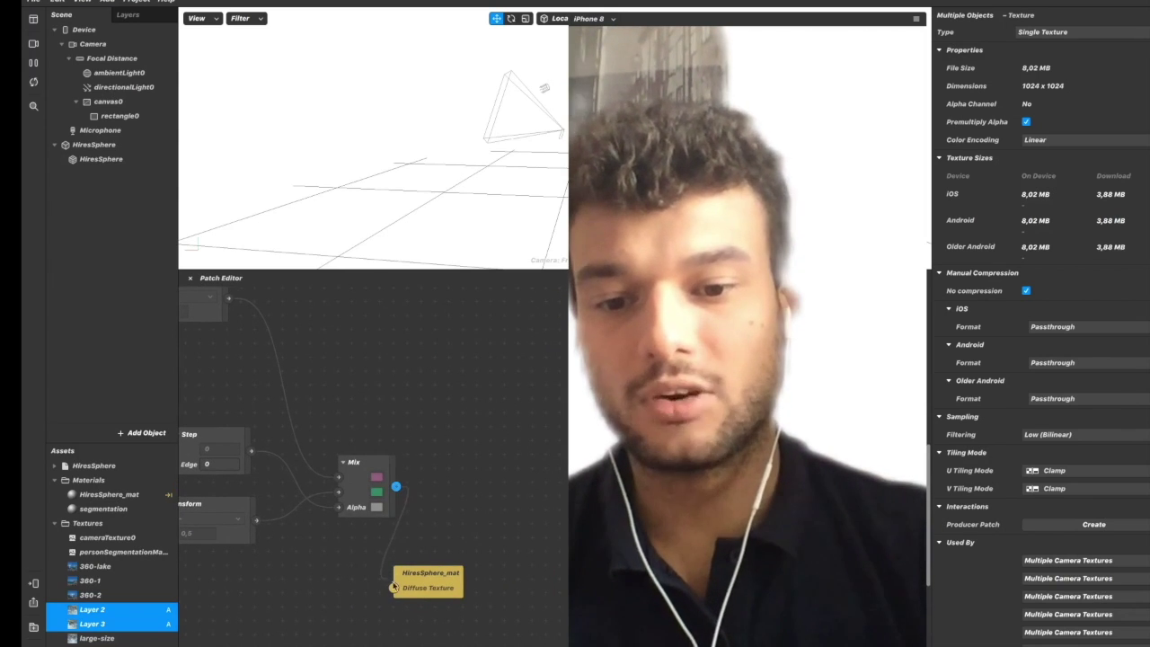
left_click_drag(392, 587, 394, 590)
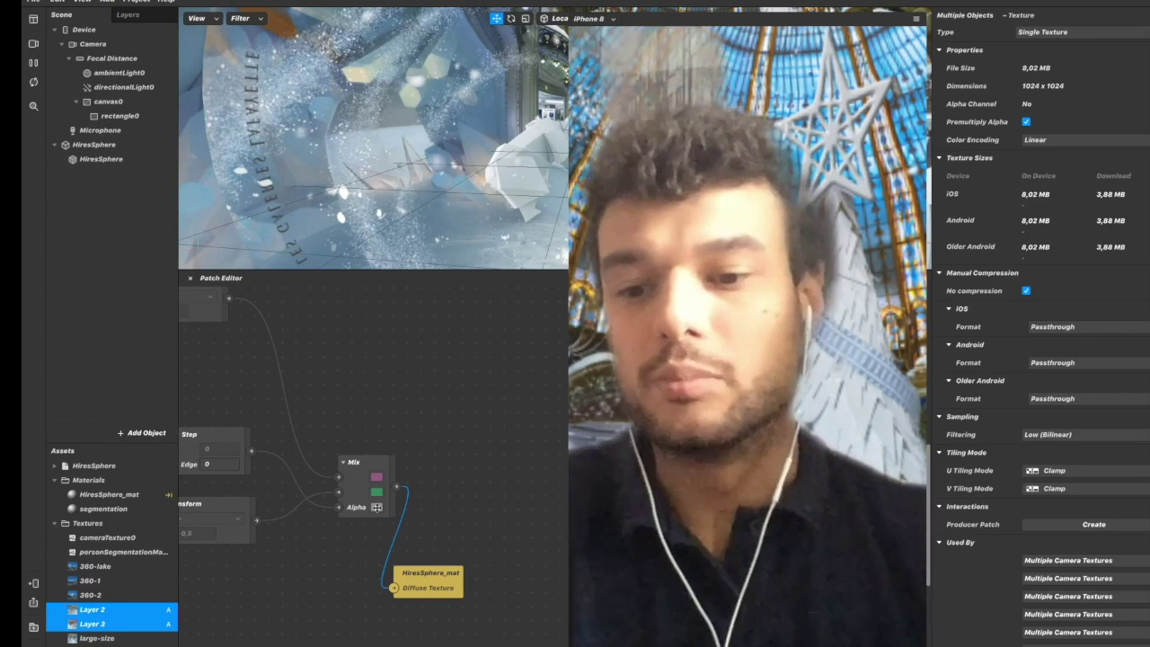
Compare the file properties and dimensions of the Layer 2, Layer 3 and large-size textures.
left_click(153, 620)
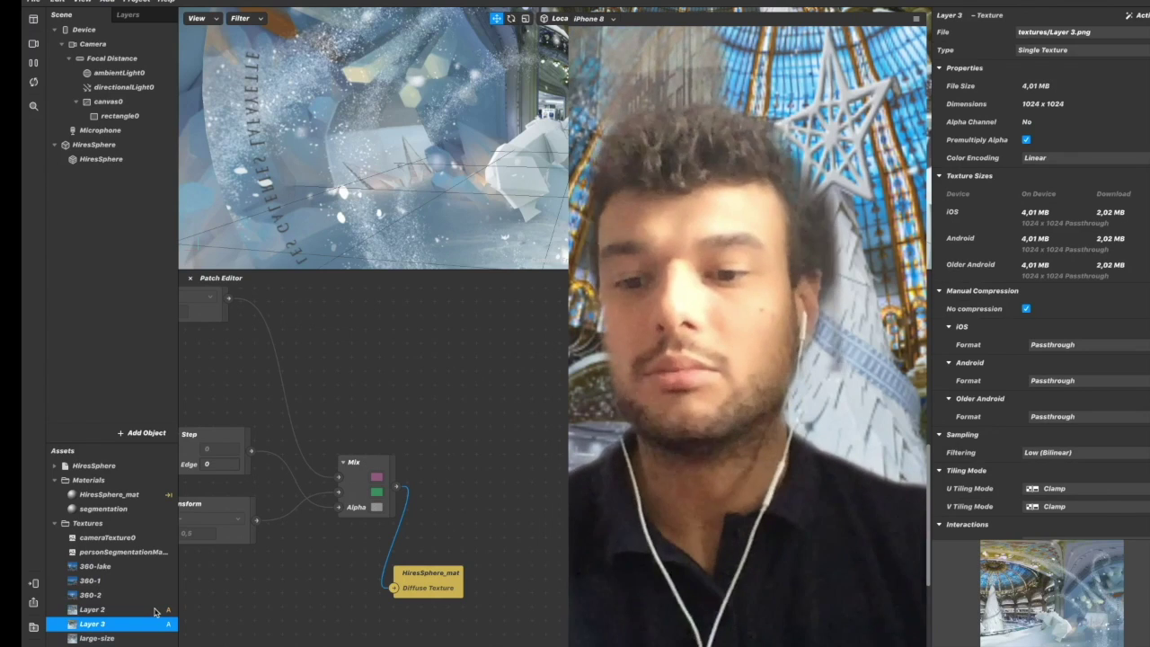
left_click(155, 610, "shift")
left_click(160, 611)
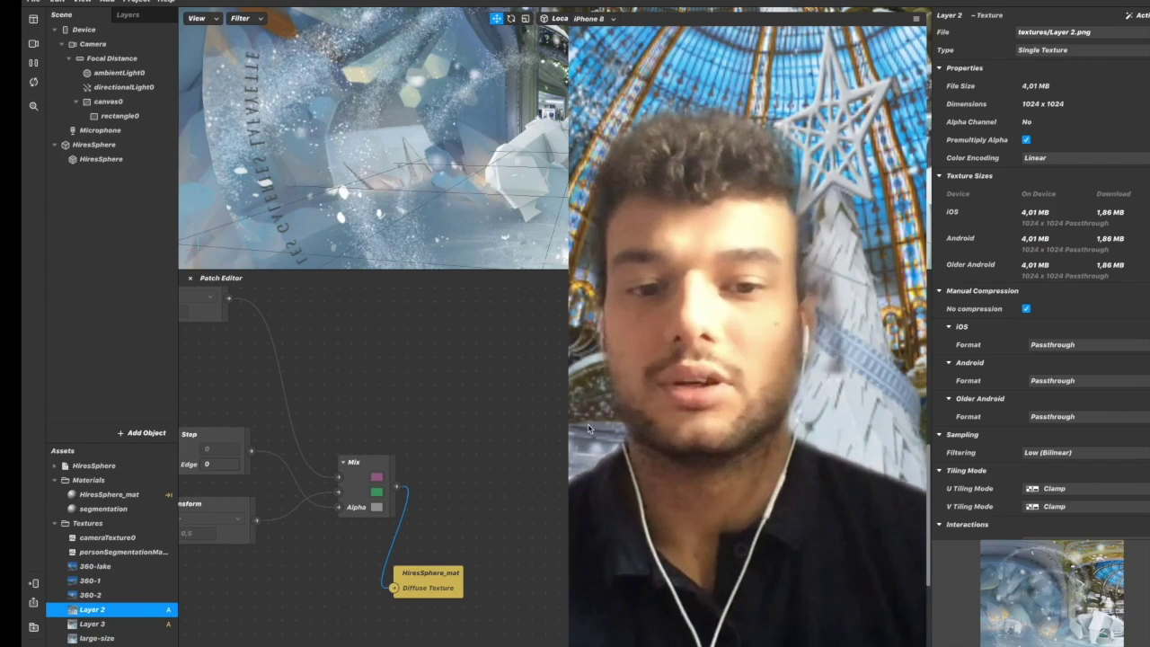
left_click(151, 639)
left_click(144, 622)
left_click(142, 611)
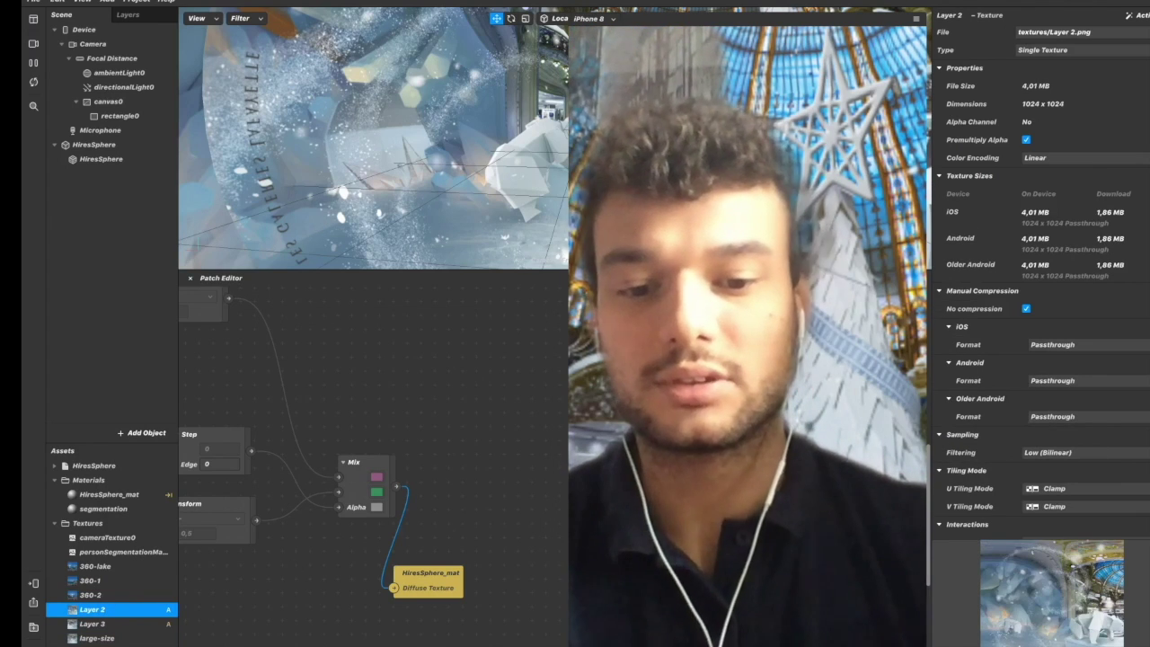
Delete the Layer 2, Layer 3 and large-size textures from the assets and from the project folder.
left_click_drag(207, 485, 620, 526)
left_click(129, 640, "shift")
right_click(129, 640)
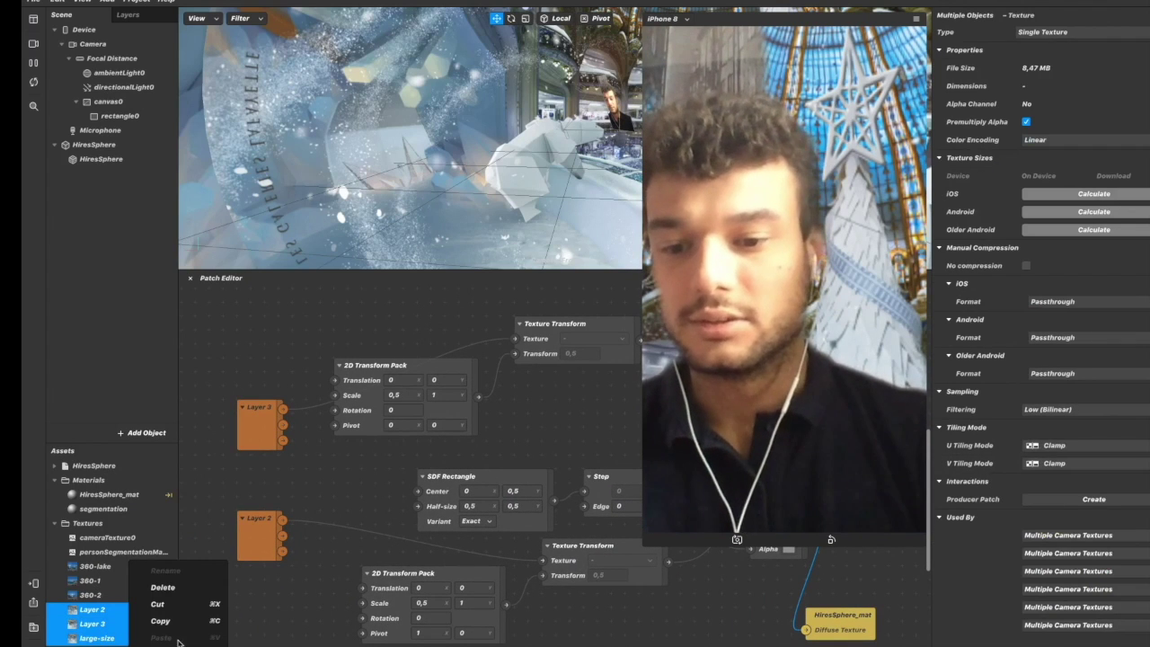
left_click(175, 587)
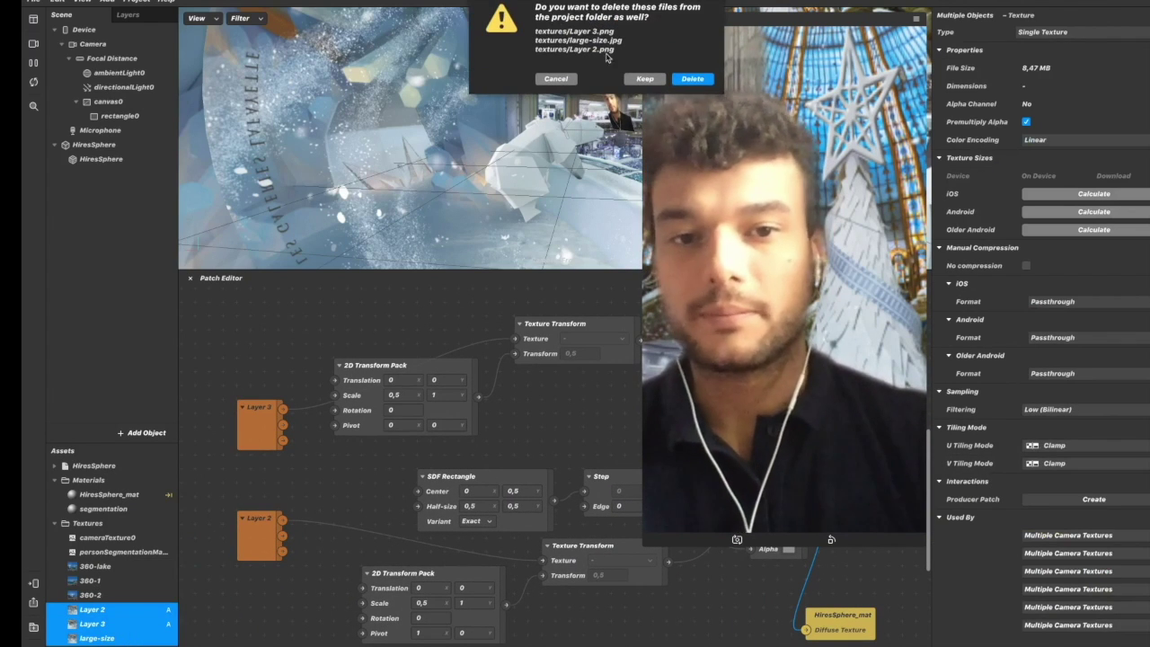
key("Return")
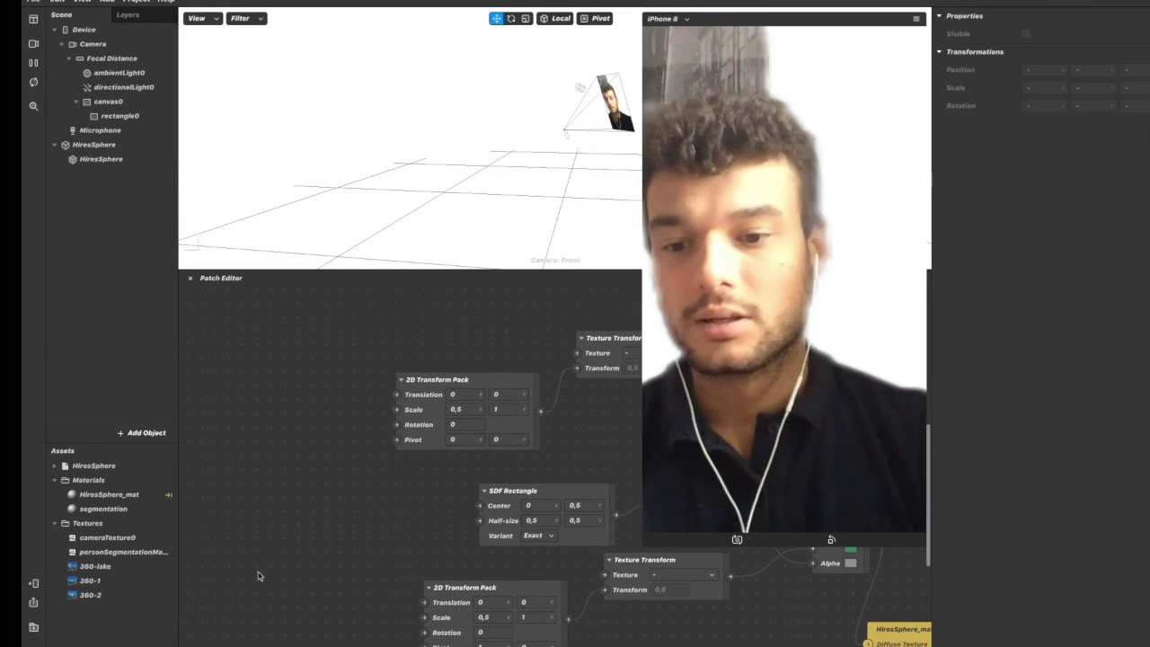
Add the 360-1 and 360-2 textures to the graph and connect them to the lower and upper Texture Transforms respectively.
left_click(90, 580)
left_click(90, 594, "shift")
left_click_drag(101, 583, 331, 526)
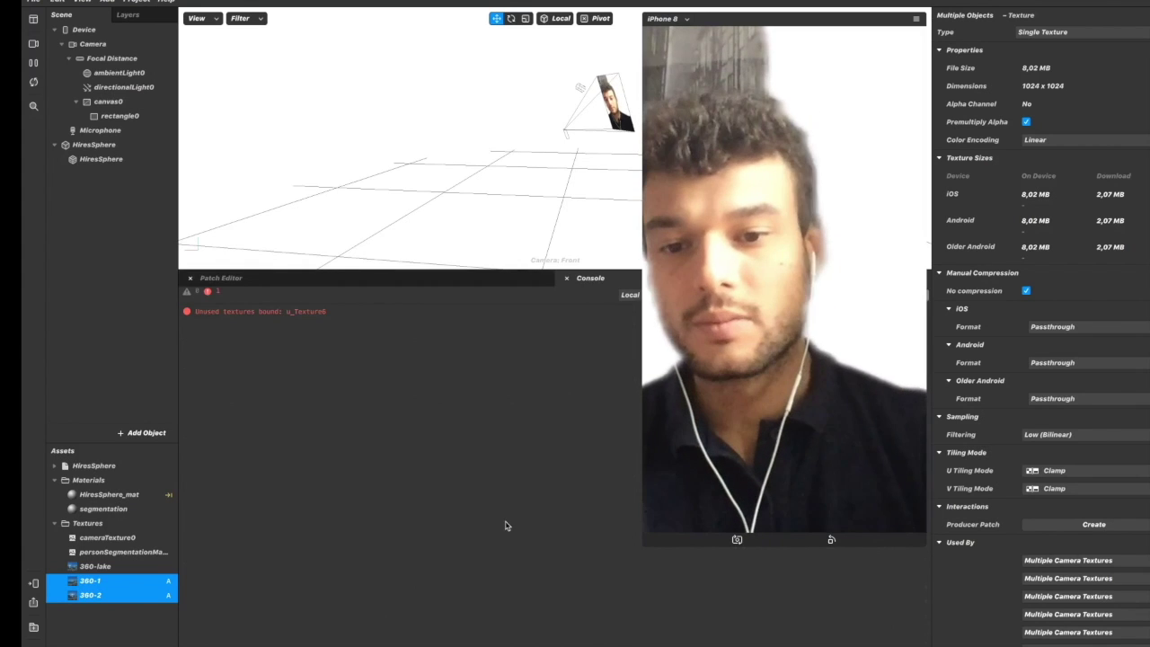
left_click(400, 277)
scroll(456, 534, "down", 5)
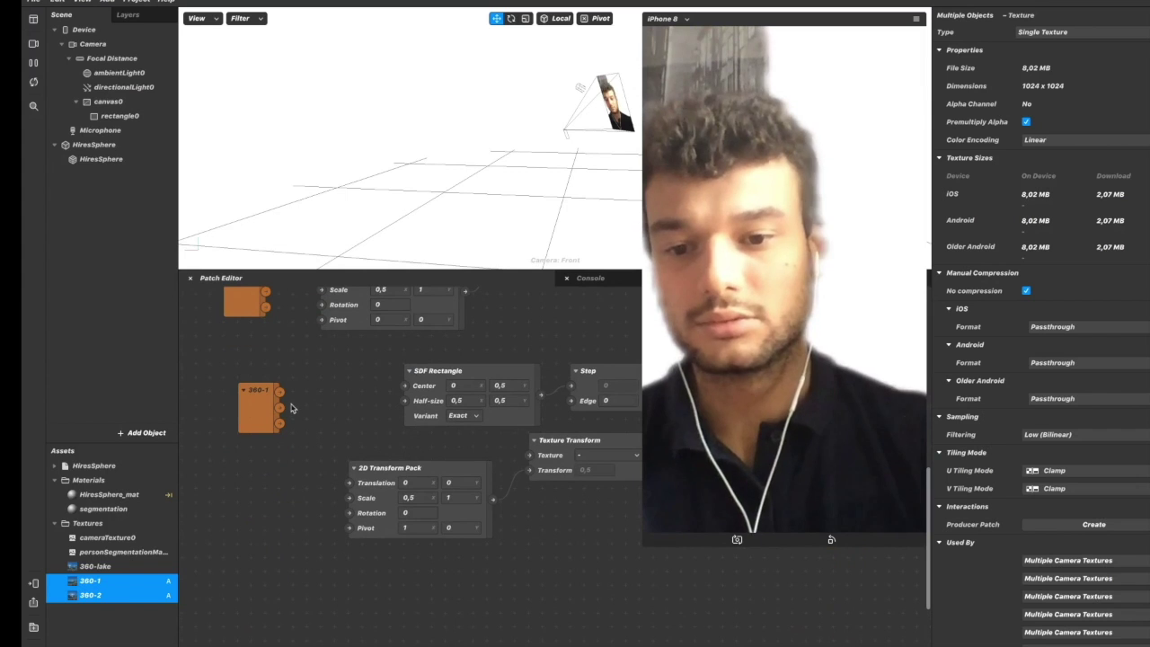
left_click_drag(528, 468, 529, 457)
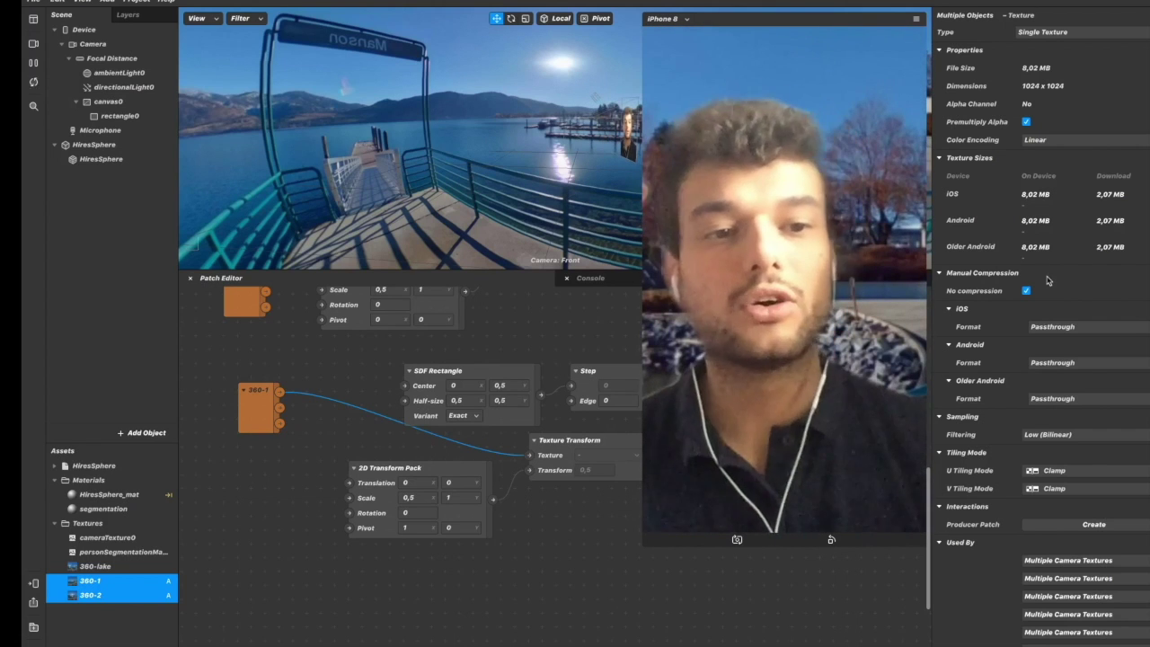
Collapse the Textures and Materials asset folders and open the effect upload dialog with its platform file-size requirements.
left_click(55, 523)
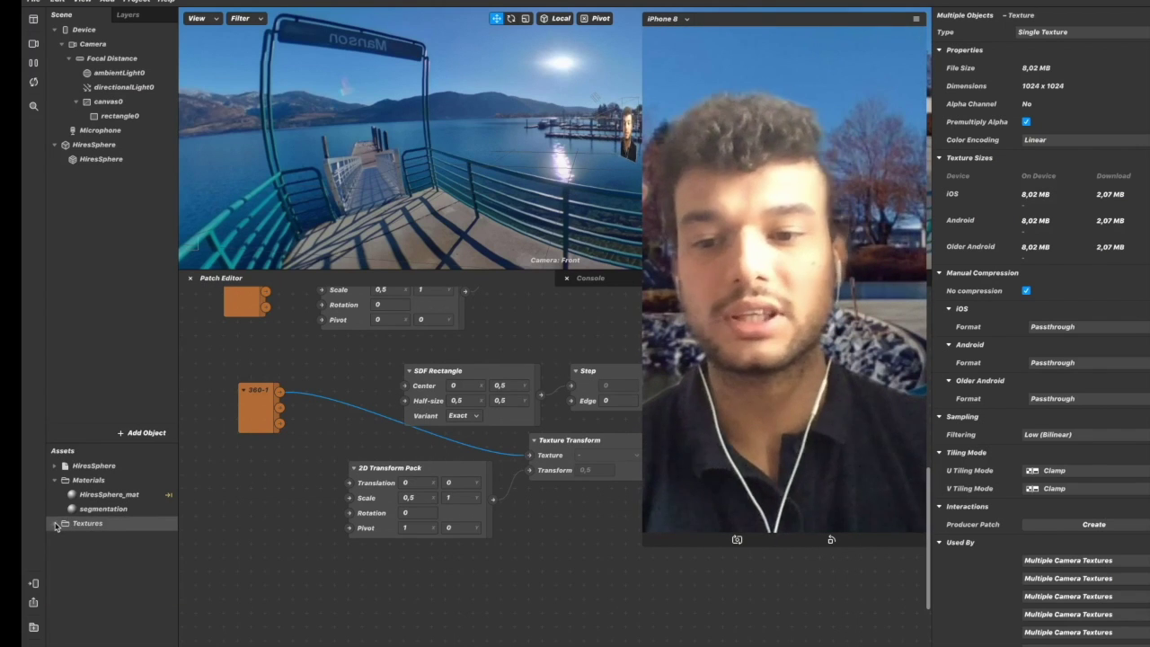
left_click(57, 482)
left_click(56, 481)
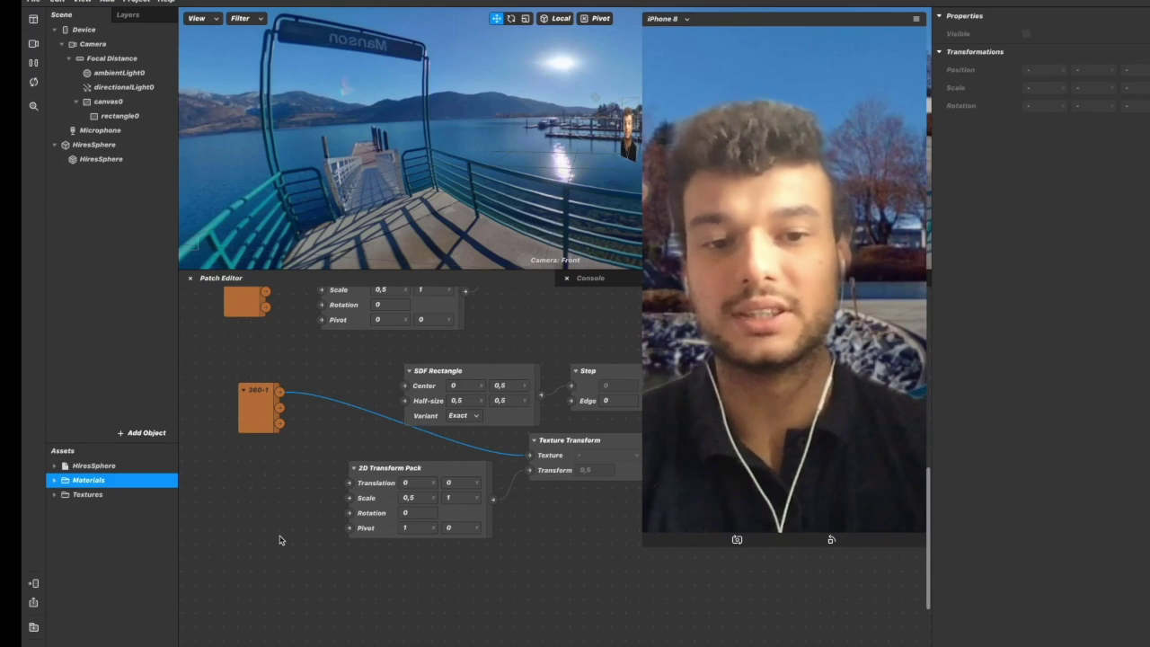
left_click(35, 602)
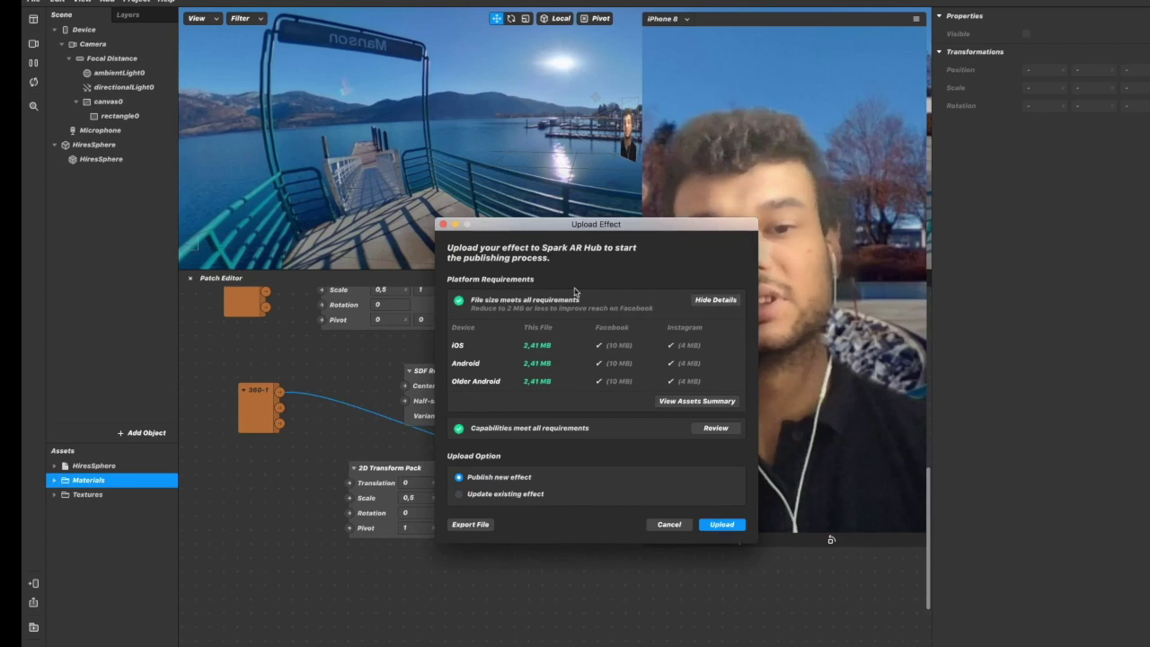
left_click_drag(623, 225, 439, 212)
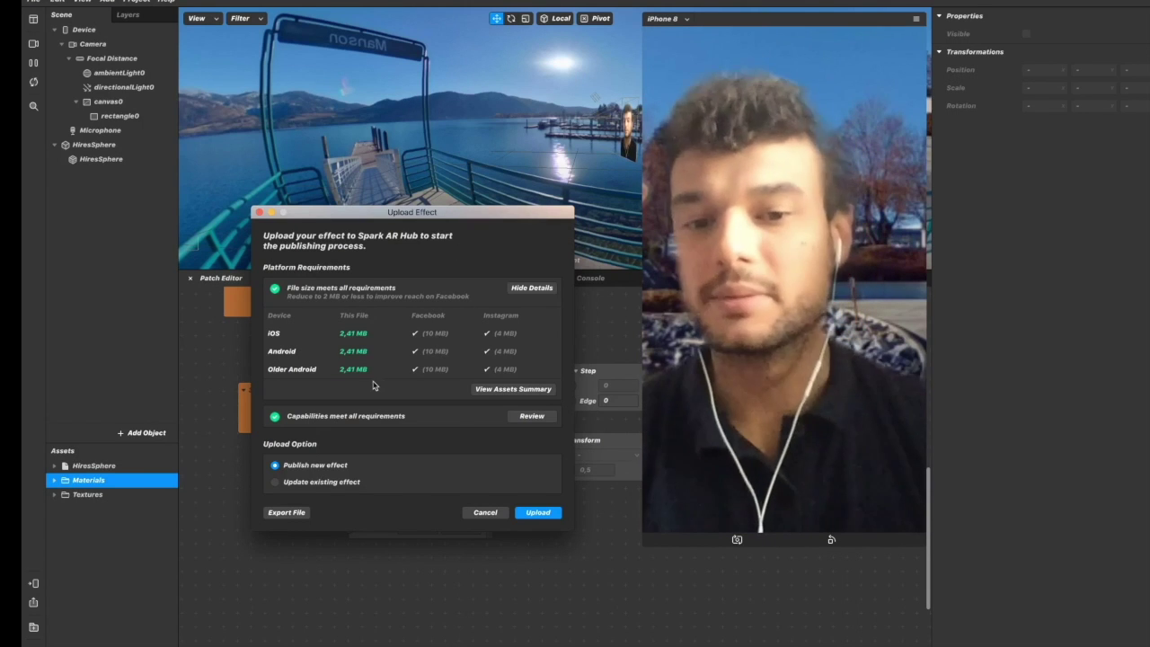
left_click(313, 482)
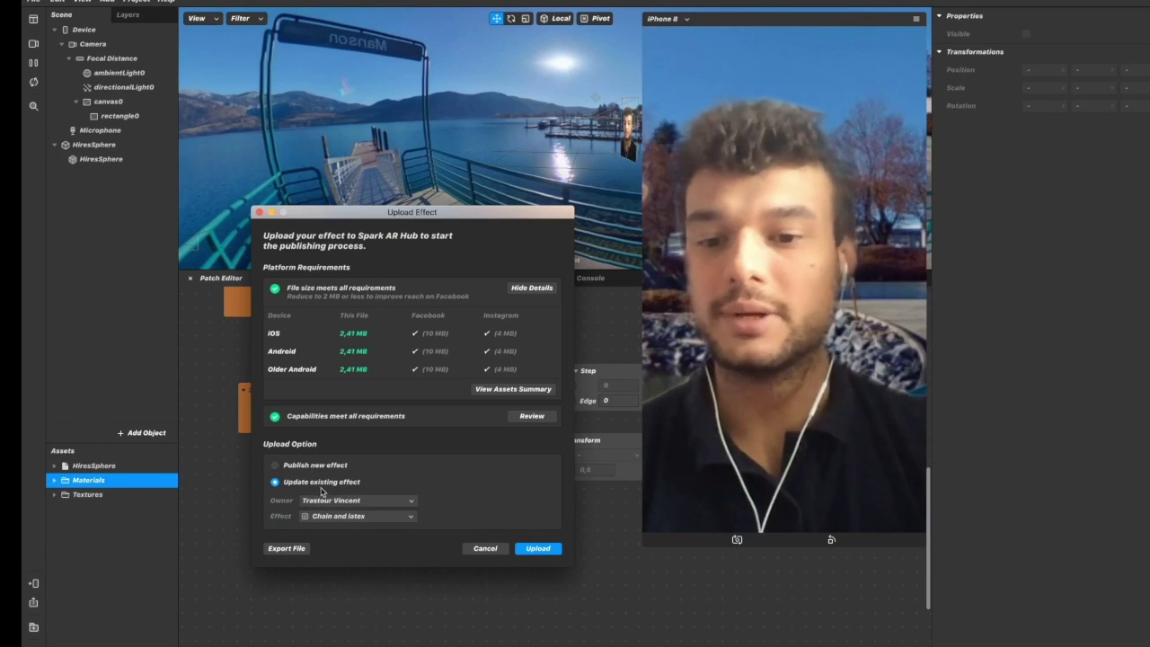
left_click(329, 516)
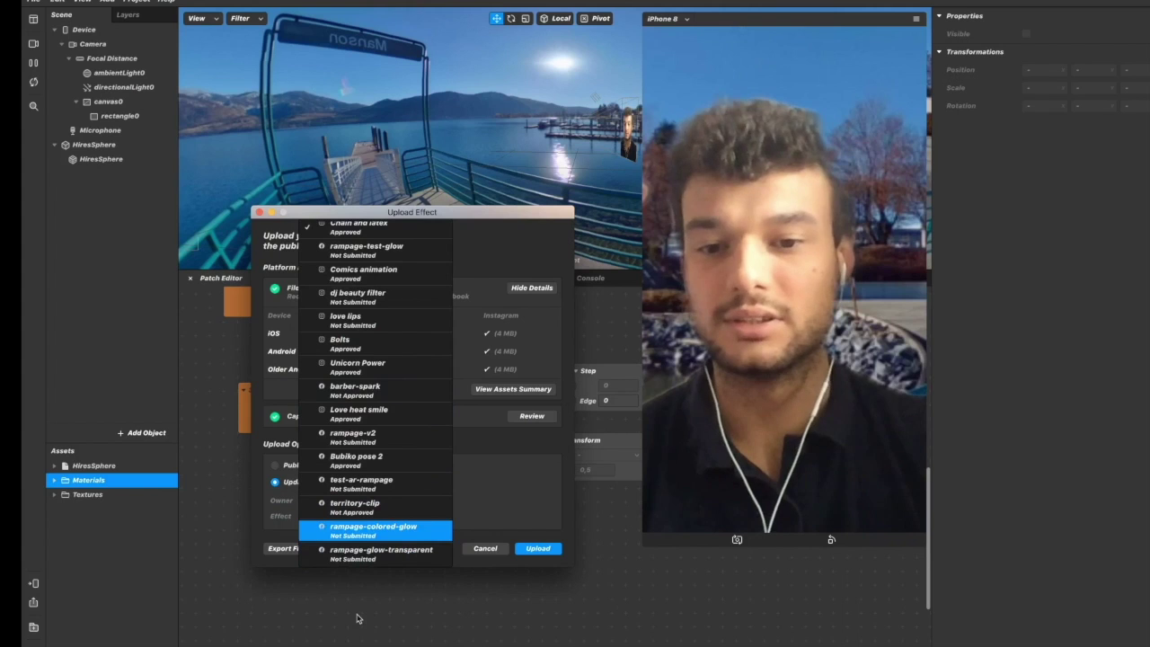
left_click(514, 484)
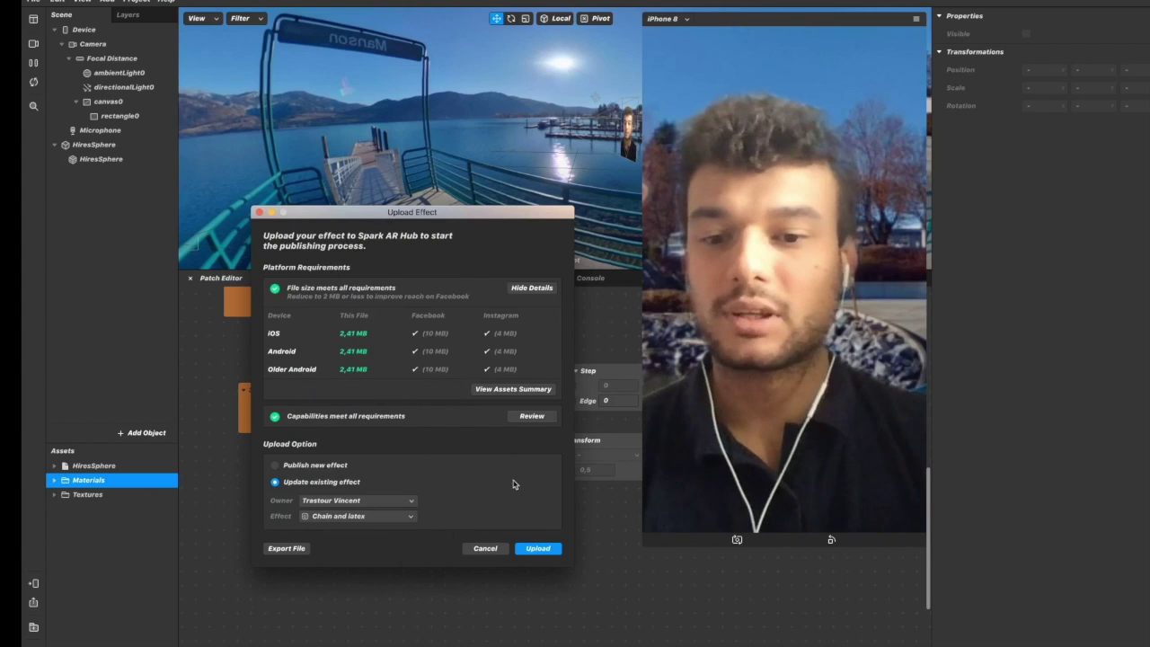
Upload the project to Spark AR Hub with the Publish new effect option and switch to its publishing form.
left_click(274, 466)
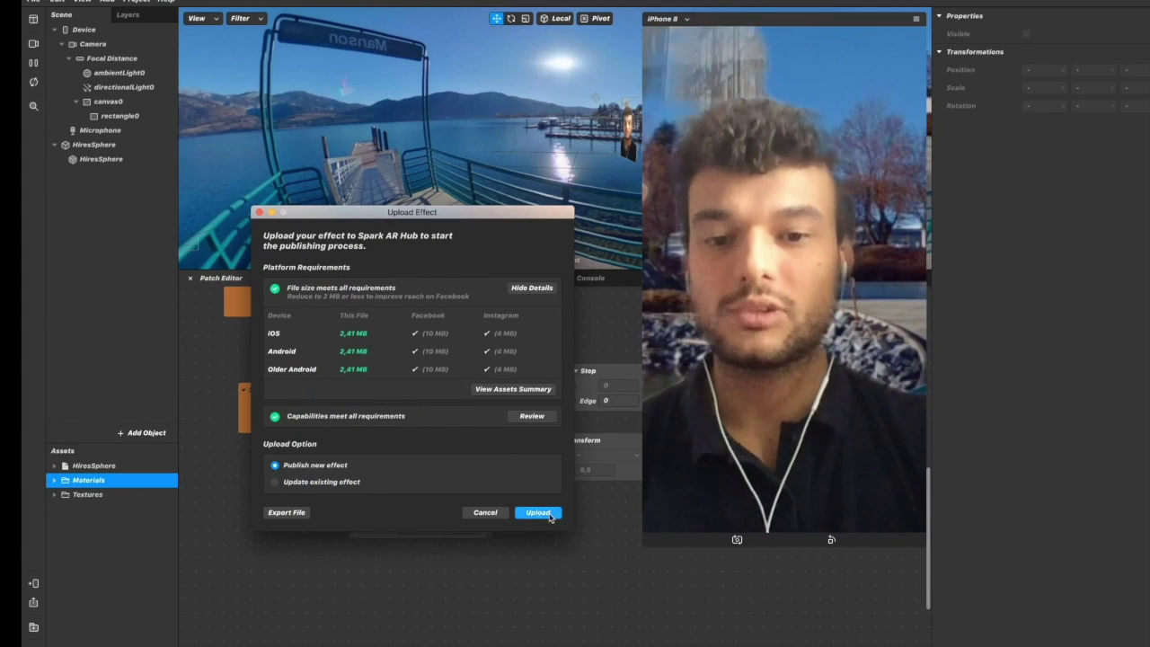
left_click(537, 512)
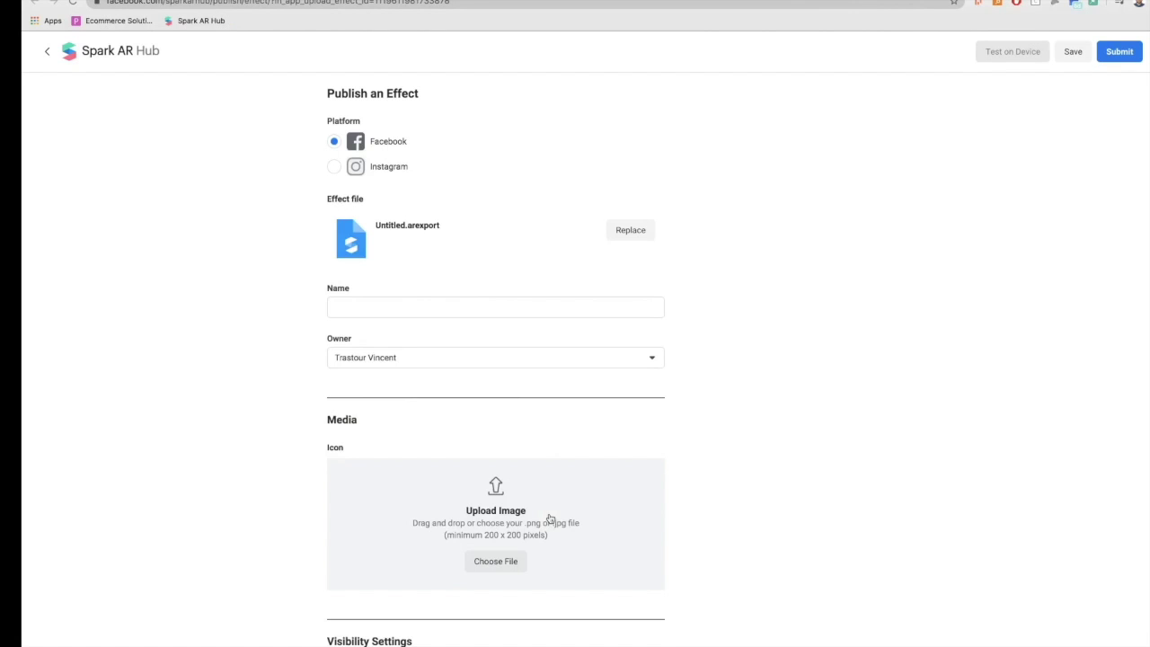
key("ctrl+Left")
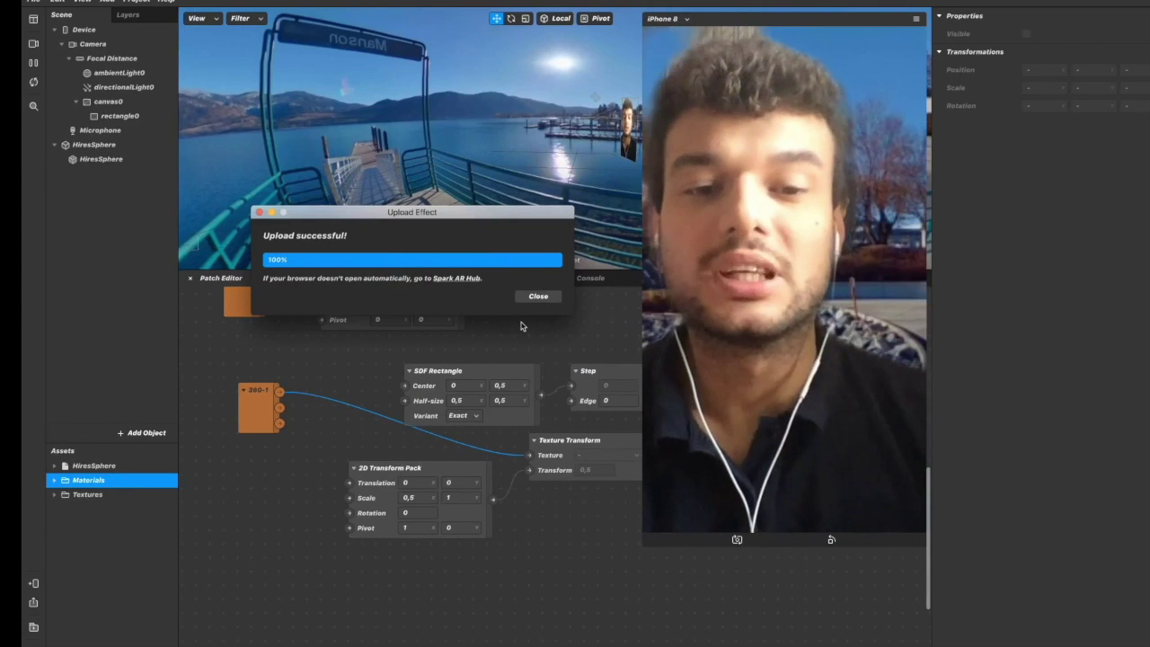
key("ctrl+Right")
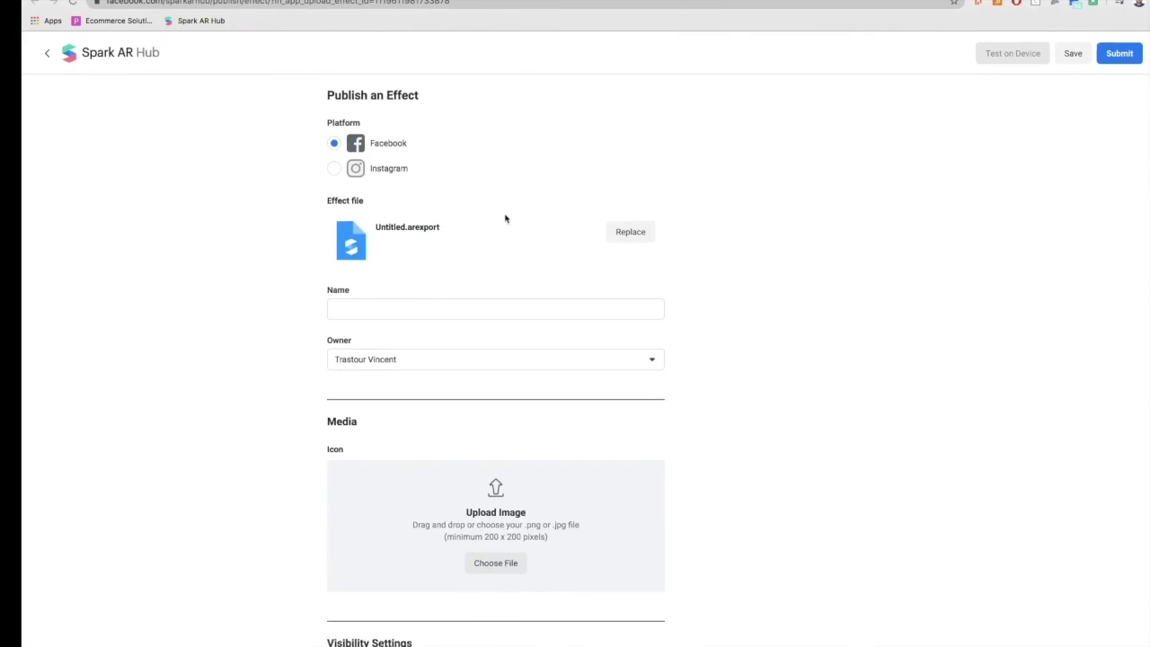
Set the publishing platform to Instagram and name the effect "Lake experience".
left_click(334, 168)
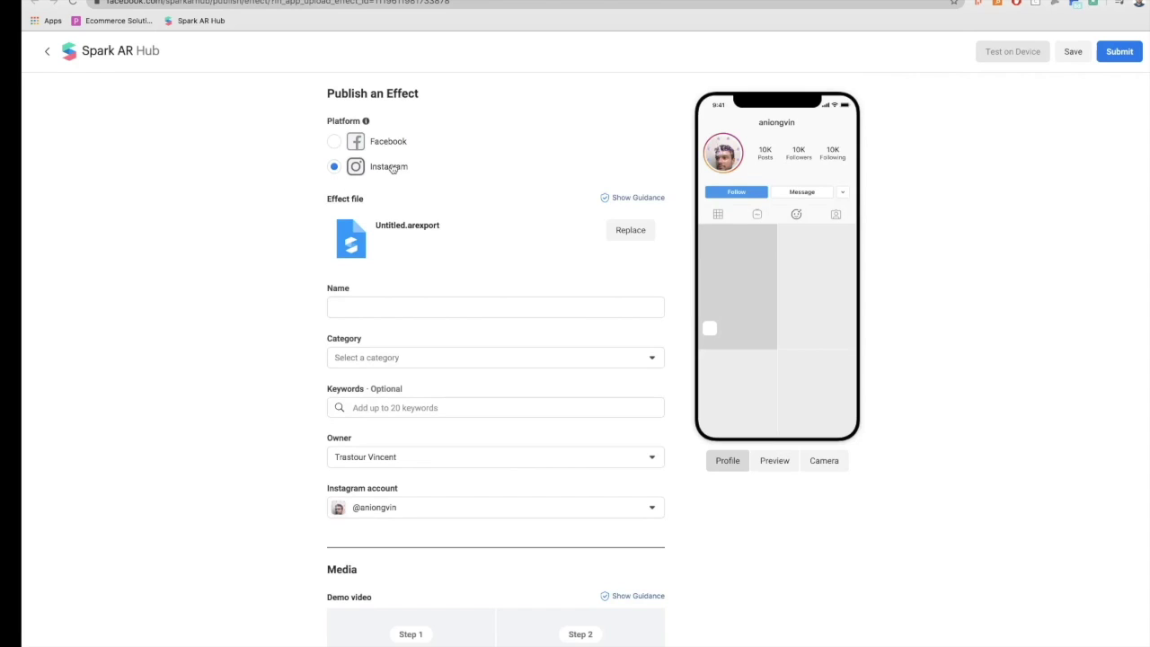
scroll(392, 171, "down", 1)
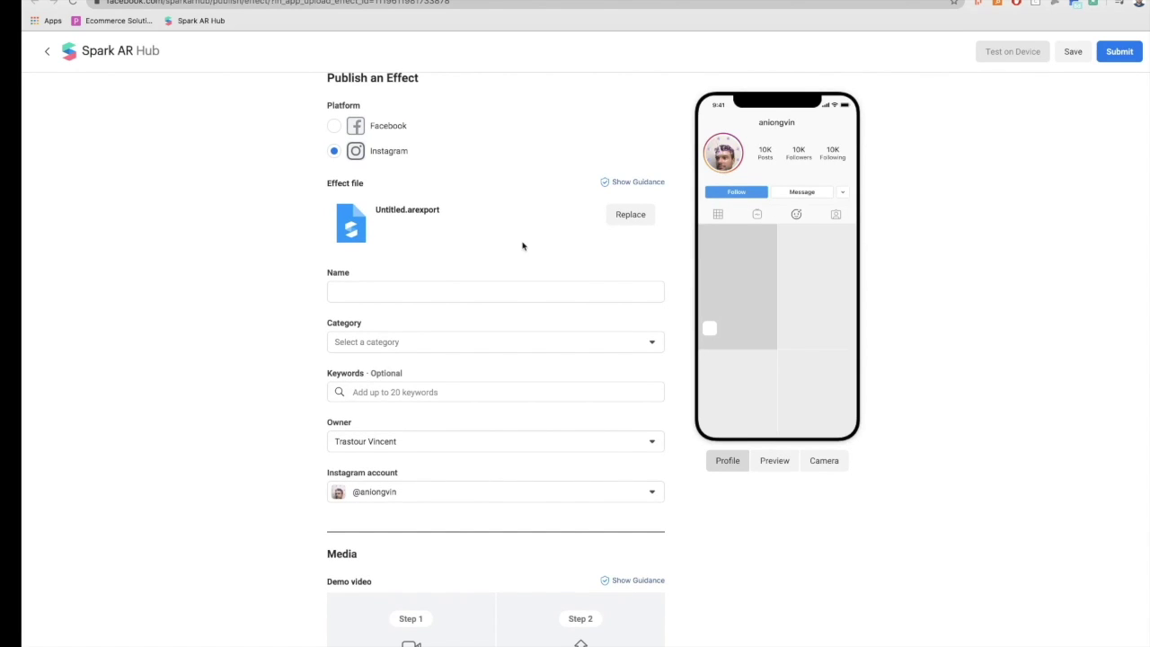
scroll(526, 247, "down", 3)
left_click(460, 249)
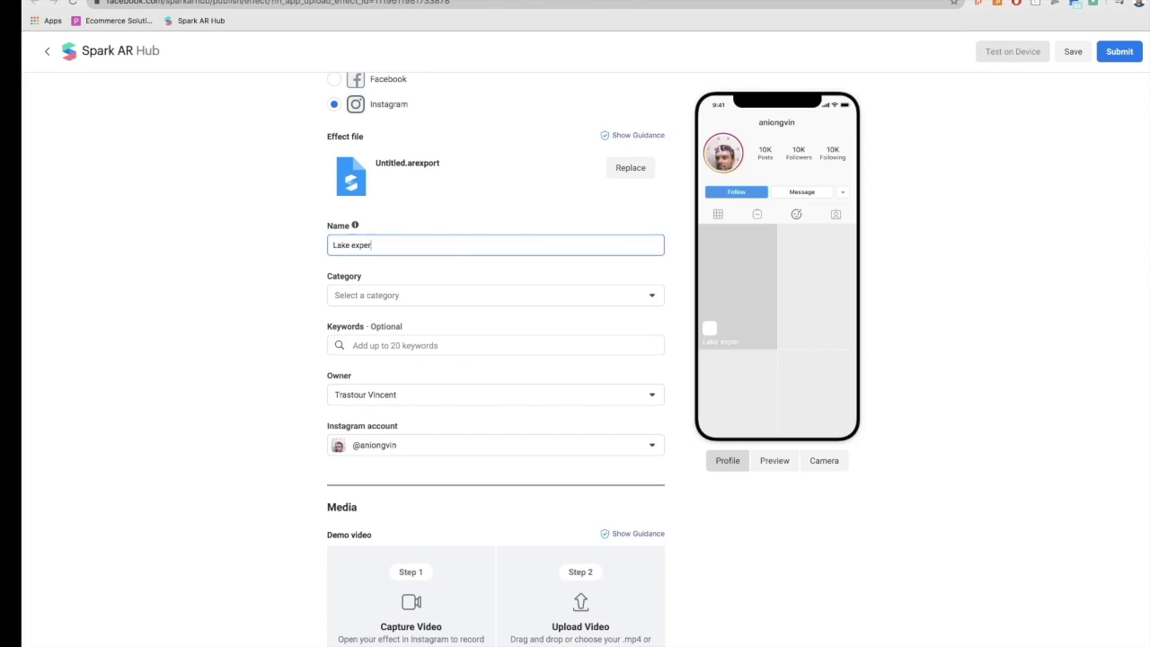
Look through the effect categories and select a category for the Lake experience effect.
left_click(503, 297)
scroll(501, 295, "down", 3)
scroll(443, 305, "down", 1)
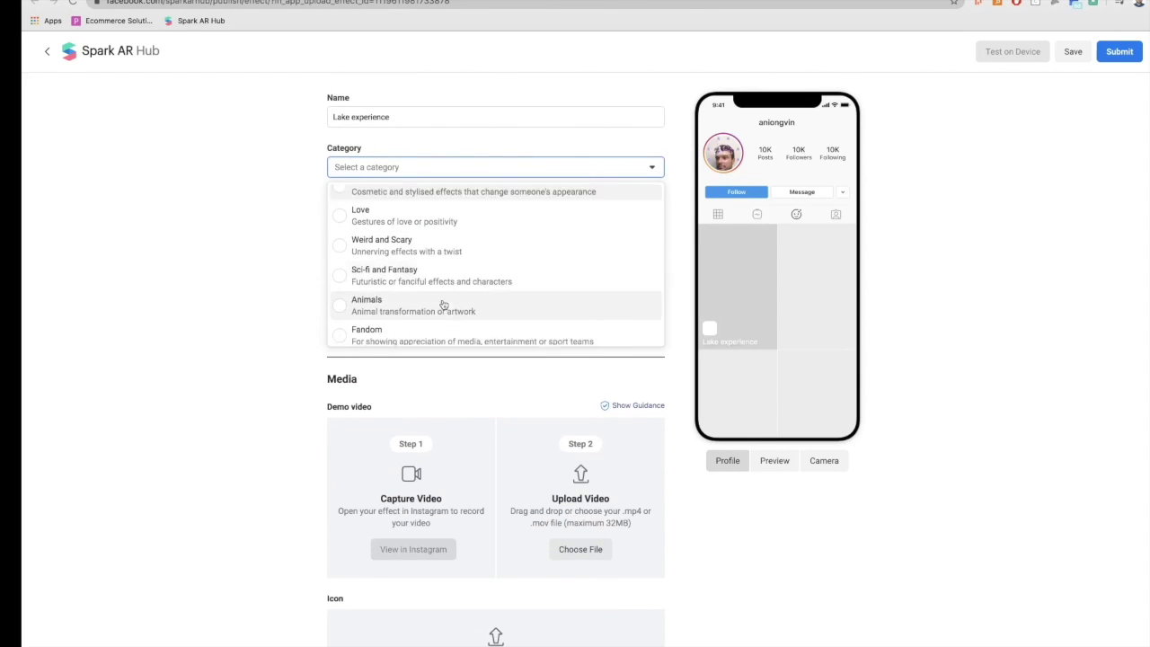
scroll(443, 305, "down", 4)
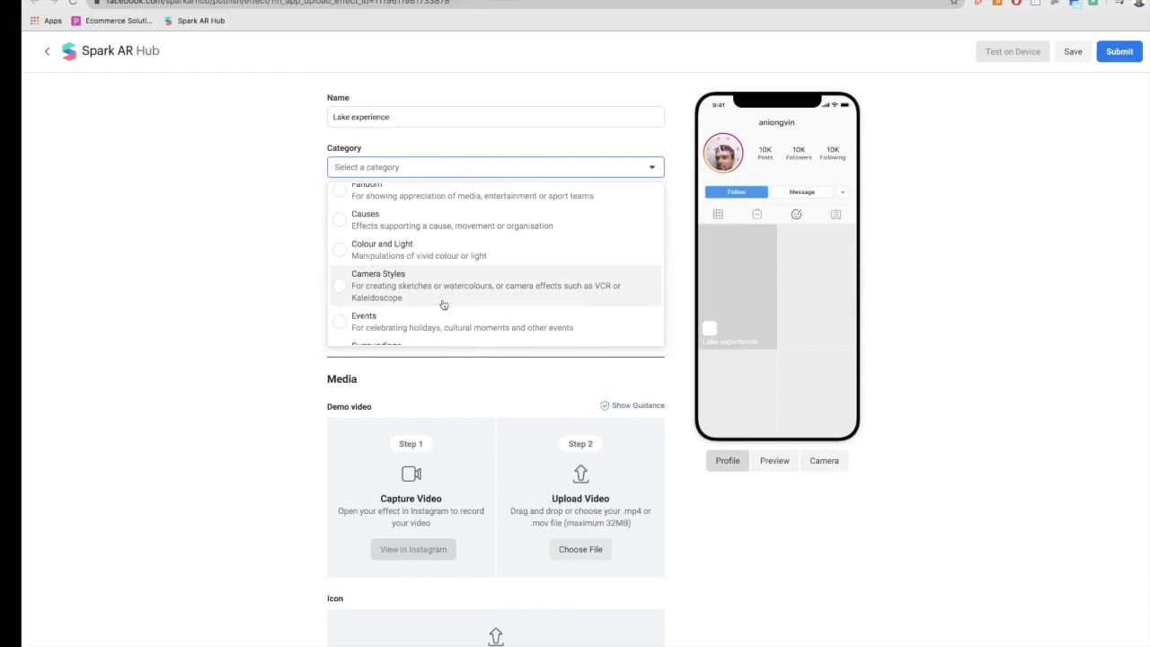
scroll(442, 304, "down", 1)
scroll(441, 287, "down", 2)
left_click(441, 279)
Review the form's owner options, demo video, icon, publication date and reviewer instruction sections.
scroll(444, 300, "down", 3)
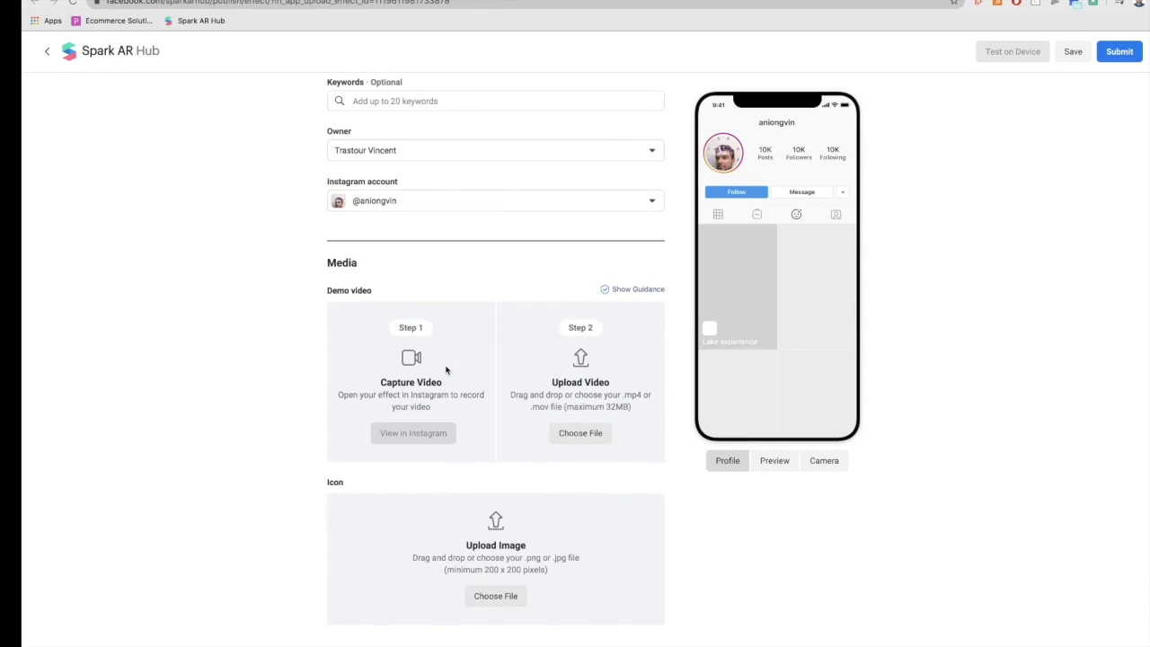
left_click(437, 151)
left_click(250, 223)
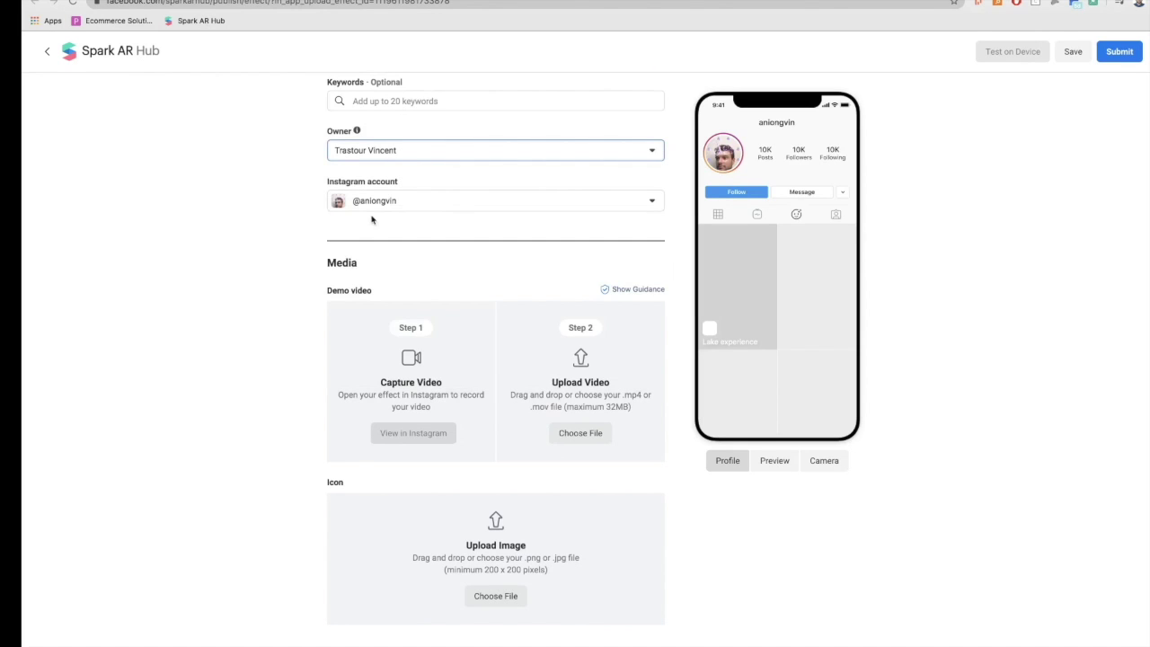
scroll(289, 218, "down", 1)
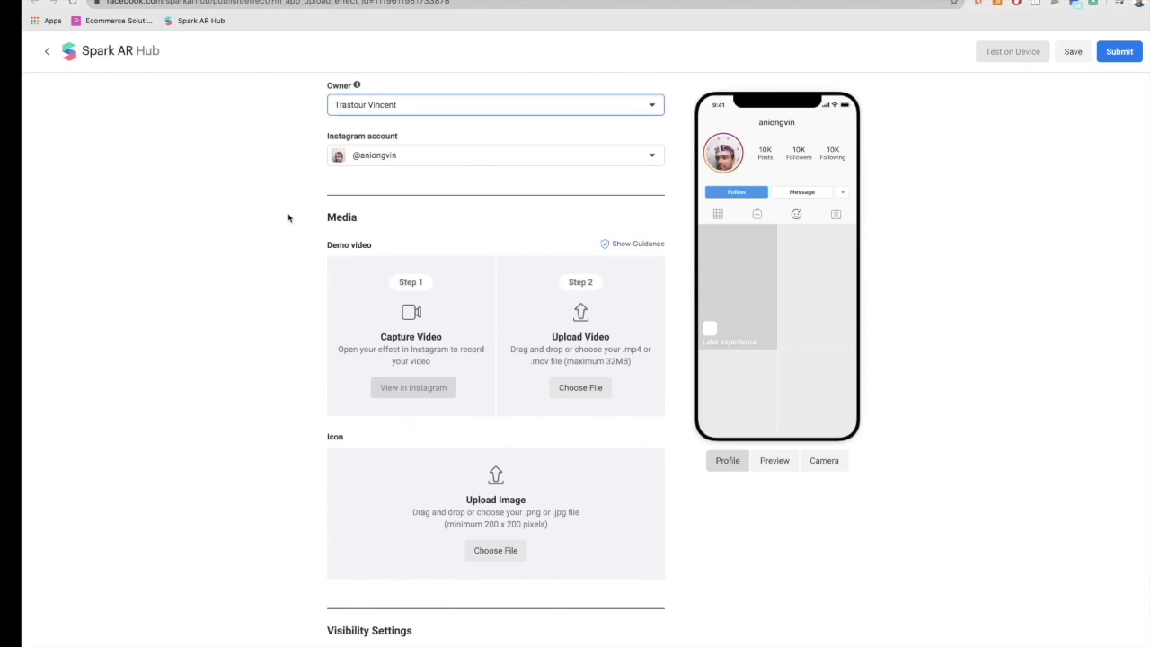
scroll(413, 314, "down", 1)
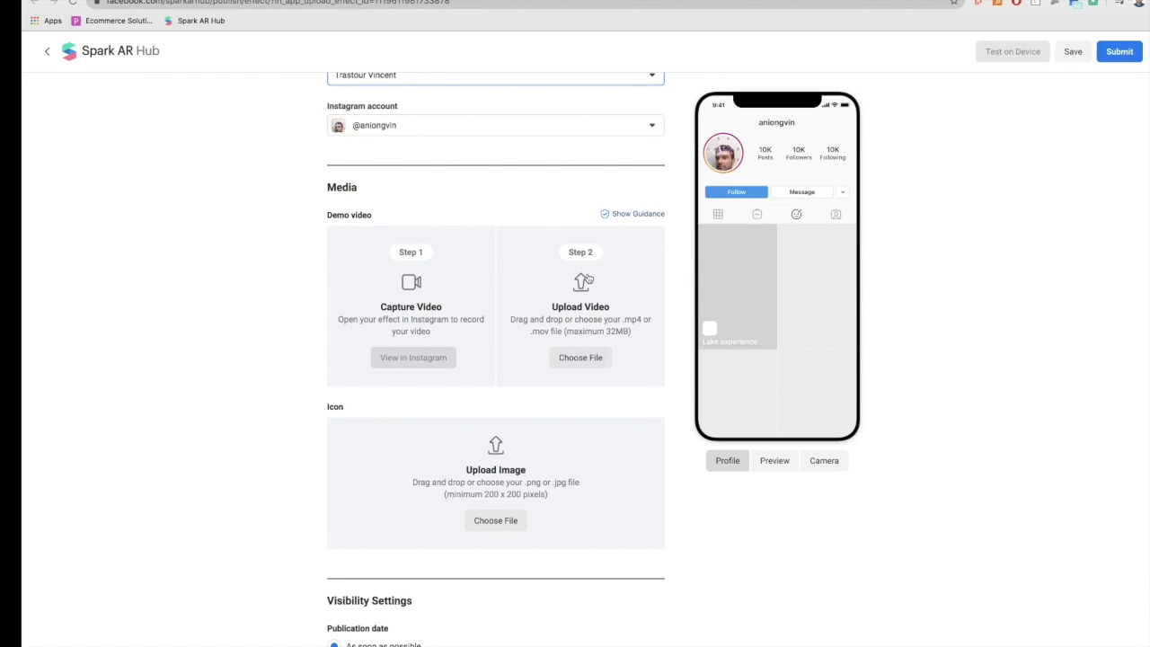
scroll(510, 366, "down", 2)
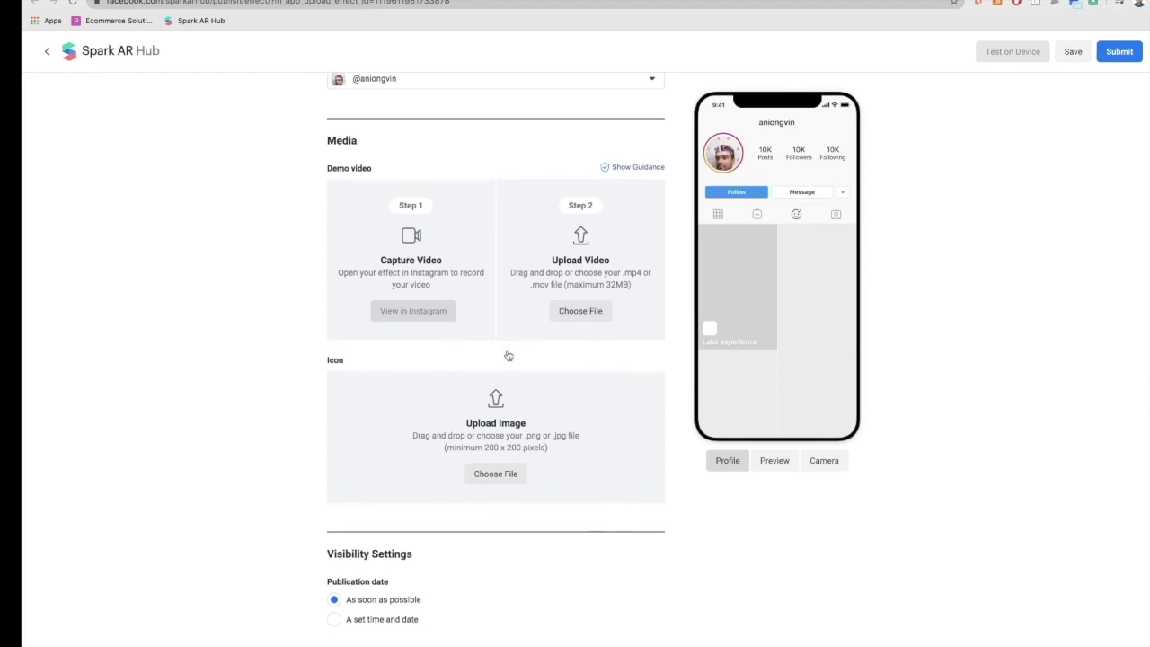
scroll(508, 355, "down", 3)
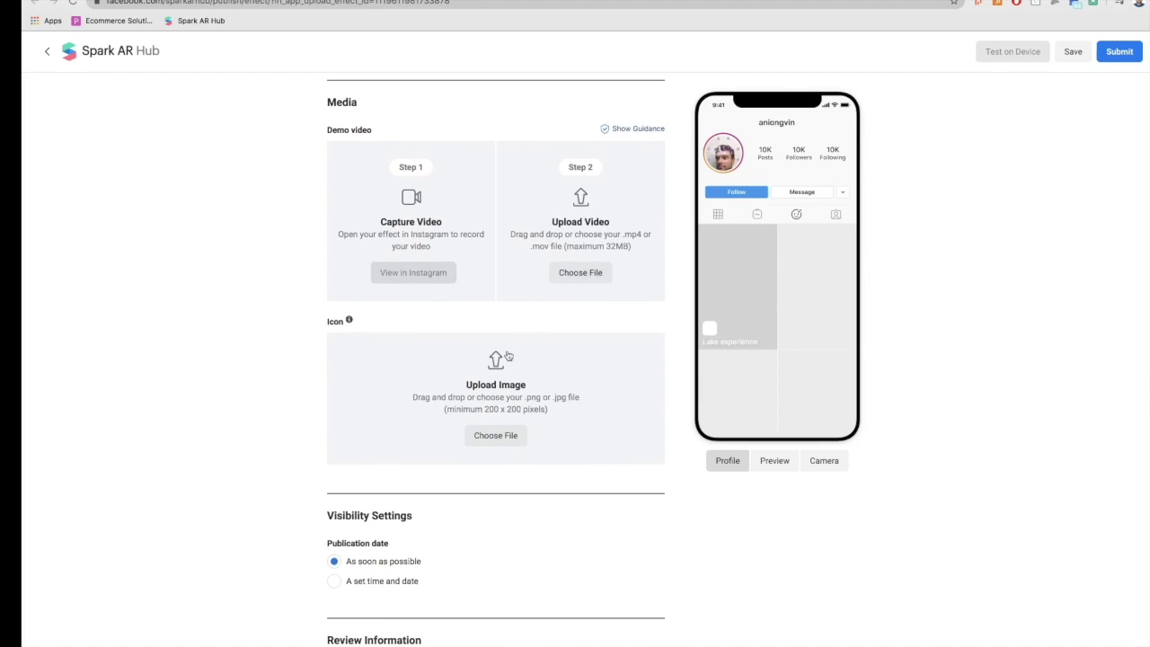
scroll(504, 327, "down", 1)
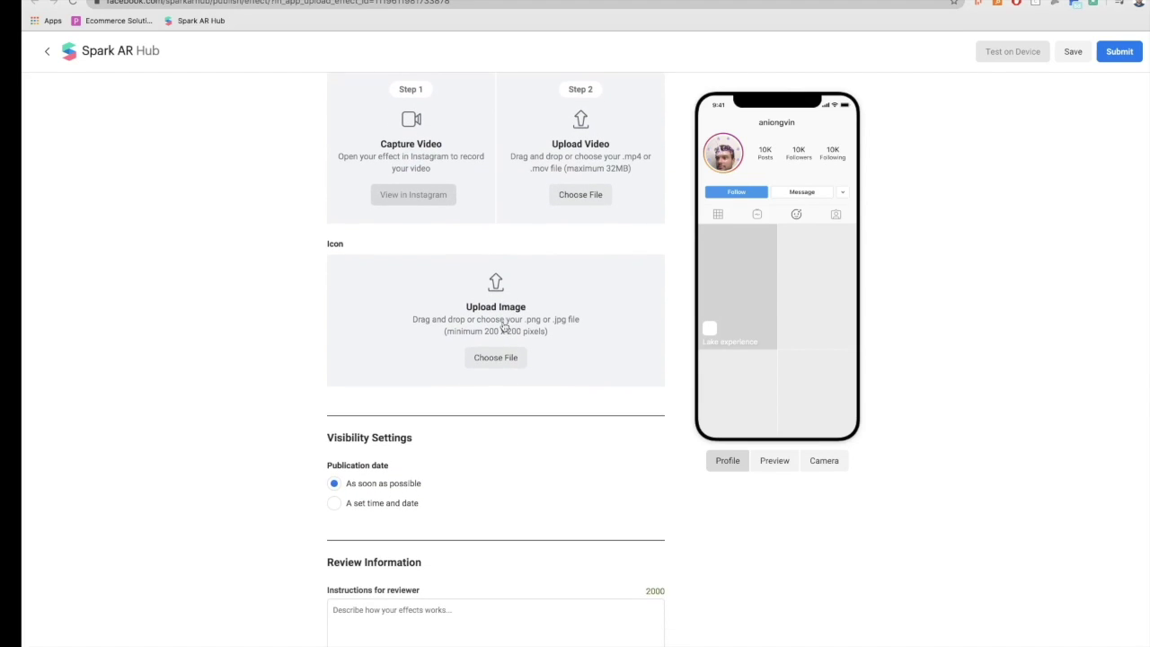
scroll(513, 344, "down", 1)
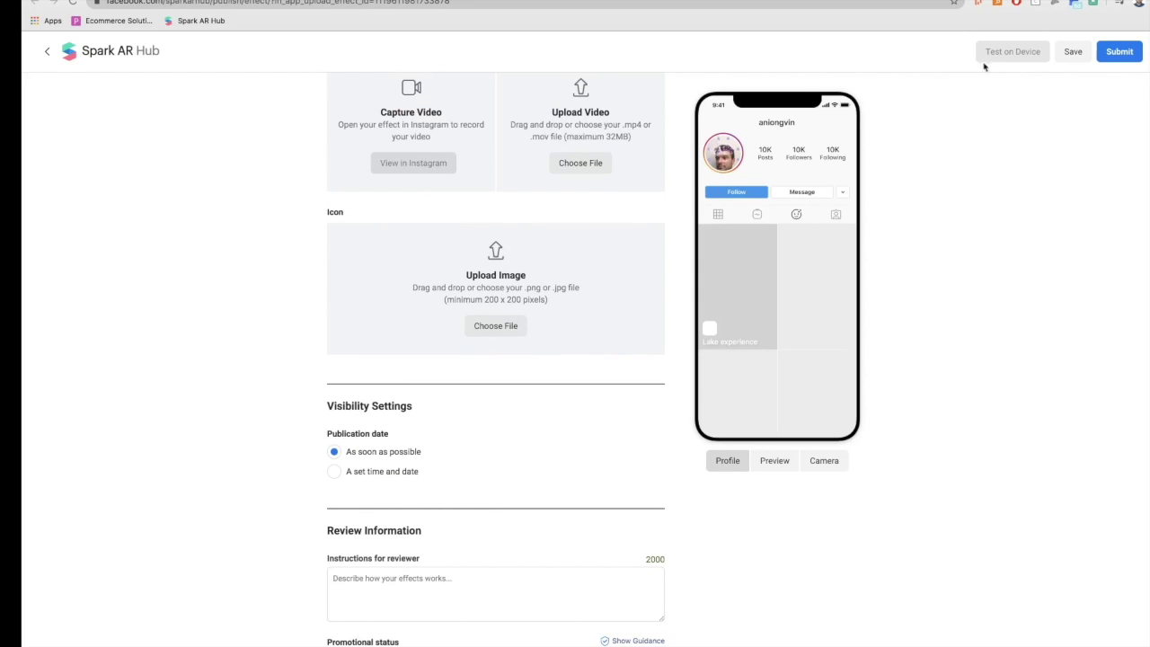
Search Google for "spark ar studio" in a new browser tab.
key("super+r")
type("spar")
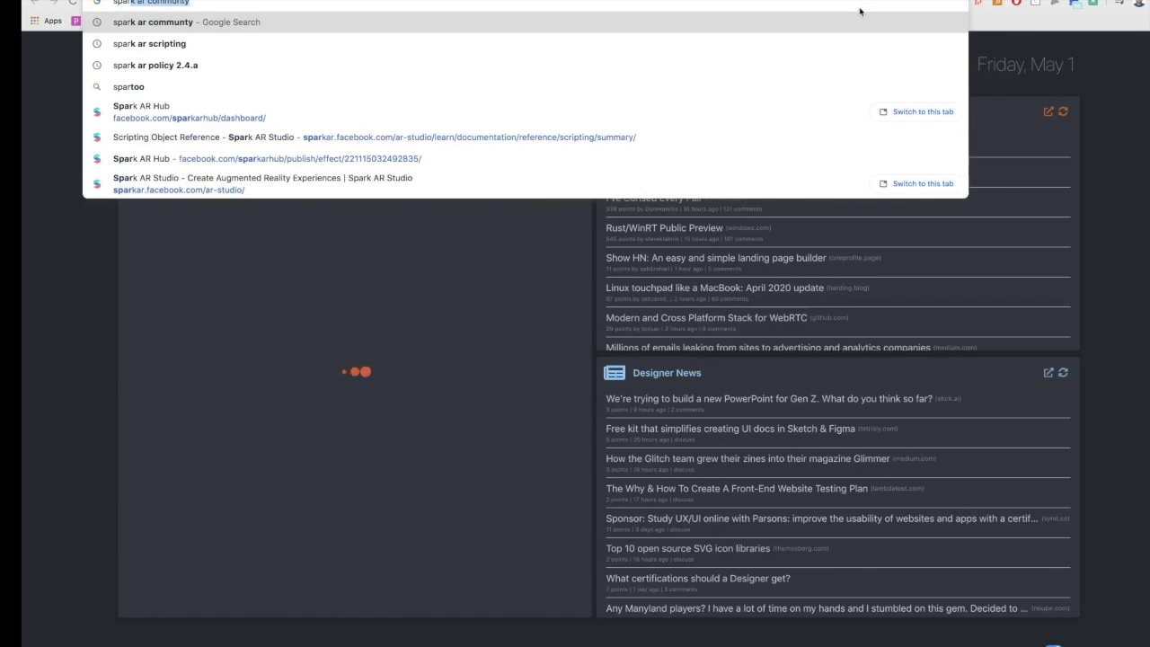
key("Return")
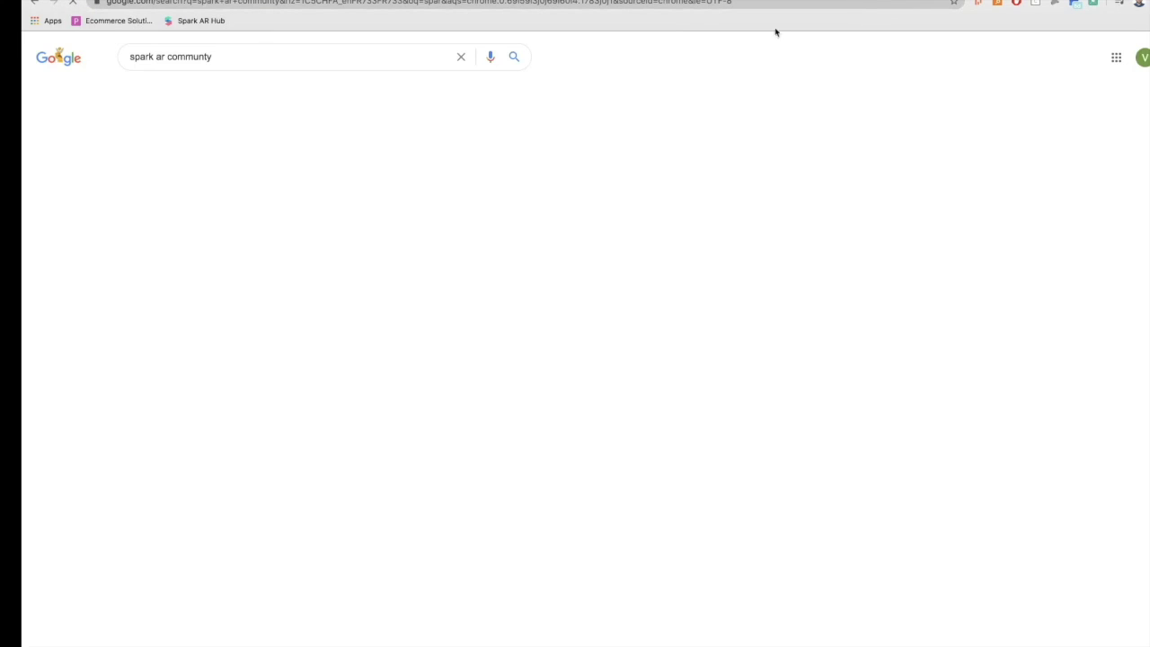
left_click(301, 57)
key("BackSpace")
key("BackSpace")
key("BackSpace")
key("BackSpace")
key("BackSpace")
key("BackSpace")
key("BackSpace")
key("BackSpace")
key("BackSpace")
type("studio")
key("Return")
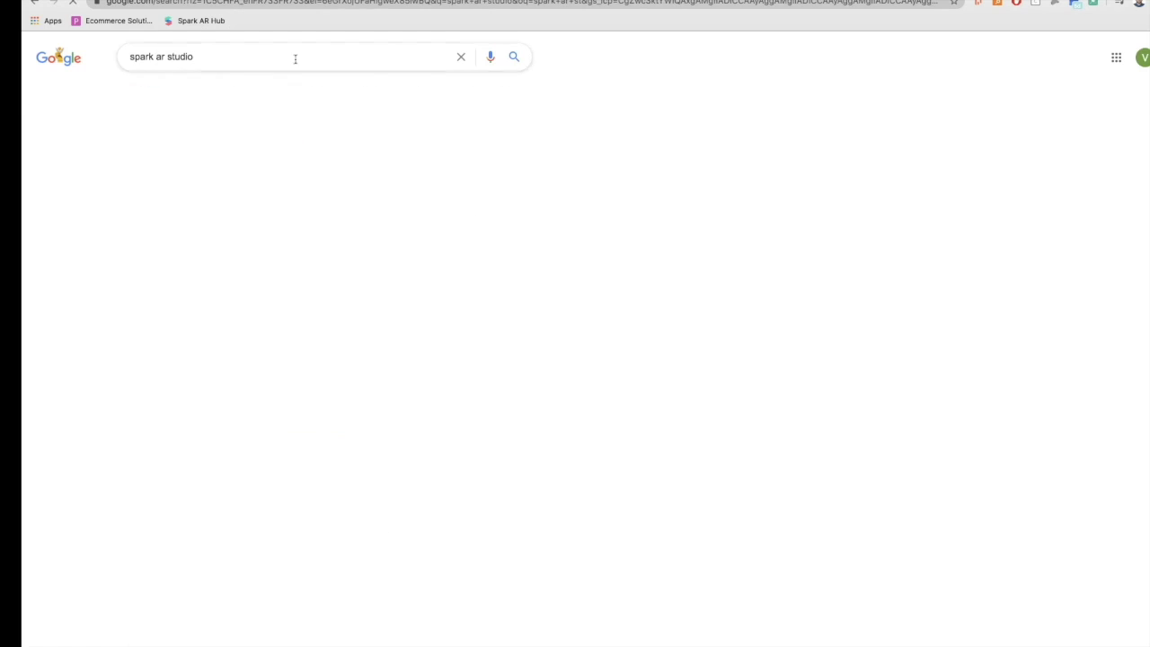
Open the Spark AR website and browse the documentation guides in its Learn section.
left_click(245, 158)
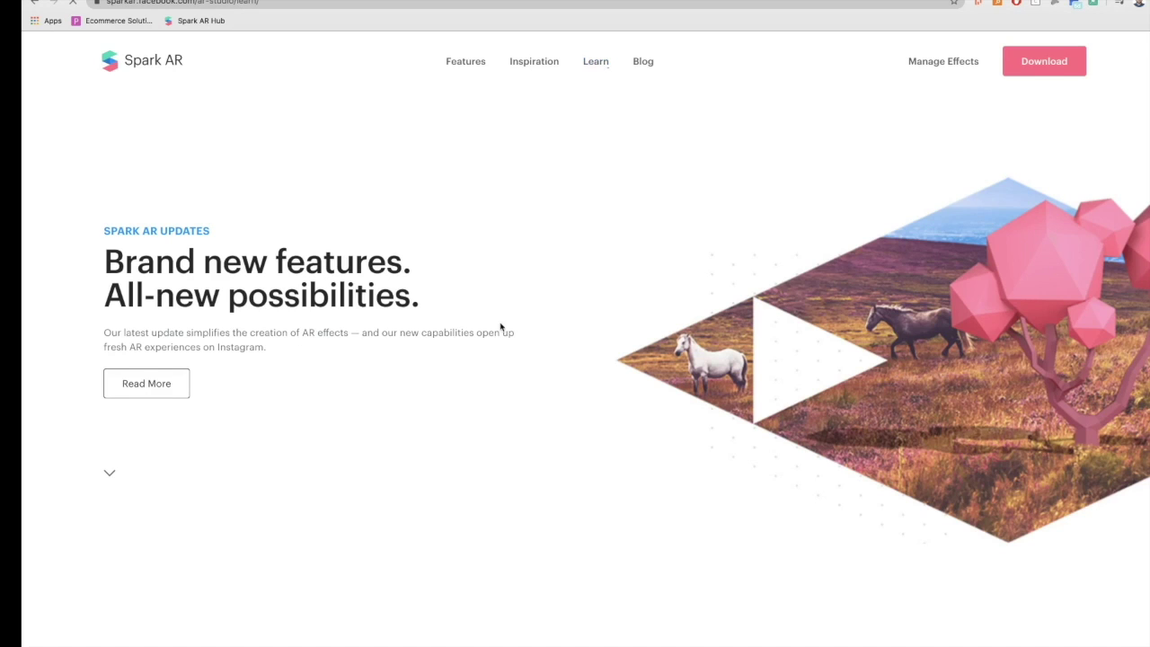
scroll(378, 395, "down", 3)
scroll(305, 396, "down", 2)
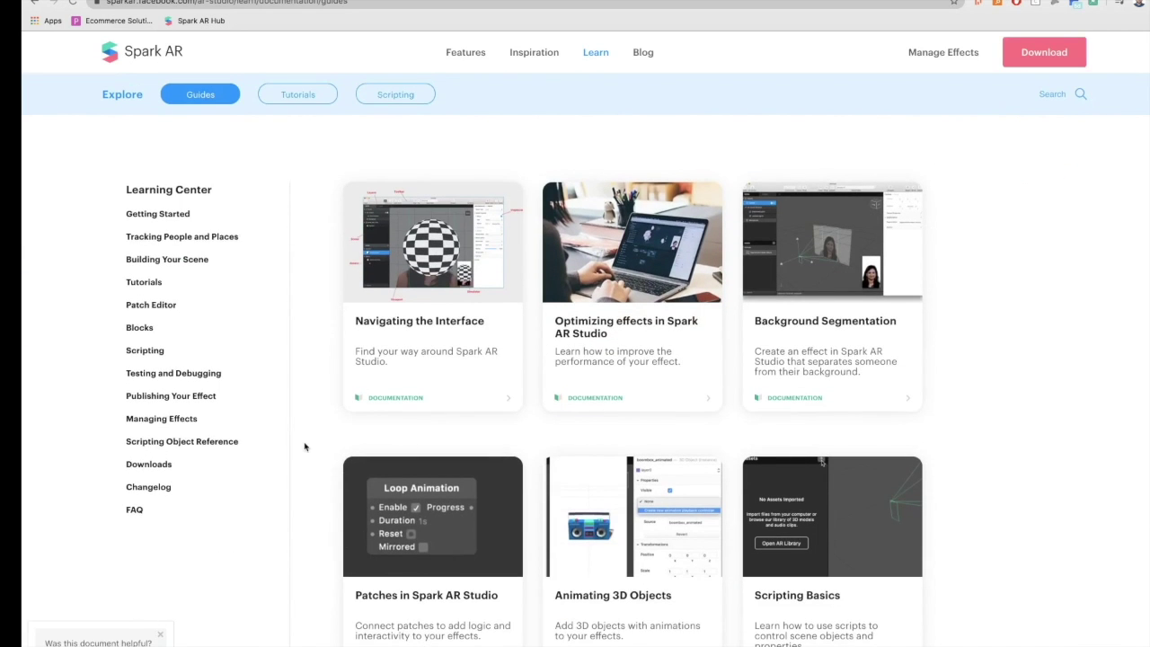
Search the Spark AR learning documentation for "Icon".
scroll(264, 326, "up", 1)
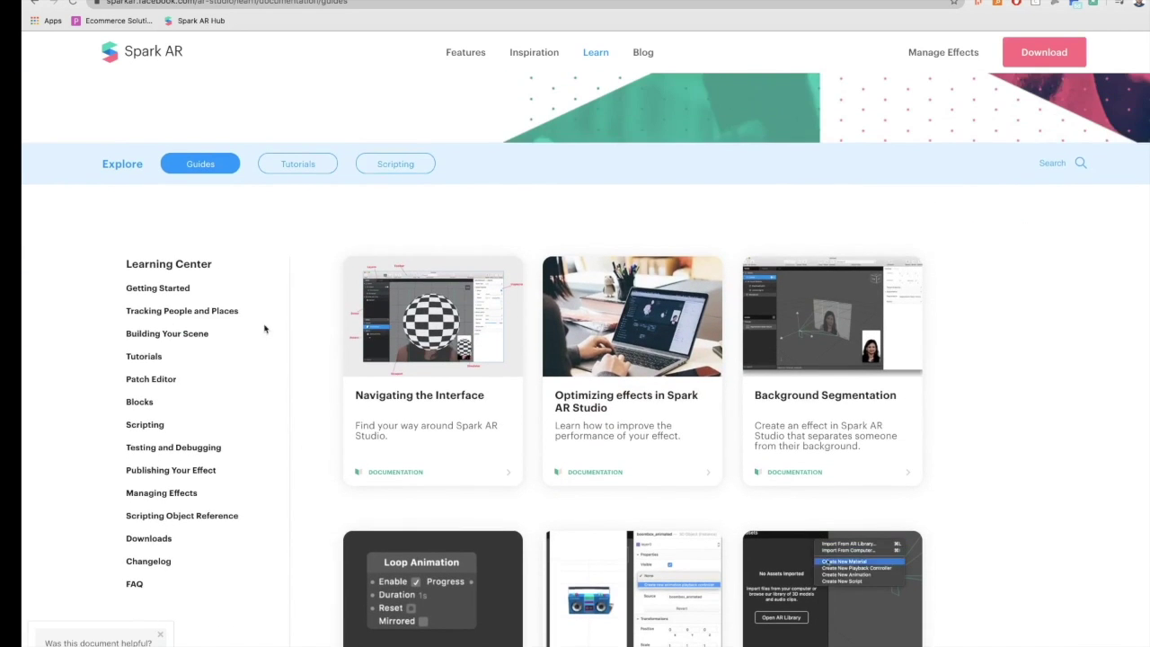
left_click(1054, 162)
type("Icon")
key("Return")
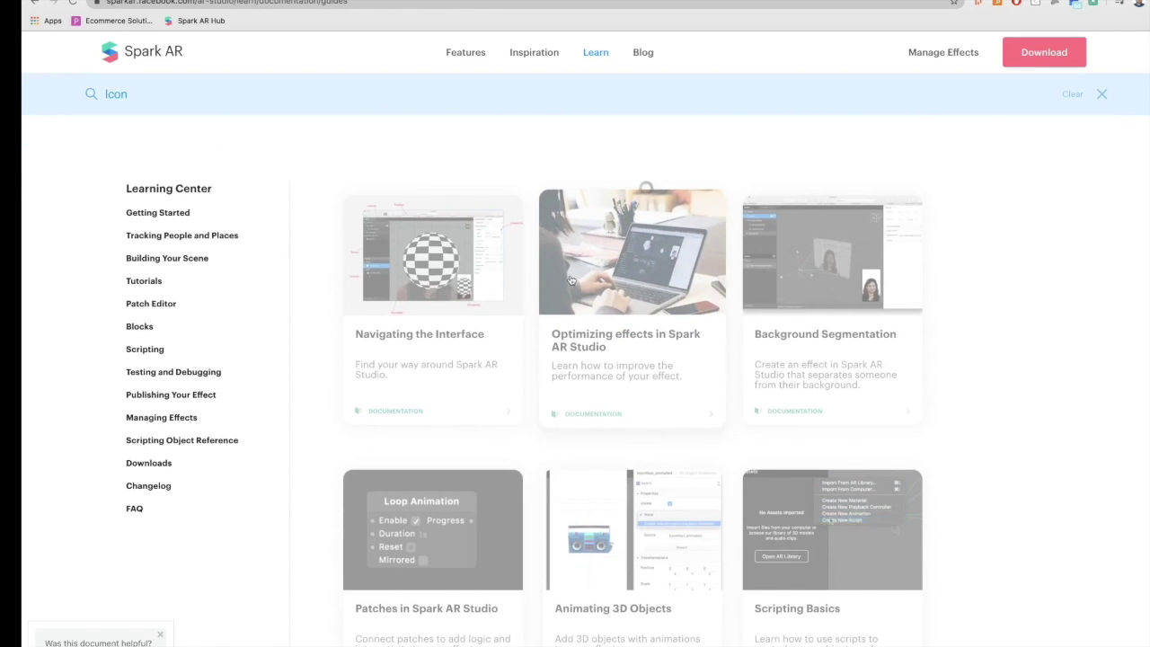
Search the learning documentation for "Publish effect" and look through the results for publishing guidance.
left_click(313, 95)
key("BackSpace")
key("BackSpace")
key("BackSpace")
key("BackSpace")
type("Publish effect")
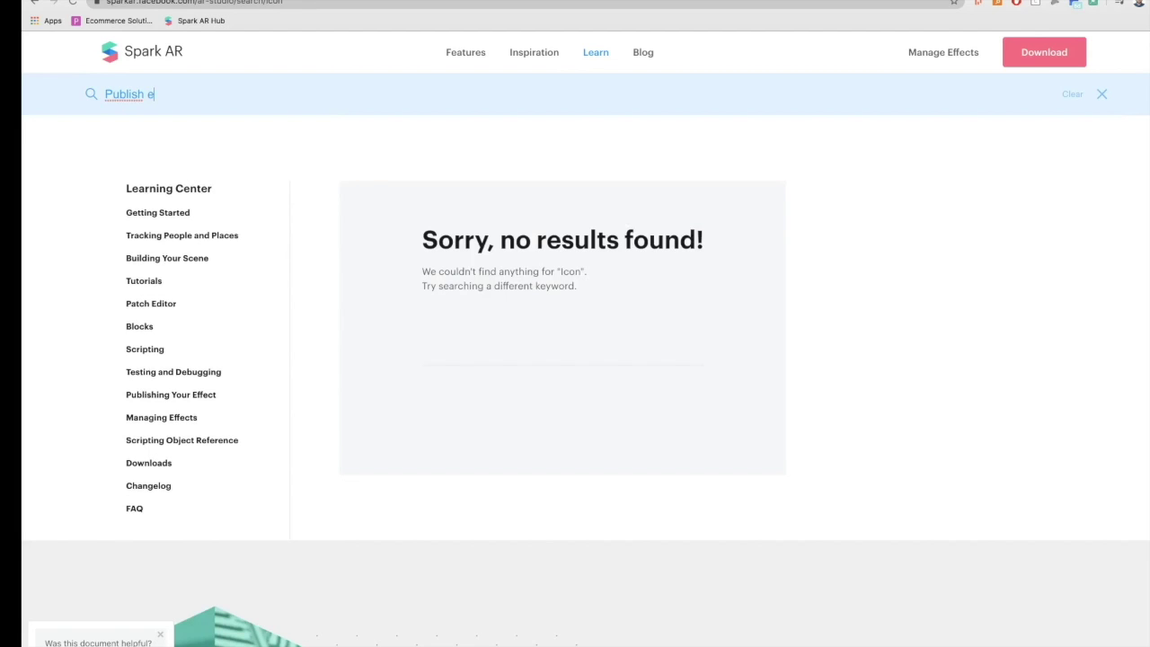
key("Return")
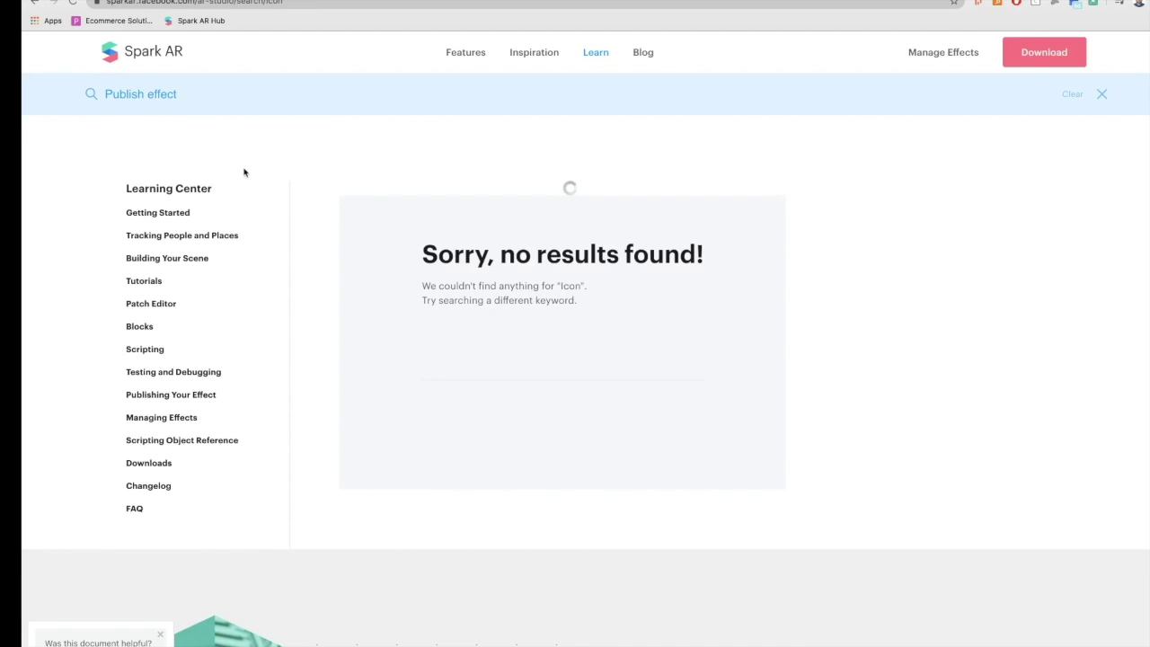
scroll(411, 417, "down", 3)
scroll(458, 337, "down", 6)
scroll(459, 339, "down", 8)
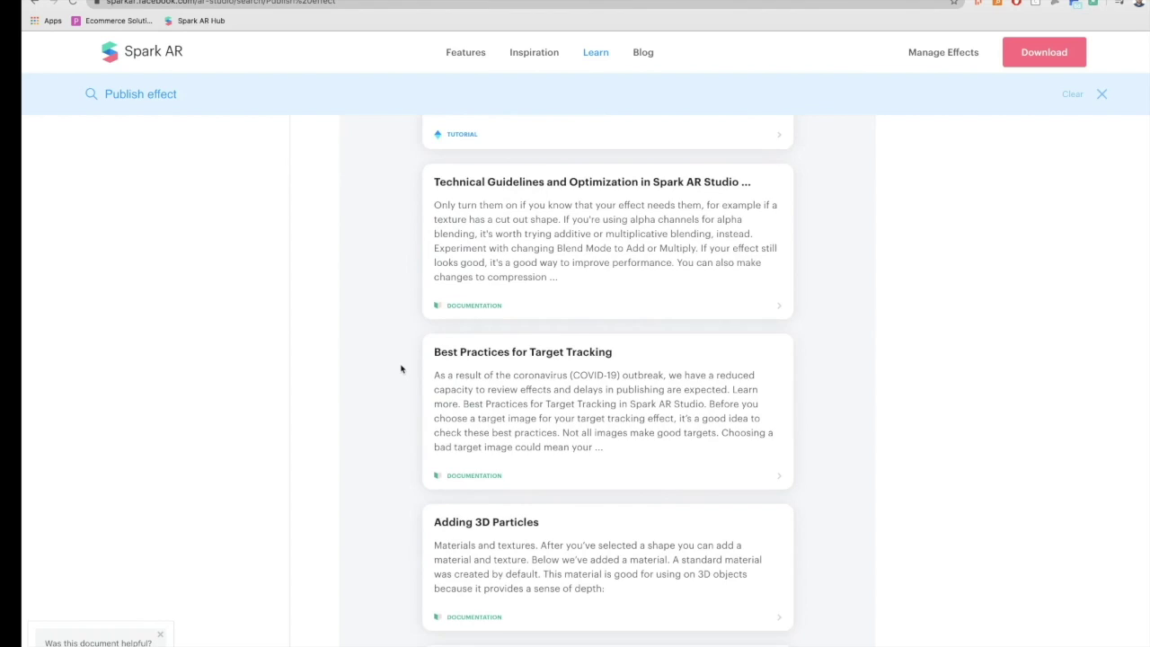
scroll(401, 366, "down", 2)
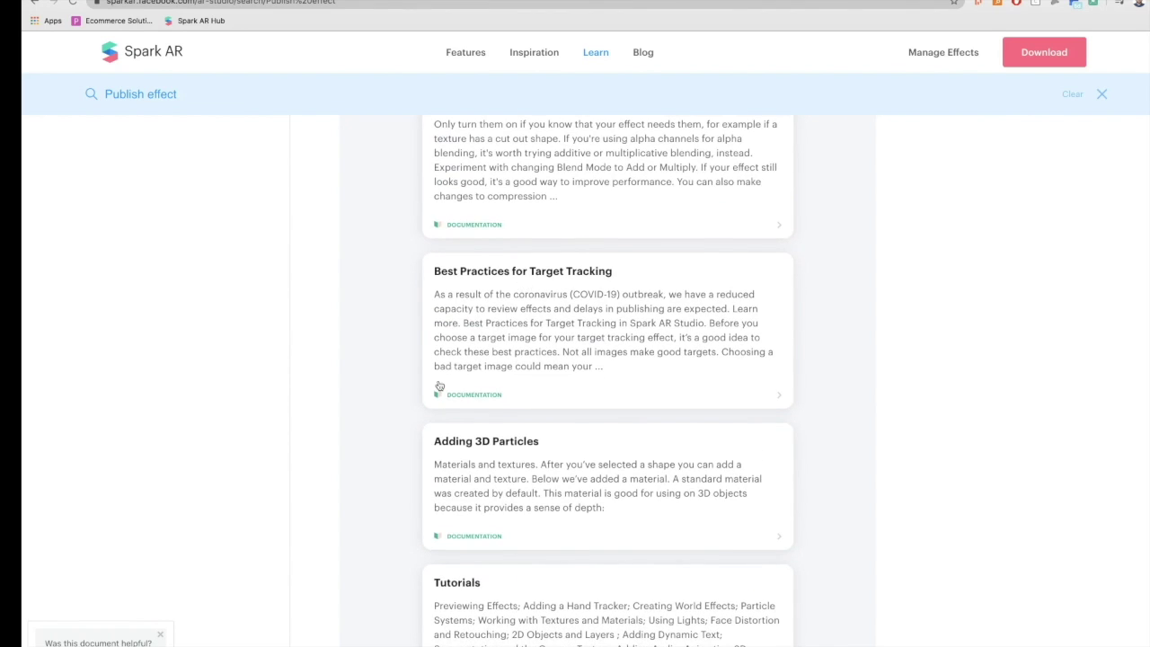
scroll(439, 384, "down", 13)
scroll(440, 384, "up", 20)
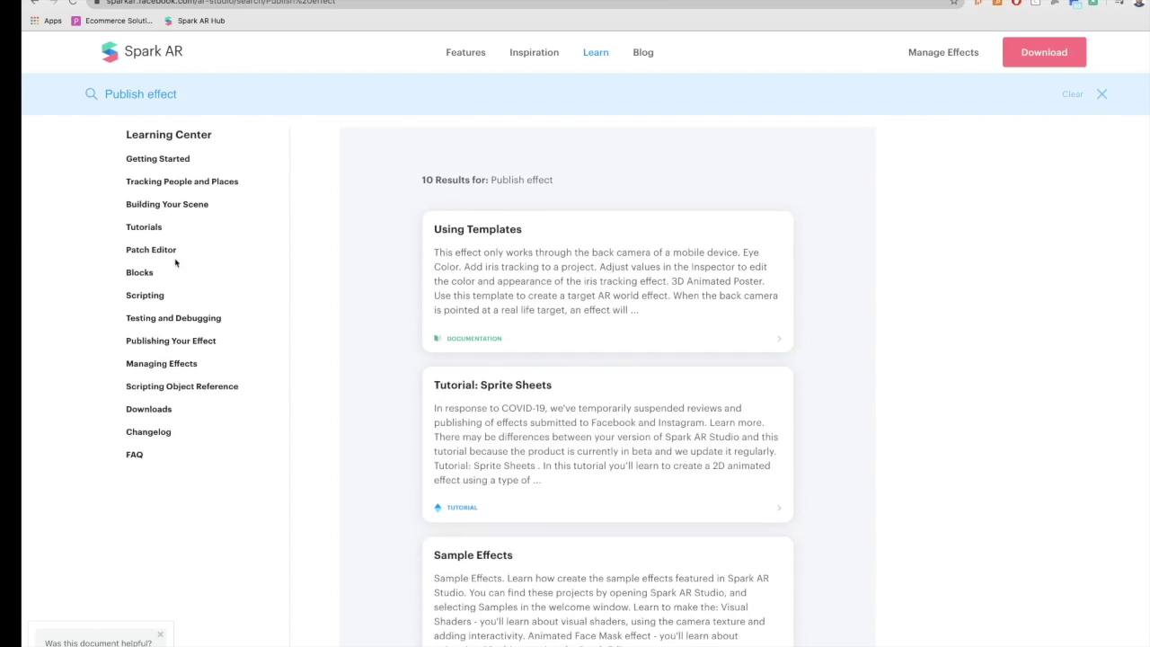
scroll(180, 261, "up", 3)
scroll(167, 359, "down", 1)
scroll(171, 376, "down", 1)
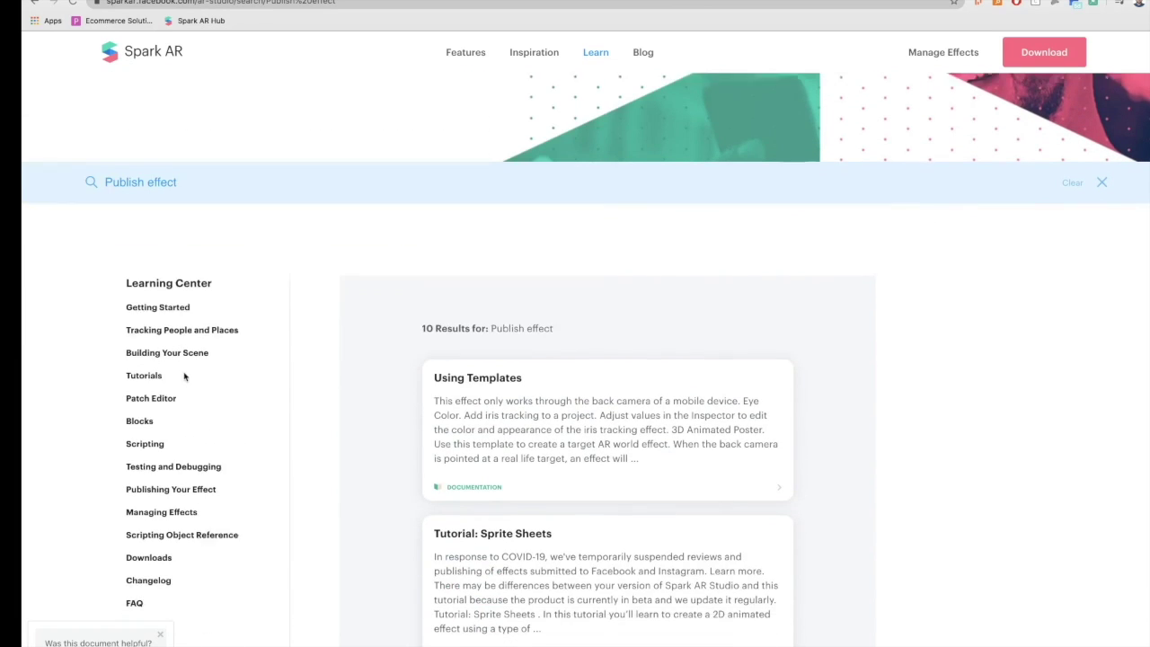
scroll(167, 428, "down", 1)
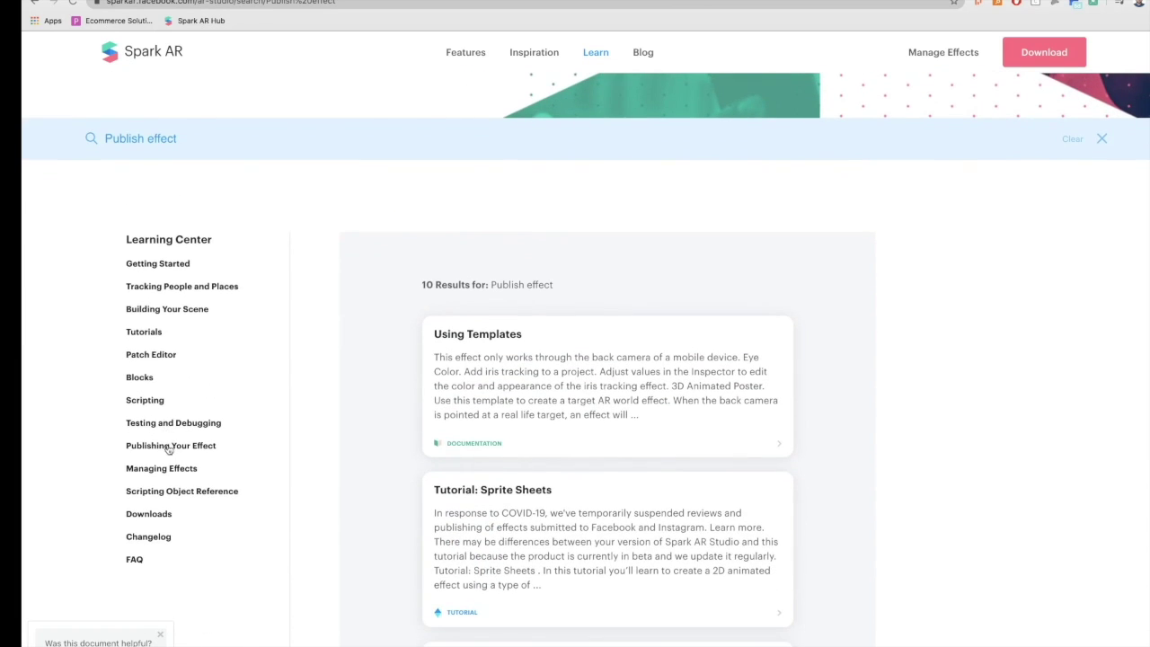
Open the Publishing Your Effect documentation and view its page on icons and names for Facebook and Instagram effects.
left_click(180, 425)
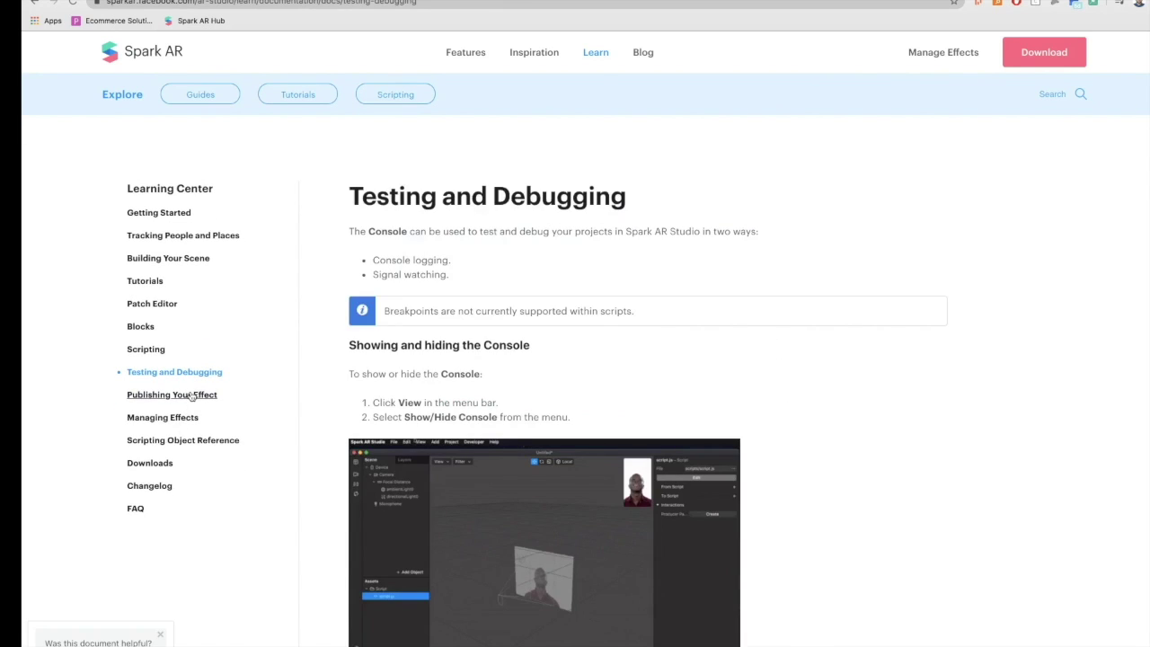
left_click(175, 396)
scroll(270, 404, "down", 3)
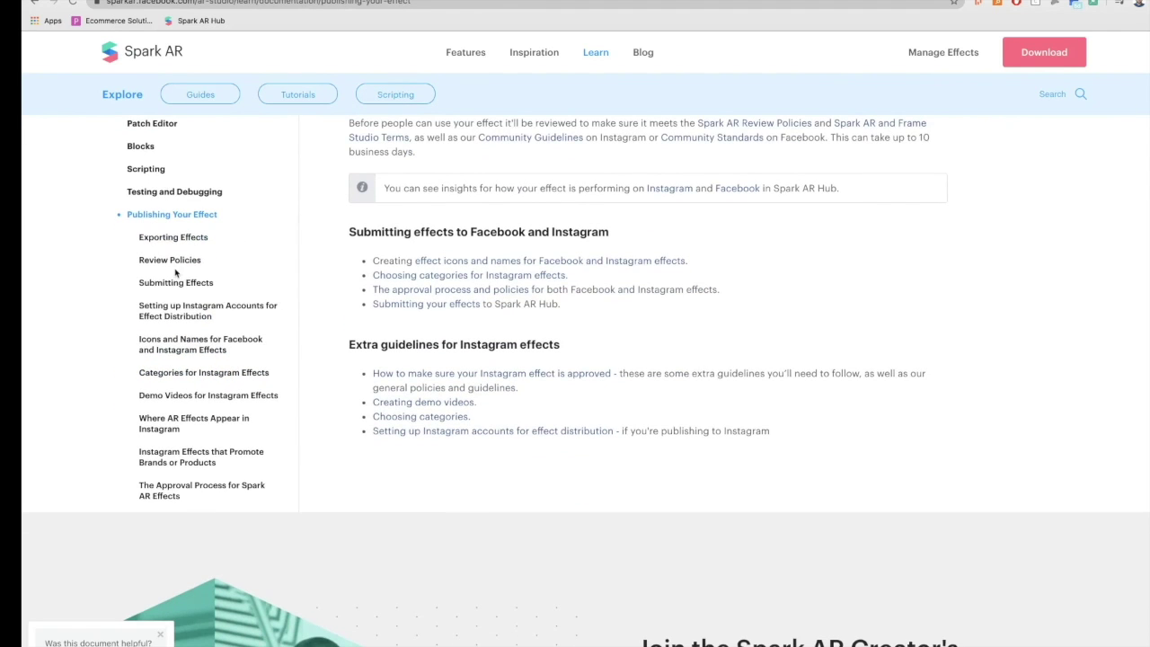
scroll(176, 274, "down", 1)
left_click(186, 325)
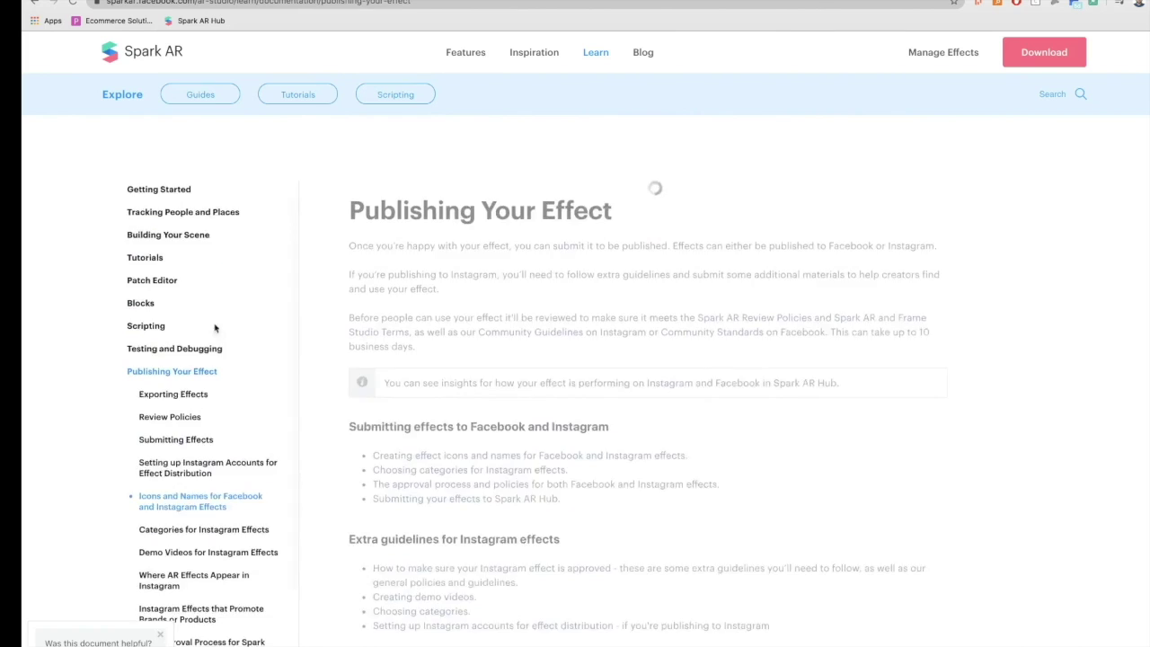
scroll(490, 313, "down", 2)
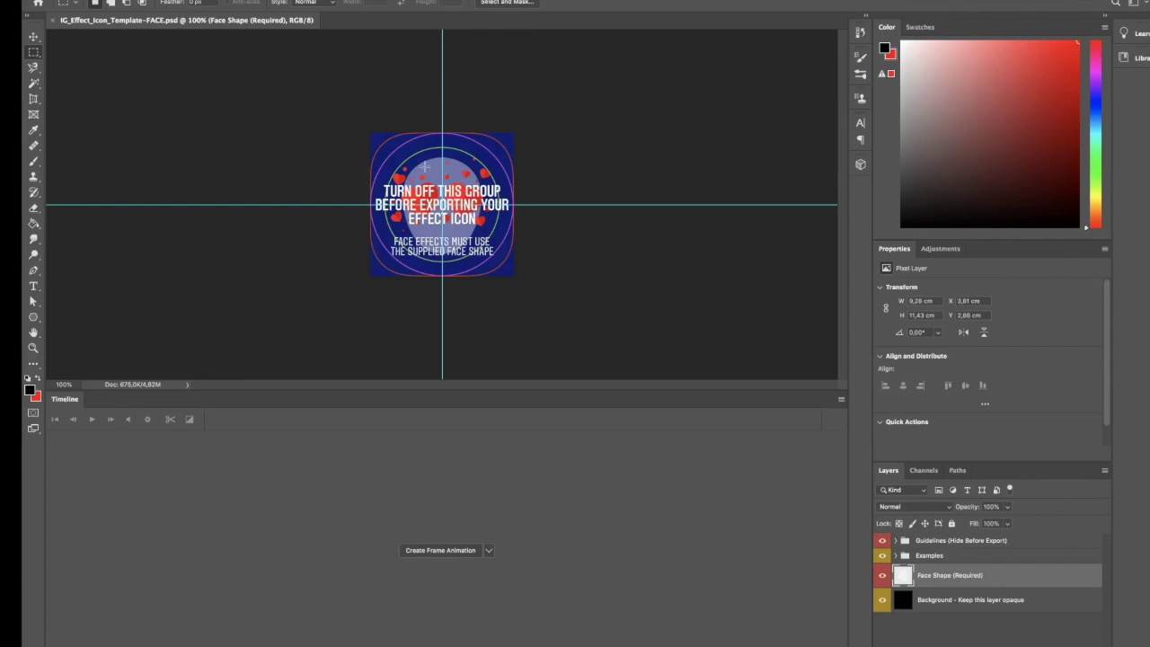
Switch to Photoshop and inspect the face icon template by hiding and re-showing its guidelines, examples, face shape and background layers.
left_click(882, 555)
left_click(885, 543)
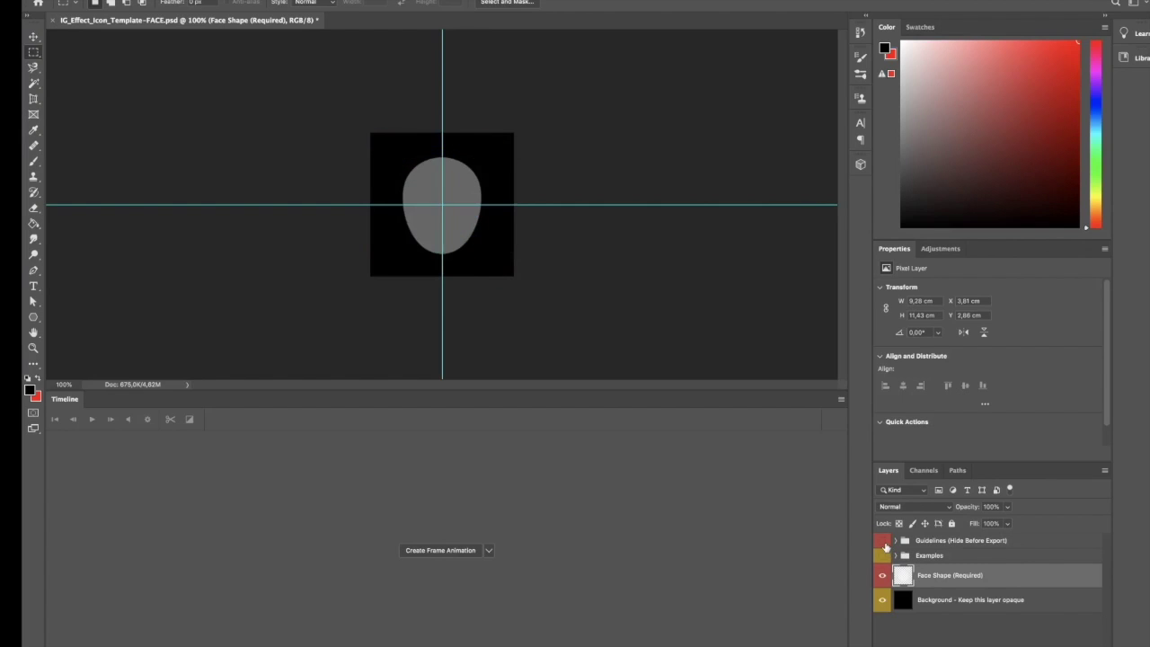
left_click(883, 575)
left_click(882, 599)
left_click(883, 575)
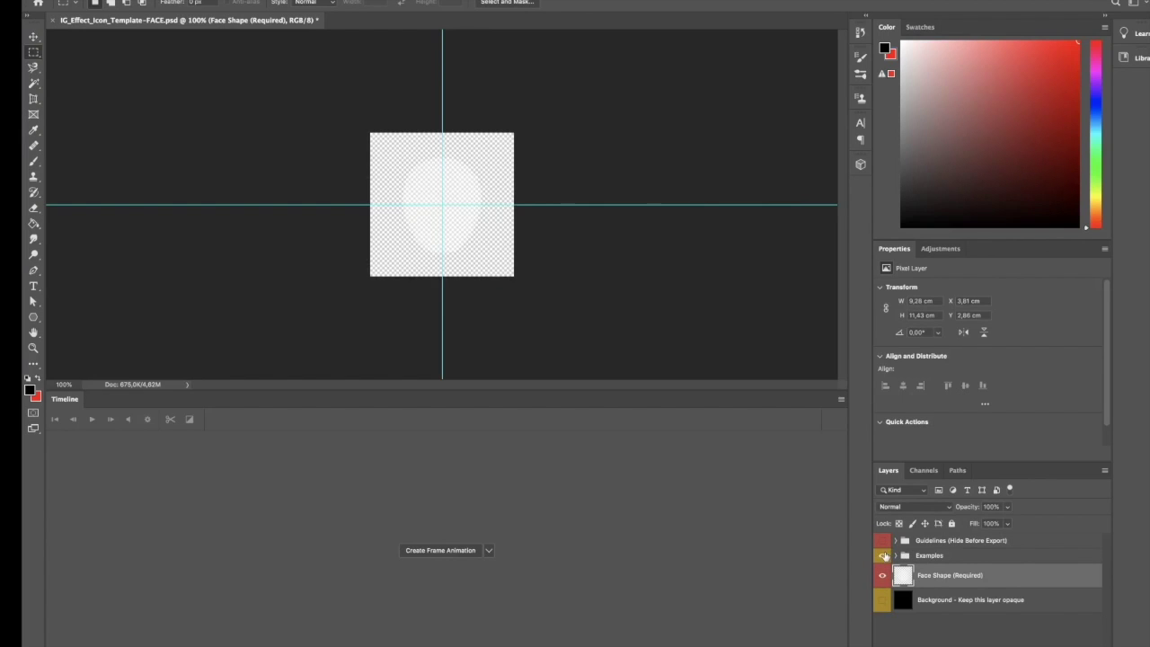
left_click(883, 555)
left_click(882, 600)
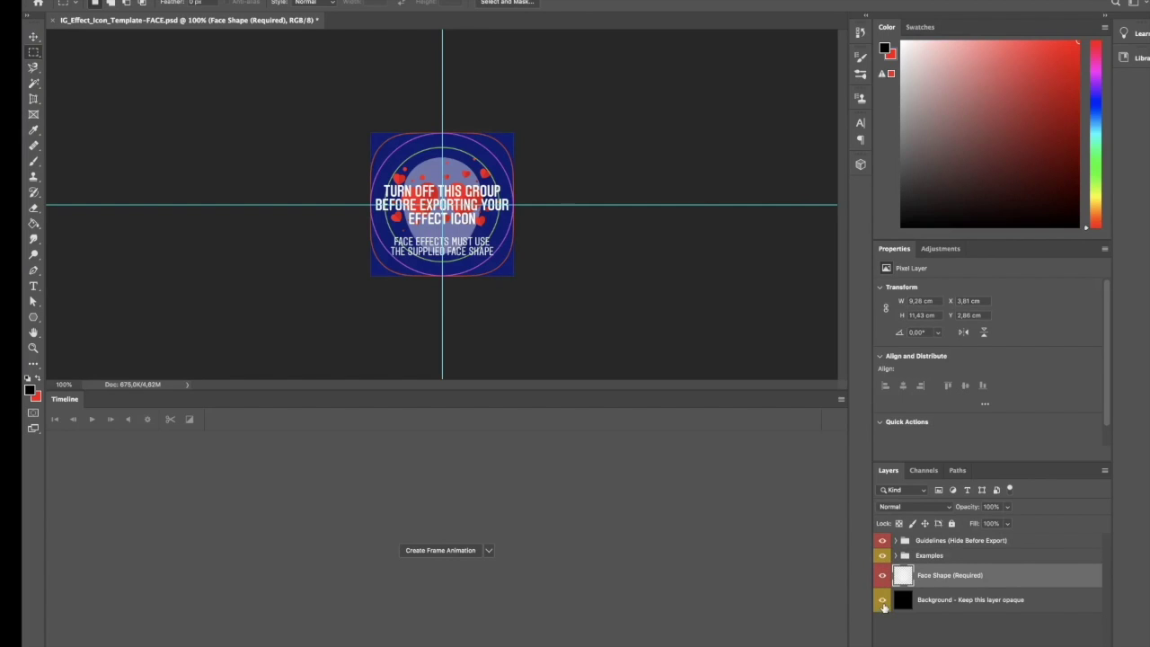
scroll(496, 171, "up", 3, "alt")
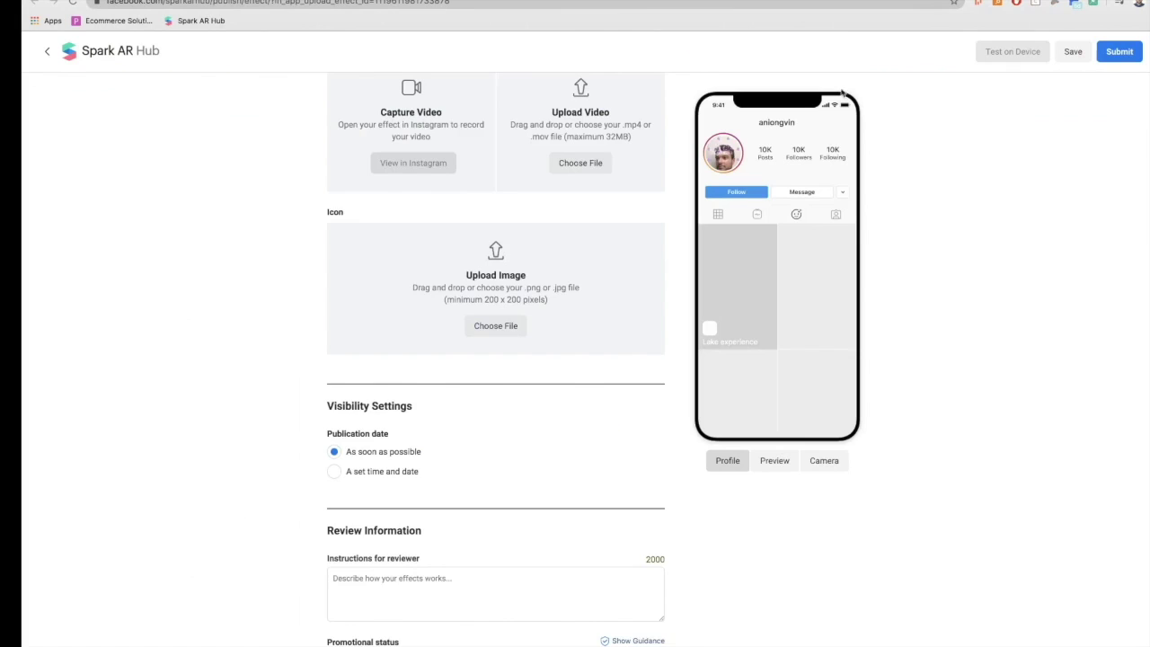
Switch to the Spark AR Hub publishing form, compare the publication date options and choose a set time and date.
scroll(477, 306, "down", 2)
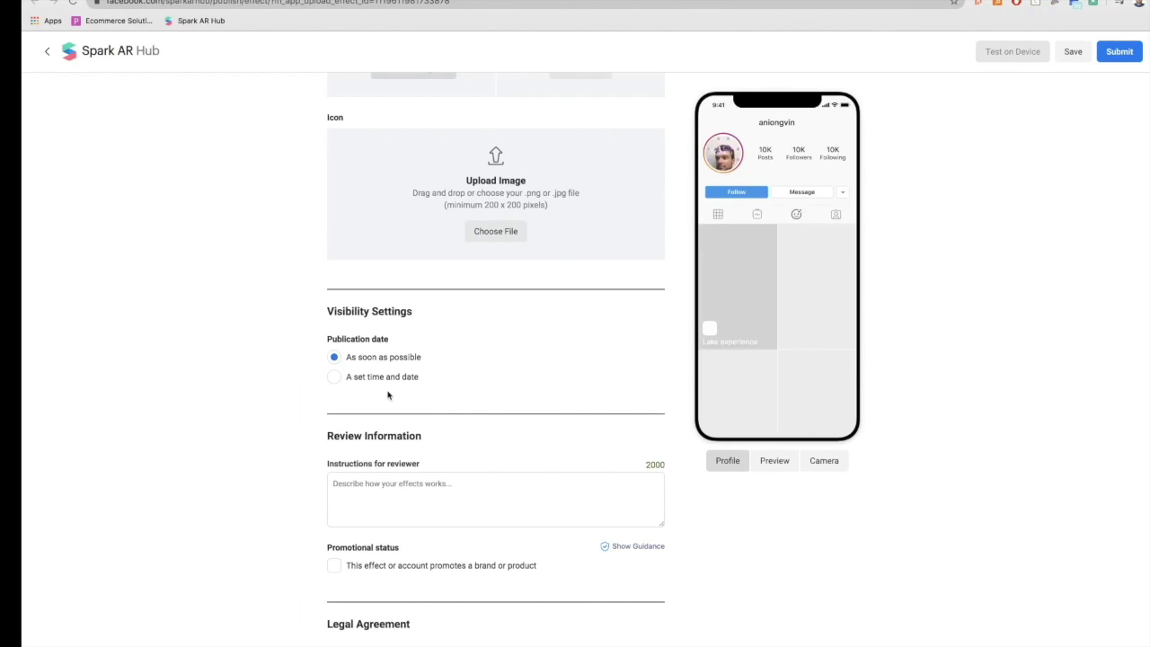
scroll(388, 395, "down", 1)
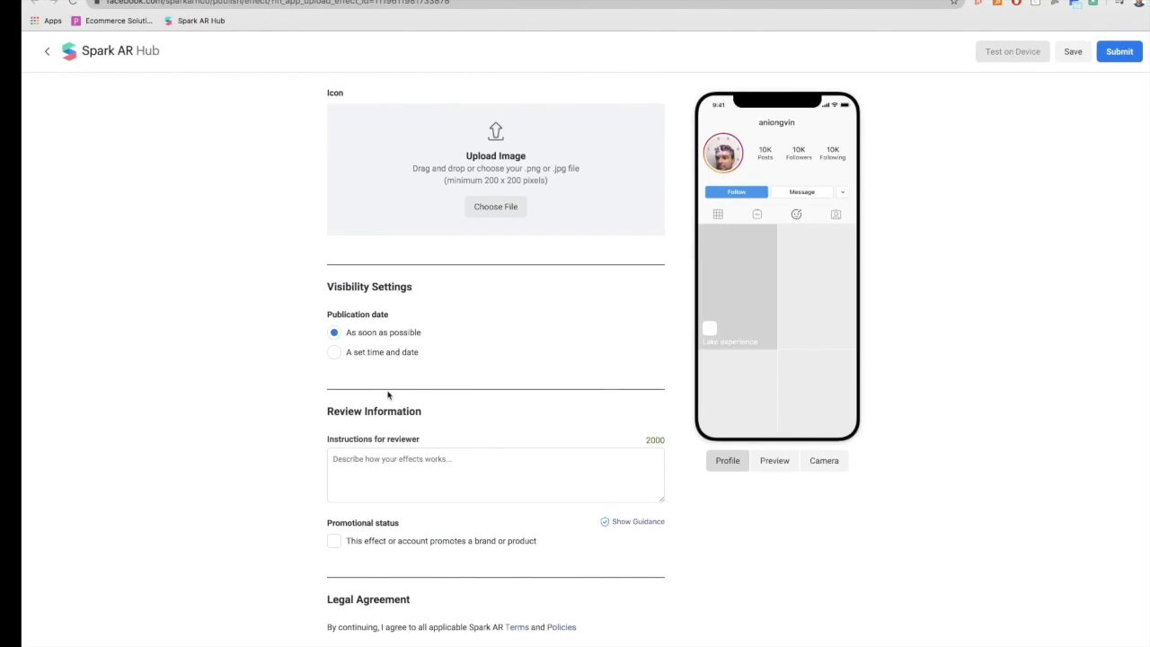
left_click(375, 354)
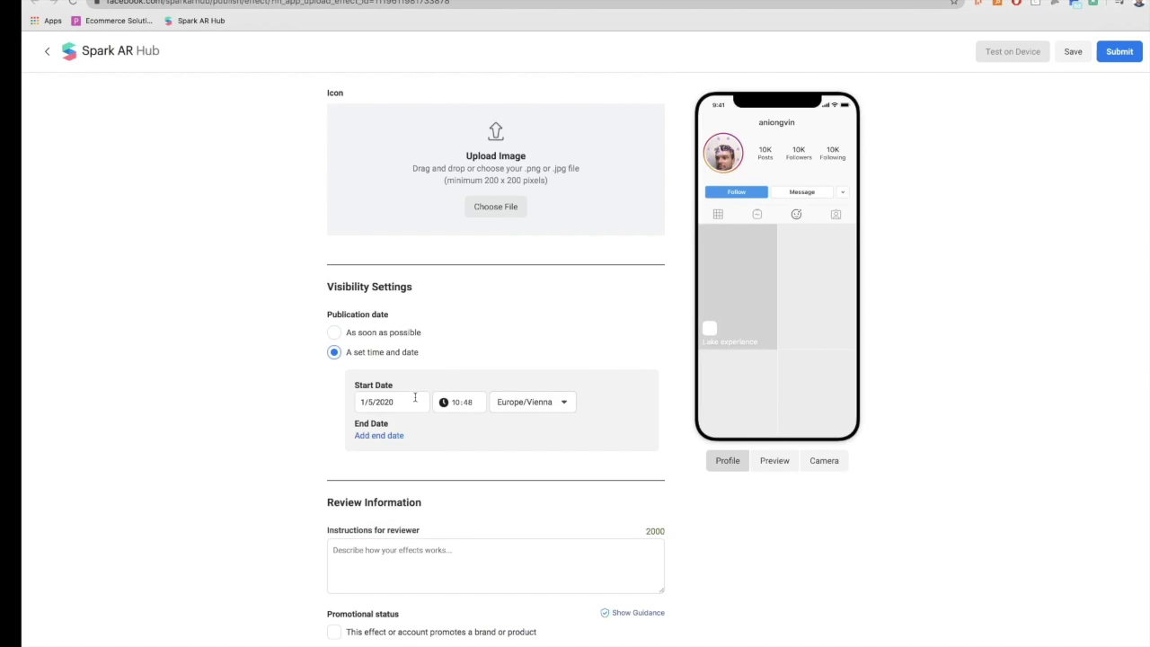
left_click(367, 333)
scroll(413, 395, "down", 3)
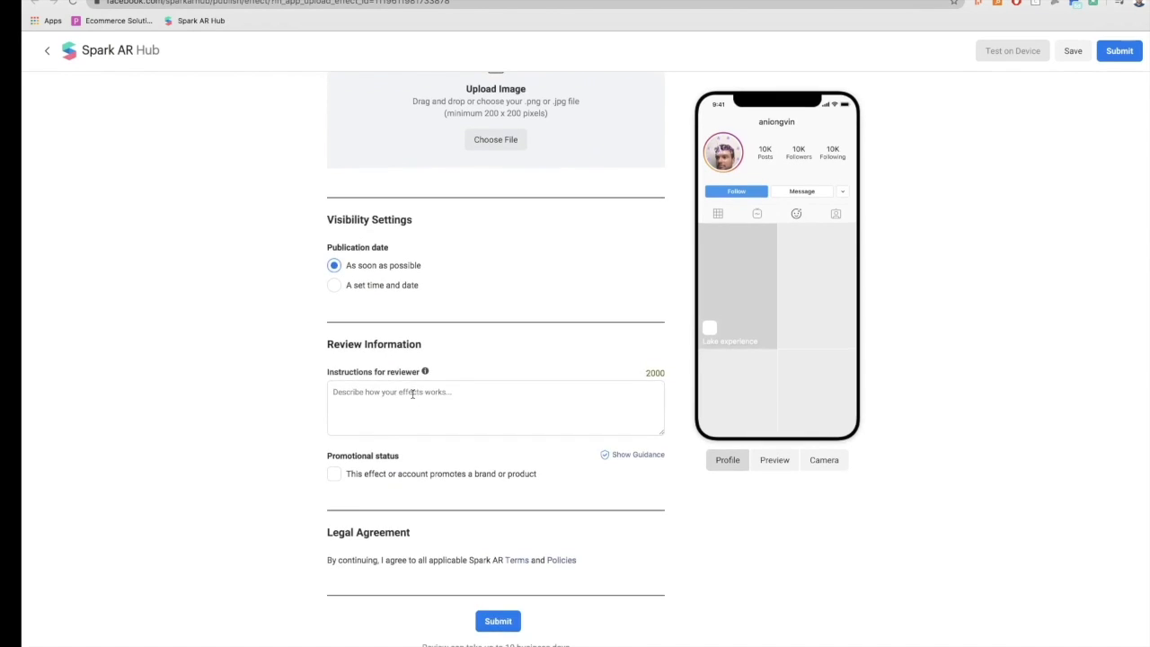
left_click(394, 288)
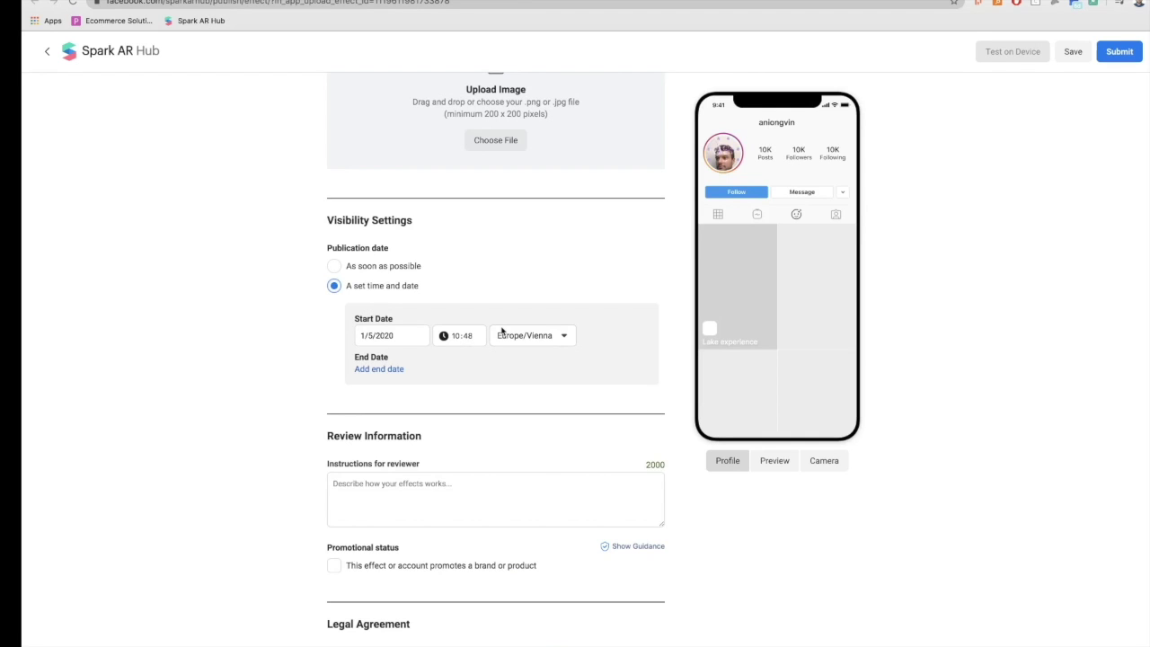
left_click(402, 268)
left_click(395, 287)
left_click(399, 269)
left_click(393, 285)
scroll(479, 358, "down", 2)
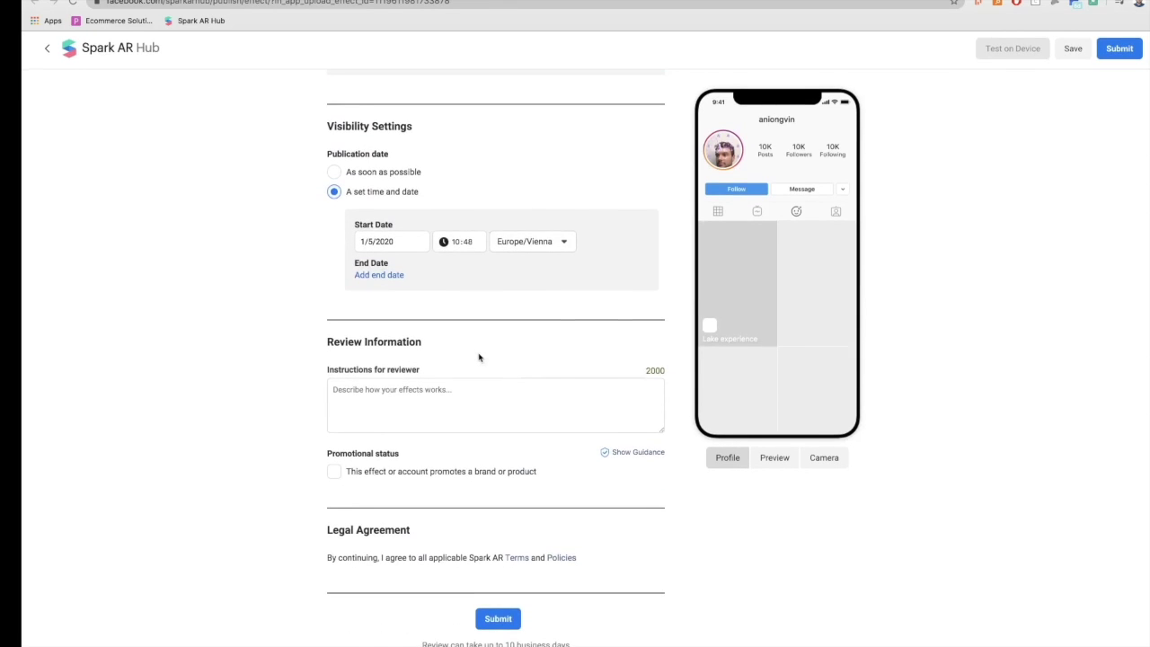
Mark the effect as promoting a brand or product and submit the publishing form.
left_click(386, 392)
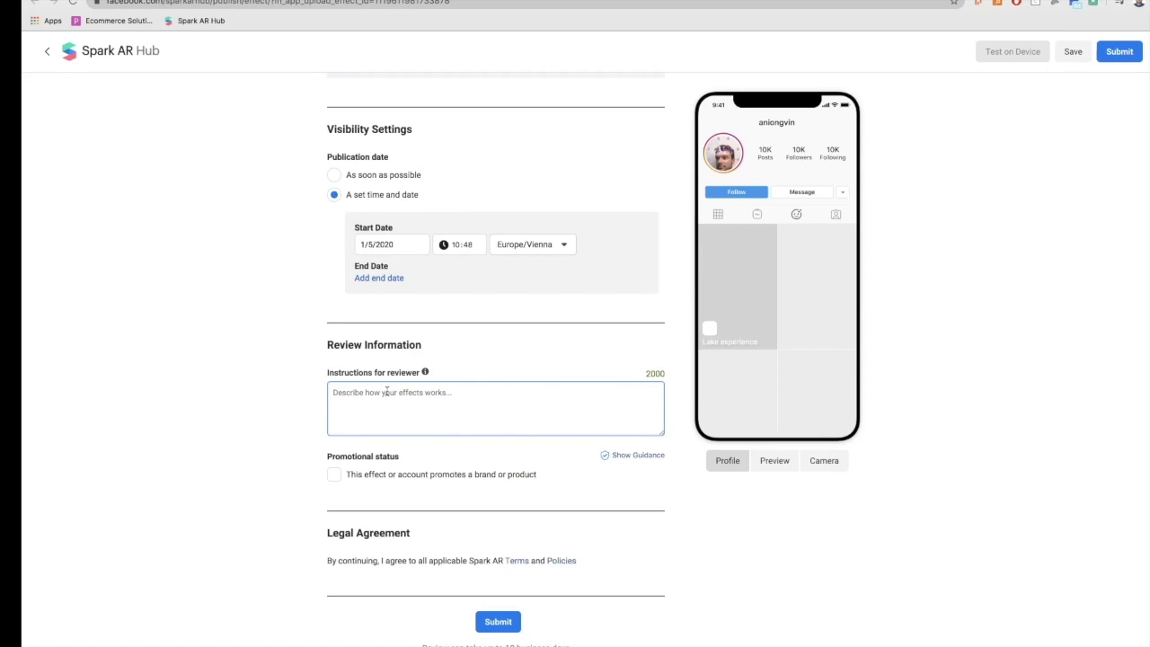
left_click(335, 476)
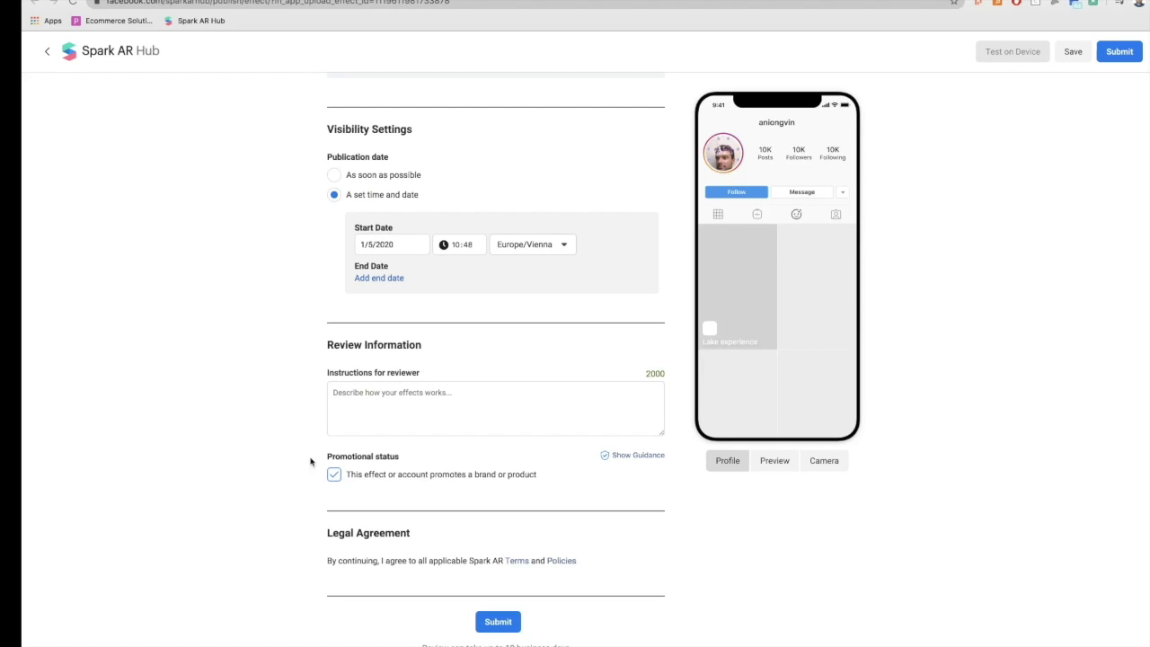
mouse_move(332, 456)
left_click(510, 627)
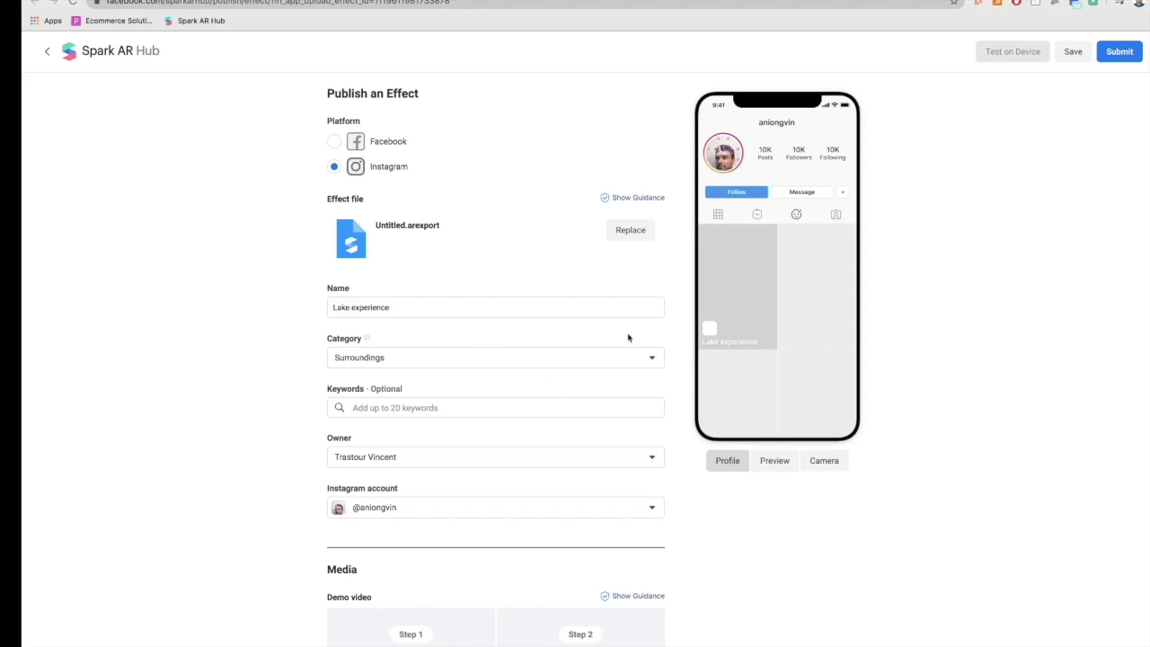
Return to the Spark AR Hub home page and review the 1-day insights and the published effects' statistics.
left_click(50, 52)
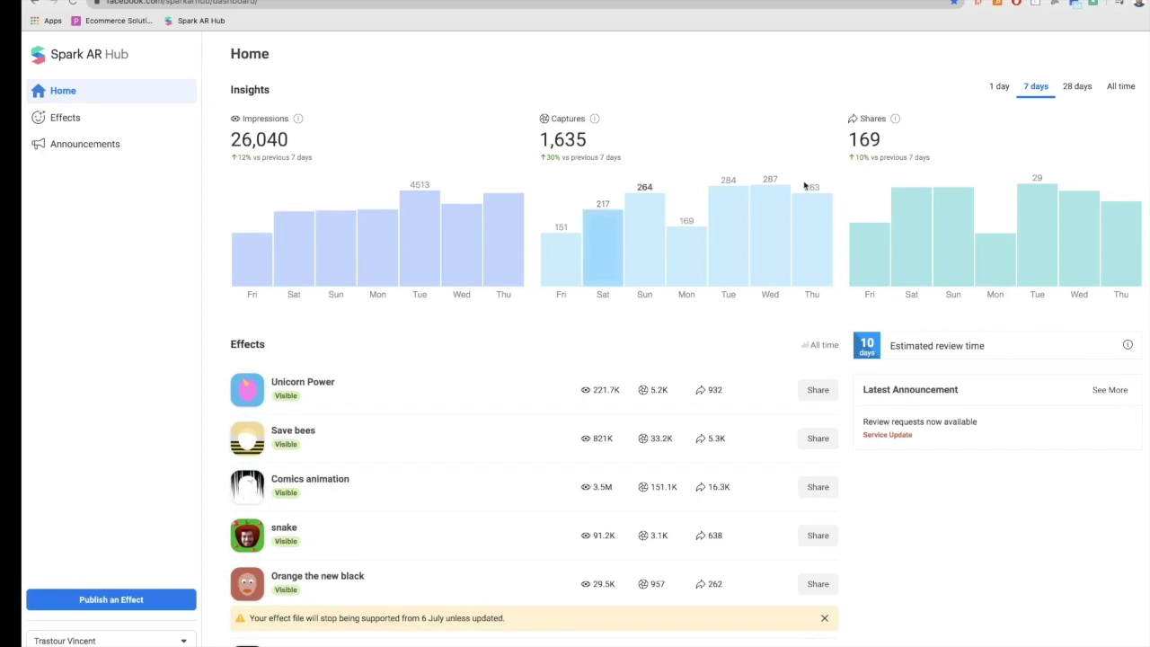
left_click(999, 87)
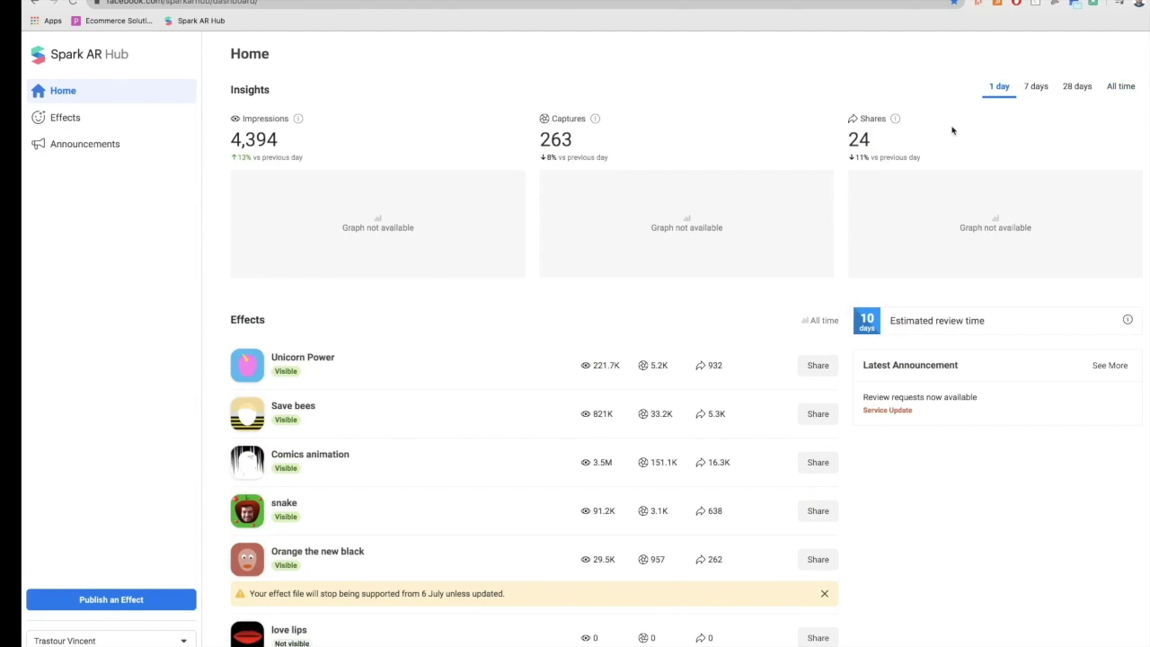
scroll(719, 312, "down", 1)
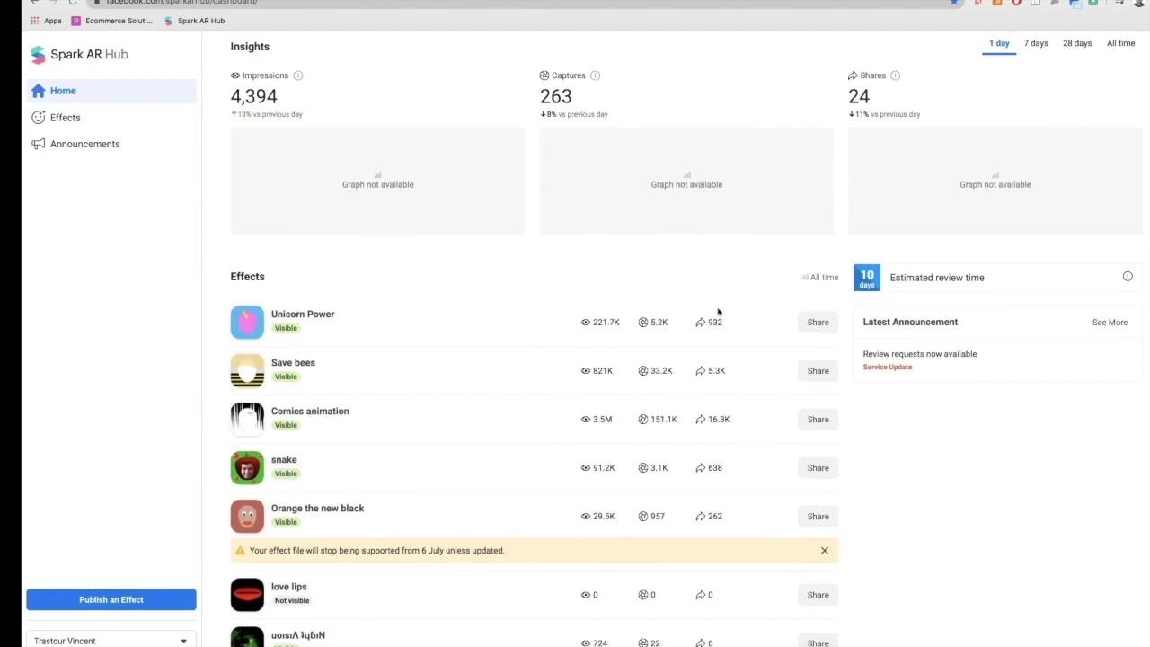
scroll(718, 315, "down", 1)
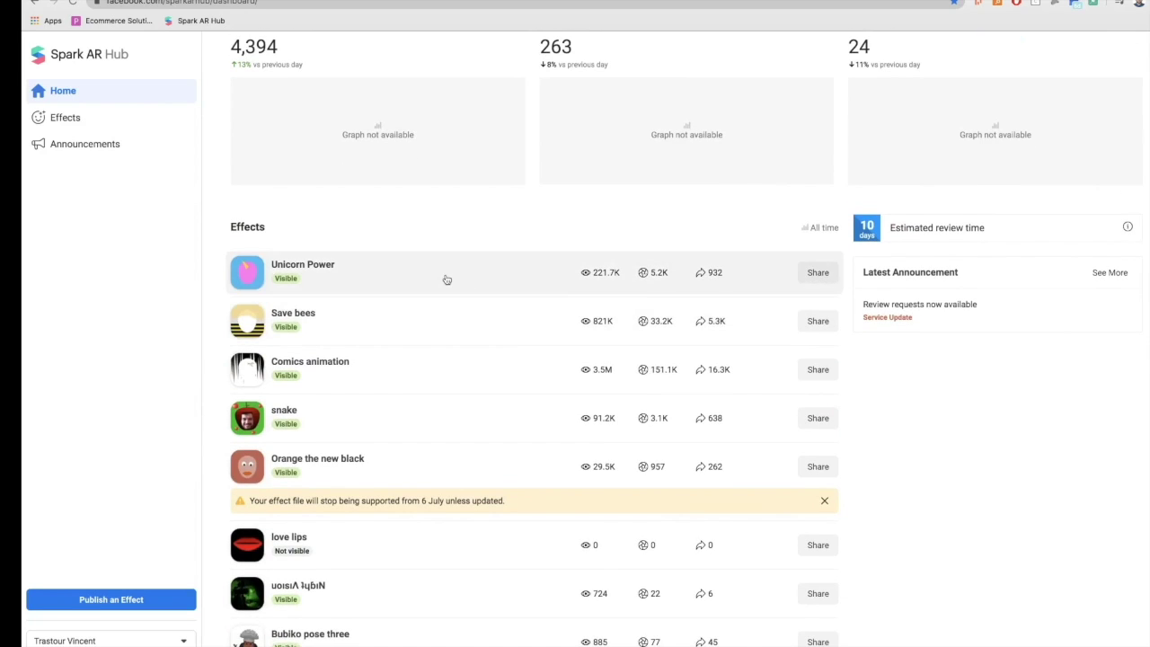
scroll(418, 451, "down", 2)
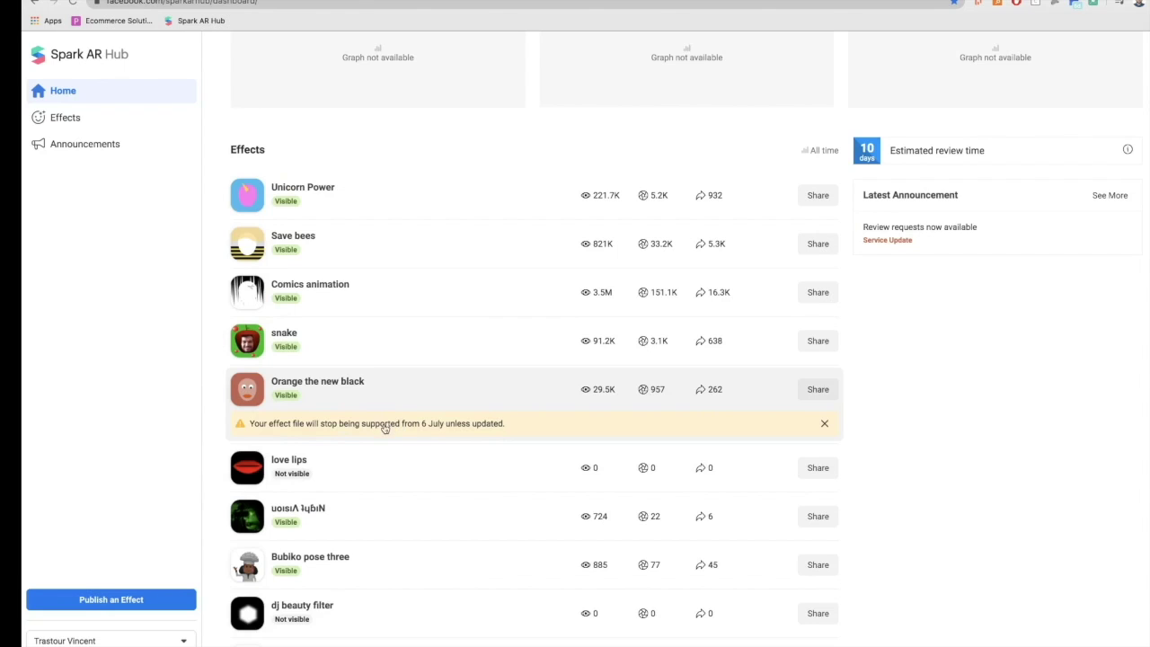
scroll(384, 428, "down", 1)
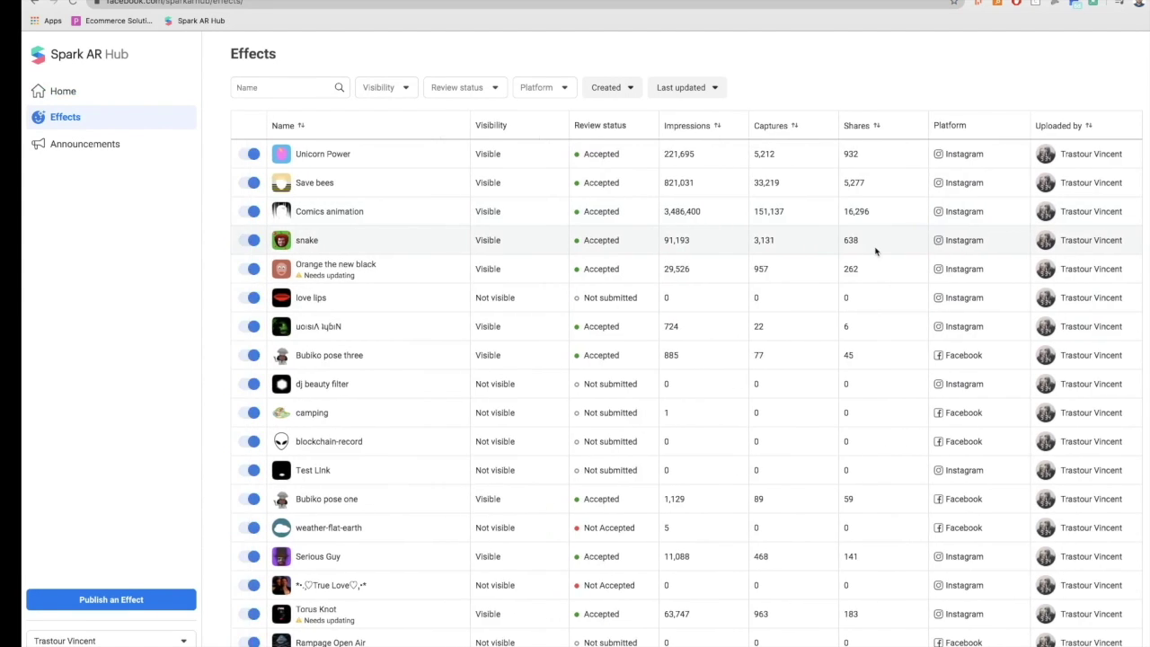
Browse the full Effects table with each effect's visibility, review status, impressions, captures and shares.
scroll(604, 360, "down", 2)
scroll(604, 360, "down", 4)
scroll(465, 368, "up", 6)
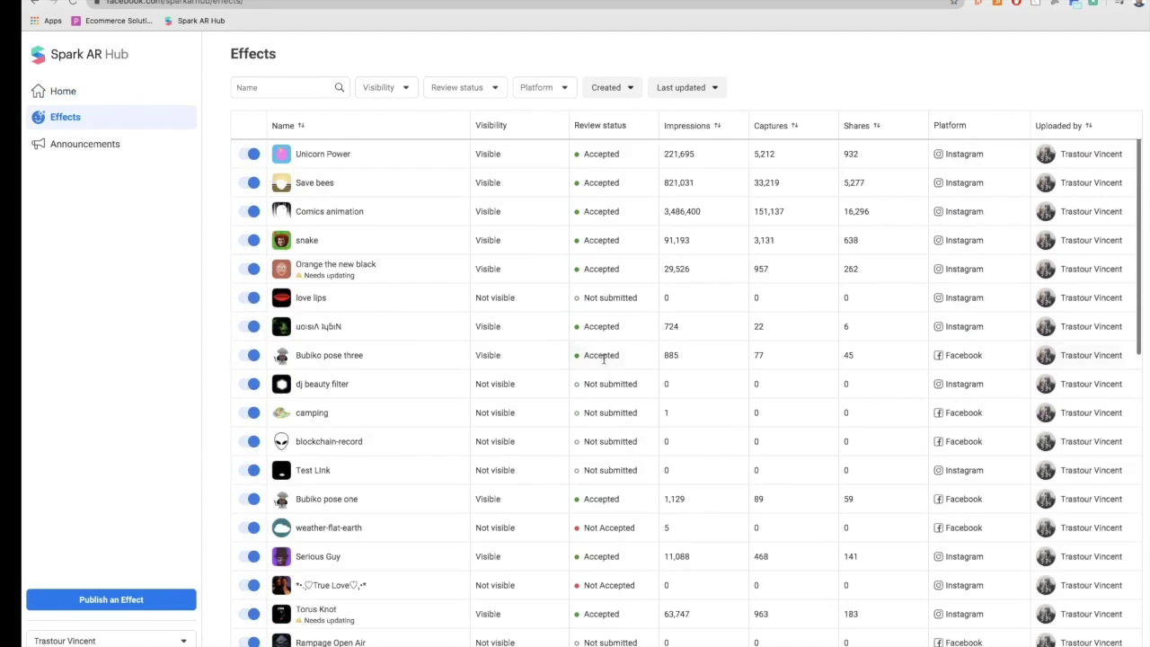
View the Spark AR Hub announcements and start publishing a new effect.
left_click(113, 148)
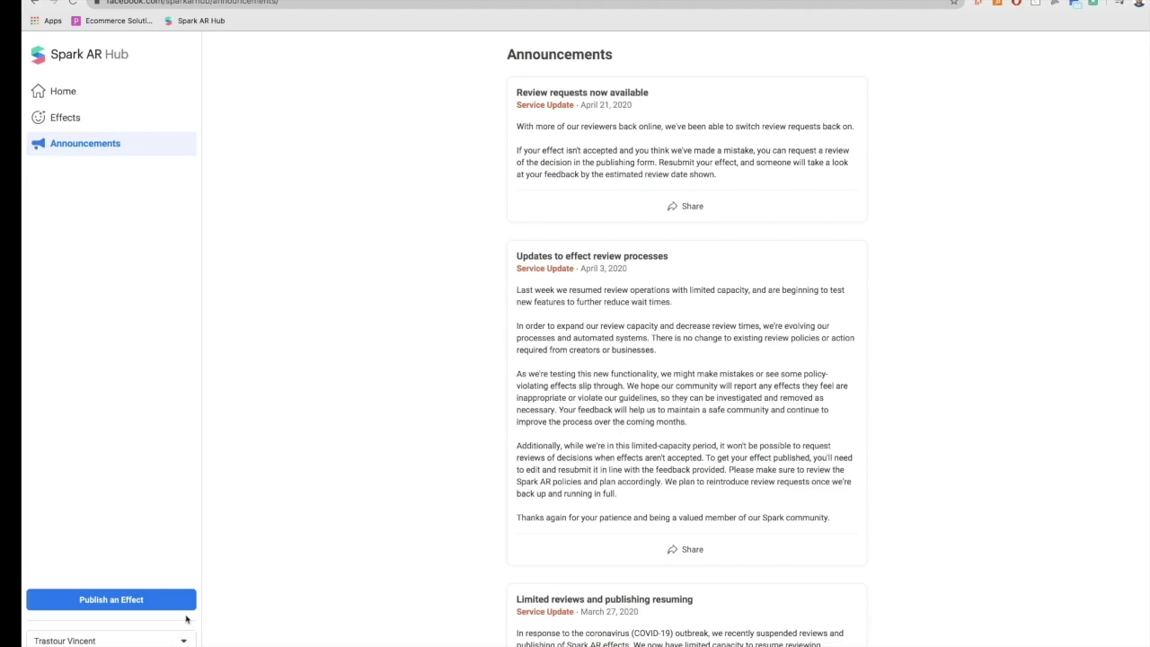
left_click(135, 600)
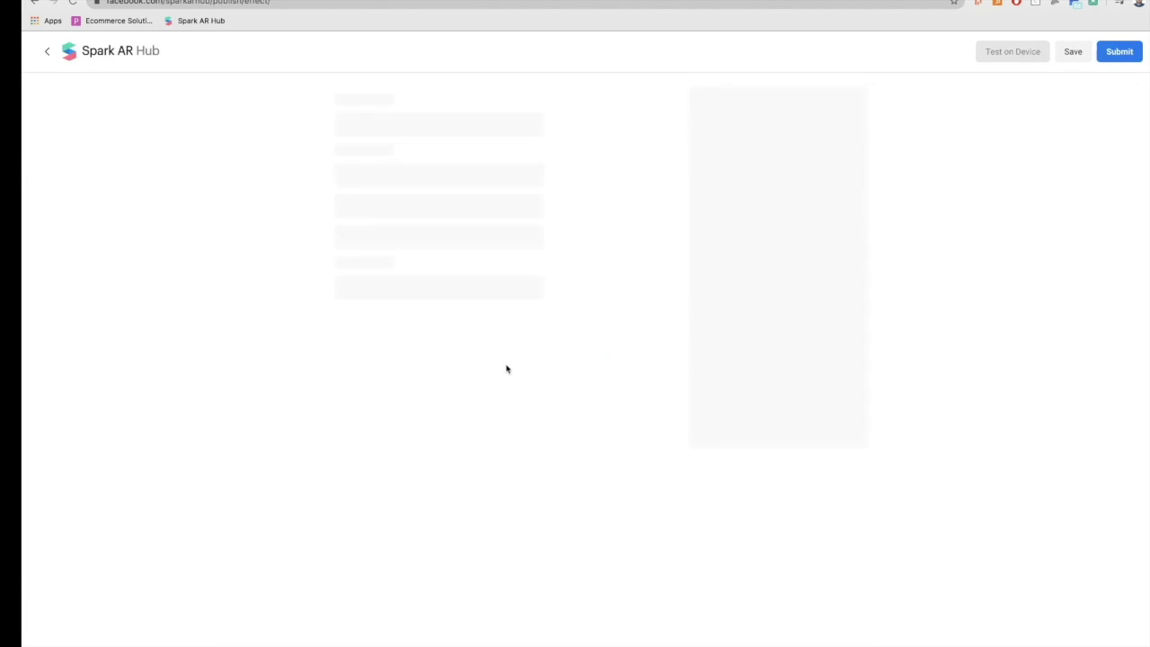